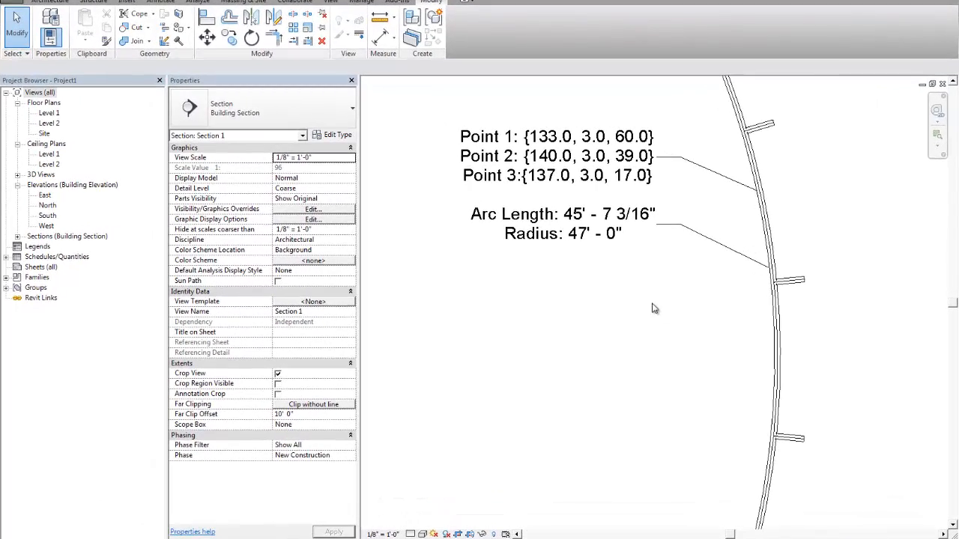
# - Examine the 3_point_arc member's annotated points, arc length and radius in the section view and in its instance properties
pyautogui.scroll(-2, 650, 313)
pyautogui.moveTo(666, 337); pyautogui.dragTo(651, 349, button='middle')
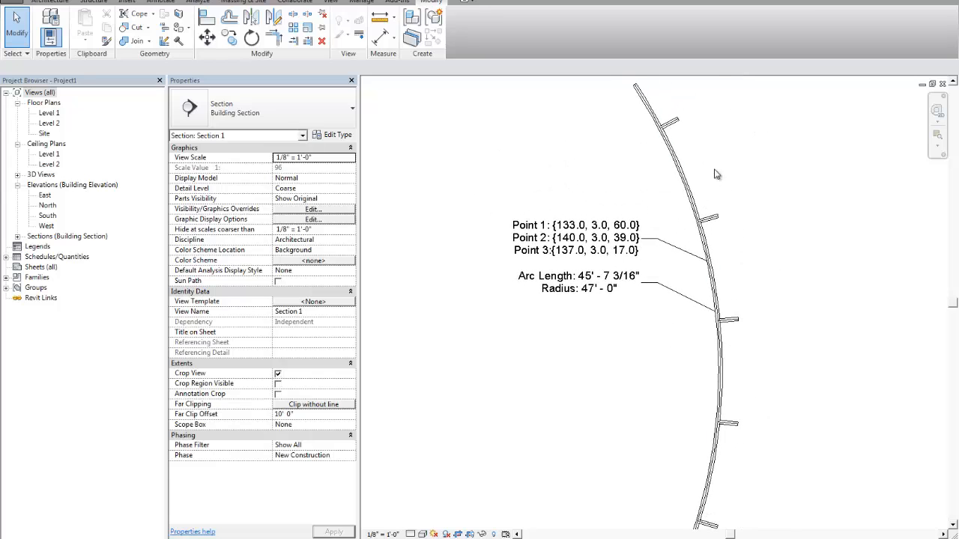
pyautogui.scroll(1, 621, 307)
pyautogui.scroll(1, 621, 303)
pyautogui.click(586, 283)
pyautogui.click(609, 347)
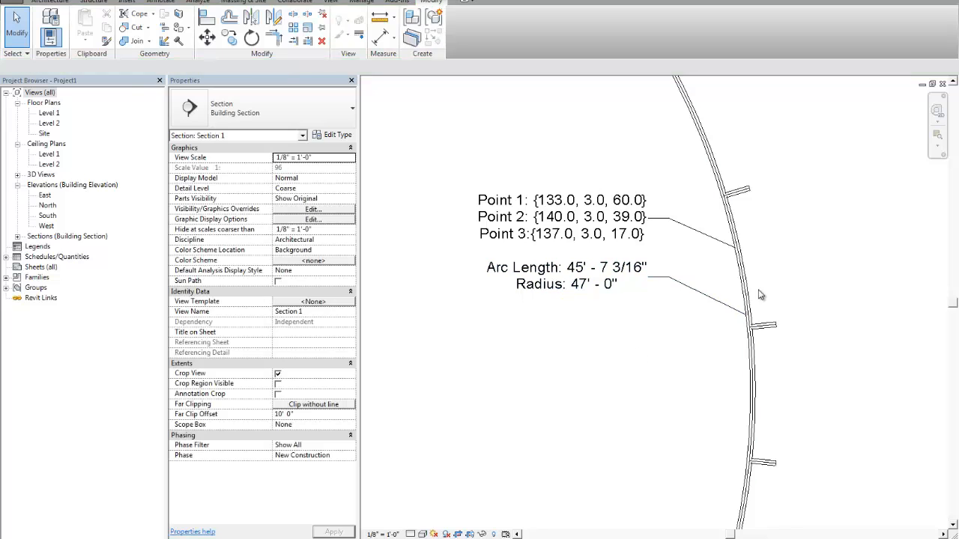
pyautogui.scroll(-1, 634, 330)
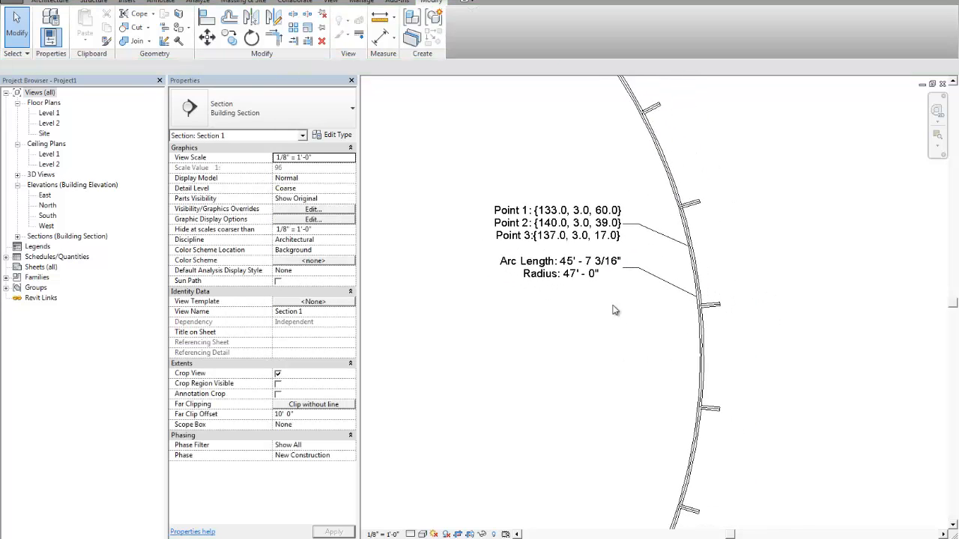
pyautogui.click(695, 267)
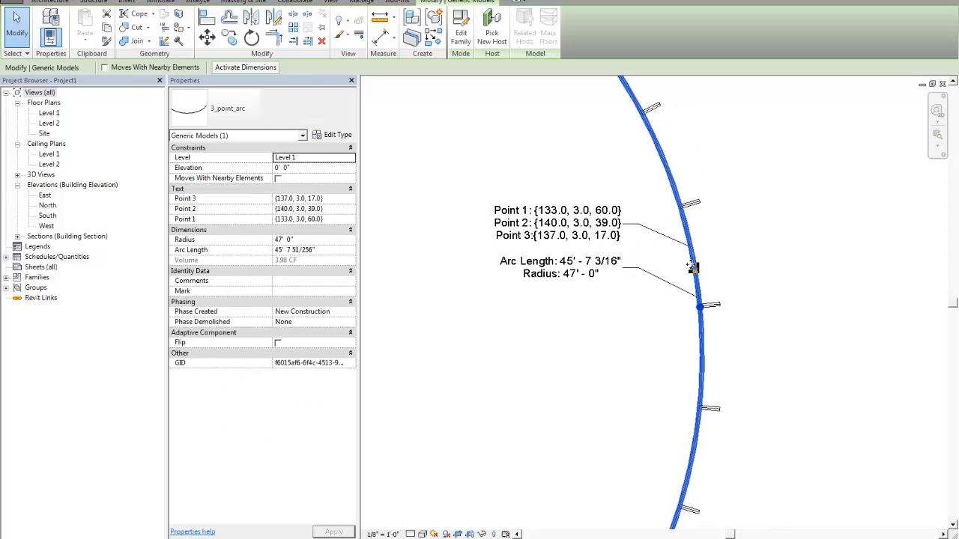
pyautogui.scroll(1, 589, 305)
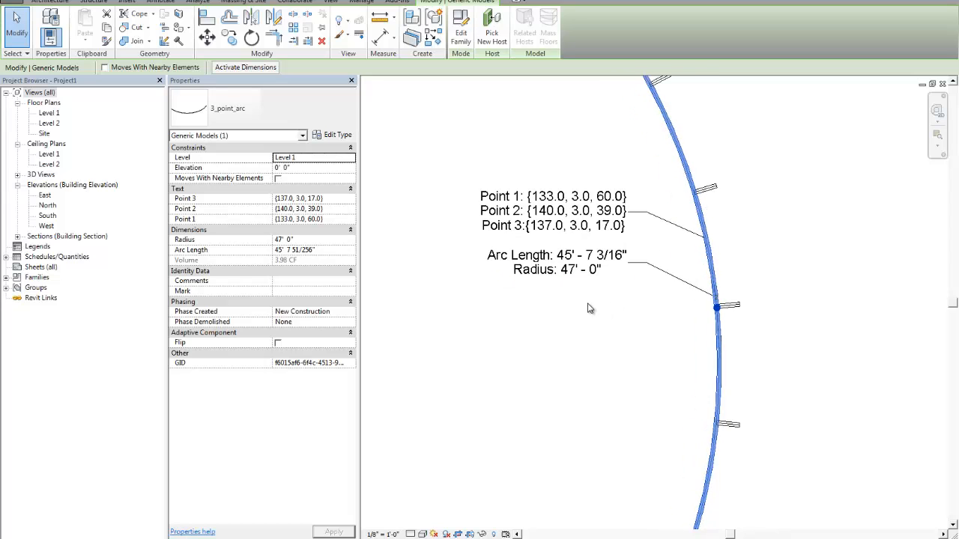
pyautogui.moveTo(613, 330); pyautogui.dragTo(582, 335, button='middle')
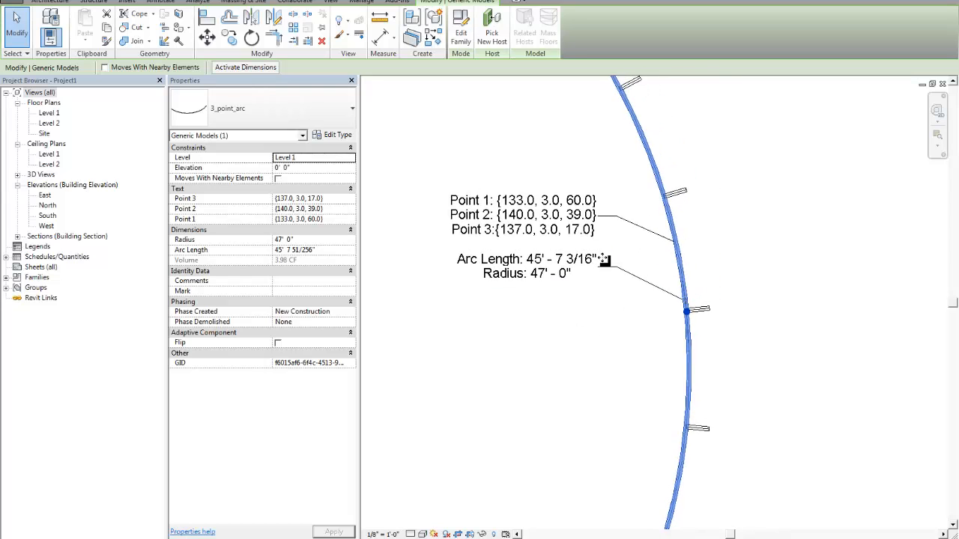
pyautogui.scroll(-1, 729, 262)
pyautogui.scroll(1, 730, 262)
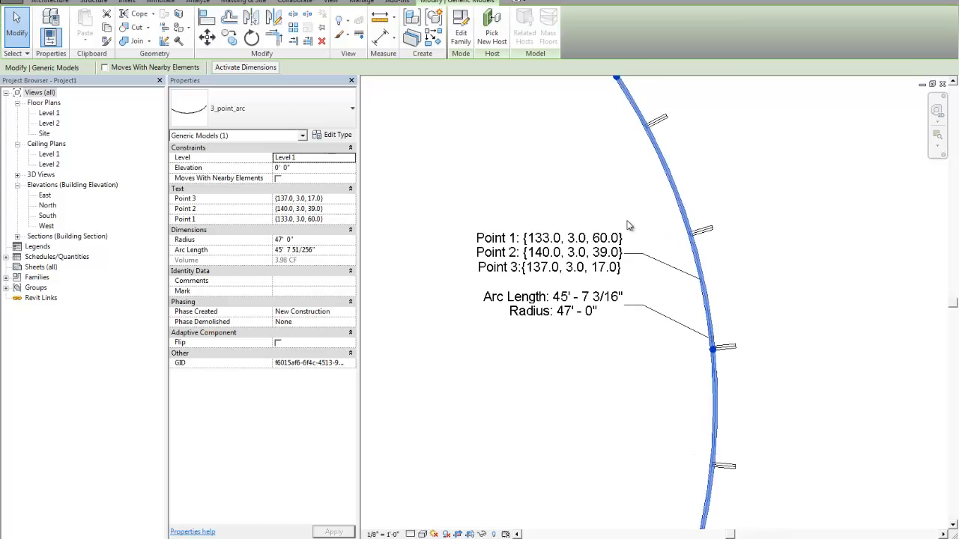
pyautogui.press('Escape')
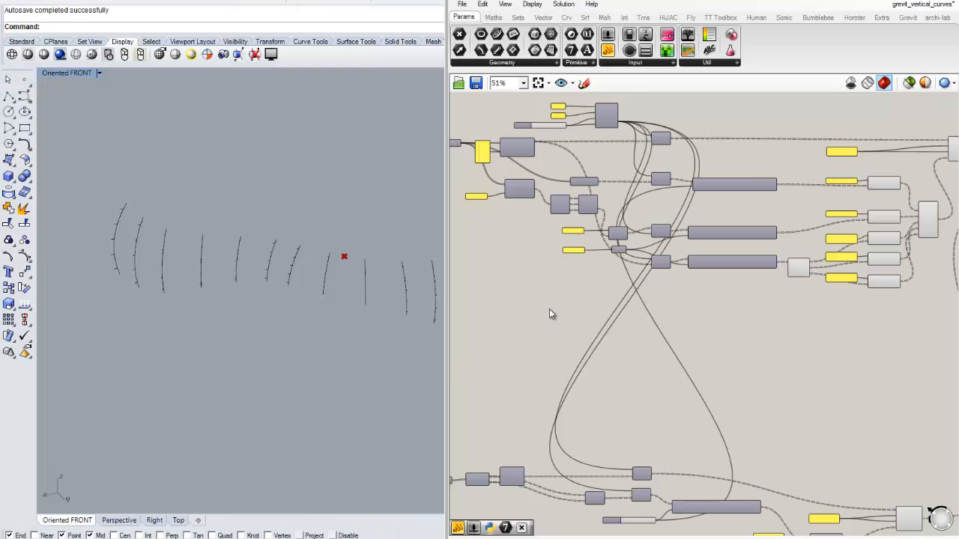
# - Review the Generic Model Schedule, switch to Rhino and Grasshopper, and inspect the vertical curves and the component network that reads them
pyautogui.scroll(-2, 660, 303)
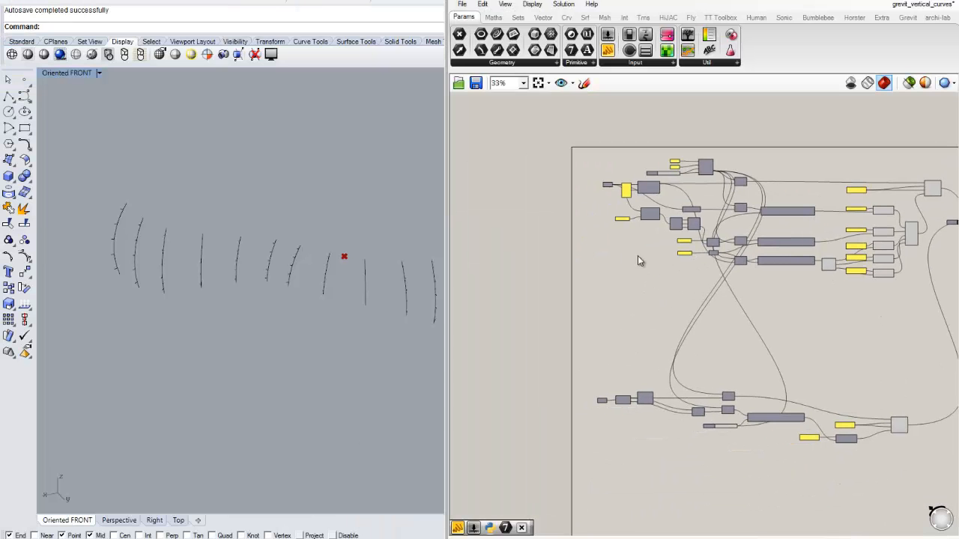
pyautogui.scroll(4, 638, 255)
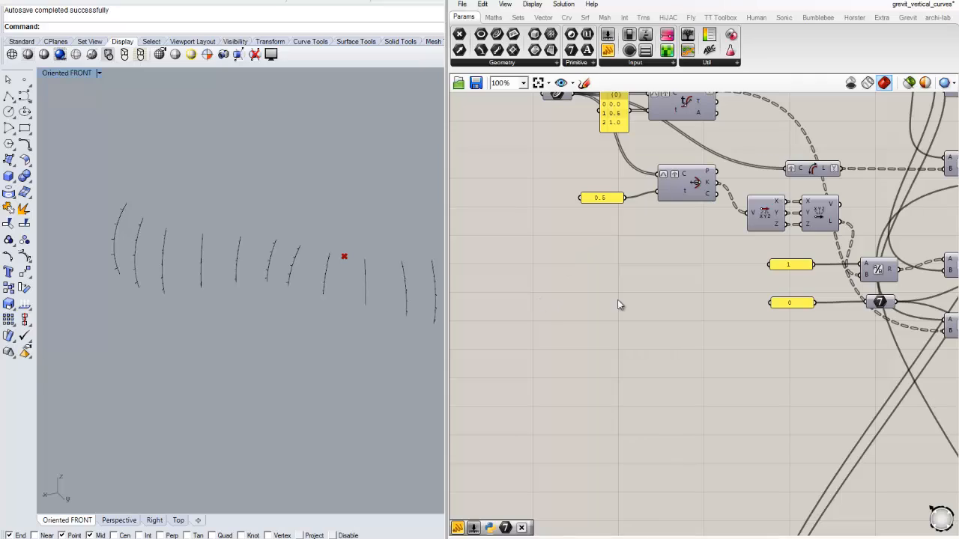
pyautogui.scroll(-3, 617, 305)
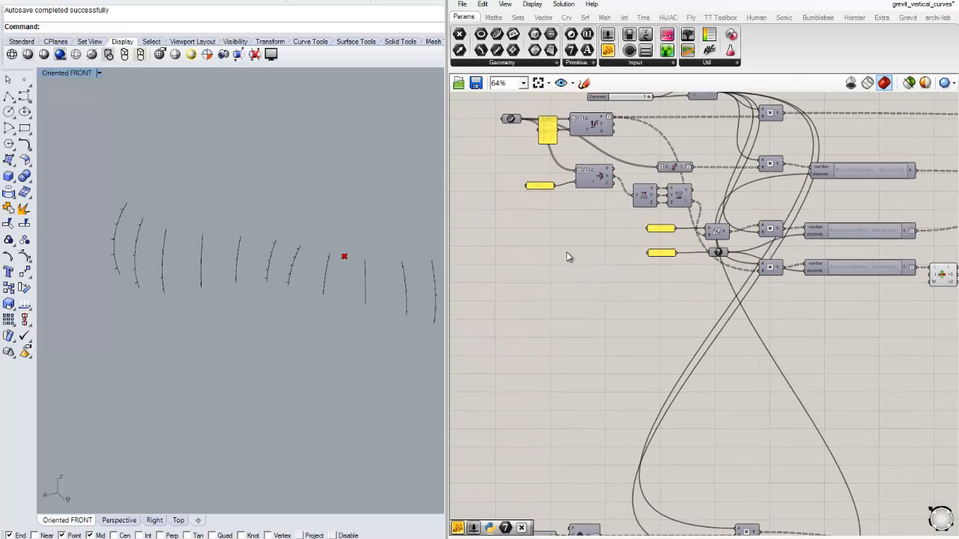
pyautogui.scroll(2, 567, 285)
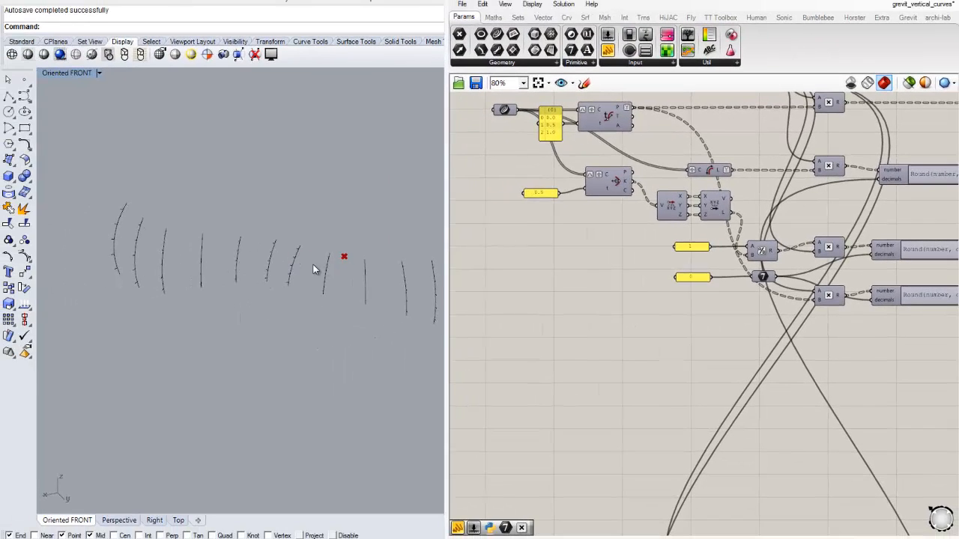
pyautogui.moveTo(401, 269); pyautogui.dragTo(299, 267, button='right')
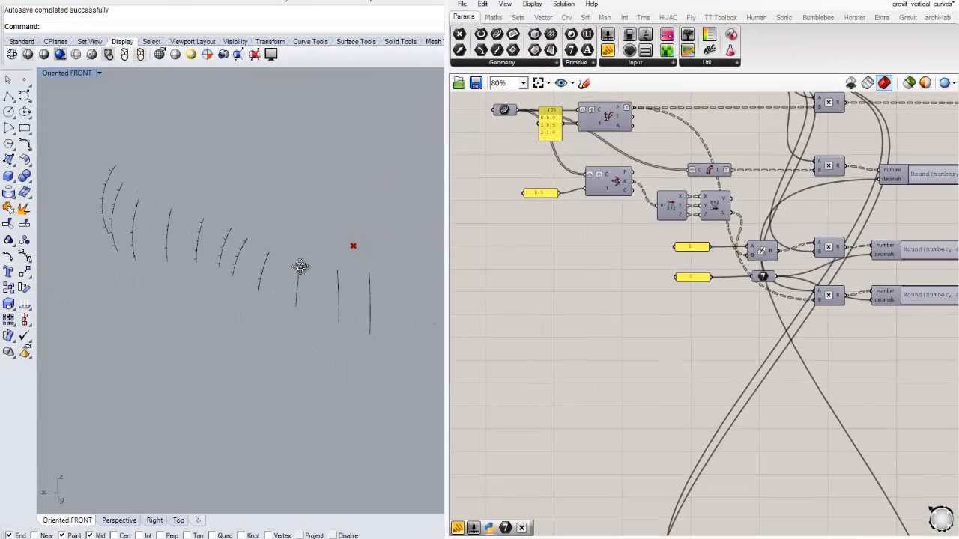
pyautogui.moveTo(549, 279); pyautogui.dragTo(572, 272, button='right')
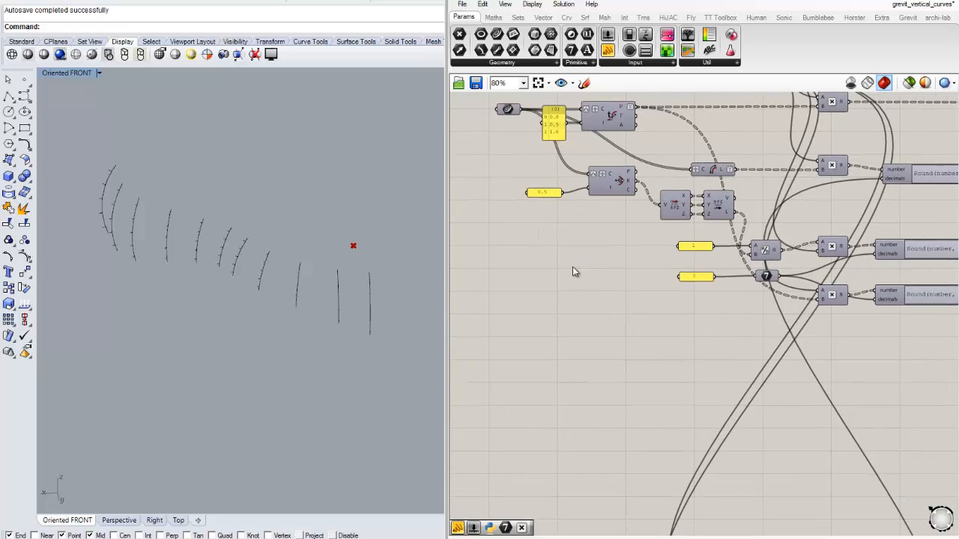
pyautogui.moveTo(564, 222); pyautogui.dragTo(570, 256, button='right')
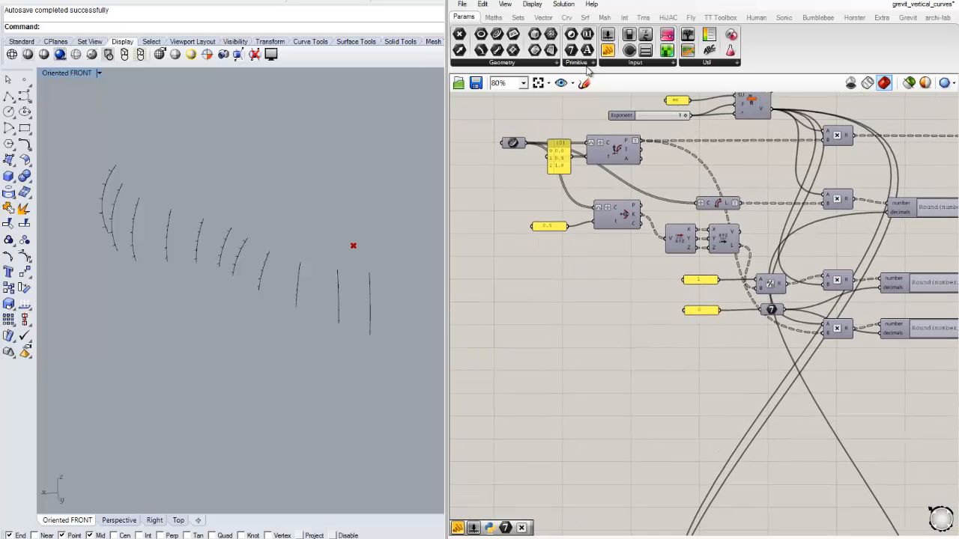
# - Place a Sequence component on the empty canvas area below the curve evaluation components
pyautogui.click(495, 18)
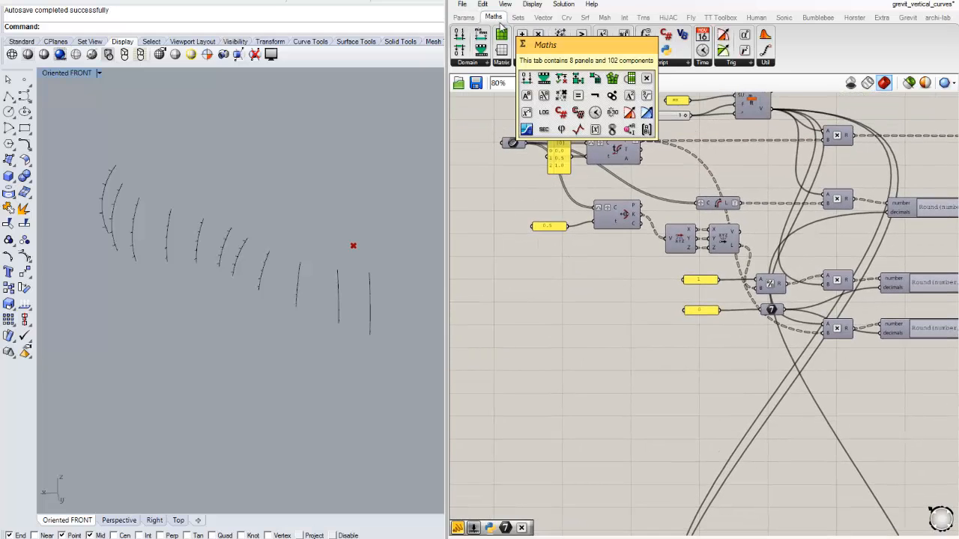
pyautogui.click(520, 18)
pyautogui.click(566, 64)
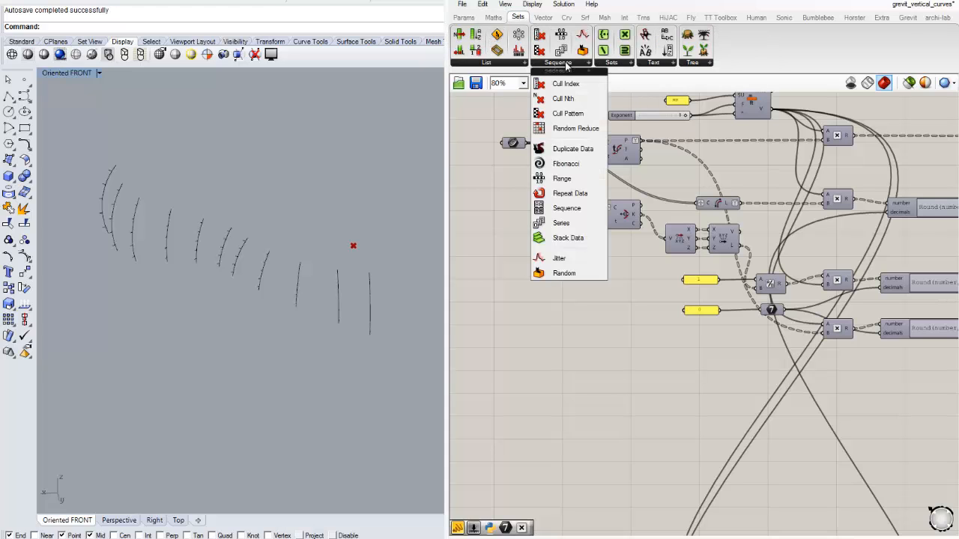
pyautogui.click(568, 209)
pyautogui.click(556, 313)
pyautogui.scroll(4, 555, 350)
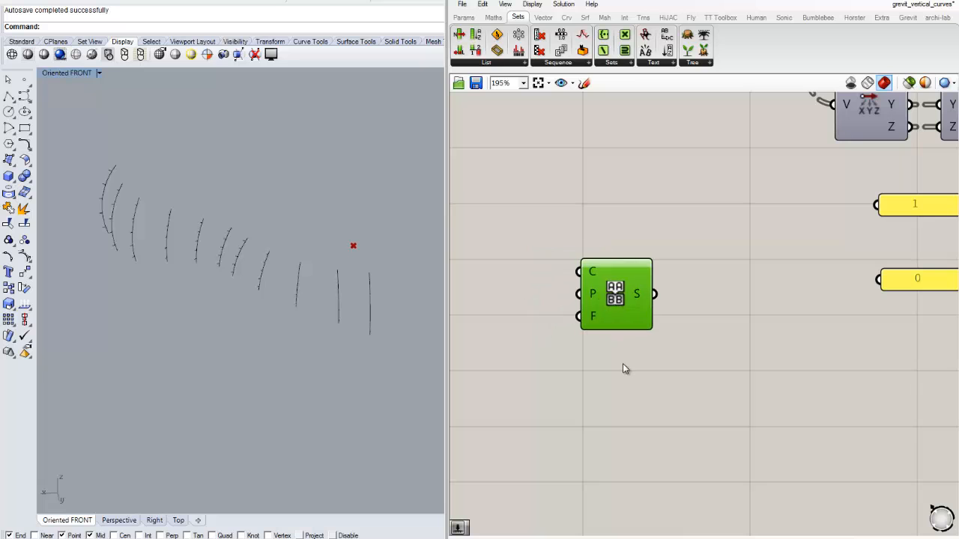
pyautogui.scroll(-4, 599, 353)
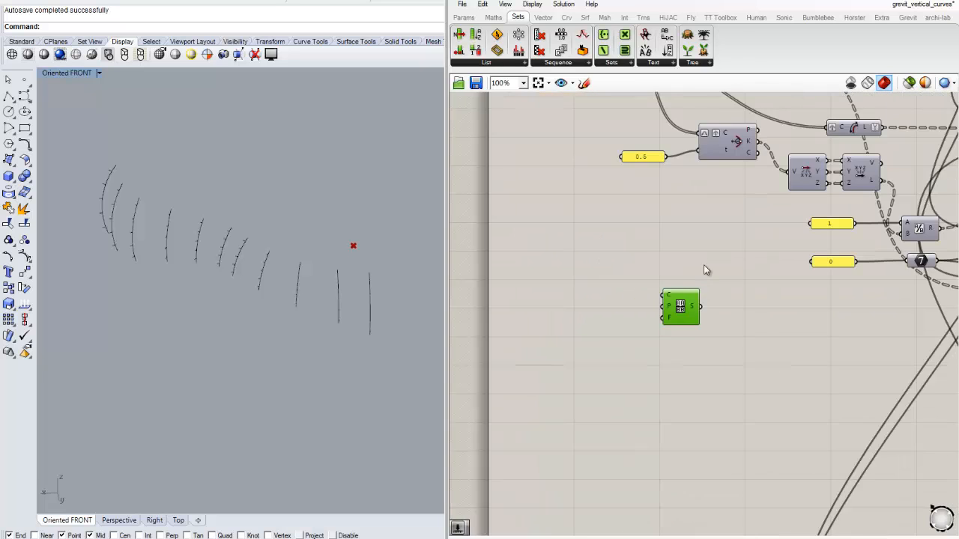
# - Turn on the preview of the curve parameter that feeds the definition and inspect the curves up close in the Rhino viewport
pyautogui.moveTo(682, 177); pyautogui.dragTo(620, 275, button='right')
pyautogui.scroll(-1, 608, 252)
pyautogui.moveTo(613, 217); pyautogui.dragTo(595, 239, button='right')
pyautogui.scroll(2, 540, 223)
pyautogui.moveTo(526, 208); pyautogui.dragTo(529, 171, button='right')
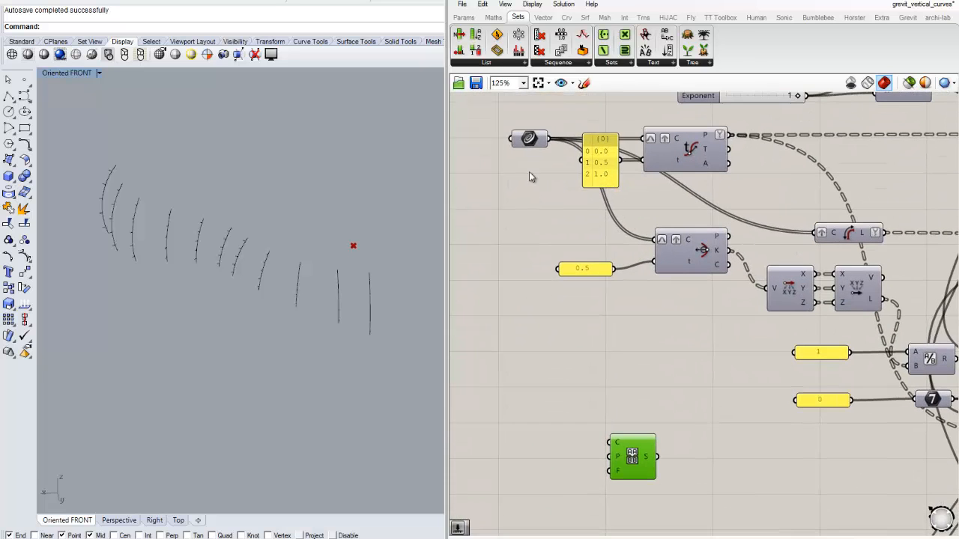
pyautogui.rightClick(526, 139)
pyautogui.click(542, 167)
pyautogui.click(523, 215)
pyautogui.scroll(3, 353, 301)
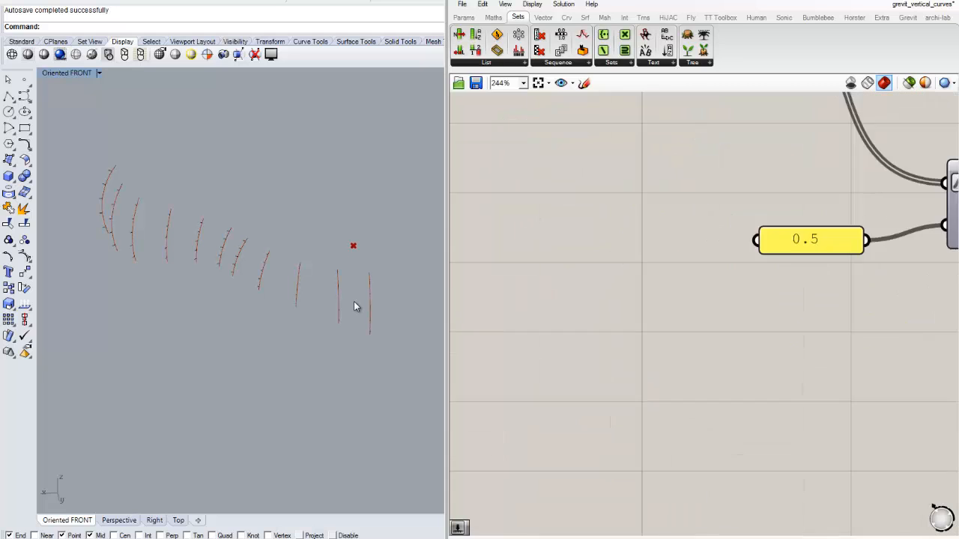
pyautogui.scroll(-2, 355, 302)
pyautogui.click(362, 301)
pyautogui.scroll(7, 343, 287)
pyautogui.moveTo(342, 286); pyautogui.dragTo(317, 281, button='right')
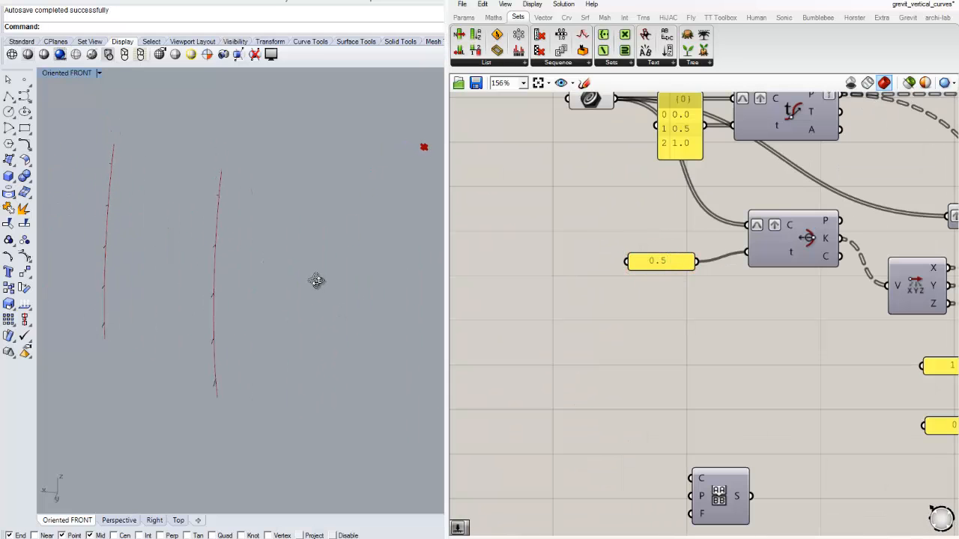
# - Add a List Length component above the Sequence component and wire the curve parameter's output into its L input
pyautogui.moveTo(714, 454); pyautogui.dragTo(712, 386, button='right')
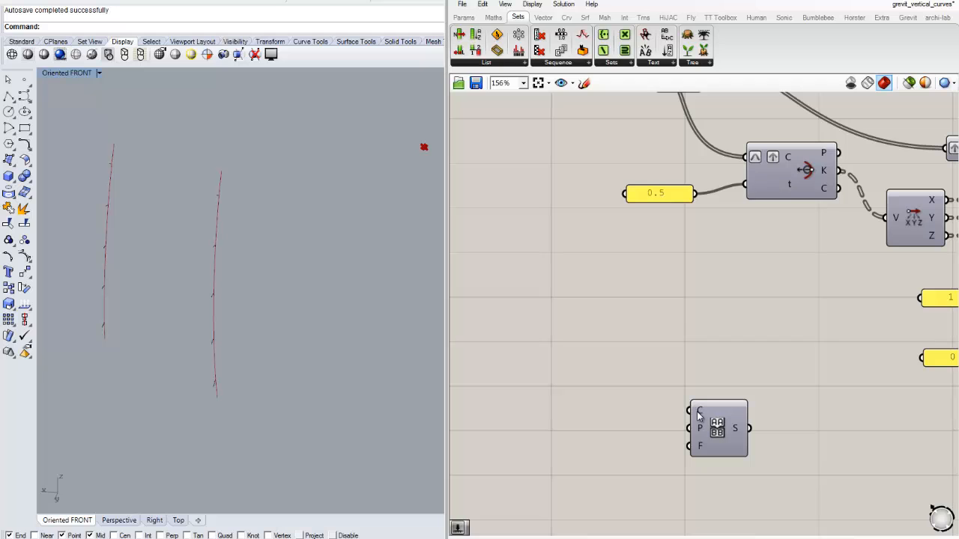
pyautogui.scroll(-2, 650, 300)
pyautogui.doubleClick(642, 319)
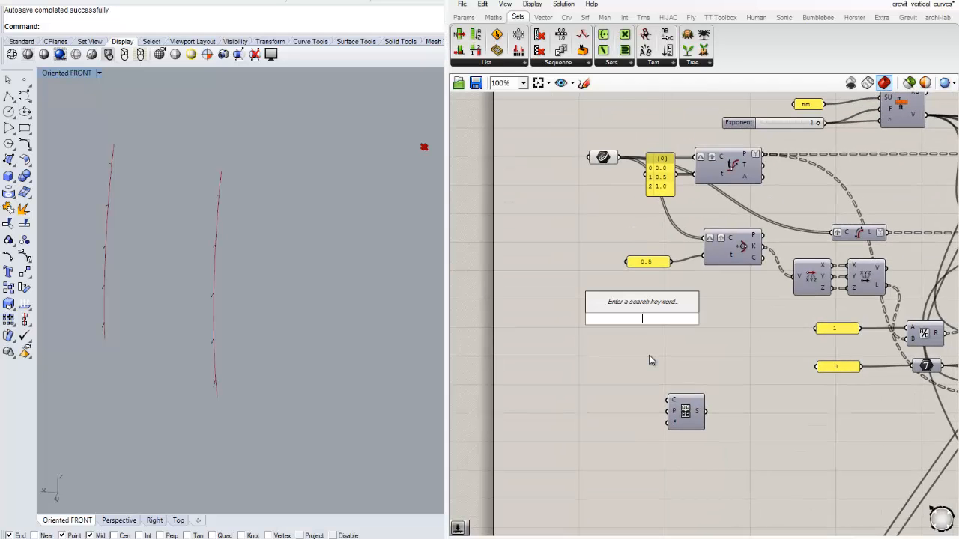
pyautogui.write('li')
pyautogui.click(626, 203)
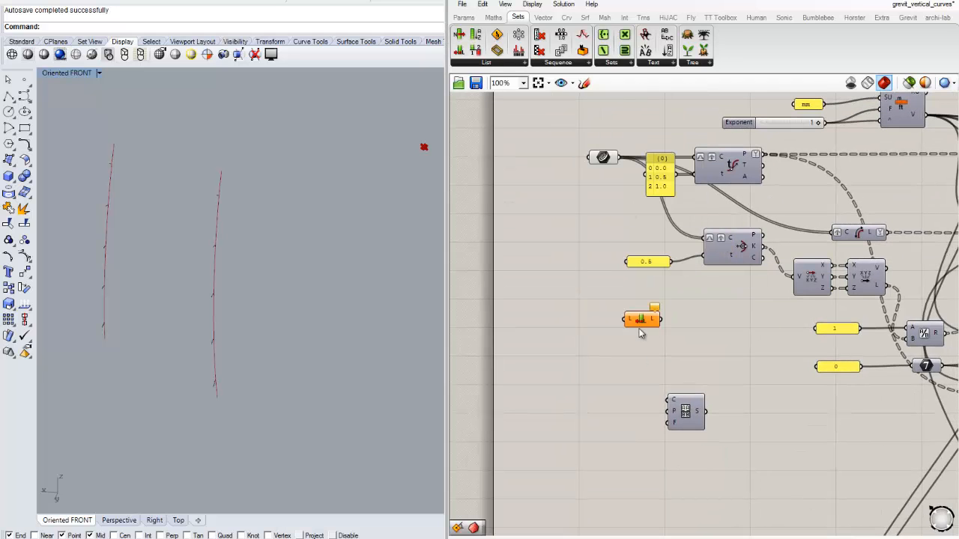
pyautogui.moveTo(619, 157); pyautogui.dragTo(622, 350)
pyautogui.scroll(3, 611, 298)
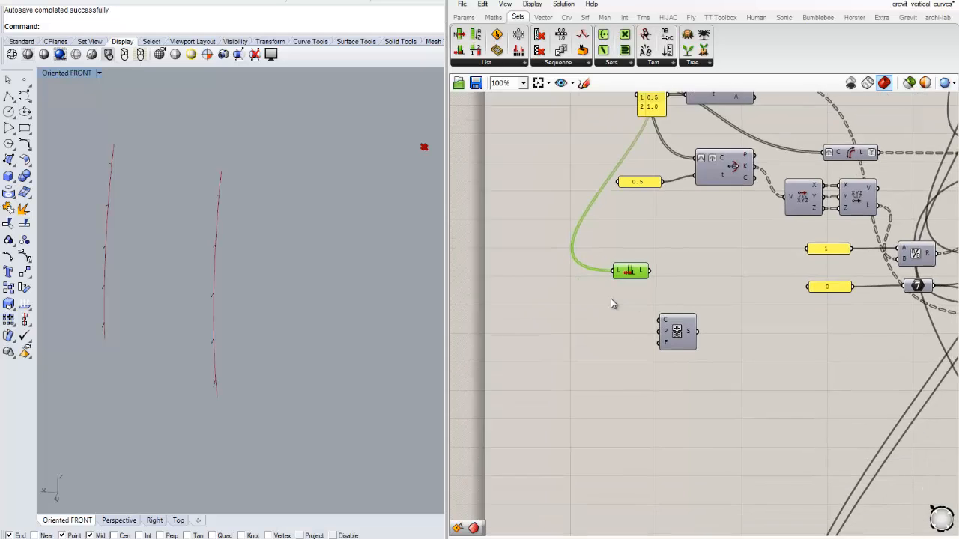
# - Connect the List Length output to the C input of the Sequence component and check its Char Pool input
pyautogui.moveTo(624, 285); pyautogui.dragTo(592, 248, button='right')
pyautogui.moveTo(593, 220); pyautogui.dragTo(642, 289)
pyautogui.moveTo(675, 300); pyautogui.dragTo(691, 280)
pyautogui.moveTo(680, 357); pyautogui.dragTo(630, 360, button='right')
pyautogui.moveTo(639, 309); pyautogui.dragTo(626, 324)
pyautogui.moveTo(609, 304)
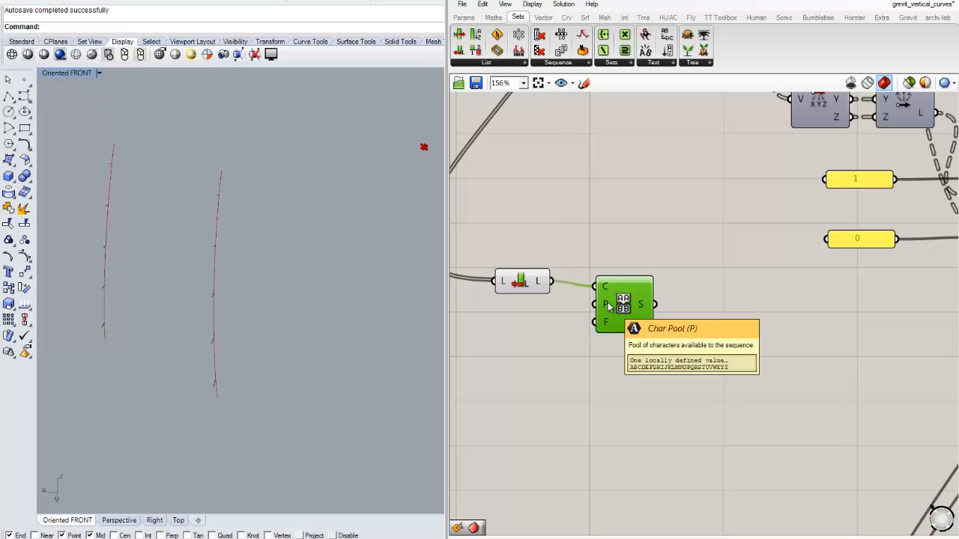
pyautogui.click(580, 364)
pyautogui.scroll(-2, 659, 373)
pyautogui.moveTo(659, 373); pyautogui.dragTo(607, 346, button='right')
pyautogui.moveTo(586, 311)
pyautogui.mouseDown()
pyautogui.moveTo(559, 307)
pyautogui.moveTo(571, 311)
pyautogui.mouseUp()
pyautogui.click(606, 312)
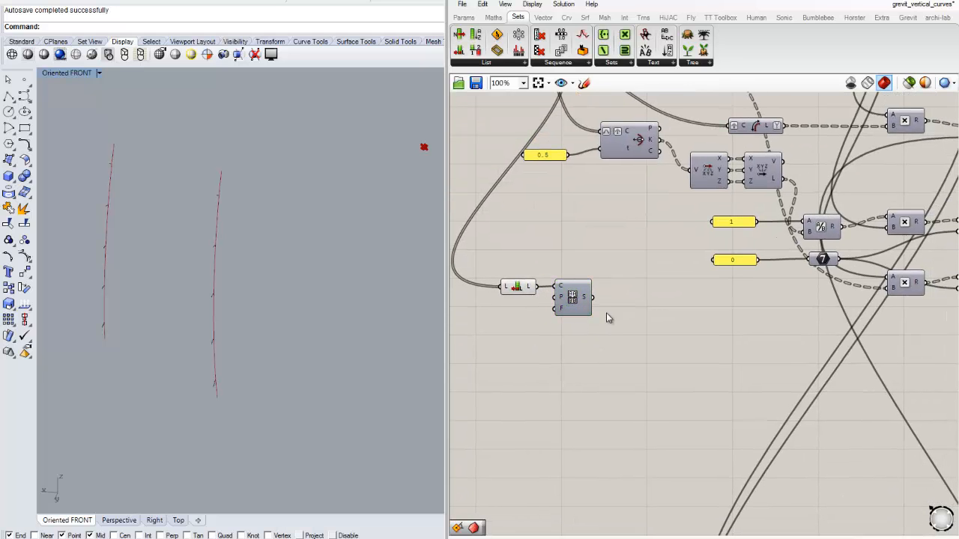
# - Add a Panel fed by the Sequence component's S output and enlarge it to show the whole letter list
pyautogui.scroll(2, 606, 313)
pyautogui.click(462, 18)
pyautogui.moveTo(607, 50); pyautogui.dragTo(723, 315)
pyautogui.moveTo(569, 289); pyautogui.dragTo(649, 314)
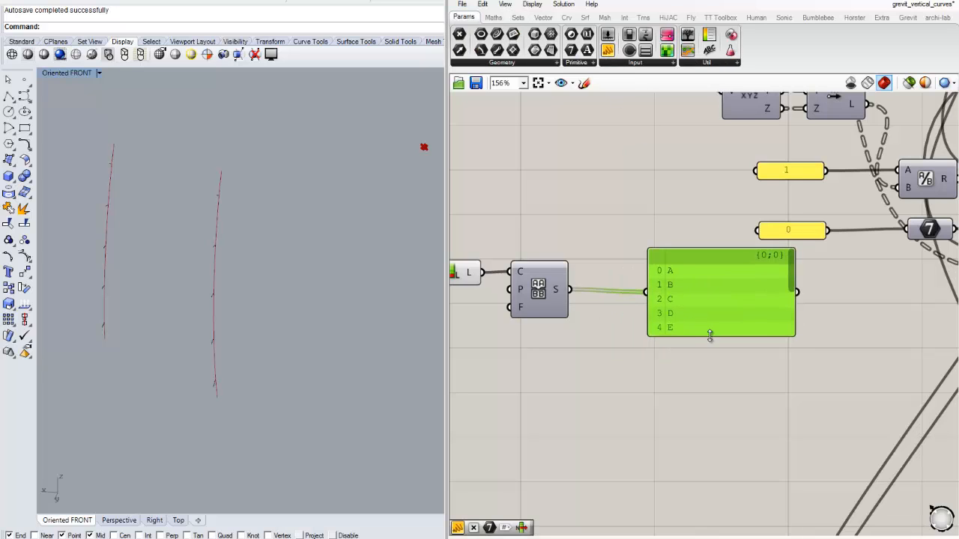
pyautogui.moveTo(709, 336); pyautogui.dragTo(715, 438)
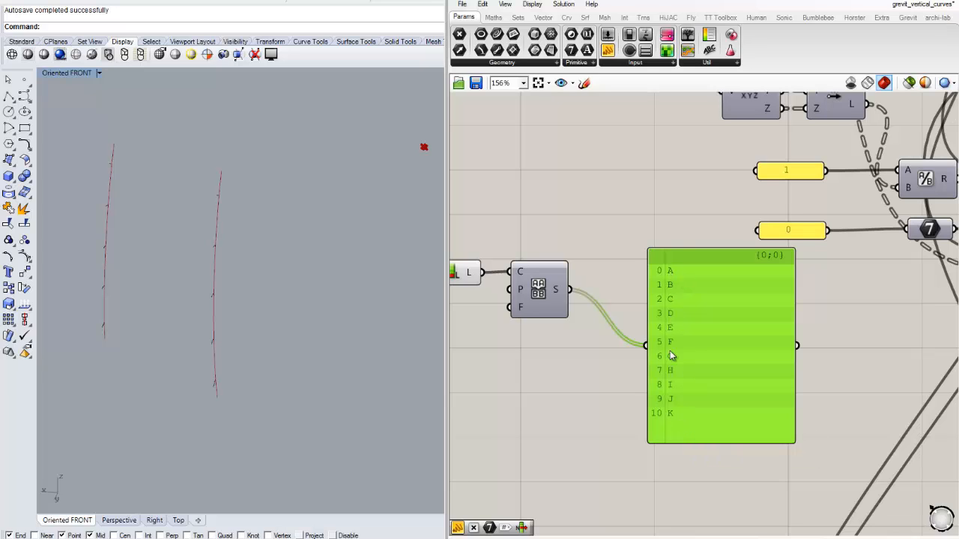
# - Move the letter panel farther away from the Sequence component and deselect it
pyautogui.moveTo(545, 376); pyautogui.dragTo(581, 372, button='right')
pyautogui.moveTo(783, 347); pyautogui.dragTo(819, 360)
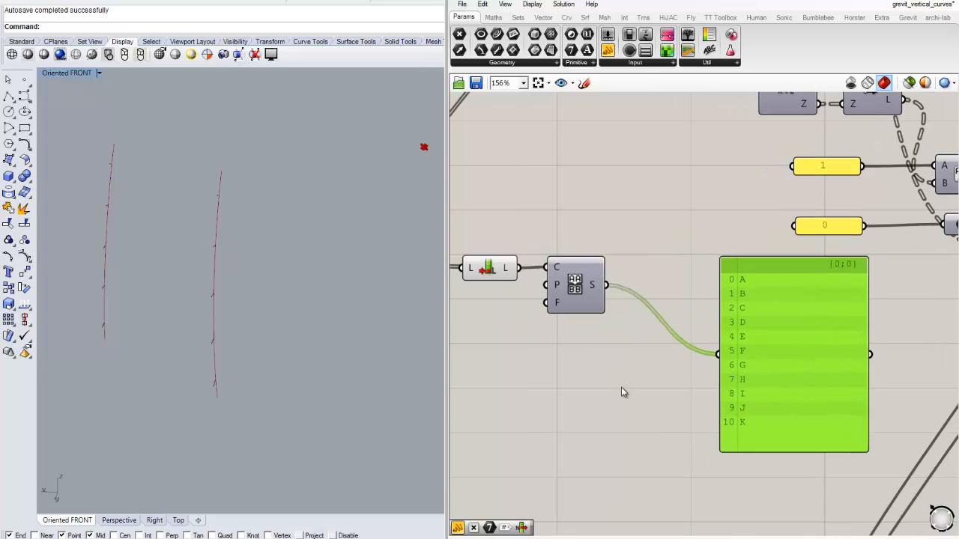
pyautogui.click(622, 388)
pyautogui.moveTo(660, 420); pyautogui.dragTo(620, 390, button='right')
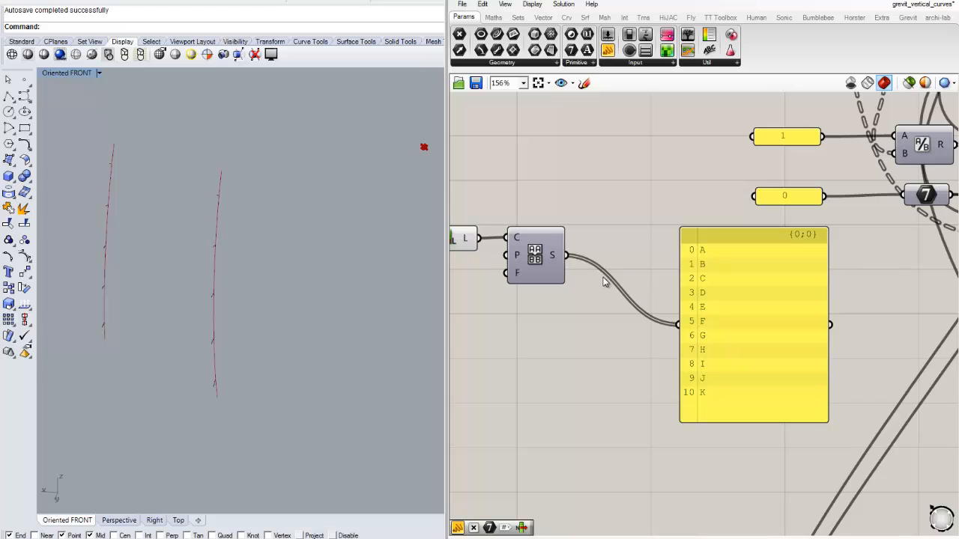
# - Graft and simplify the S output of the Sequence component
pyautogui.moveTo(599, 272); pyautogui.dragTo(589, 255, button='right')
pyautogui.rightClick(543, 242)
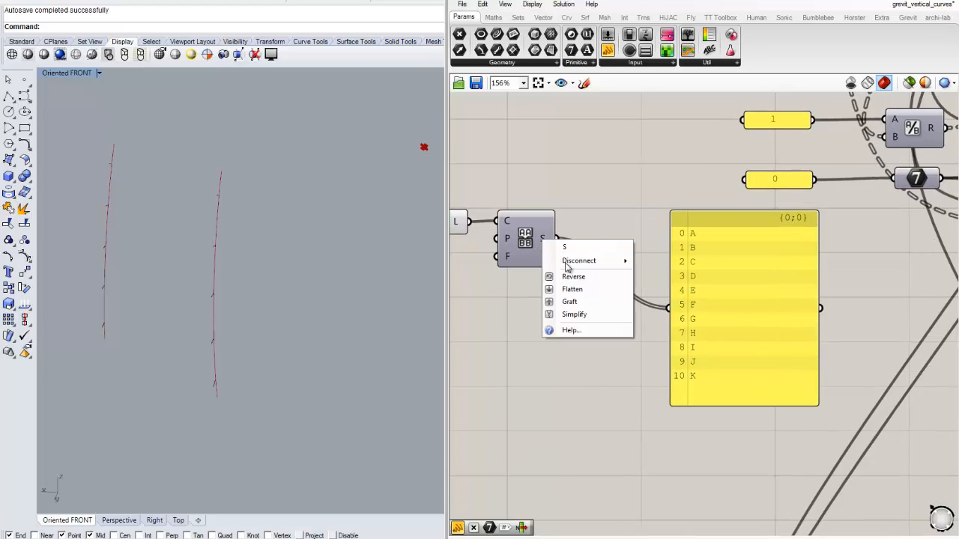
pyautogui.click(573, 304)
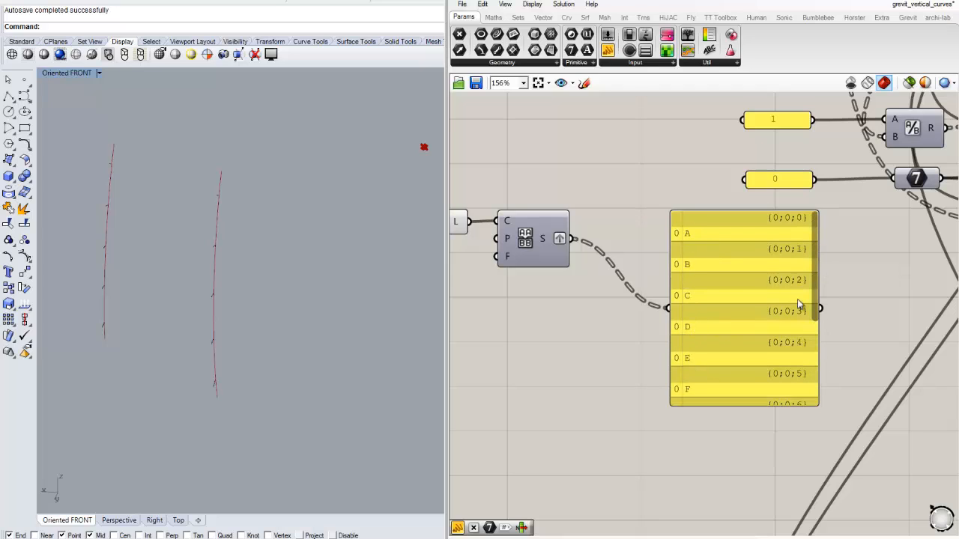
pyautogui.rightClick(546, 240)
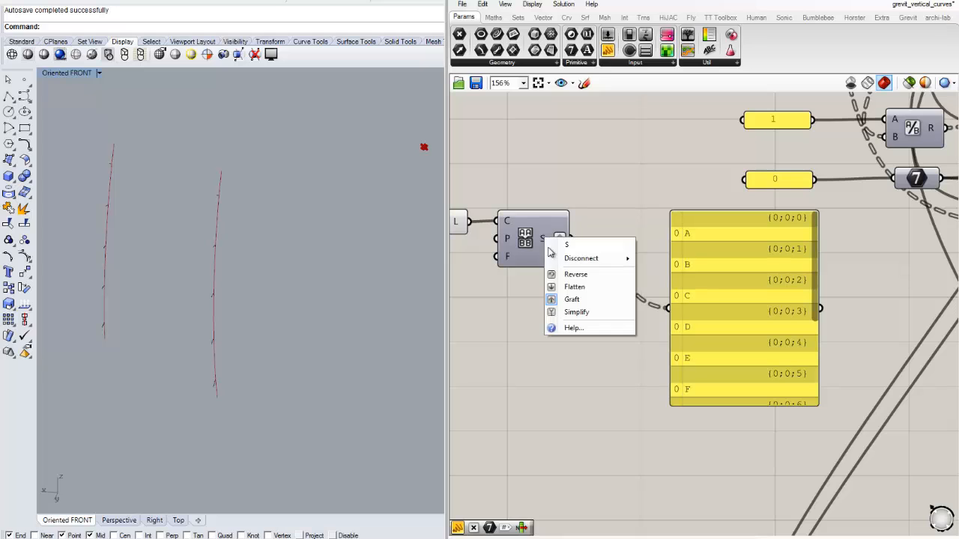
pyautogui.click(575, 315)
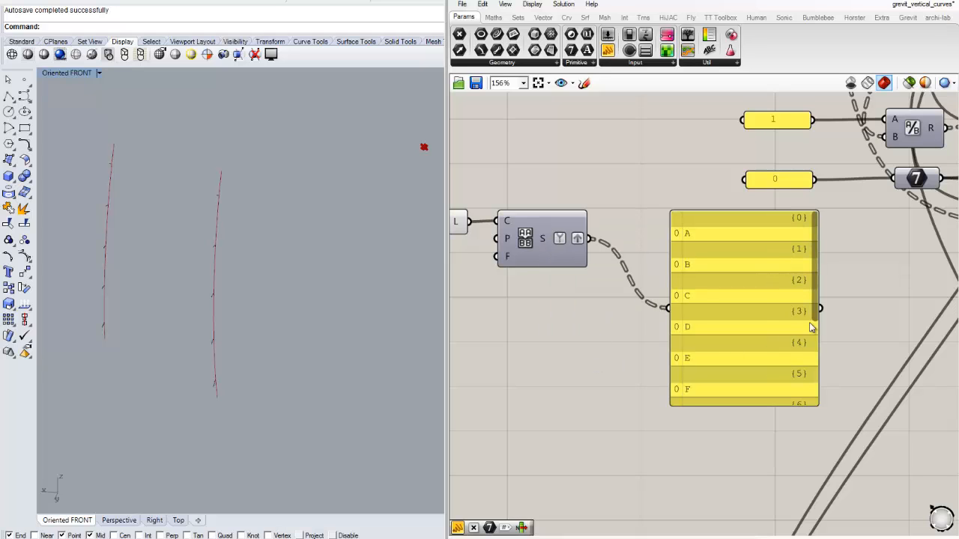
# - Move the letter panel lower and farther away from the Sequence component
pyautogui.scroll(-1, 606, 321)
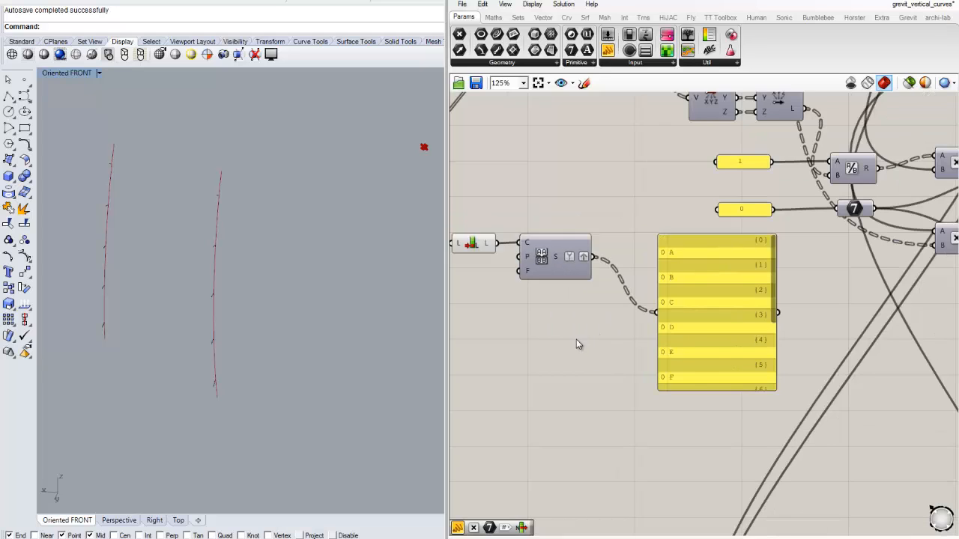
pyautogui.moveTo(578, 342); pyautogui.dragTo(644, 322, button='right')
pyautogui.moveTo(790, 283); pyautogui.dragTo(815, 325)
pyautogui.moveTo(697, 346); pyautogui.dragTo(642, 344, button='right')
pyautogui.click(635, 245)
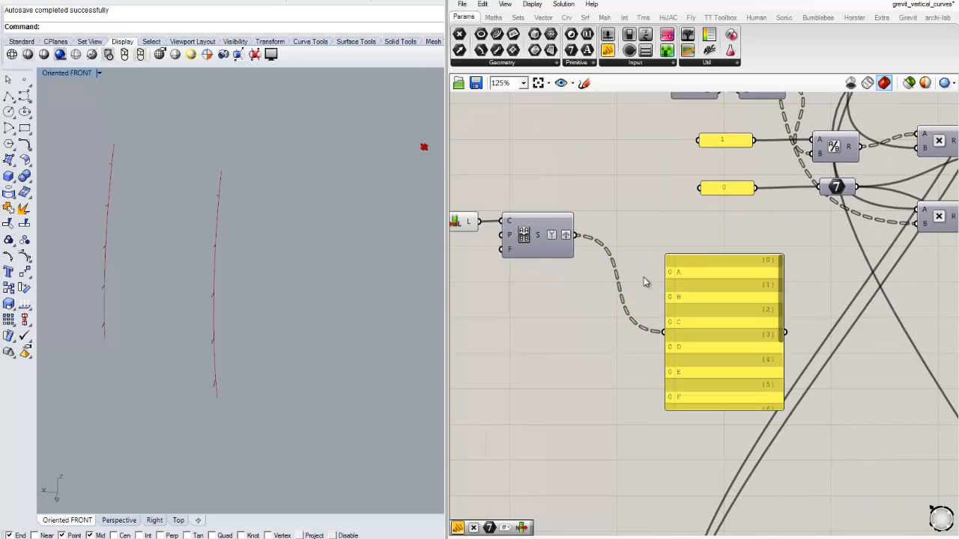
pyautogui.scroll(1, 658, 306)
pyautogui.scroll(-1, 658, 302)
pyautogui.moveTo(717, 330); pyautogui.dragTo(767, 320)
pyautogui.click(610, 330)
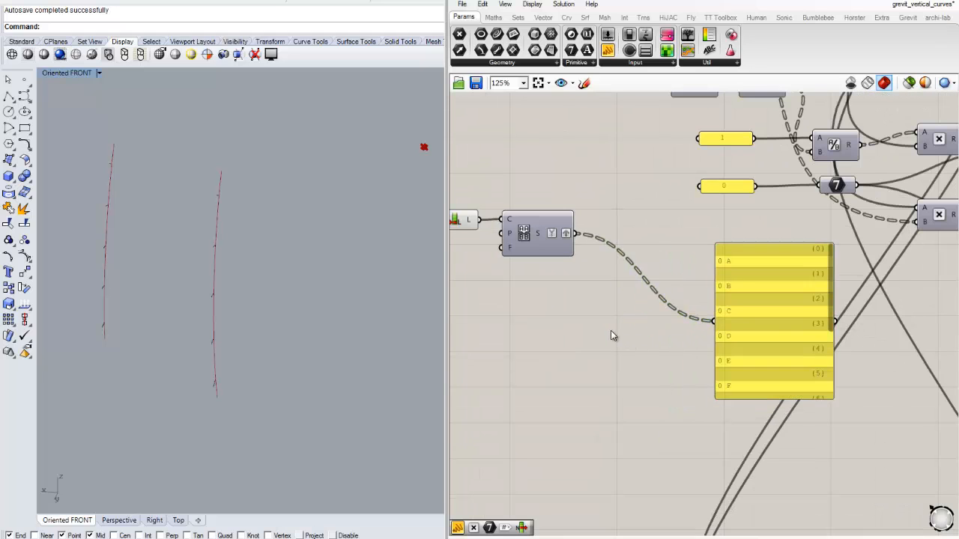
# - Add a Series component to the canvas below the Sequence component
pyautogui.moveTo(537, 333); pyautogui.dragTo(592, 322, button='right')
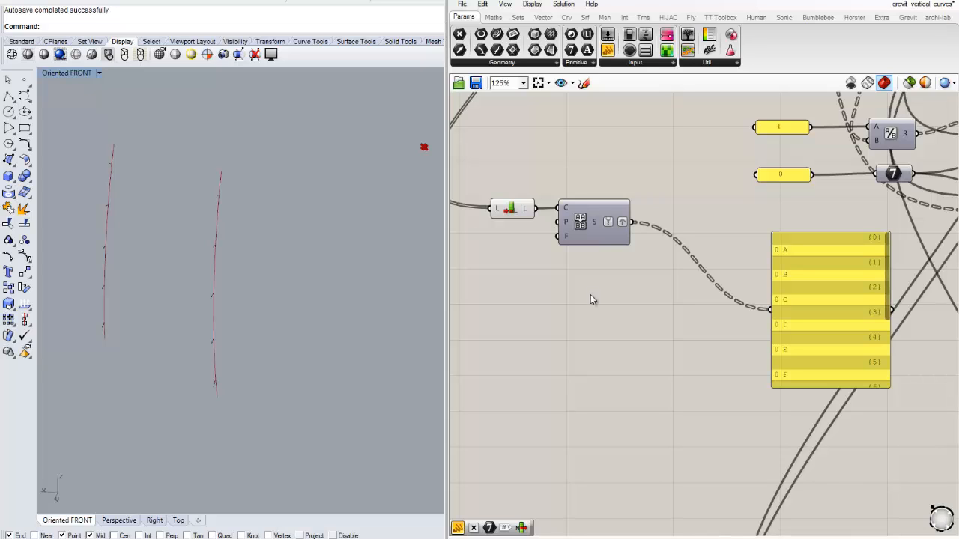
pyautogui.moveTo(651, 318); pyautogui.dragTo(579, 281, button='right')
pyautogui.scroll(1, 581, 287)
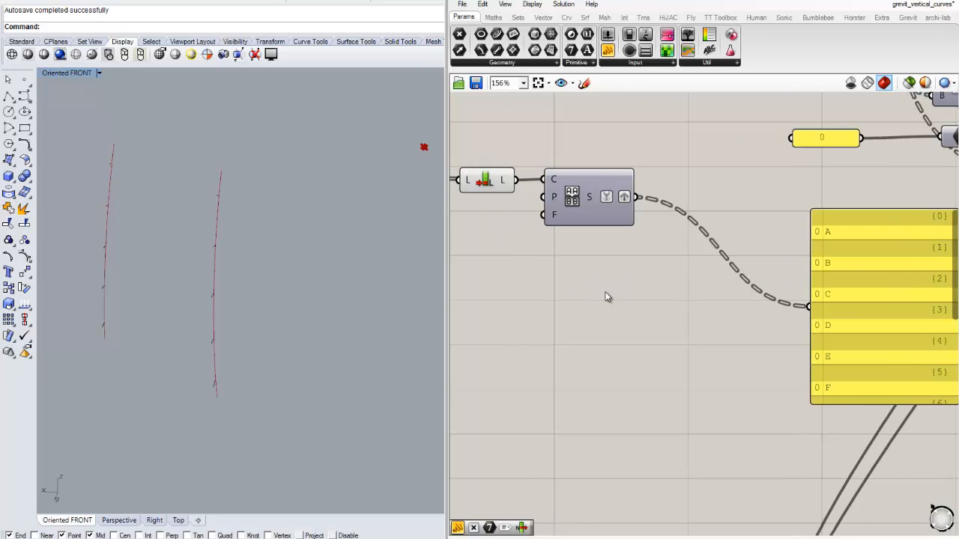
pyautogui.moveTo(662, 308); pyautogui.dragTo(585, 297, button='right')
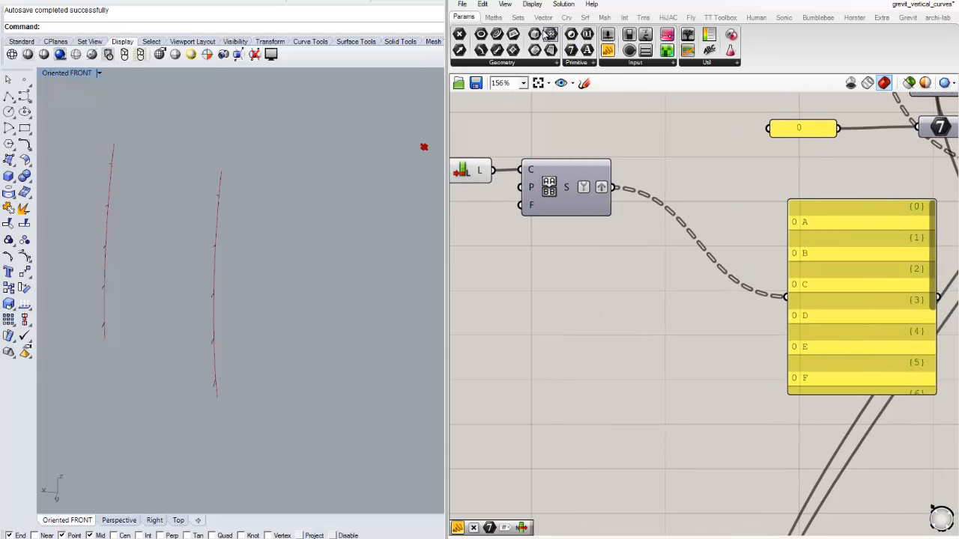
pyautogui.click(493, 17)
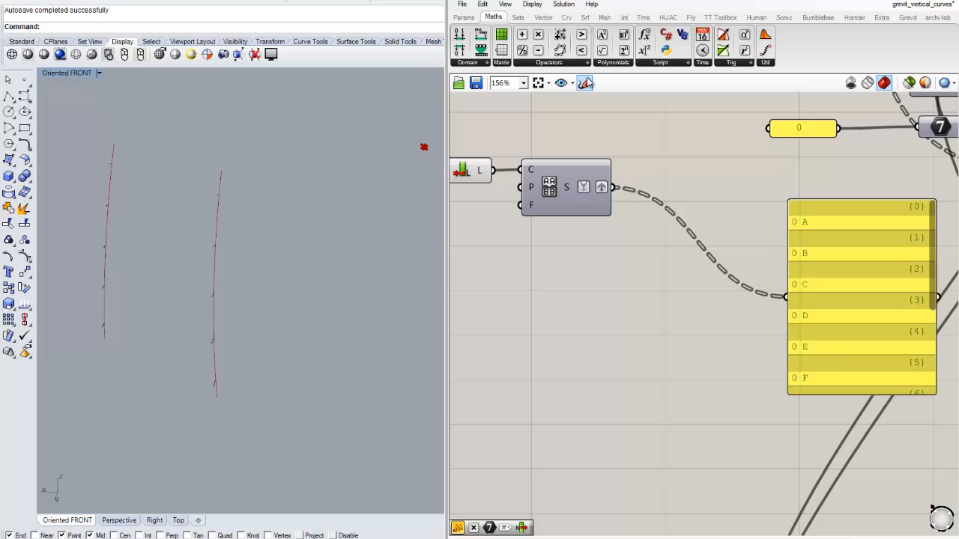
pyautogui.click(517, 17)
pyautogui.click(542, 64)
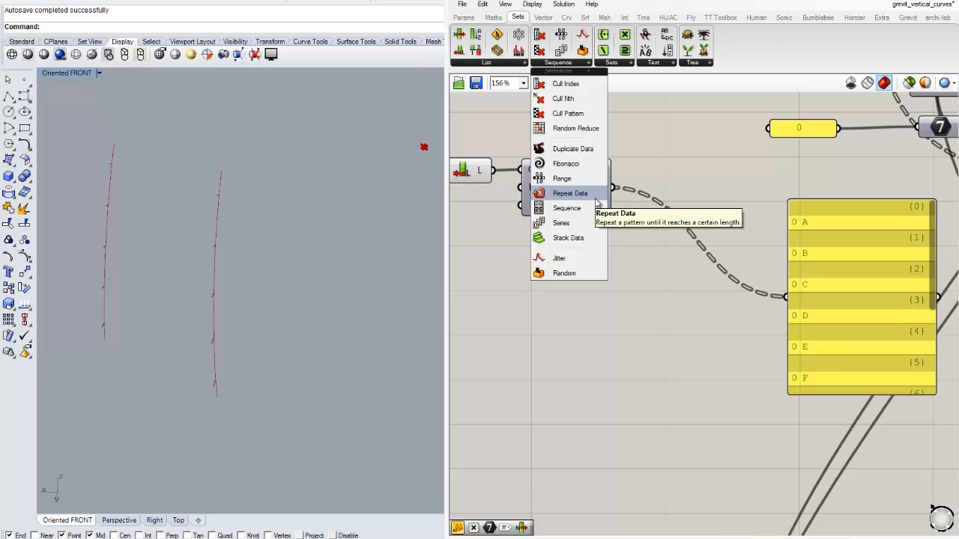
pyautogui.moveTo(562, 220); pyautogui.dragTo(585, 311)
pyautogui.click(575, 346)
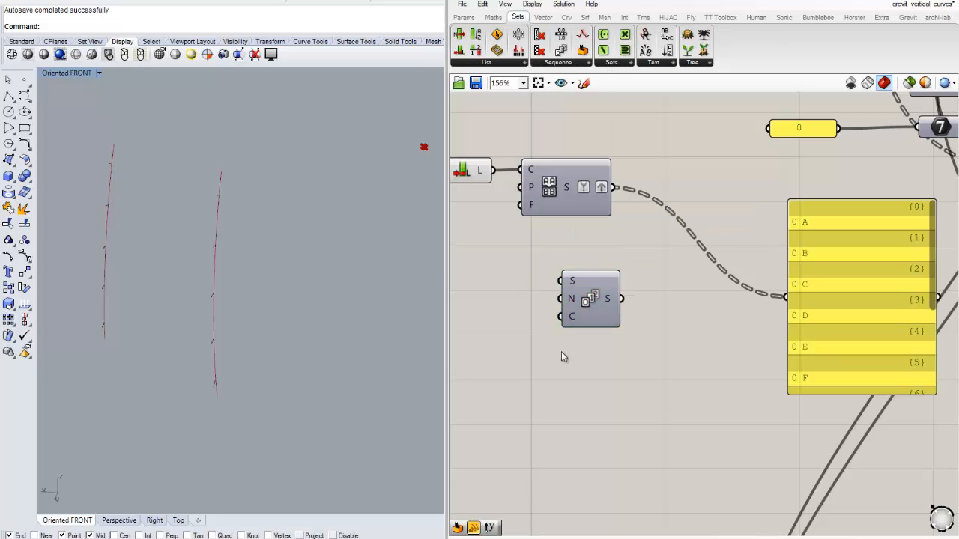
pyautogui.moveTo(562, 351); pyautogui.dragTo(611, 337, button='right')
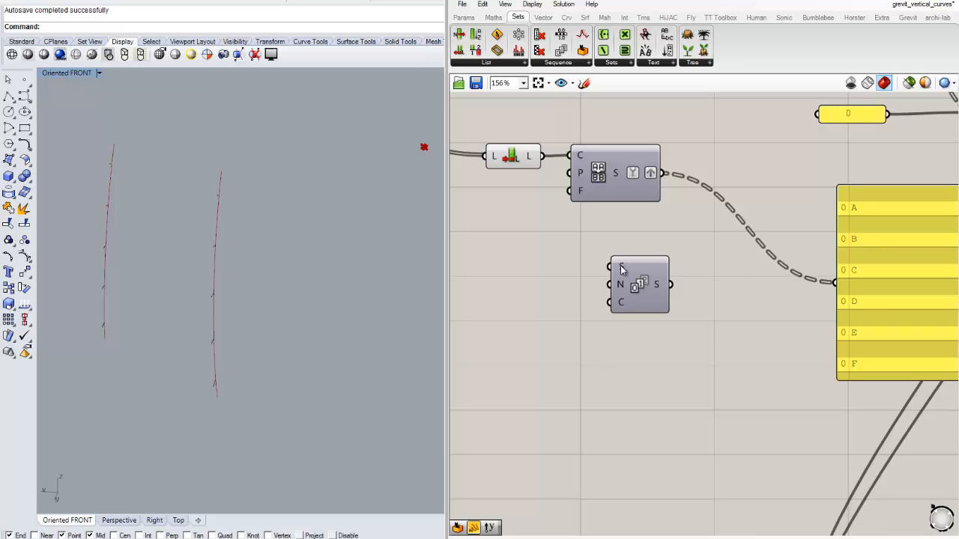
pyautogui.doubleClick(554, 282)
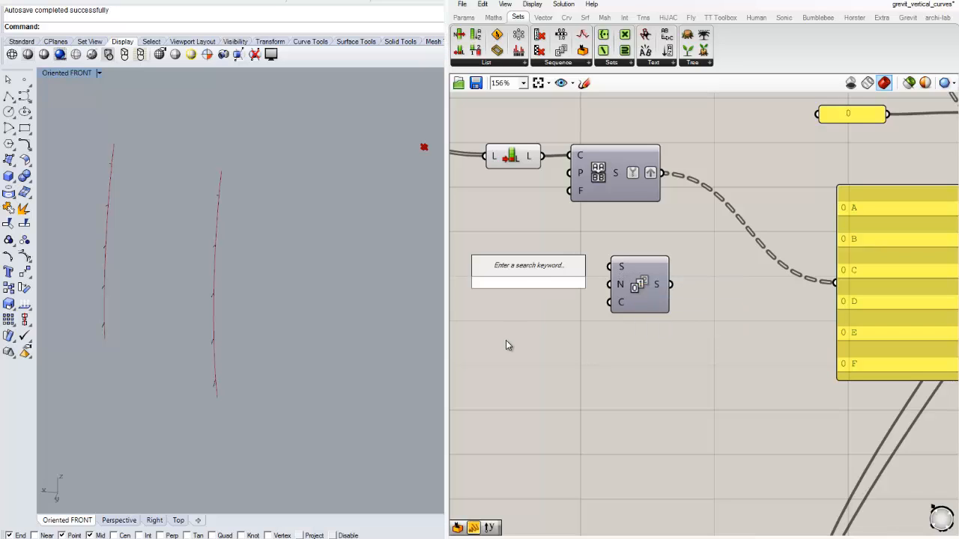
pyautogui.click(464, 17)
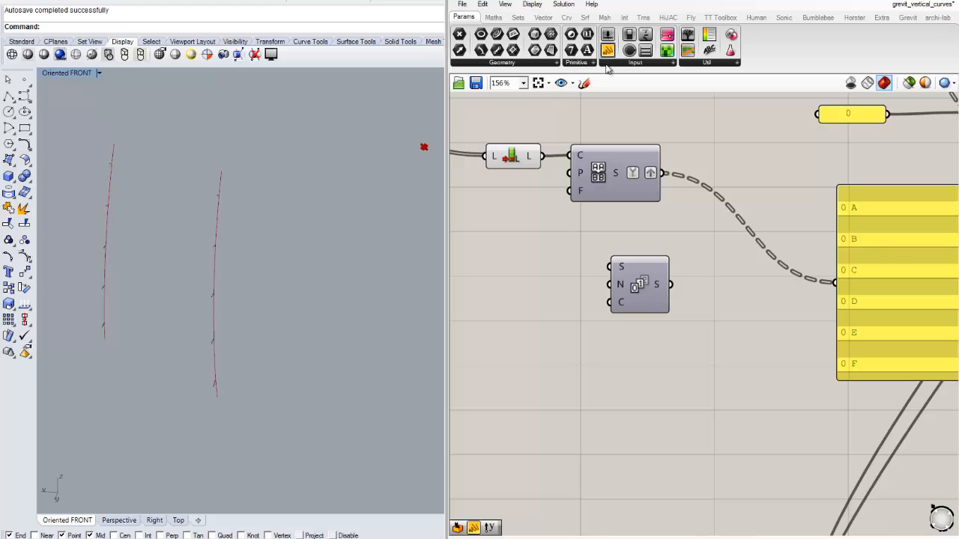
pyautogui.moveTo(608, 67); pyautogui.dragTo(511, 256)
pyautogui.click(537, 256)
pyautogui.press('Delete')
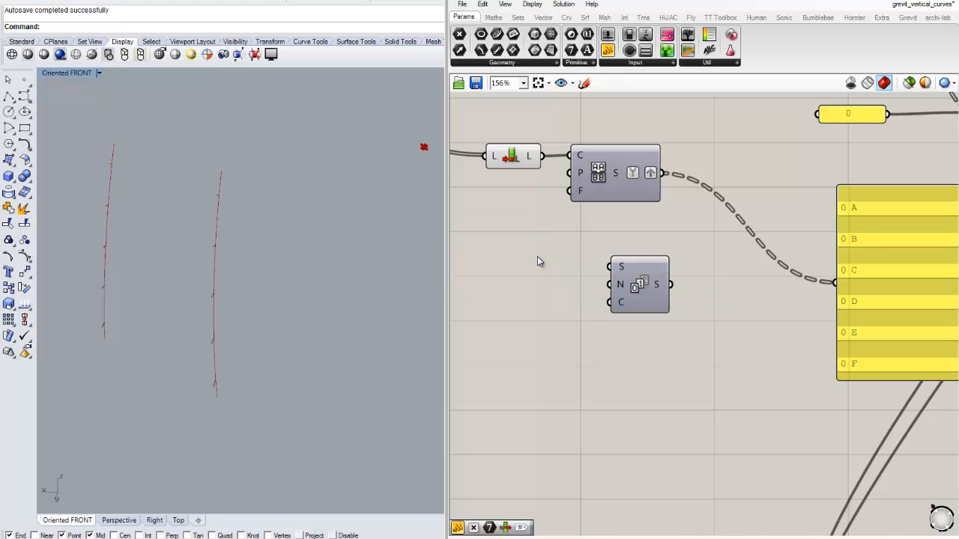
# - Add a number slider set to 0 and wire it into the S (Start) input of the Series component
pyautogui.doubleClick(537, 256)
pyautogui.write('slider')
pyautogui.press('Return')
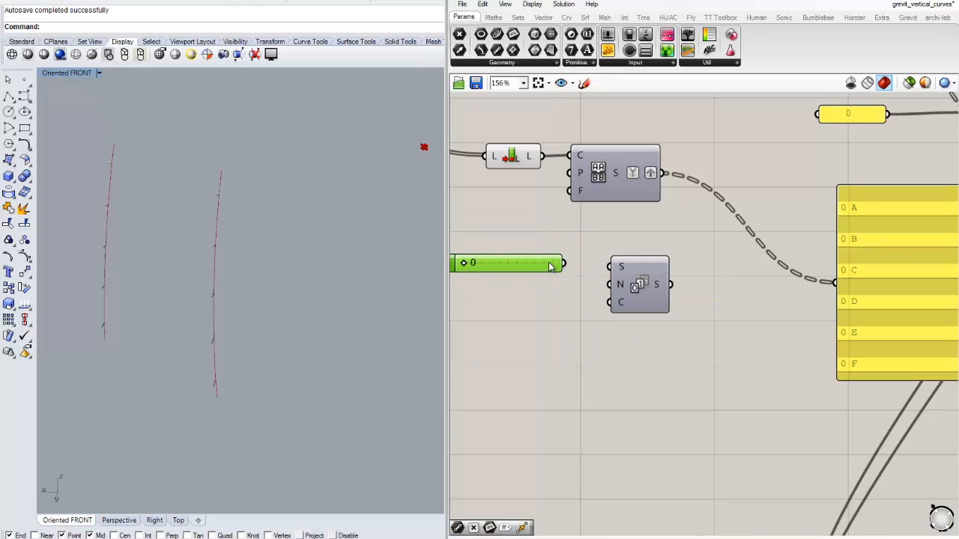
pyautogui.moveTo(563, 263); pyautogui.dragTo(621, 268)
pyautogui.click(630, 278)
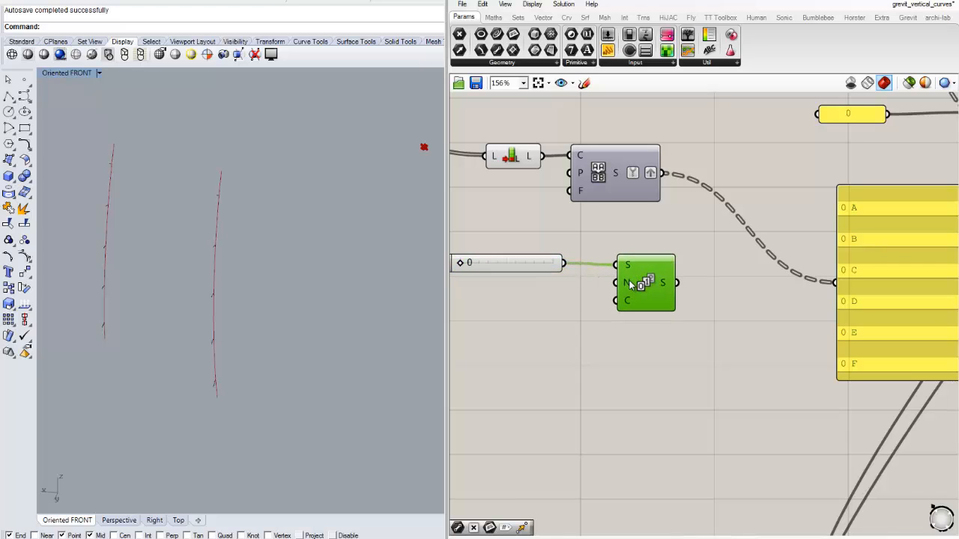
# - Add a second number slider set to 1 and wire it into the N (Step) input of the Series component
pyautogui.moveTo(541, 156); pyautogui.dragTo(571, 246)
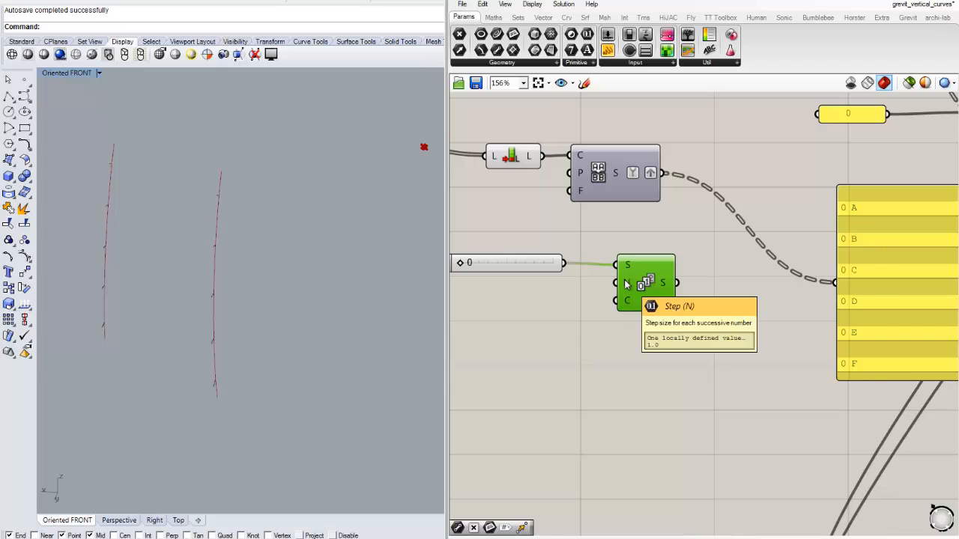
pyautogui.moveTo(504, 319); pyautogui.dragTo(552, 306, button='right')
pyautogui.doubleClick(542, 332)
pyautogui.write('1')
pyautogui.press('Return')
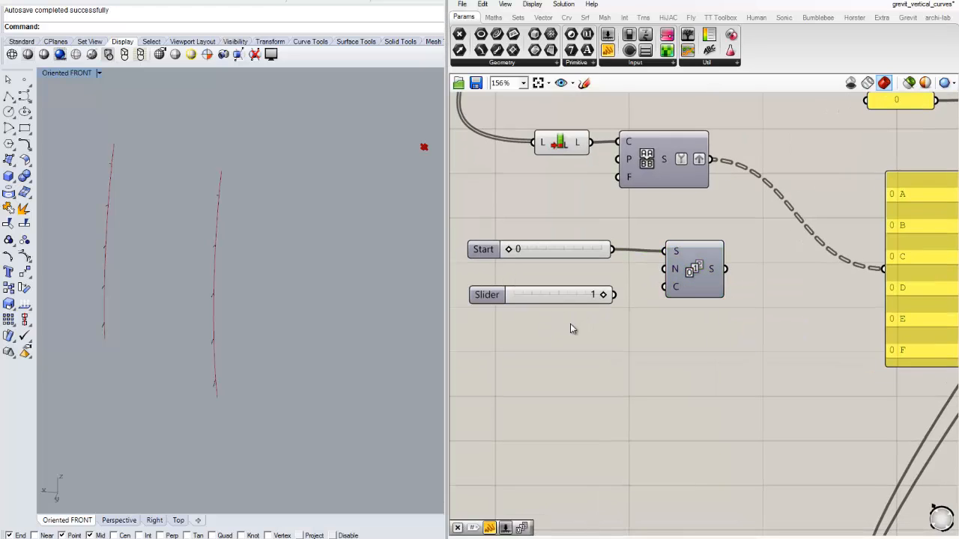
pyautogui.moveTo(614, 294); pyautogui.dragTo(696, 298)
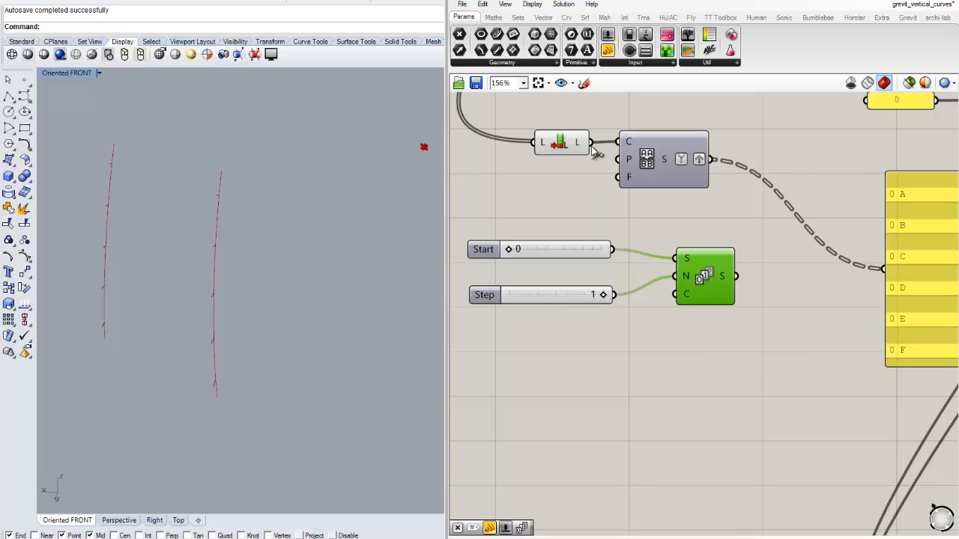
# - Wire the List Length output into the C input of the Series component
pyautogui.moveTo(589, 142); pyautogui.dragTo(679, 296)
pyautogui.moveTo(706, 337); pyautogui.dragTo(651, 341, button='right')
pyautogui.moveTo(661, 285); pyautogui.dragTo(635, 281)
pyautogui.click(720, 301)
pyautogui.moveTo(722, 301); pyautogui.dragTo(667, 307, button='right')
# - Graft and simplify the S output of the Series component
pyautogui.rightClick(591, 284)
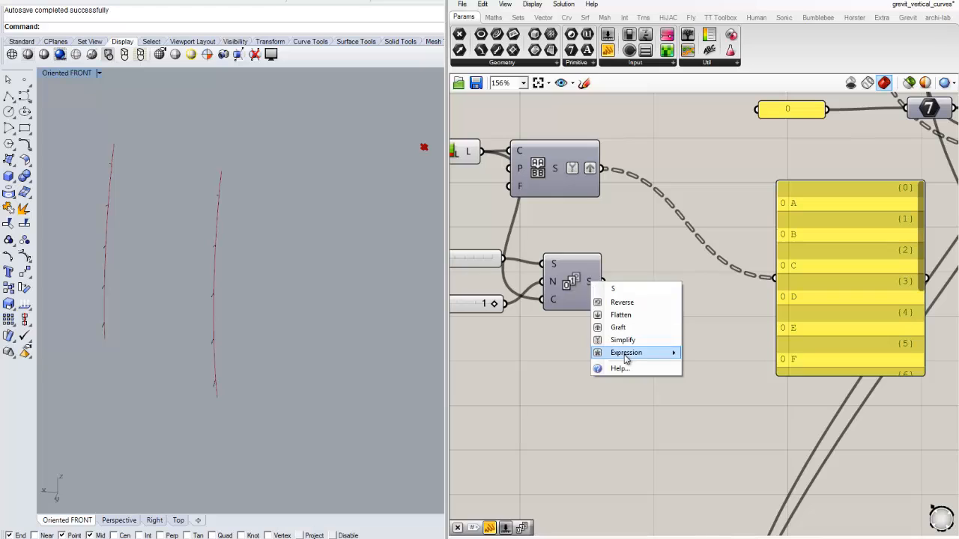
pyautogui.click(620, 326)
pyautogui.rightClick(593, 285)
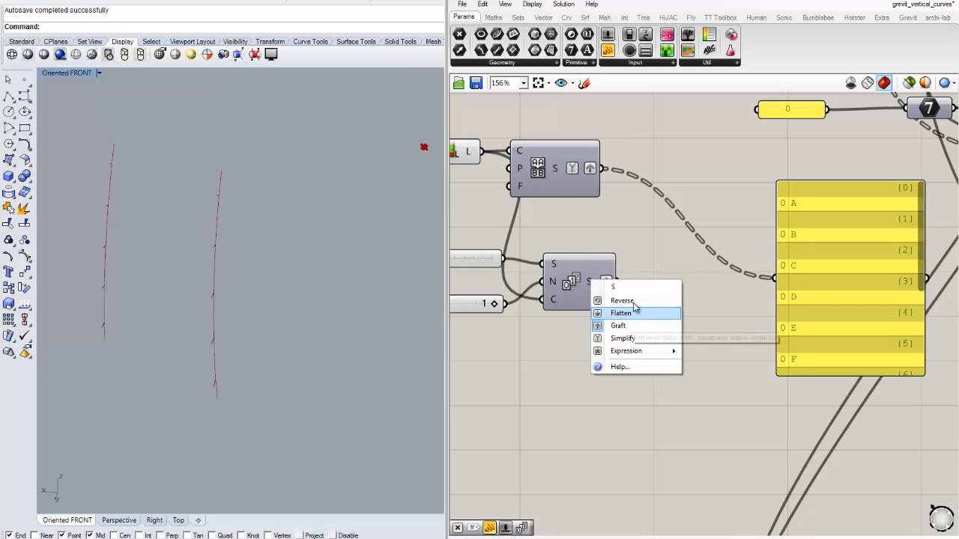
pyautogui.click(623, 339)
# - Connect the Series component's S output to the existing letter panel in place of the Sequence output
pyautogui.keyDown('shift'); pyautogui.moveTo(634, 282); pyautogui.dragTo(764, 279); pyautogui.keyUp('shift')
pyautogui.moveTo(736, 319); pyautogui.dragTo(675, 320, button='right')
pyautogui.moveTo(775, 286); pyautogui.dragTo(781, 287)
pyautogui.click(642, 279)
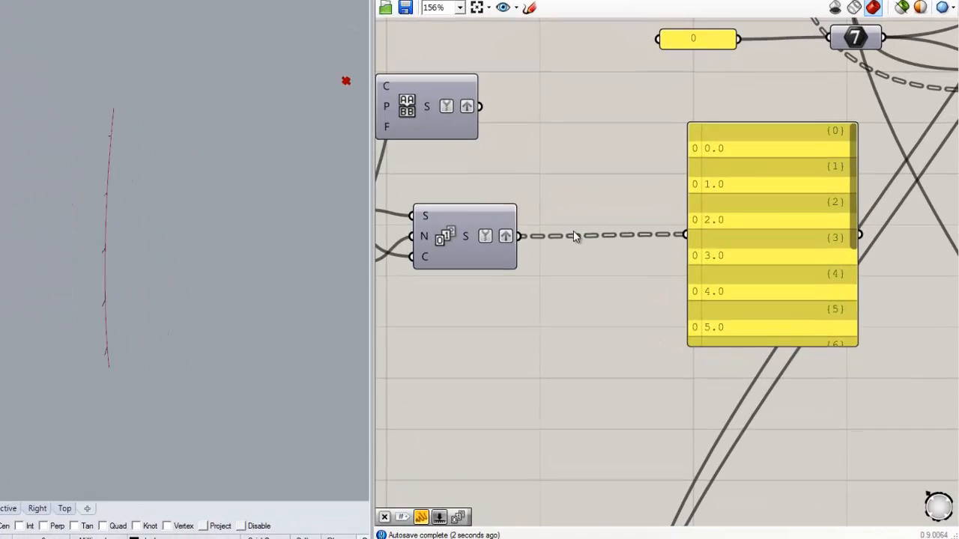
pyautogui.scroll(-2, 641, 258)
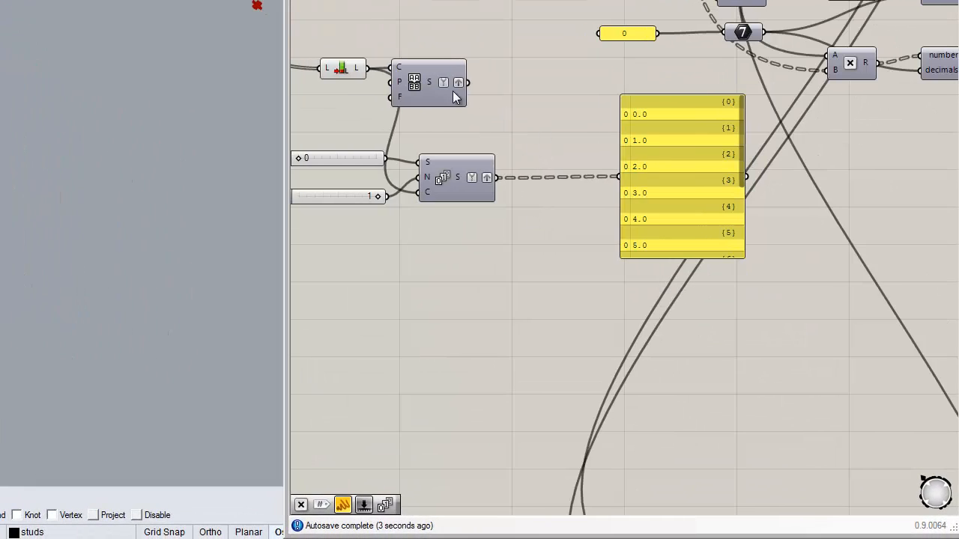
pyautogui.moveTo(453, 90); pyautogui.dragTo(490, 95)
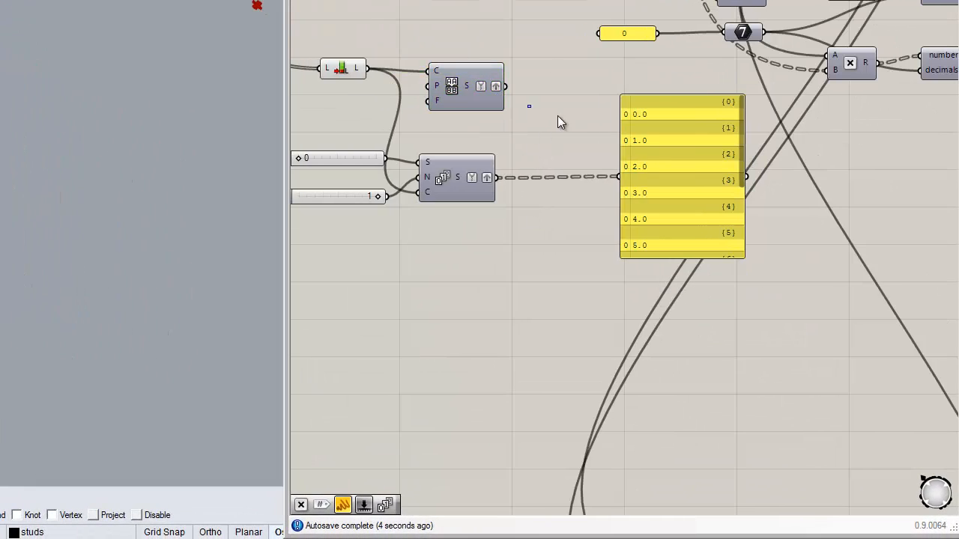
pyautogui.doubleClick(486, 263)
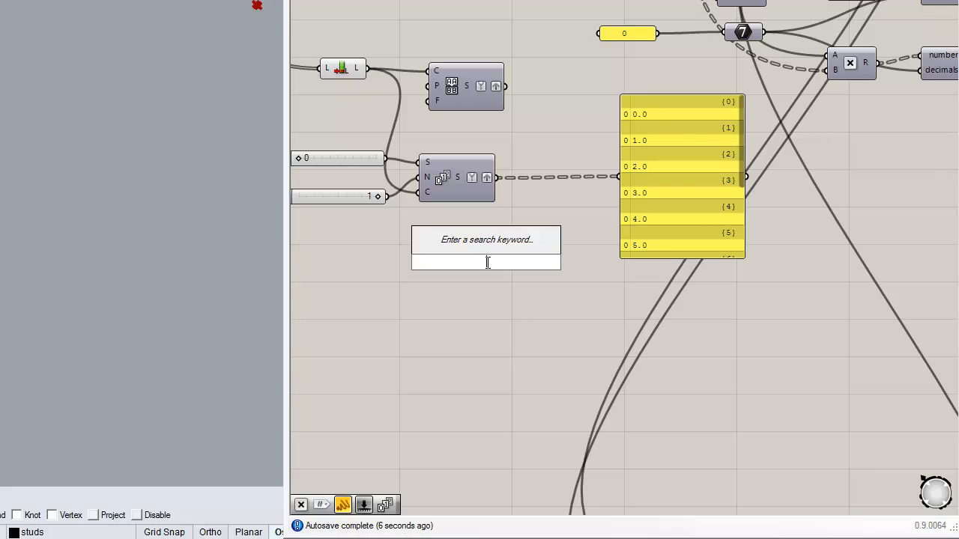
pyautogui.write('con')
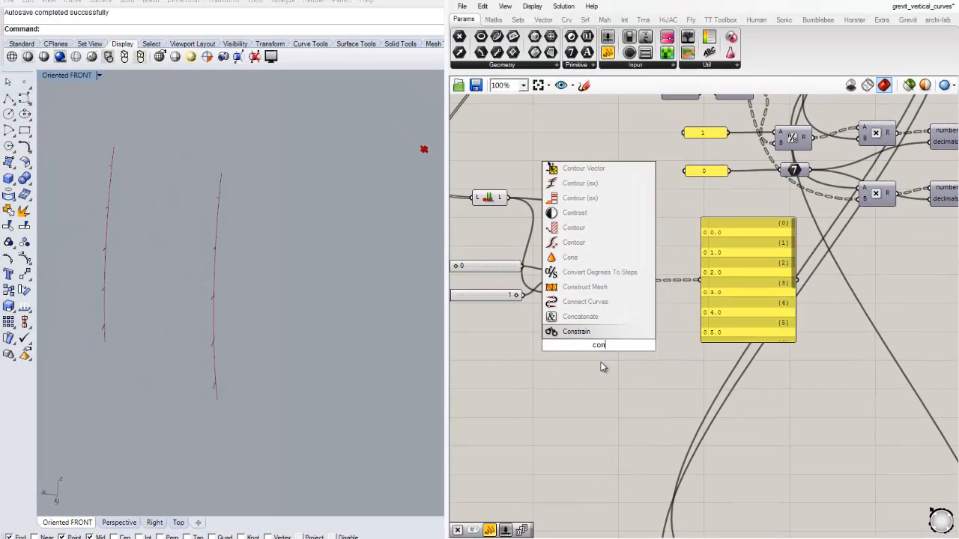
pyautogui.press('BackSpace')
pyautogui.press('BackSpace')
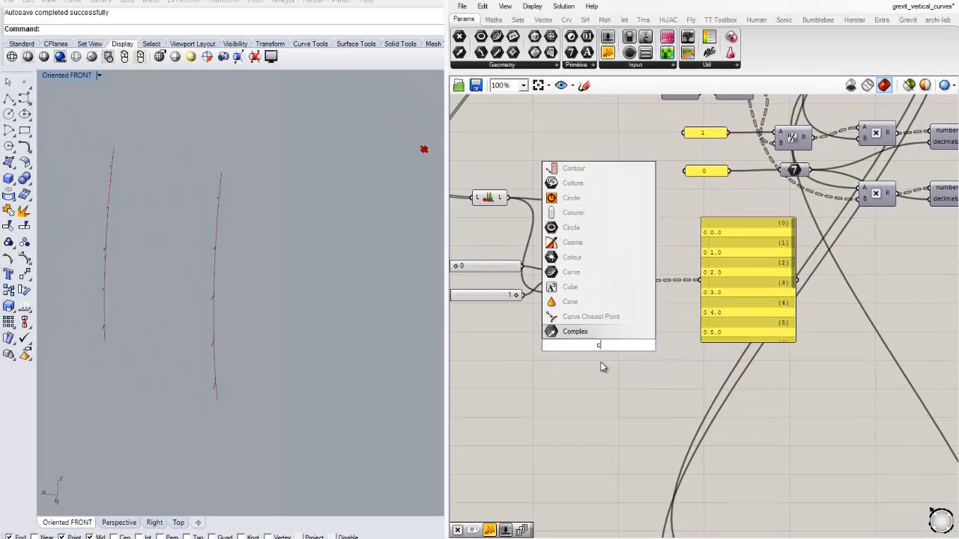
pyautogui.press('BackSpace')
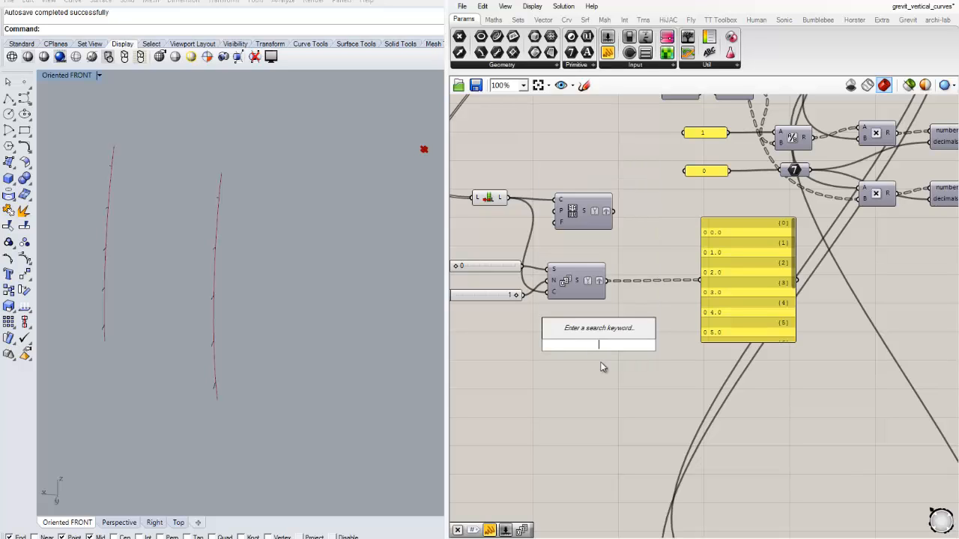
pyautogui.write('ca')
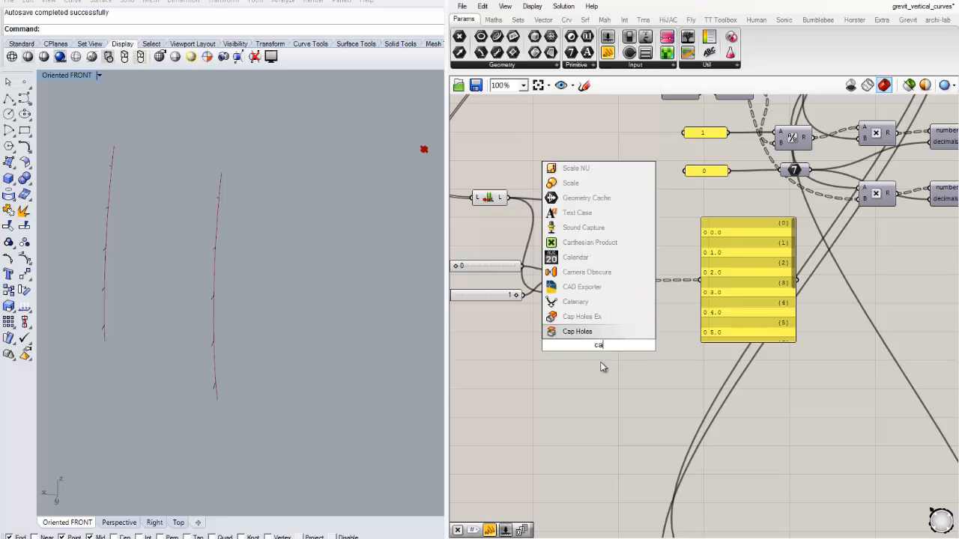
pyautogui.press('BackSpace')
pyautogui.press('BackSpace')
pyautogui.press('Escape')
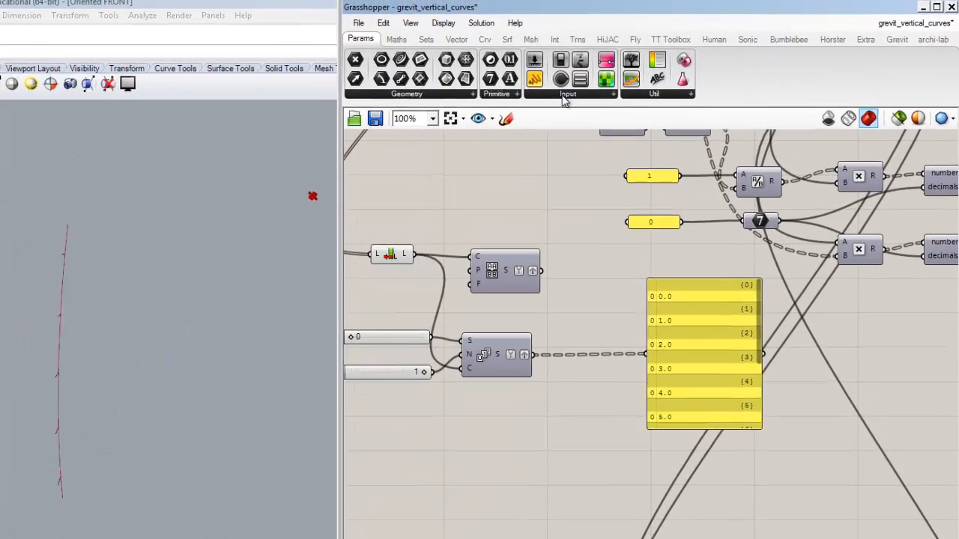
# - Place a Concatenate text component on the canvas between the Series component and the letter panel
pyautogui.click(573, 65)
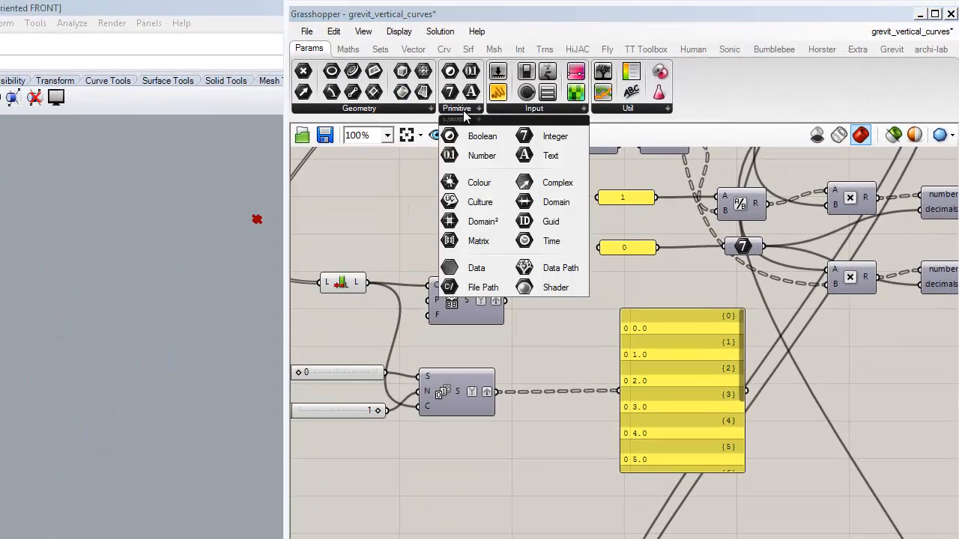
pyautogui.click(347, 48)
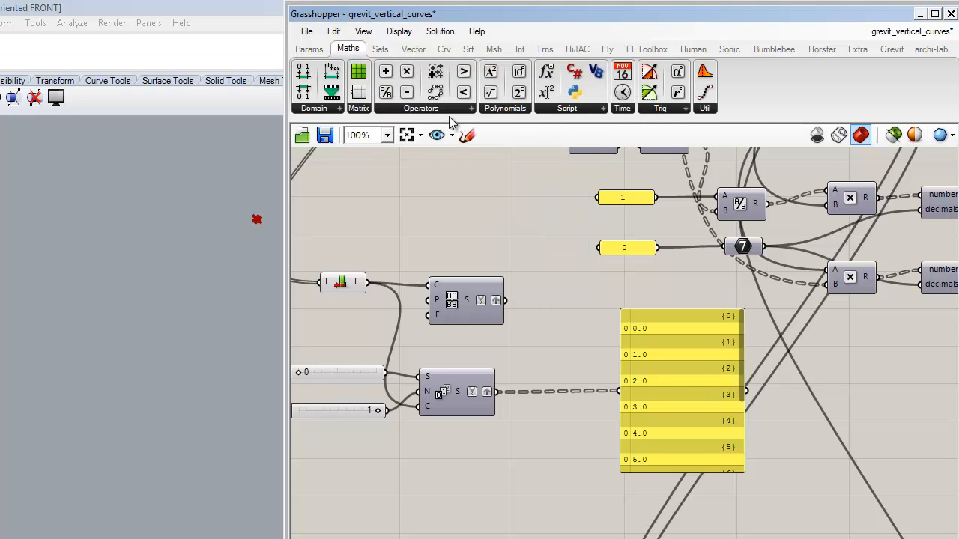
pyautogui.click(380, 49)
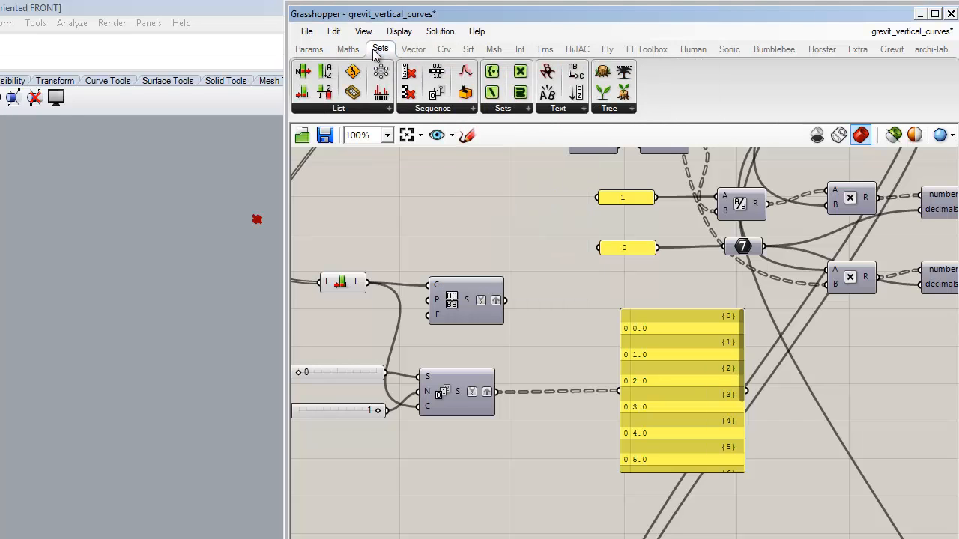
pyautogui.click(440, 110)
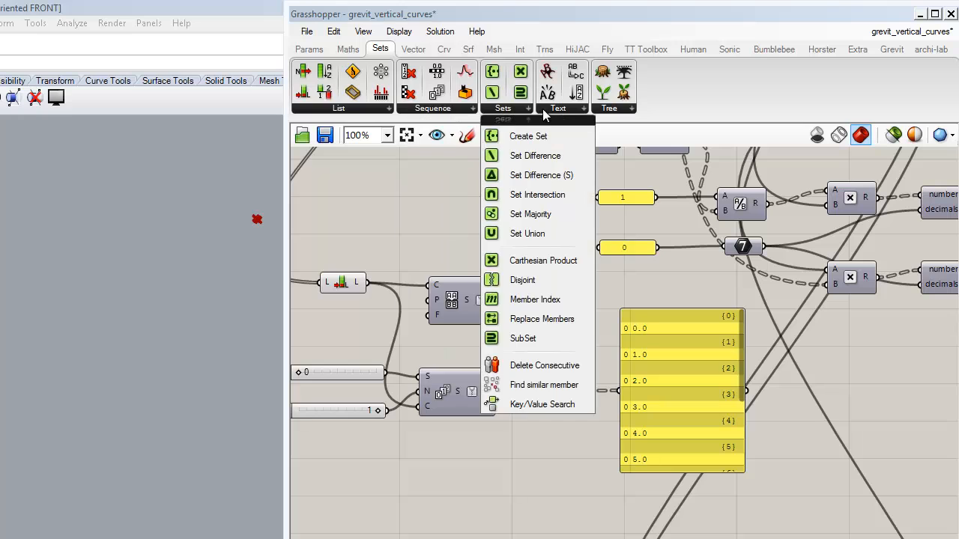
pyautogui.moveTo(542, 108)
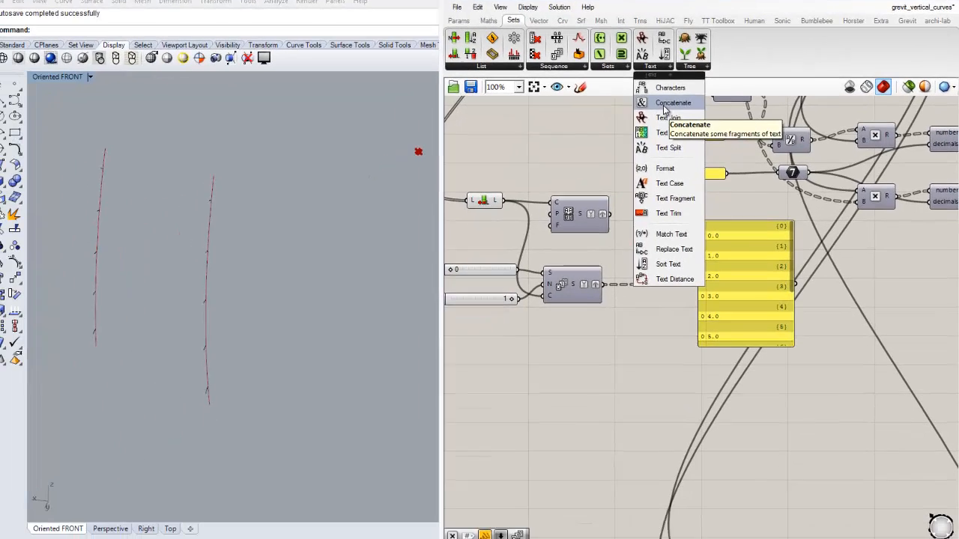
pyautogui.click(576, 160)
pyautogui.click(535, 374)
# - Wire the letter Sequence output into Concatenate's A input and the Series output into its B input
pyautogui.scroll(1, 547, 392)
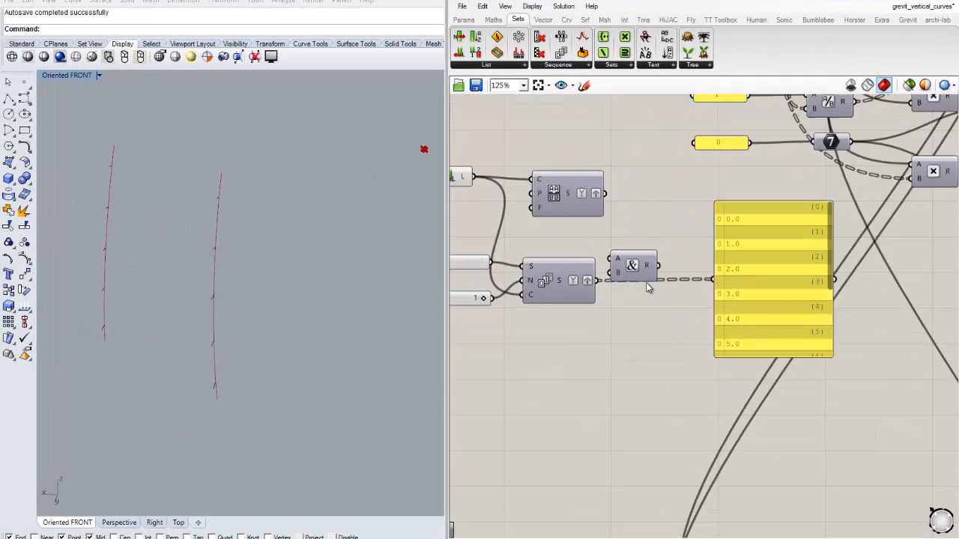
pyautogui.scroll(1, 648, 287)
pyautogui.moveTo(627, 242); pyautogui.dragTo(667, 210)
pyautogui.moveTo(584, 149); pyautogui.dragTo(630, 195)
pyautogui.moveTo(573, 258); pyautogui.dragTo(630, 214)
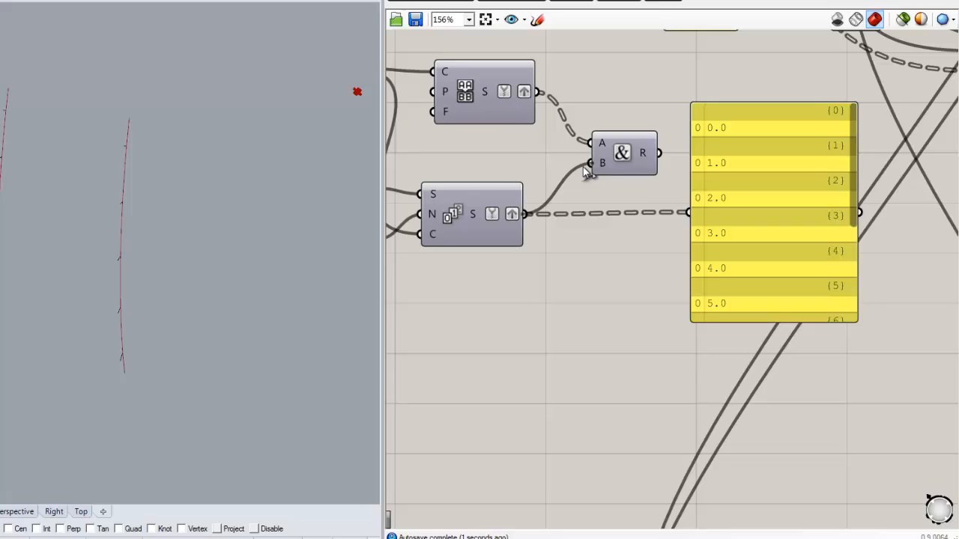
pyautogui.moveTo(583, 167); pyautogui.dragTo(587, 165)
pyautogui.moveTo(613, 165); pyautogui.dragTo(588, 175)
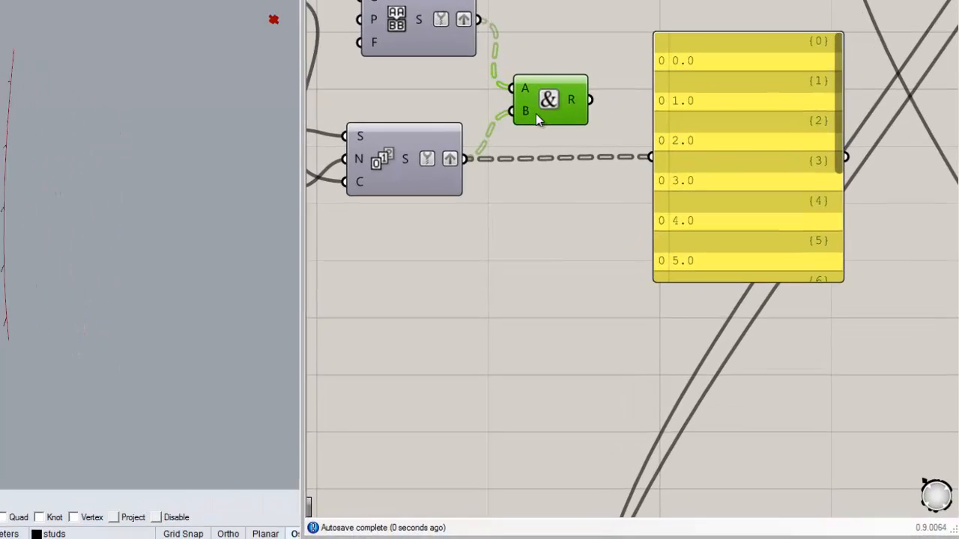
# - Connect Concatenate's R output to the panel in place of the Series output
pyautogui.moveTo(587, 241); pyautogui.dragTo(499, 247, button='right')
pyautogui.moveTo(547, 173); pyautogui.dragTo(597, 218)
pyautogui.moveTo(617, 72); pyautogui.dragTo(603, 71, button='right')
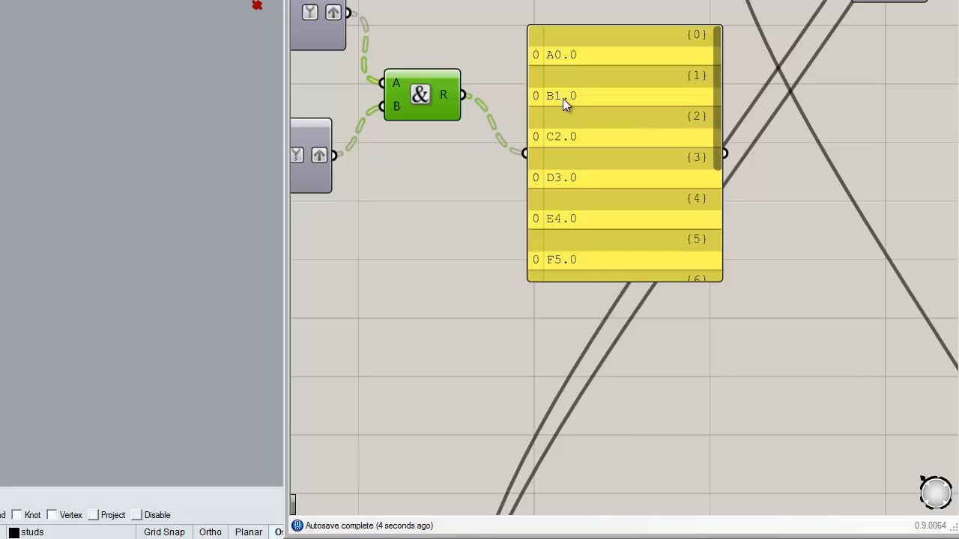
# - Move the panel farther to the right of the Concatenate component to free canvas space
pyautogui.moveTo(467, 162); pyautogui.dragTo(504, 144, button='right')
pyautogui.moveTo(447, 92); pyautogui.dragTo(464, 95)
pyautogui.click(486, 142)
pyautogui.moveTo(495, 166); pyautogui.dragTo(432, 162, button='right')
pyautogui.moveTo(537, 125); pyautogui.dragTo(652, 161)
pyautogui.click(513, 188)
pyautogui.moveTo(513, 188); pyautogui.dragTo(495, 178, button='right')
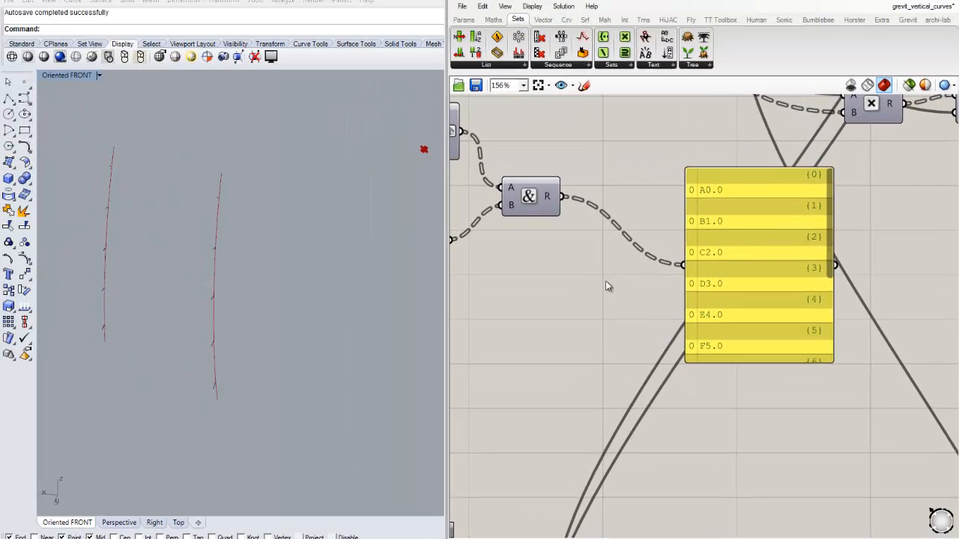
pyautogui.moveTo(606, 282); pyautogui.dragTo(575, 270, button='right')
pyautogui.moveTo(702, 243); pyautogui.dragTo(816, 252)
pyautogui.click(574, 260)
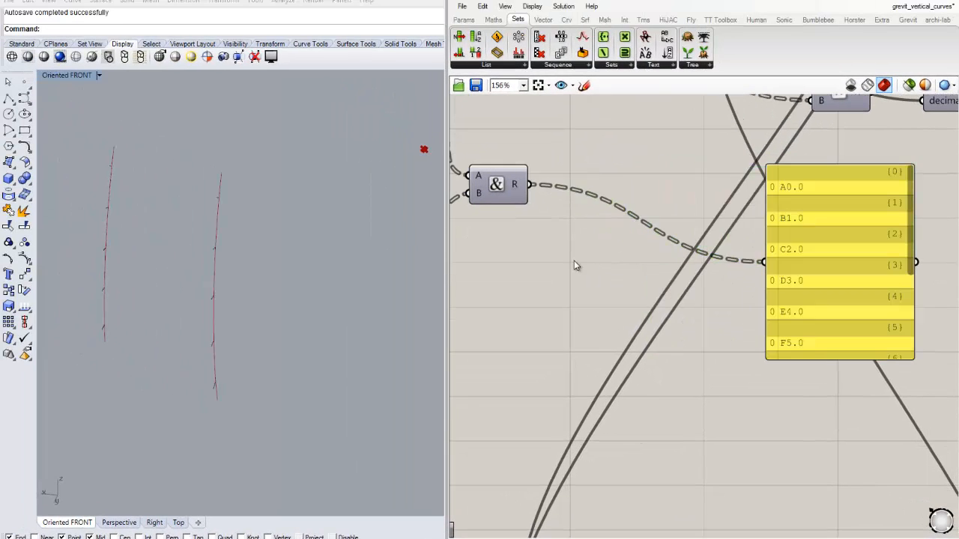
# - Move Concatenate closer to the panel and shift the number sliders farther away from the Series component
pyautogui.moveTo(561, 251); pyautogui.dragTo(659, 261, button='right')
pyautogui.scroll(-2, 644, 263)
pyautogui.moveTo(672, 217); pyautogui.dragTo(779, 216)
pyautogui.click(652, 252)
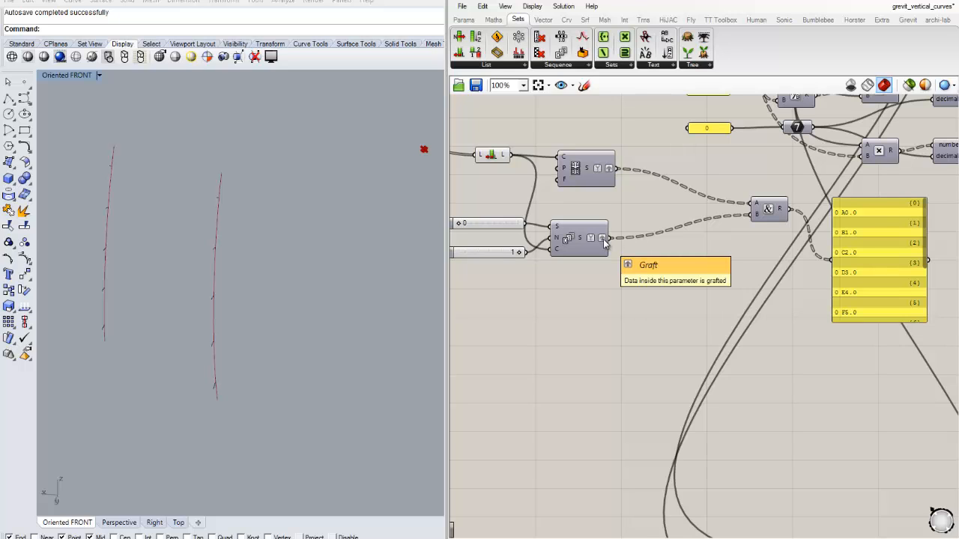
pyautogui.moveTo(616, 268); pyautogui.dragTo(686, 260, button='right')
pyautogui.moveTo(558, 216); pyautogui.dragTo(531, 236)
pyautogui.click(598, 267)
# - Add an Integer parameter and wire it between the Series S output and Concatenate's B input
pyautogui.scroll(1, 628, 240)
pyautogui.moveTo(738, 268); pyautogui.dragTo(672, 270, button='right')
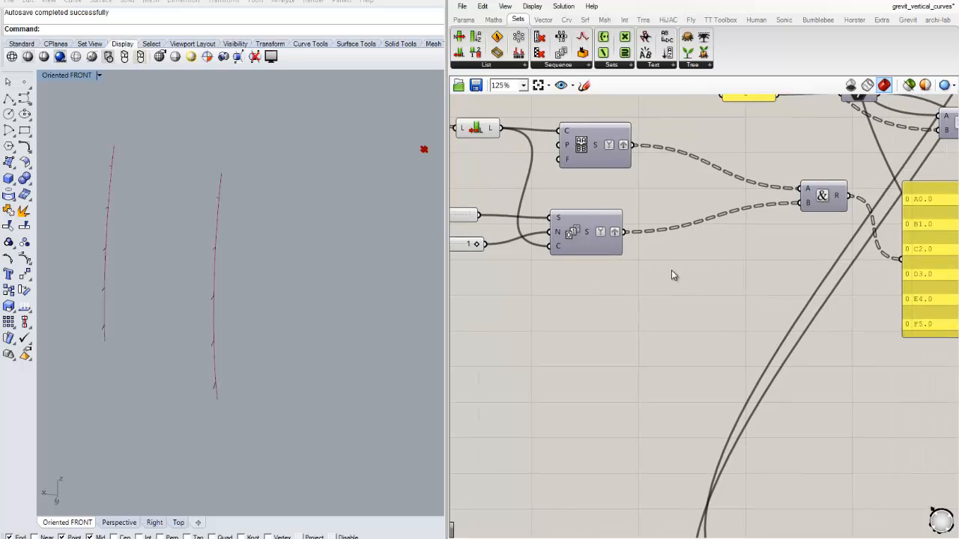
pyautogui.doubleClick(671, 270)
pyautogui.write('in')
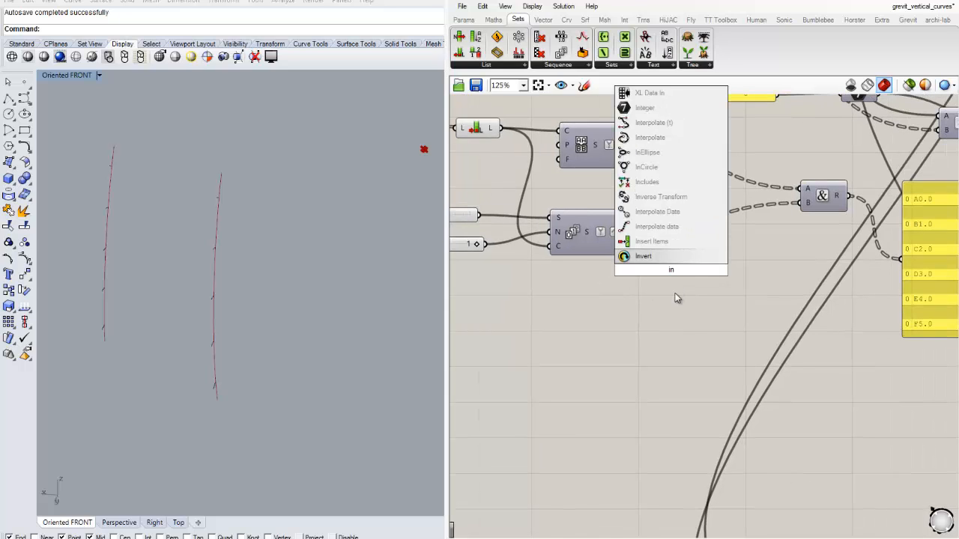
pyautogui.press('Down')
pyautogui.press('Down')
pyautogui.press('Return')
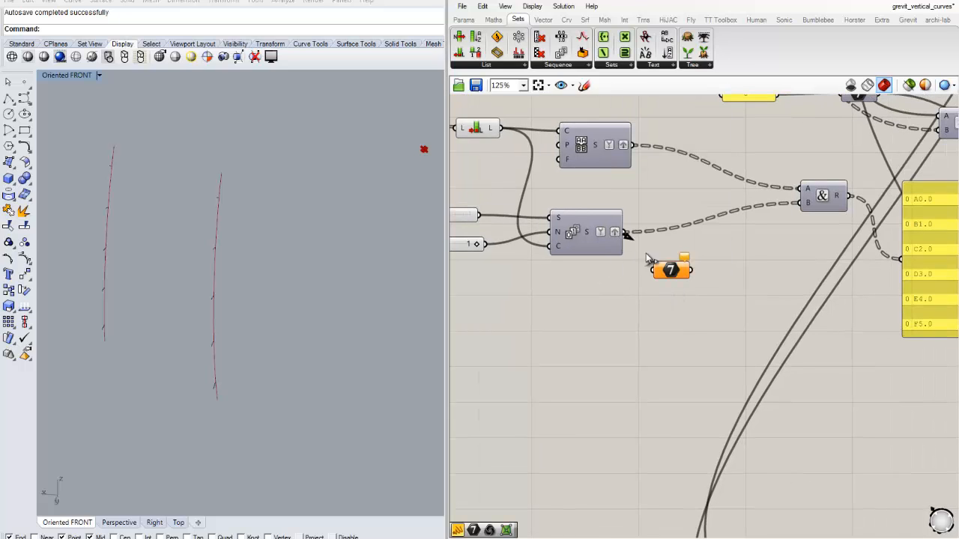
pyautogui.moveTo(647, 254); pyautogui.dragTo(654, 270)
pyautogui.moveTo(672, 271); pyautogui.dragTo(800, 203)
pyautogui.moveTo(856, 257); pyautogui.dragTo(695, 265, button='right')
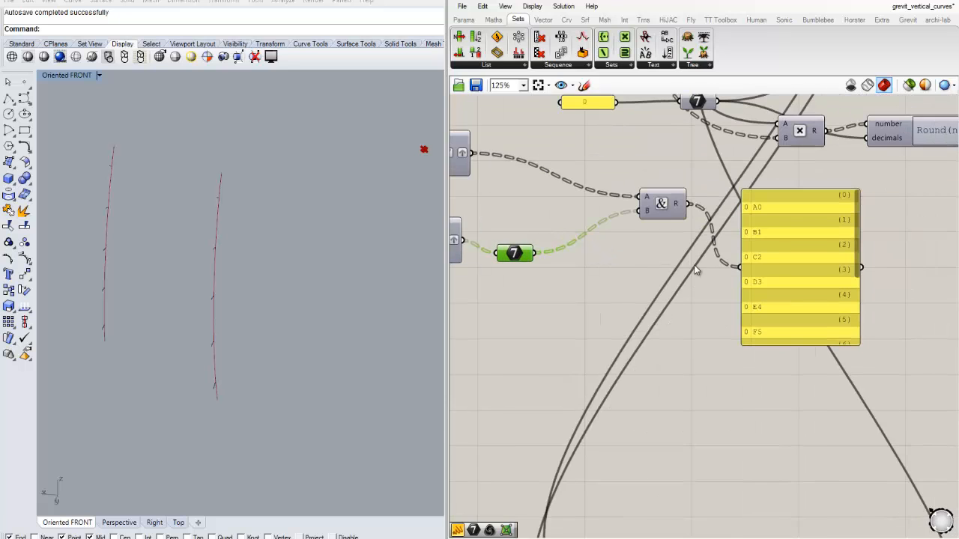
# - Look through the combined labels in the panel and move the Integer parameter next to the Series component
pyautogui.scroll(1, 695, 270)
pyautogui.click(687, 280)
pyautogui.scroll(-5, 878, 315)
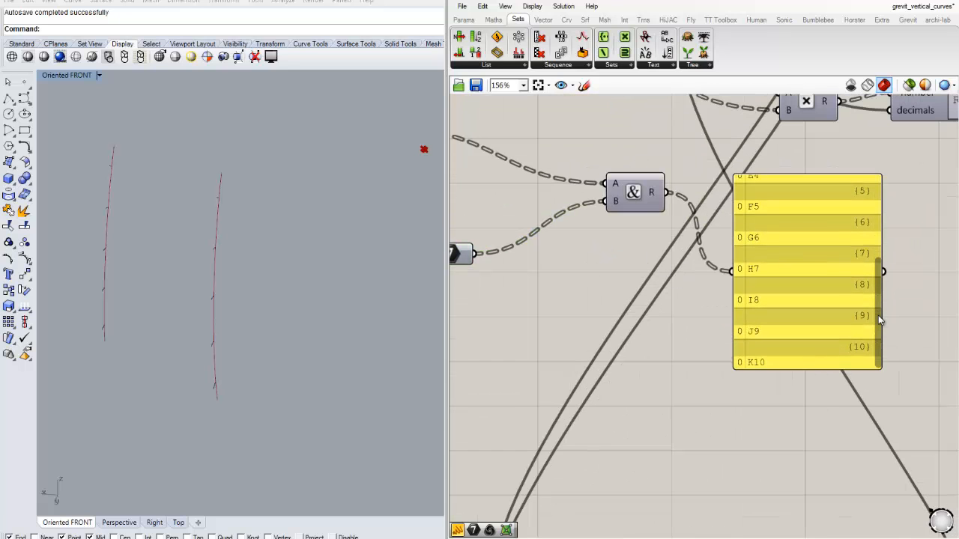
pyautogui.scroll(8, 887, 222)
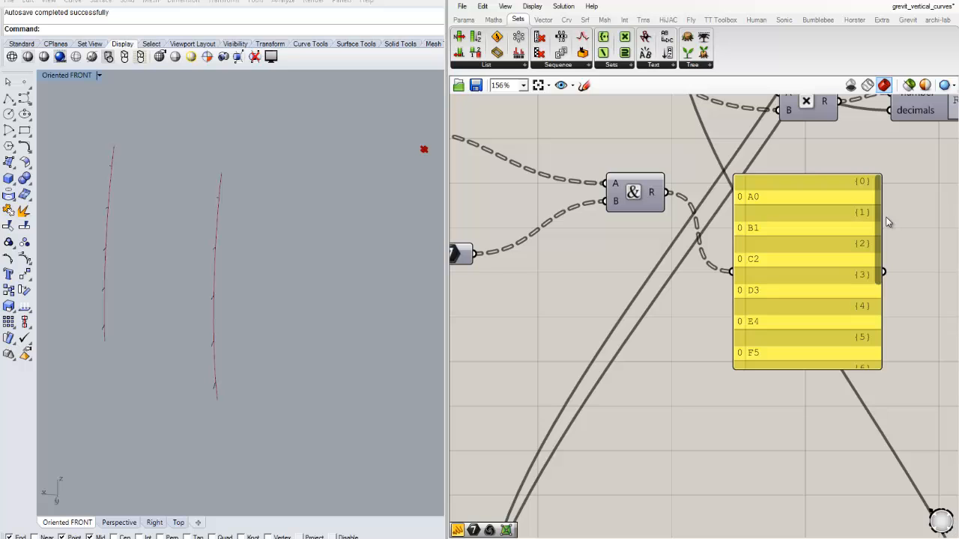
pyautogui.moveTo(886, 219); pyautogui.dragTo(885, 229)
pyautogui.moveTo(619, 258); pyautogui.dragTo(711, 261, button='right')
pyautogui.scroll(-1, 552, 304)
pyautogui.moveTo(552, 305); pyautogui.dragTo(660, 292, button='right')
pyautogui.moveTo(650, 259); pyautogui.dragTo(634, 245)
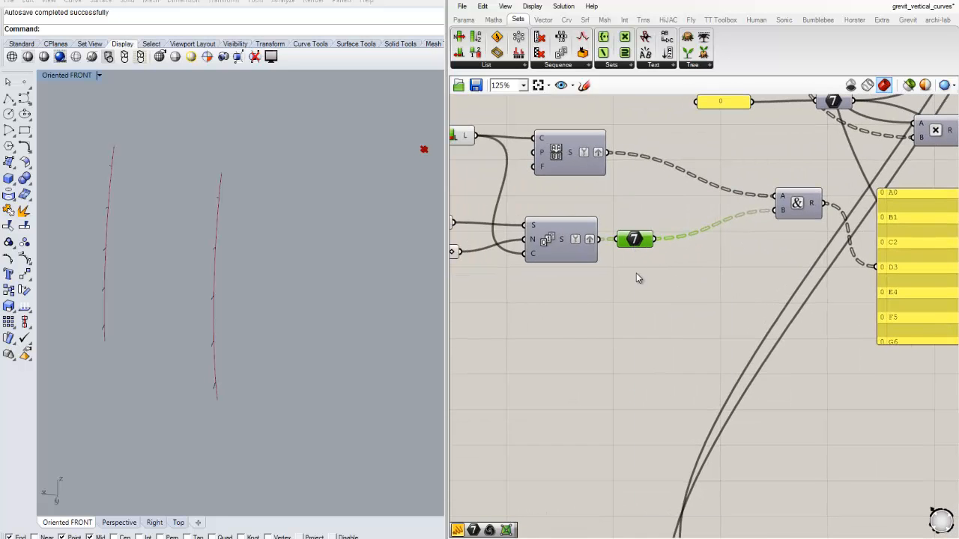
# - Delete the Series component together with its Start and Step sliders and the attached Integer parameter
pyautogui.rightClick(636, 272)
pyautogui.click(761, 276)
pyautogui.moveTo(706, 279); pyautogui.dragTo(535, 286, button='right')
pyautogui.scroll(1, 771, 239)
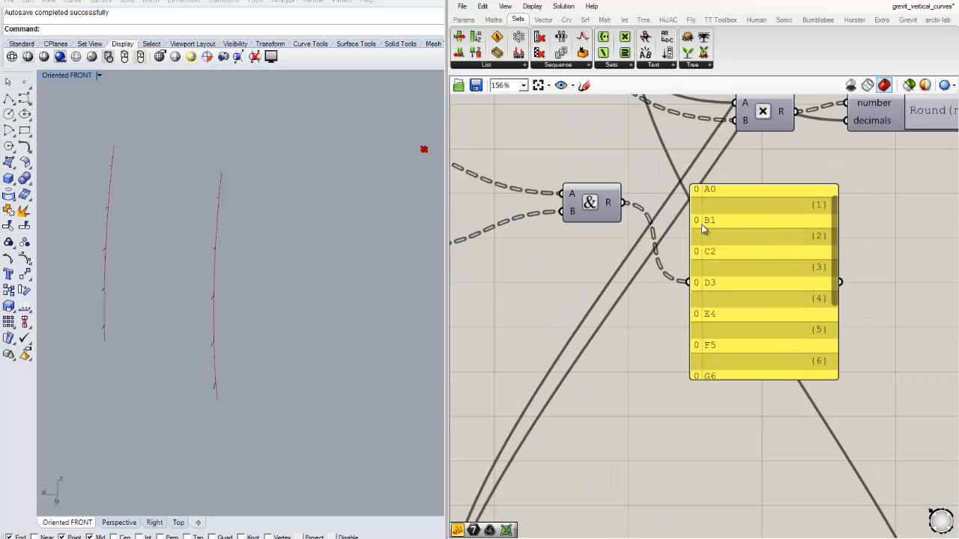
pyautogui.scroll(-2, 701, 224)
pyautogui.moveTo(629, 265); pyautogui.dragTo(779, 256, button='right')
pyautogui.moveTo(677, 276); pyautogui.dragTo(766, 279, button='right')
pyautogui.moveTo(783, 282); pyautogui.dragTo(503, 214)
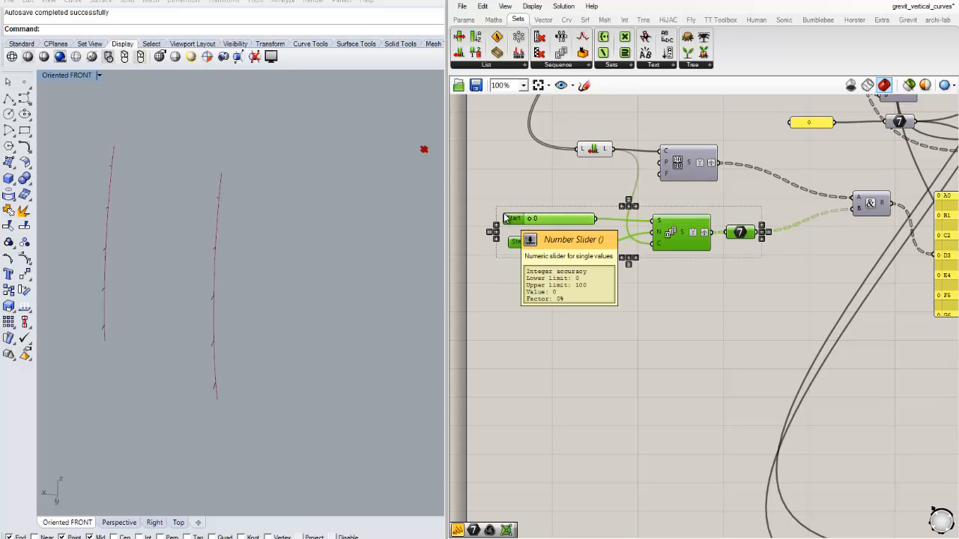
pyautogui.press('Delete')
# - Add a number slider set to 1 and a Duplicate Data component below the Sequence component
pyautogui.doubleClick(527, 213)
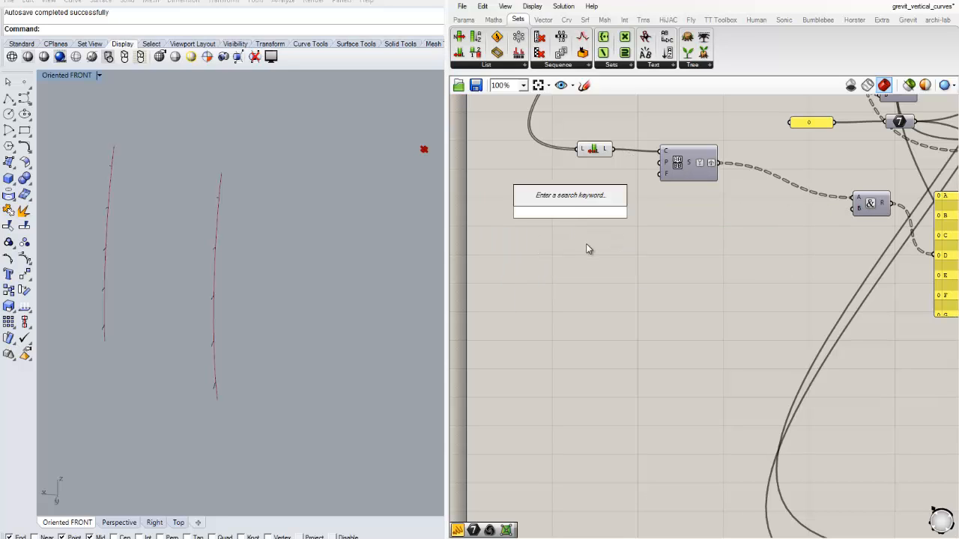
pyautogui.write('1')
pyautogui.press('Return')
pyautogui.doubleClick(588, 244)
pyautogui.write('dup')
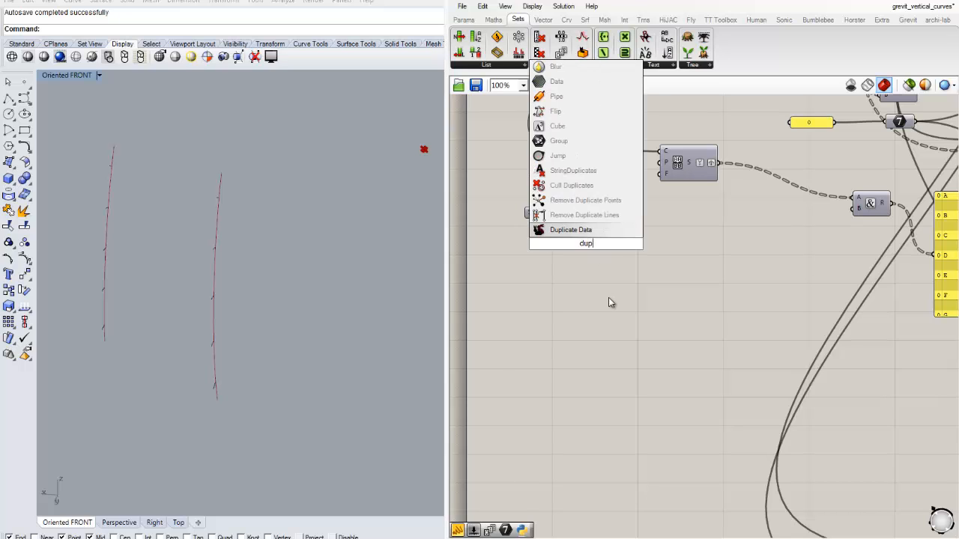
pyautogui.press('Return')
pyautogui.moveTo(594, 254); pyautogui.dragTo(670, 255)
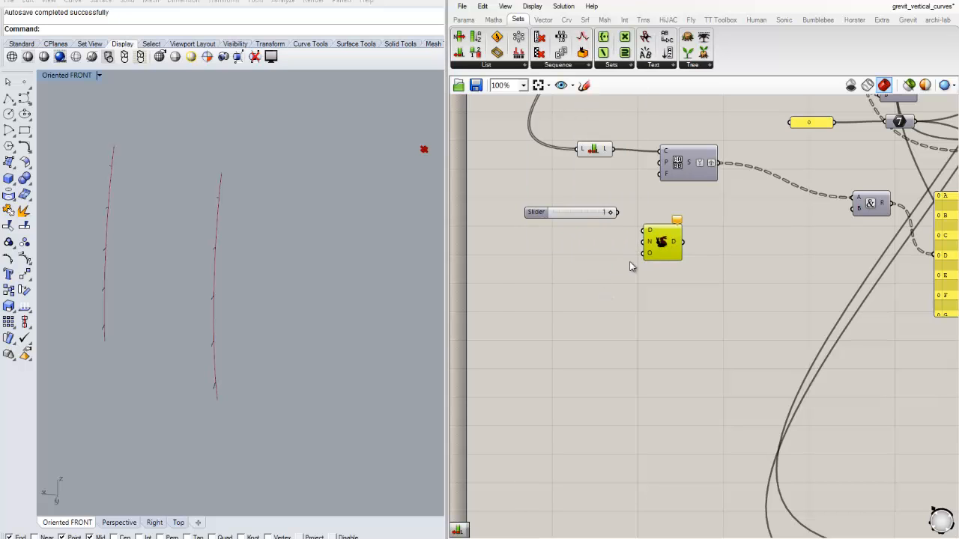
# - Wire the slider into Duplicate Data's D input and the List Length output into its N input
pyautogui.scroll(3, 636, 267)
pyautogui.moveTo(604, 184); pyautogui.dragTo(652, 209)
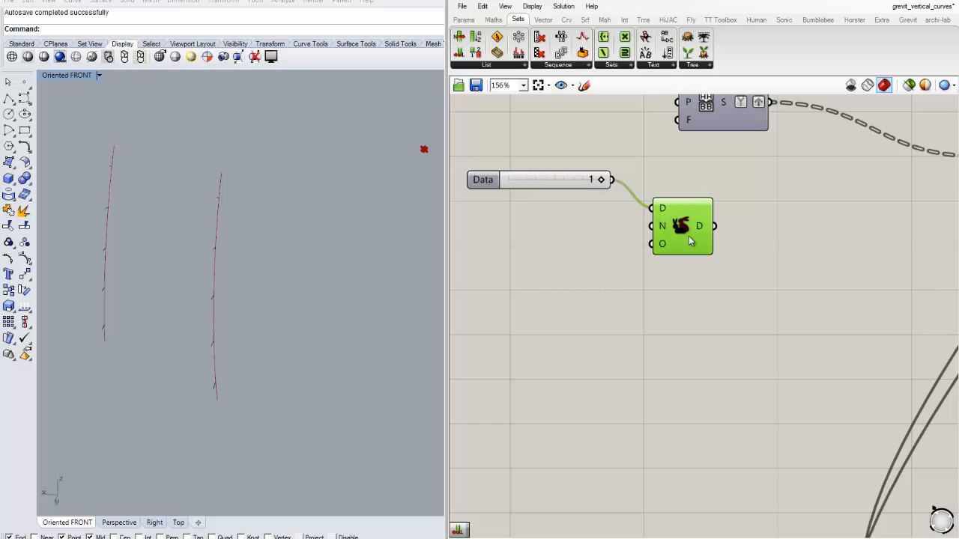
pyautogui.scroll(-1, 668, 231)
pyautogui.moveTo(675, 241); pyautogui.dragTo(681, 298, button='right')
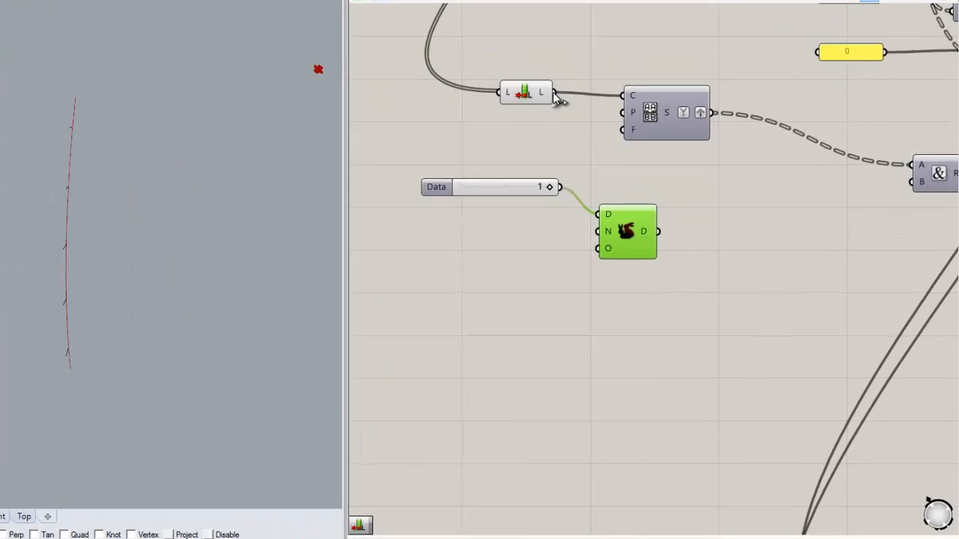
pyautogui.moveTo(621, 170); pyautogui.dragTo(637, 272)
pyautogui.moveTo(537, 190); pyautogui.dragTo(564, 201)
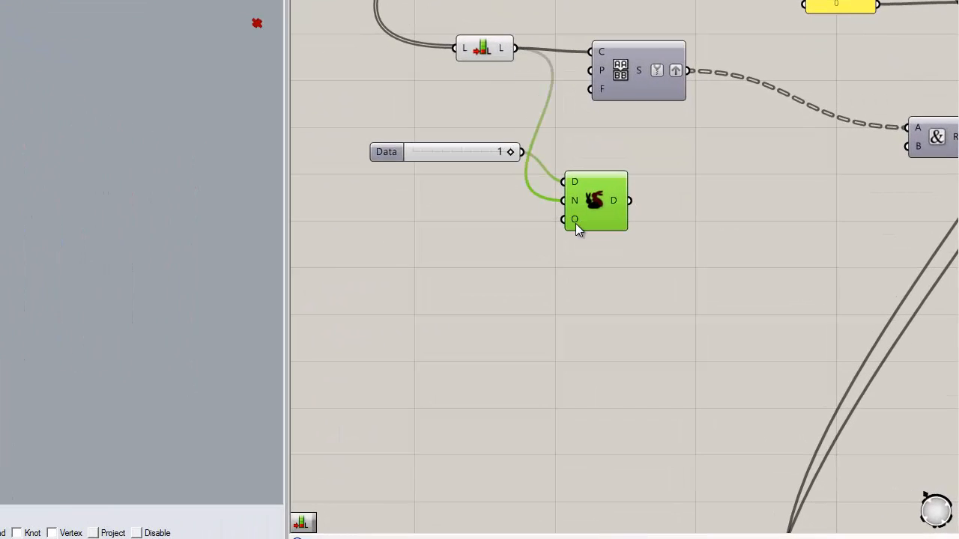
# - Connect Duplicate Data's D output to the panel to inspect the duplicated values
pyautogui.moveTo(604, 247); pyautogui.dragTo(488, 225, button='right')
pyautogui.moveTo(516, 178); pyautogui.dragTo(602, 193)
pyautogui.moveTo(686, 173); pyautogui.dragTo(564, 176, button='right')
pyautogui.moveTo(393, 183); pyautogui.dragTo(801, 202)
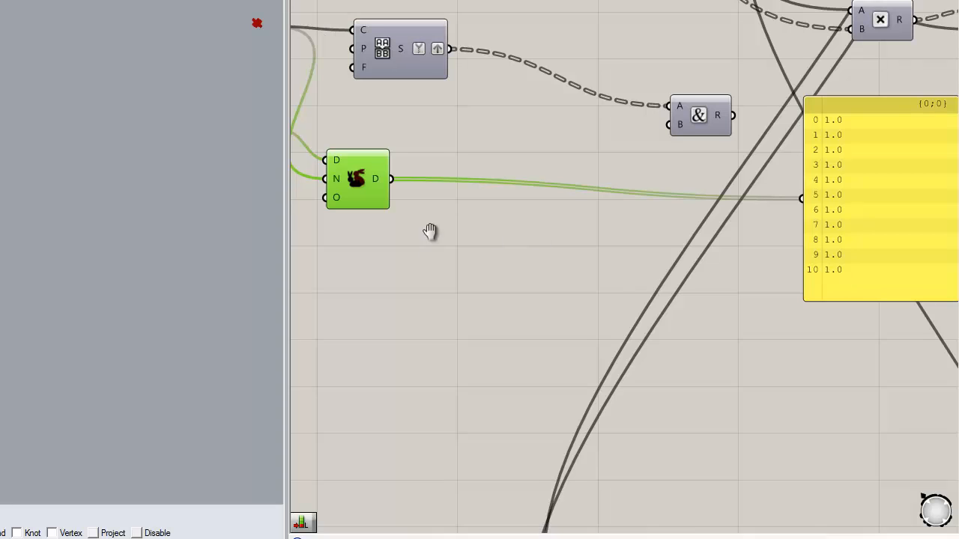
# - Add an Integer parameter and wire it between Duplicate Data's D output and Concatenate's B input
pyautogui.moveTo(447, 242); pyautogui.dragTo(453, 232, button='right')
pyautogui.doubleClick(472, 193)
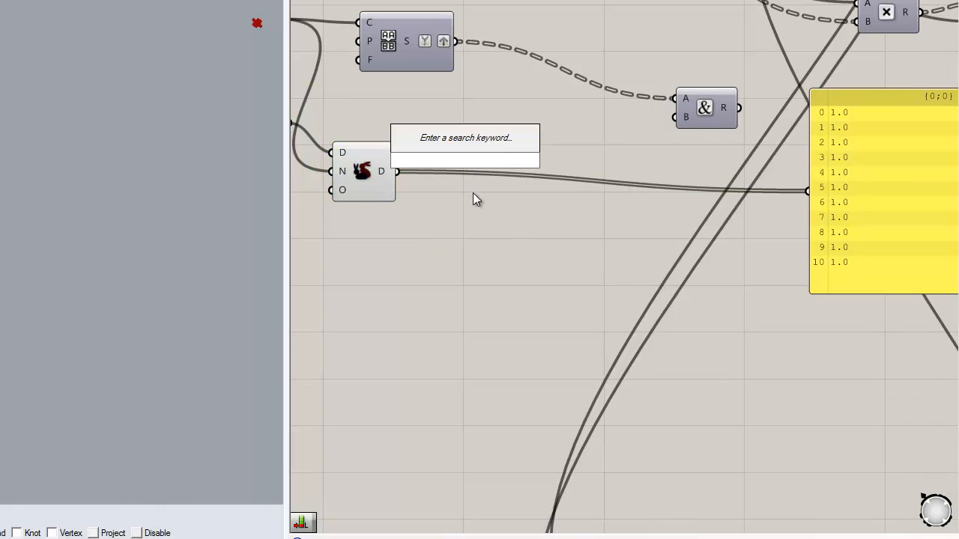
pyautogui.write('int')
pyautogui.press('Return')
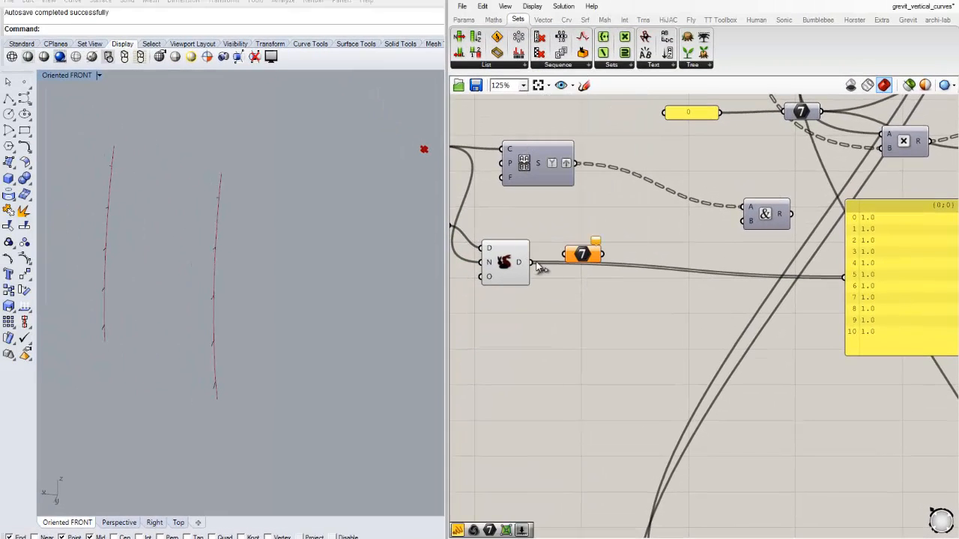
pyautogui.moveTo(531, 263); pyautogui.dragTo(743, 220)
pyautogui.moveTo(757, 255); pyautogui.dragTo(680, 265, button='right')
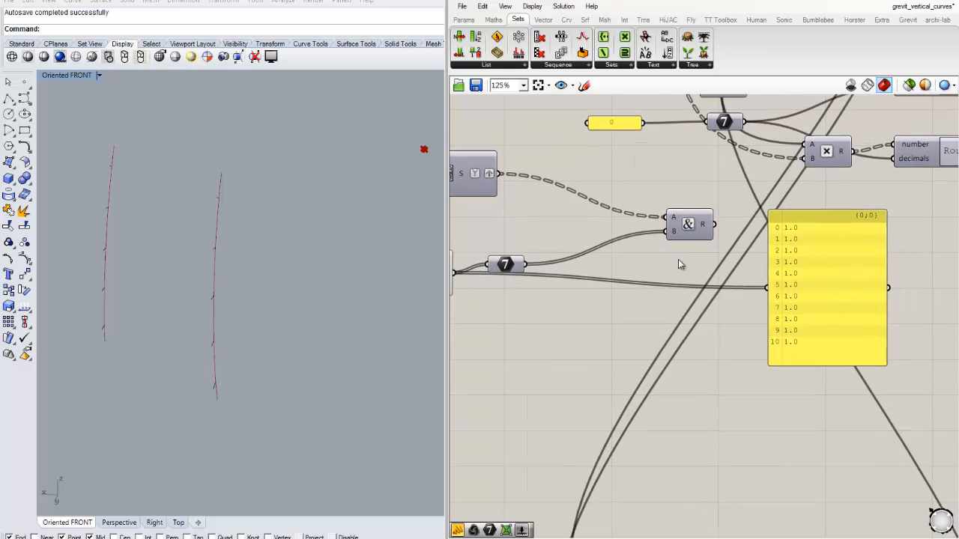
# - Graft the D output of the Duplicate Data component
pyautogui.moveTo(459, 297); pyautogui.dragTo(553, 279, button='right')
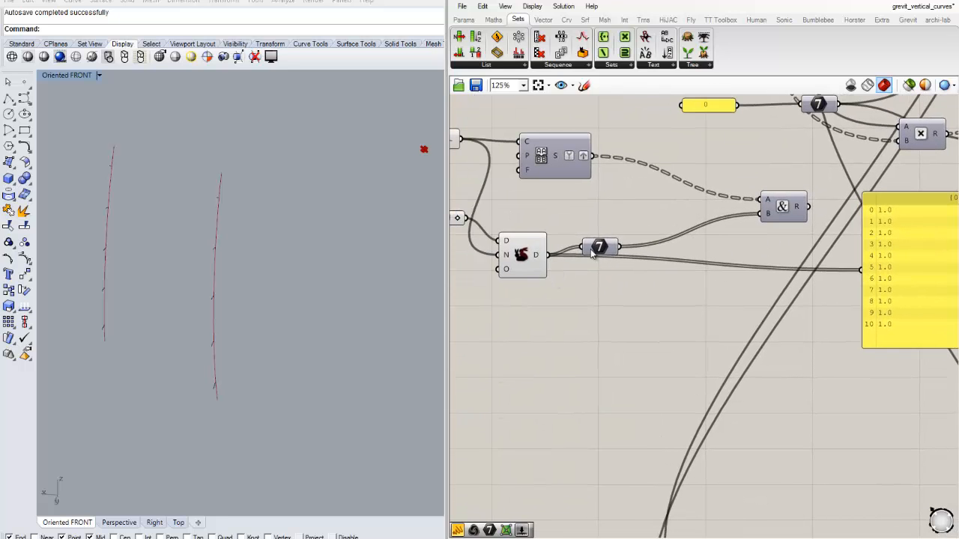
pyautogui.rightClick(535, 258)
pyautogui.click(575, 338)
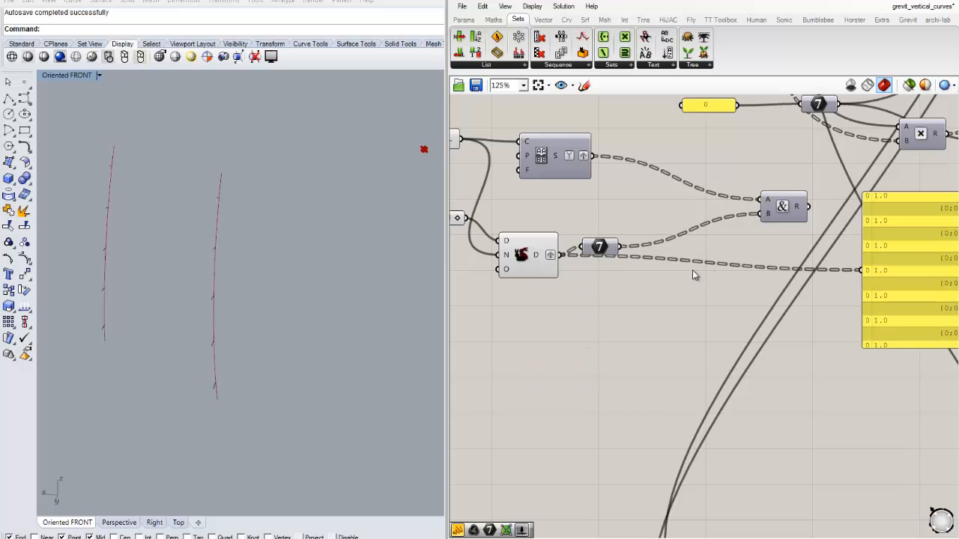
# - Reconnect Concatenate's R output to the panel in place of the Duplicate Data output and view its first entries
pyautogui.moveTo(693, 275); pyautogui.dragTo(635, 283, button='right')
pyautogui.moveTo(721, 233); pyautogui.dragTo(690, 251)
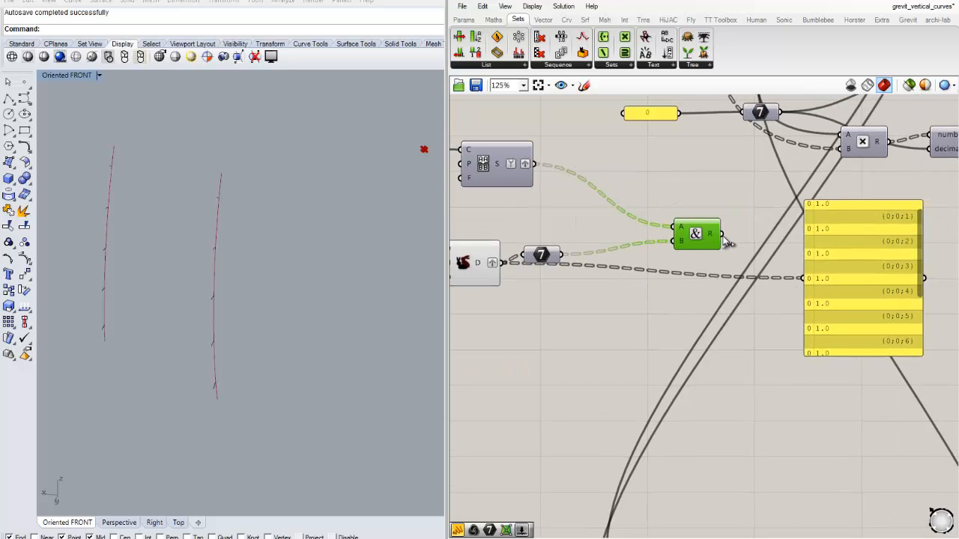
pyautogui.moveTo(752, 309); pyautogui.dragTo(743, 310, button='right')
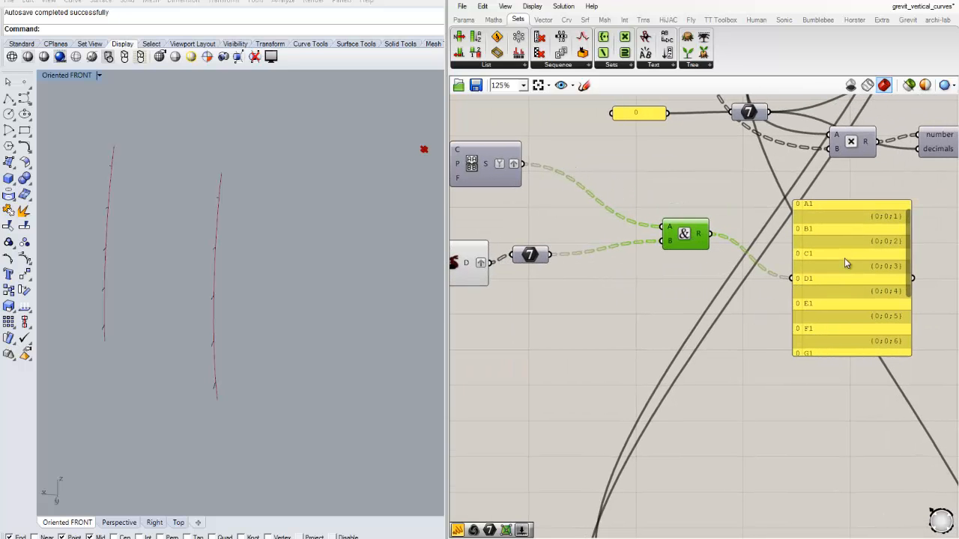
pyautogui.moveTo(906, 249); pyautogui.dragTo(909, 225)
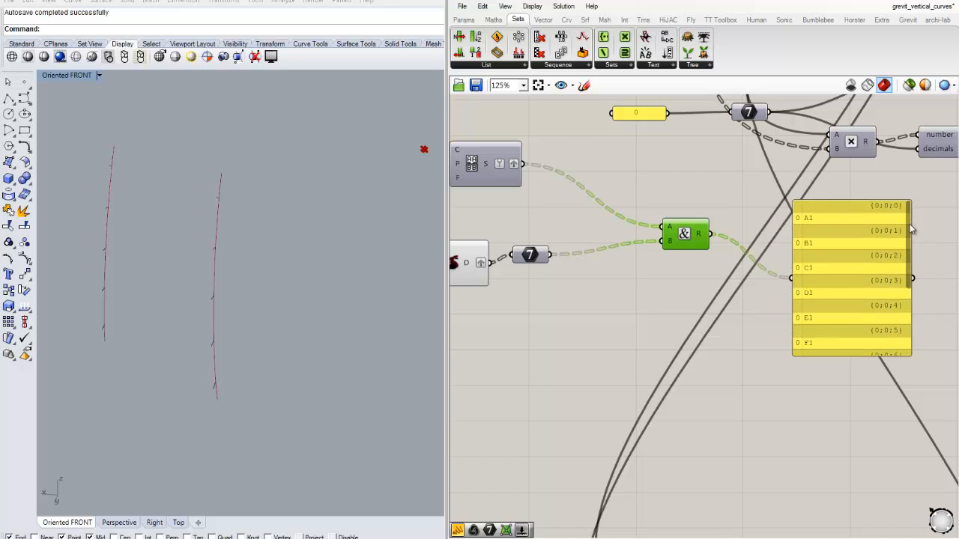
# - Simplify the D output of the Duplicate Data component so the concatenated labels' data paths are shortened
pyautogui.moveTo(563, 309); pyautogui.dragTo(665, 313, button='right')
pyautogui.rightClick(565, 272)
pyautogui.click(592, 359)
pyautogui.moveTo(743, 294); pyautogui.dragTo(660, 293, button='right')
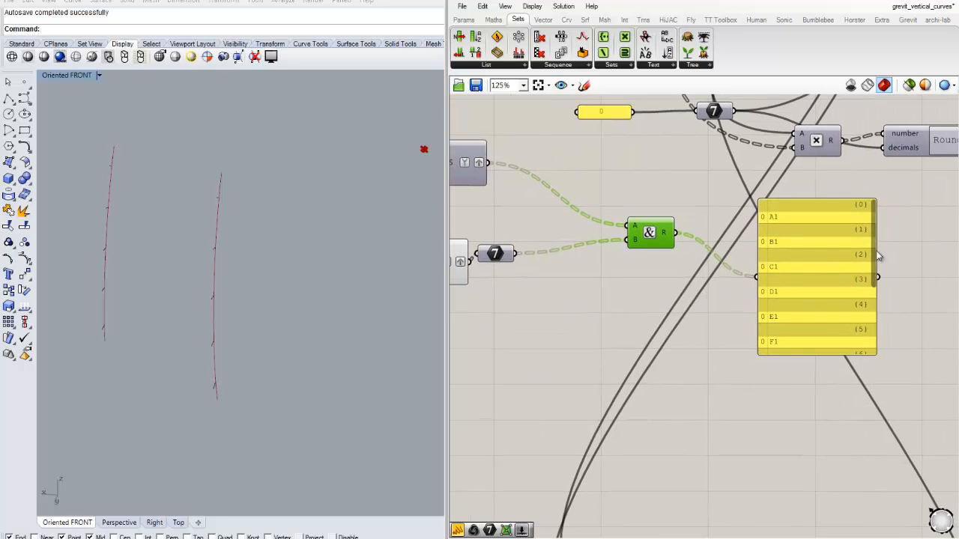
pyautogui.moveTo(878, 253); pyautogui.dragTo(896, 217)
# - Shift Concatenate closer to its inputs and delete the panel that displays its labels
pyautogui.moveTo(593, 272); pyautogui.dragTo(614, 285)
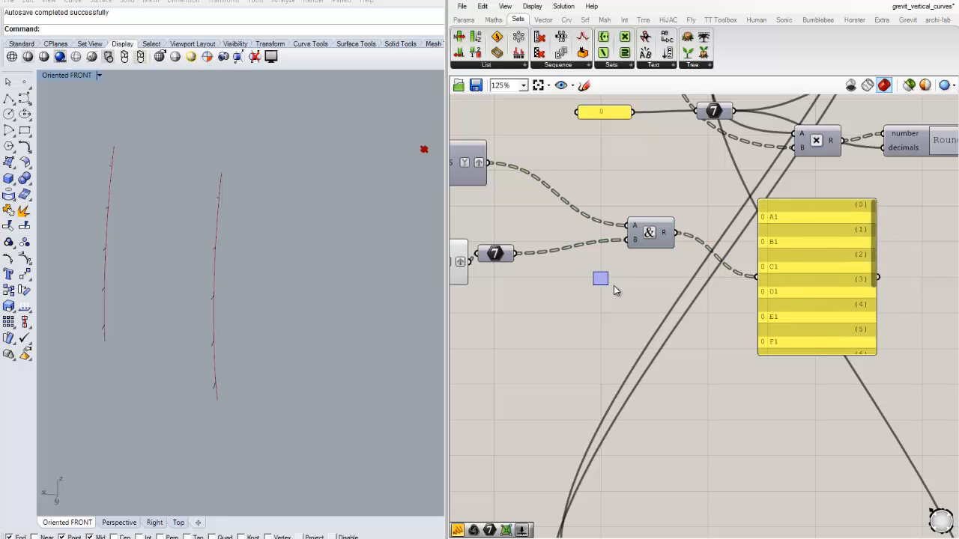
pyautogui.moveTo(638, 237); pyautogui.dragTo(597, 232)
pyautogui.click(822, 291)
pyautogui.press('Delete')
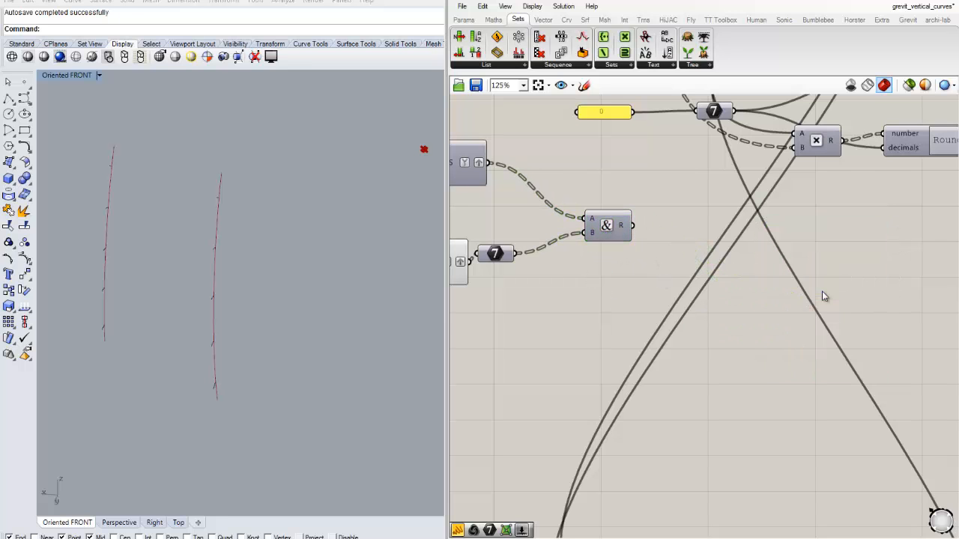
# - Move the Concatenate component along the canvas to just below the Round expression for the remaining parameter values
pyautogui.scroll(-6, 822, 291)
pyautogui.moveTo(740, 293); pyautogui.dragTo(712, 307, button='right')
pyautogui.scroll(3, 588, 296)
pyautogui.scroll(1, 699, 304)
pyautogui.moveTo(699, 303); pyautogui.dragTo(515, 237)
pyautogui.moveTo(673, 259); pyautogui.dragTo(665, 229)
pyautogui.click(688, 268)
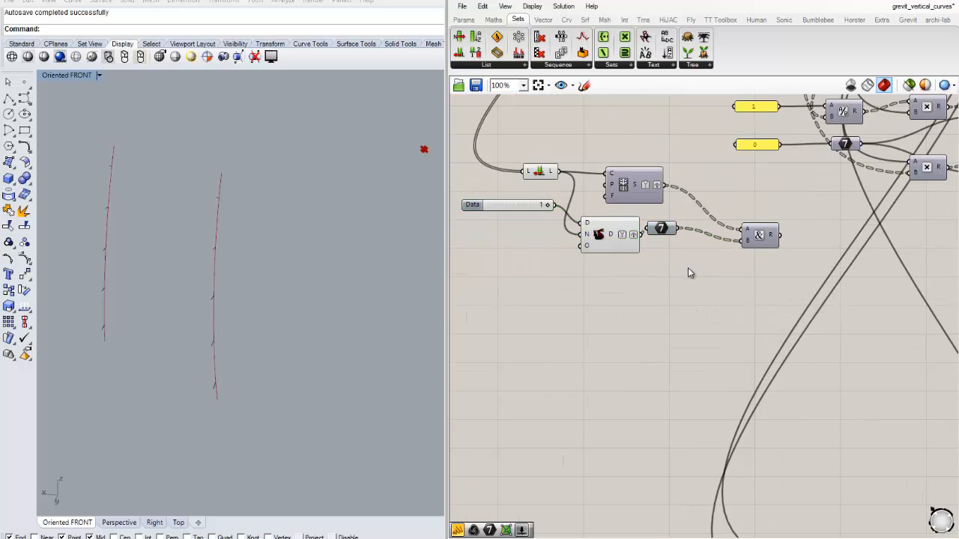
pyautogui.moveTo(773, 256); pyautogui.dragTo(602, 274, button='right')
pyautogui.moveTo(590, 256); pyautogui.dragTo(818, 235)
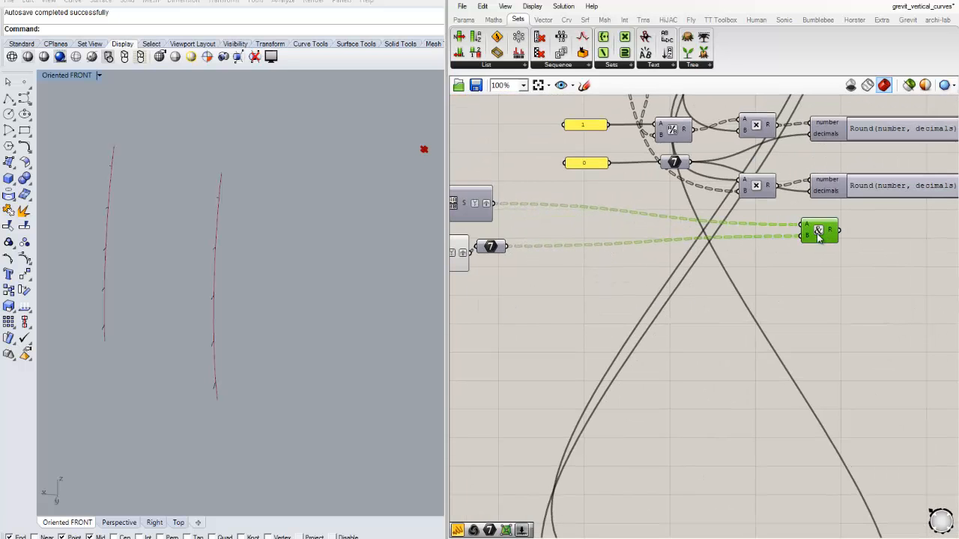
# - Duplicate the Point 3 panel and its parameter component, place the copies below, and feed Concatenate's R output into the copy's Value
pyautogui.moveTo(856, 309); pyautogui.dragTo(508, 299, button='right')
pyautogui.scroll(-3, 509, 299)
pyautogui.moveTo(484, 260); pyautogui.dragTo(588, 276)
pyautogui.scroll(5, 637, 286)
pyautogui.click(699, 278)
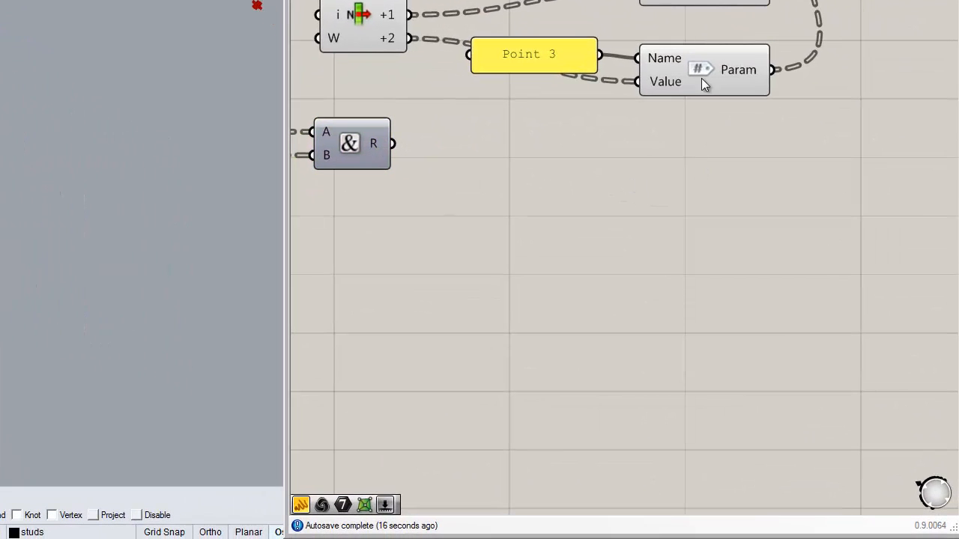
pyautogui.click(702, 83)
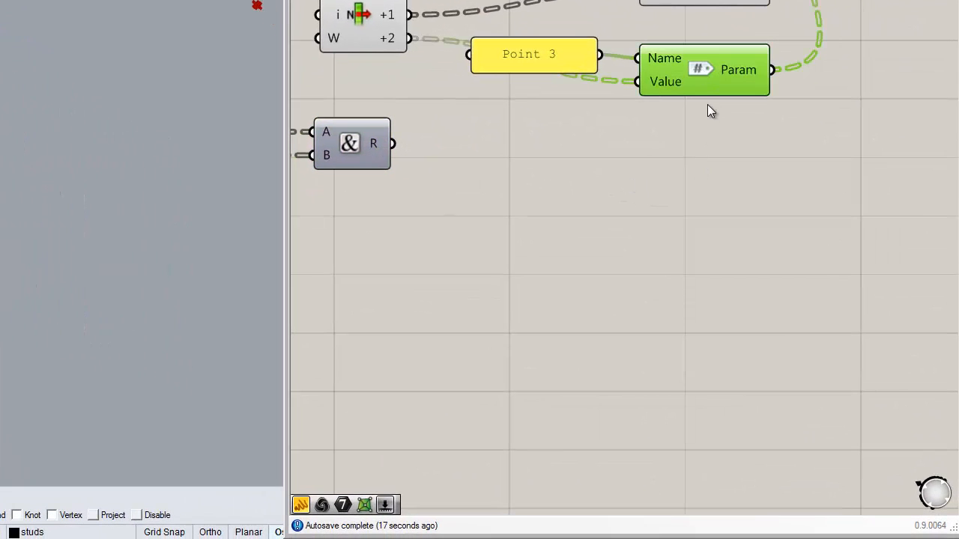
pyautogui.keyDown('shift'); pyautogui.click(556, 61); pyautogui.keyUp('shift')
pyautogui.hotkey('ctrl', 'c')
pyautogui.hotkey('ctrl', 'v')
pyautogui.moveTo(712, 90); pyautogui.dragTo(702, 157)
pyautogui.click(714, 246)
pyautogui.moveTo(399, 150); pyautogui.dragTo(523, 135)
# - Change the copied Point 3 panel's text to "Type Name"
pyautogui.doubleClick(522, 136)
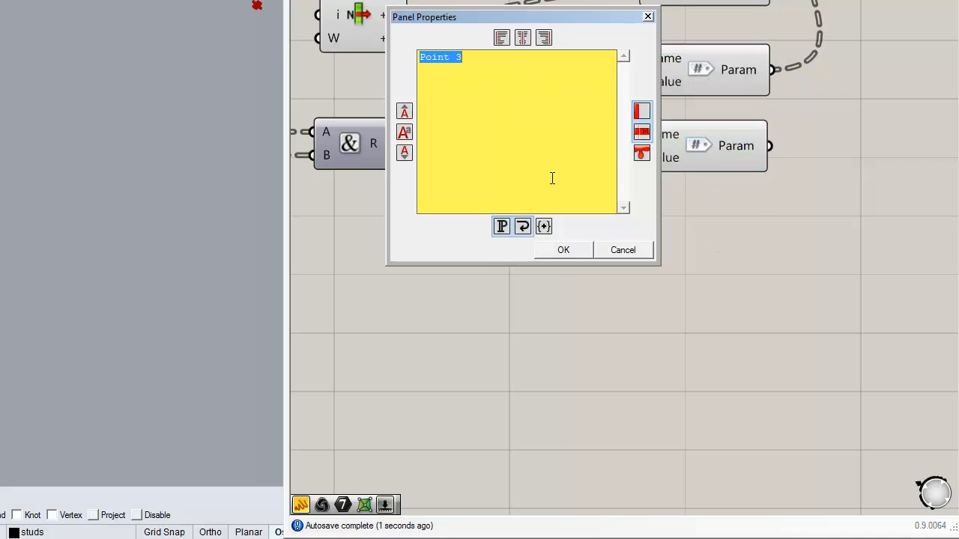
pyautogui.write('N')
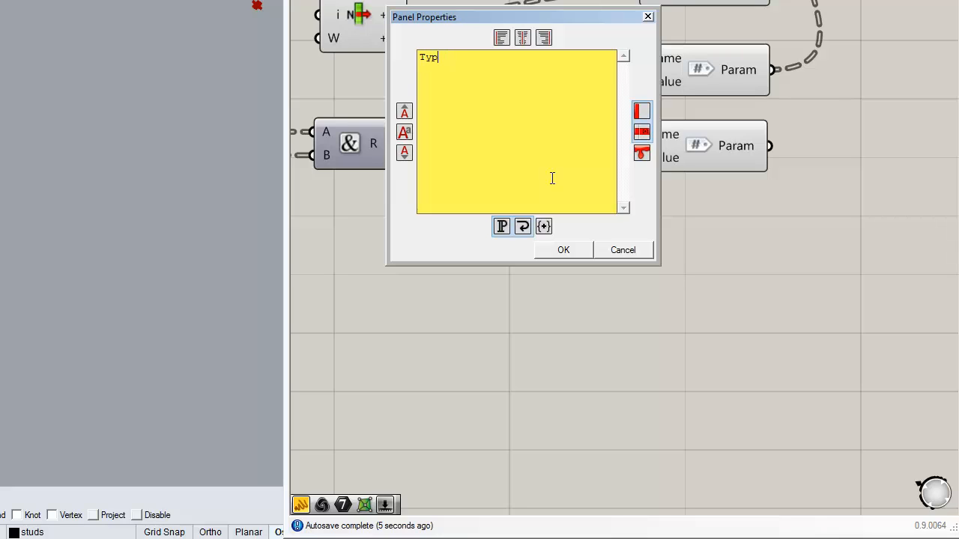
pyautogui.write('ype Name')
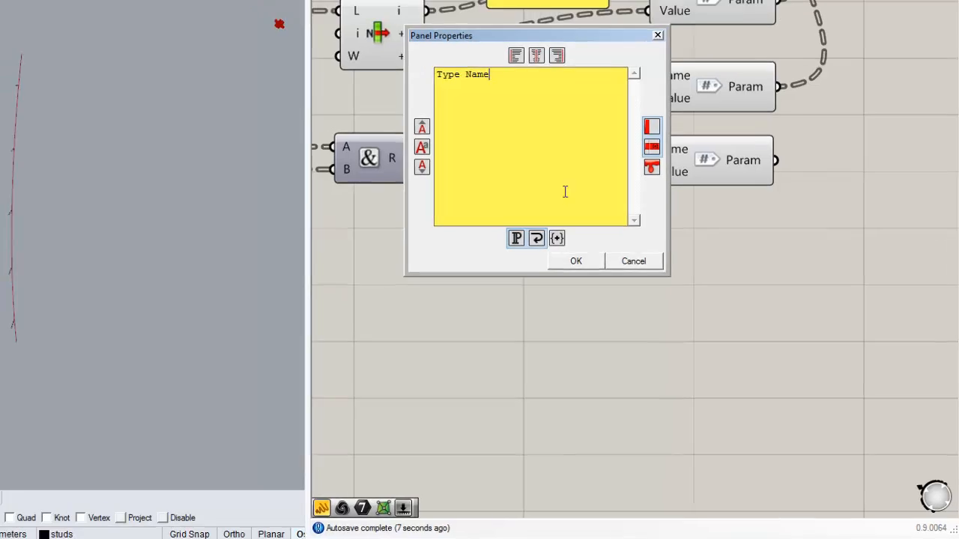
pyautogui.click(563, 250)
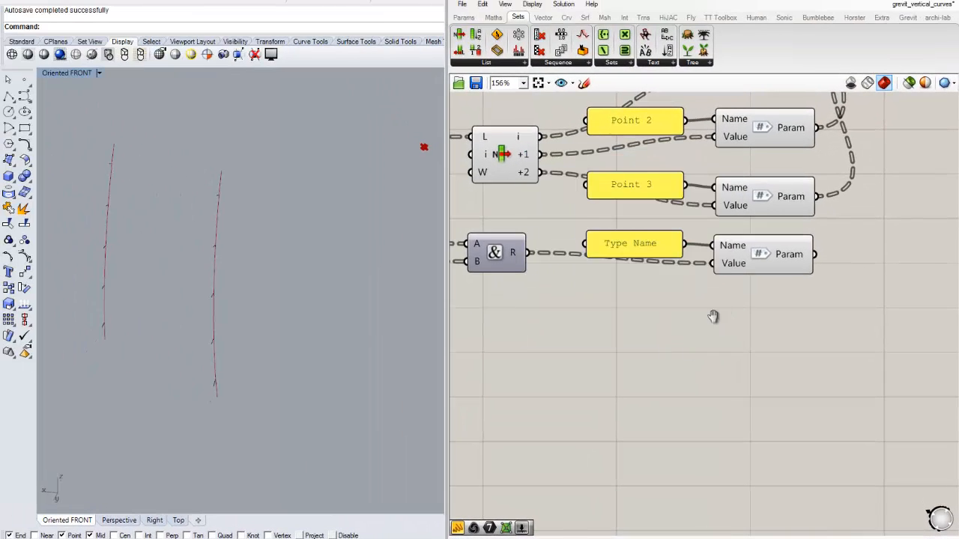
pyautogui.moveTo(713, 316); pyautogui.dragTo(681, 310, button='right')
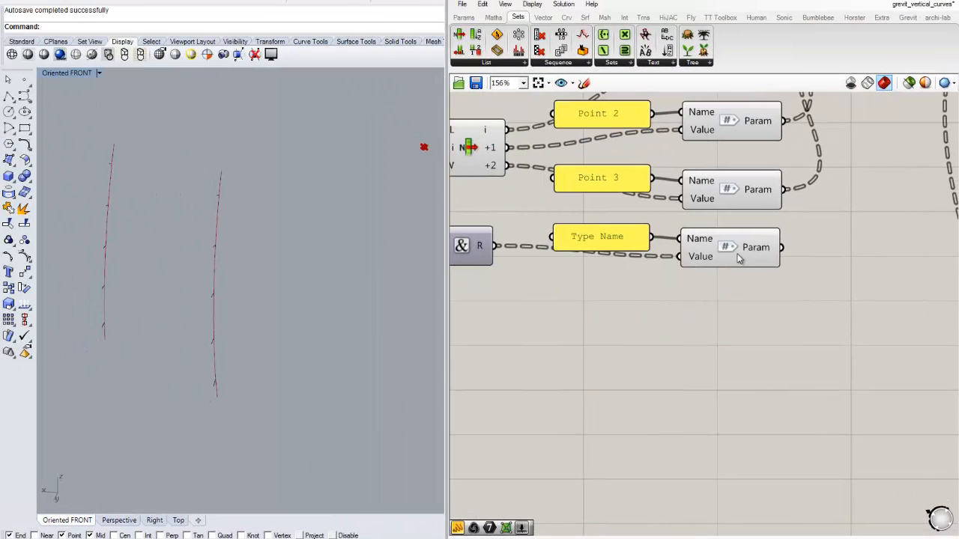
# - Add input 5 to the Weave component and wire the Type Name parameter's Param output into it
pyautogui.scroll(-2, 822, 301)
pyautogui.moveTo(822, 306); pyautogui.dragTo(675, 389, button='right')
pyautogui.scroll(4, 703, 289)
pyautogui.scroll(2, 693, 180)
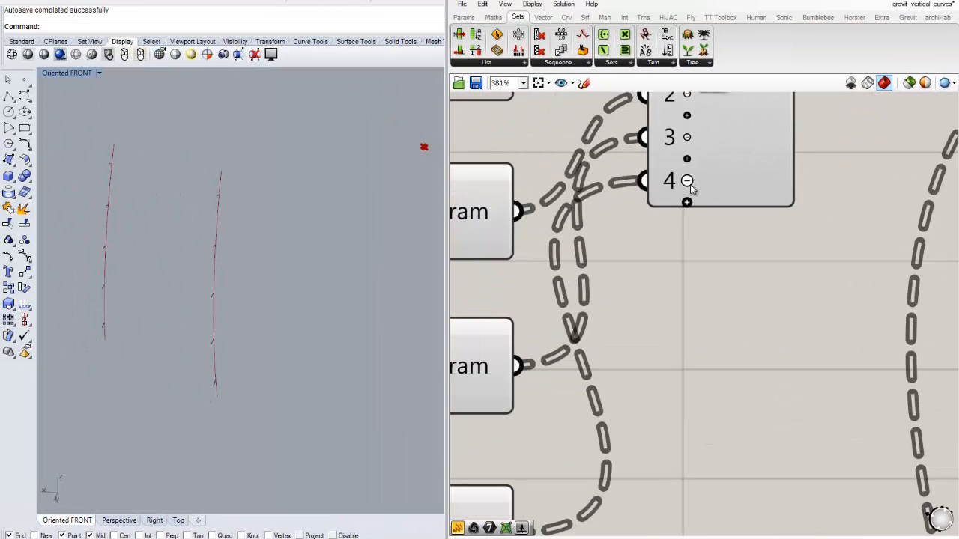
pyautogui.click(688, 203)
pyautogui.scroll(-1, 704, 254)
pyautogui.moveTo(703, 273); pyautogui.dragTo(702, 211, button='right')
pyautogui.scroll(-2, 571, 475)
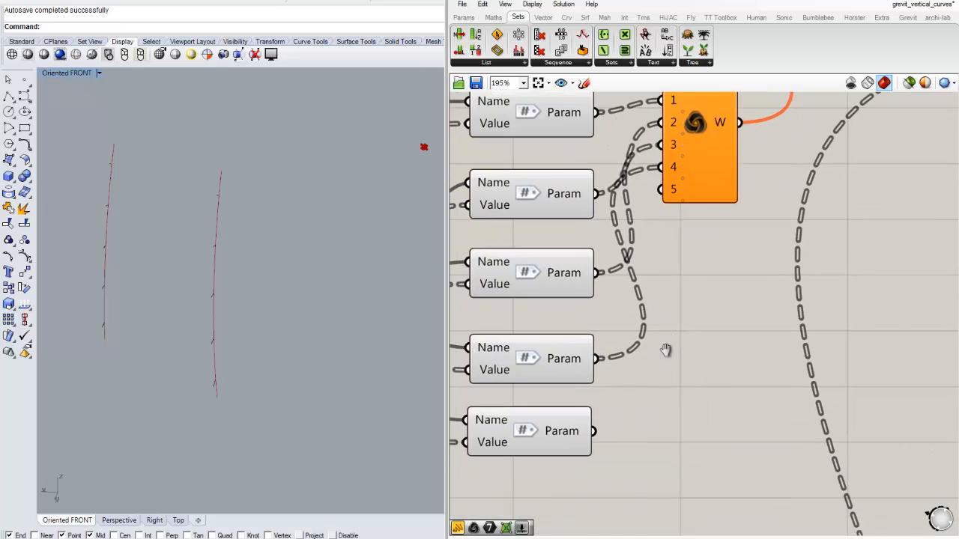
pyautogui.moveTo(666, 349); pyautogui.dragTo(676, 327, button='right')
pyautogui.moveTo(605, 409); pyautogui.dragTo(673, 167)
pyautogui.moveTo(705, 240); pyautogui.dragTo(693, 386, button='right')
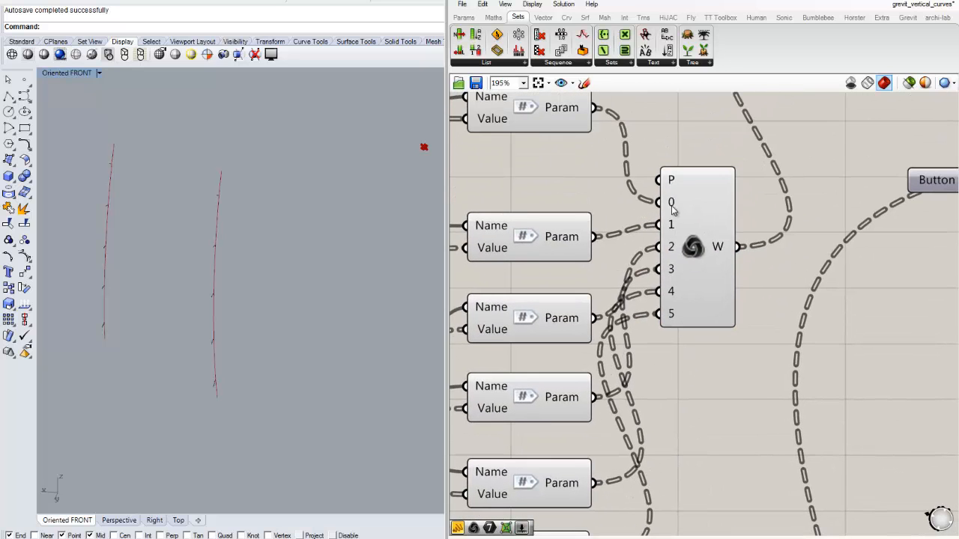
# - Extend the Weave component's P pattern with 5, making it the integers 0 to 5
pyautogui.rightClick(673, 182)
pyautogui.moveTo(745, 307)
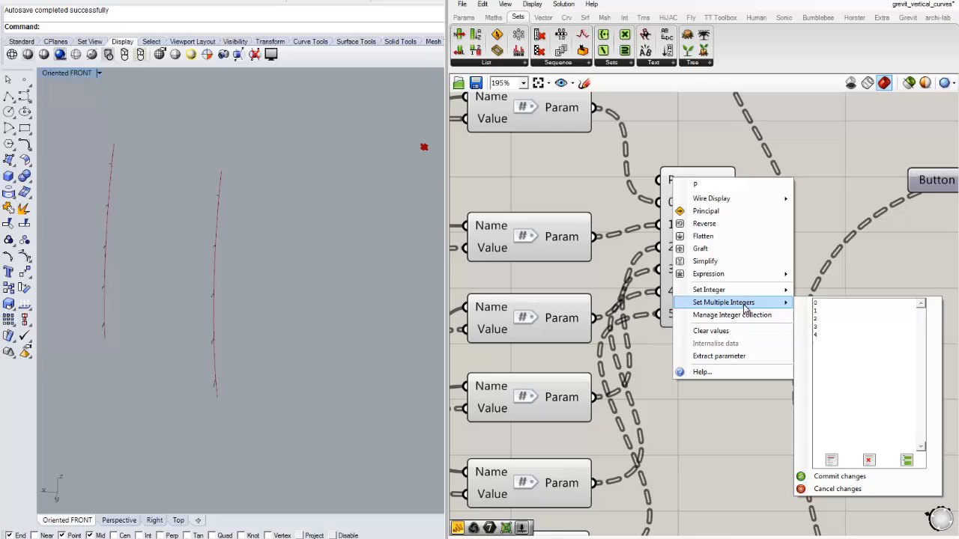
pyautogui.click(838, 336)
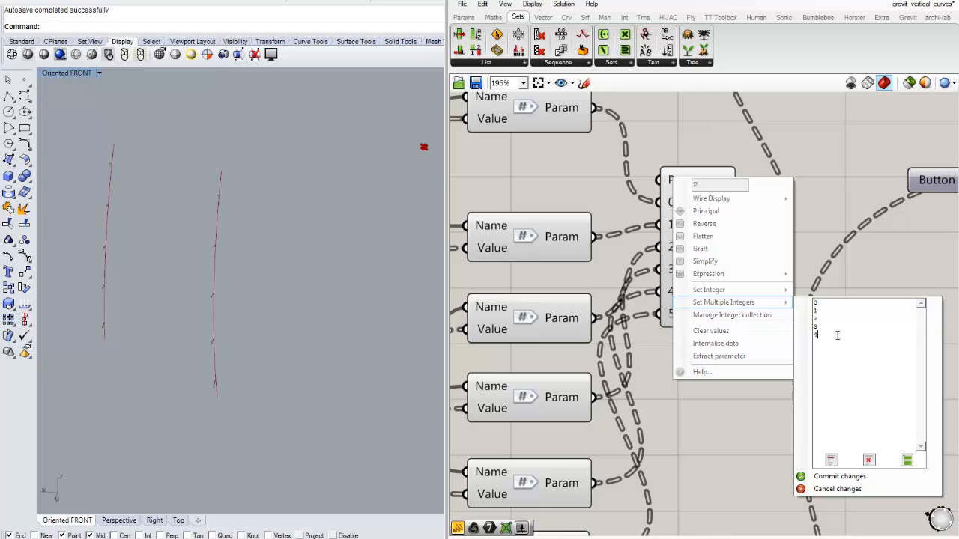
pyautogui.click(839, 476)
# - Add a panel wired to Weave's W output and enlarge it to inspect the woven parameter lists
pyautogui.scroll(-4, 683, 402)
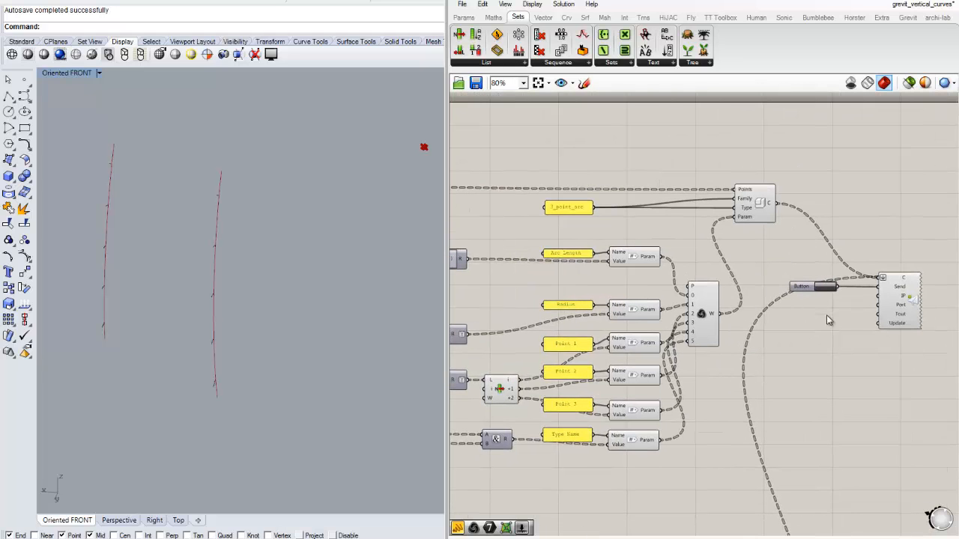
pyautogui.moveTo(624, 382); pyautogui.dragTo(823, 291, button='right')
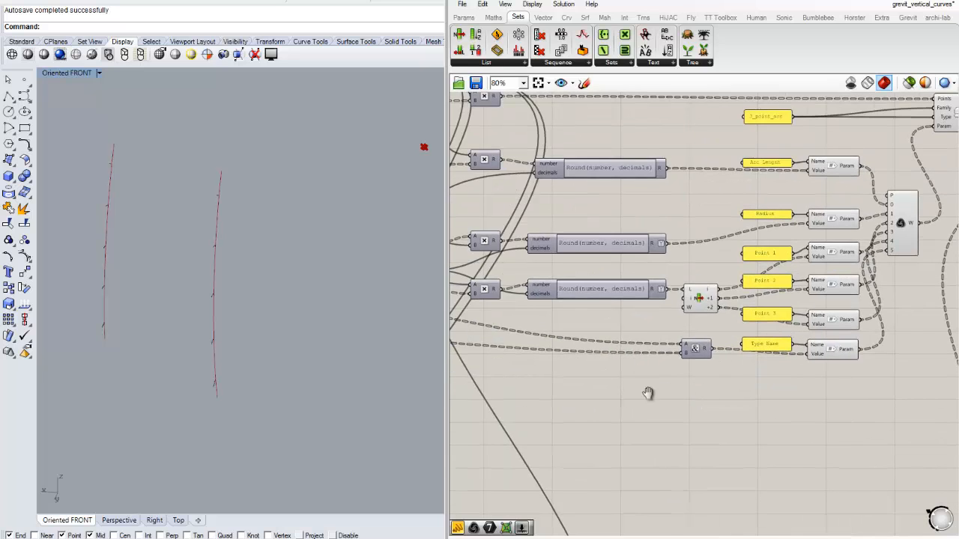
pyautogui.moveTo(649, 394); pyautogui.dragTo(538, 392, button='right')
pyautogui.moveTo(860, 298); pyautogui.dragTo(671, 338, button='right')
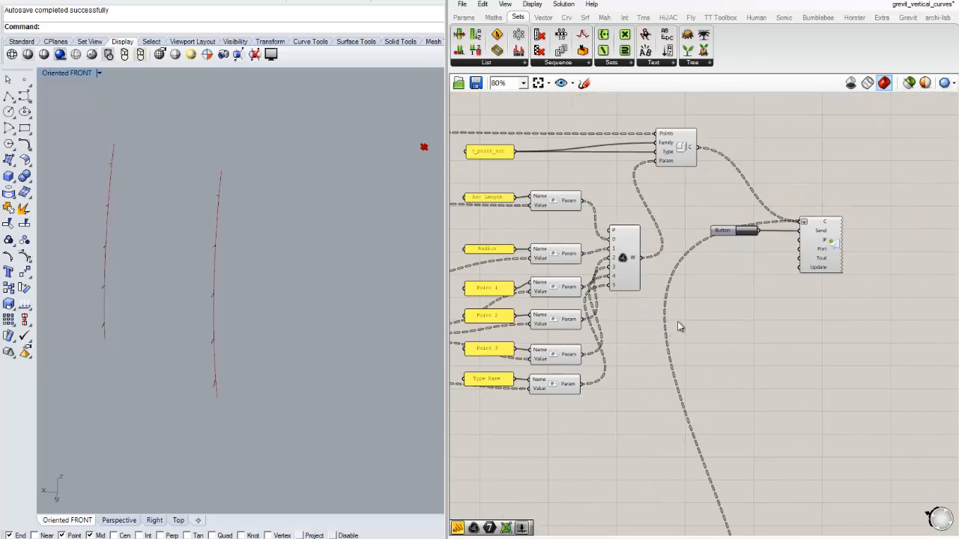
pyautogui.scroll(2, 675, 322)
pyautogui.click(464, 17)
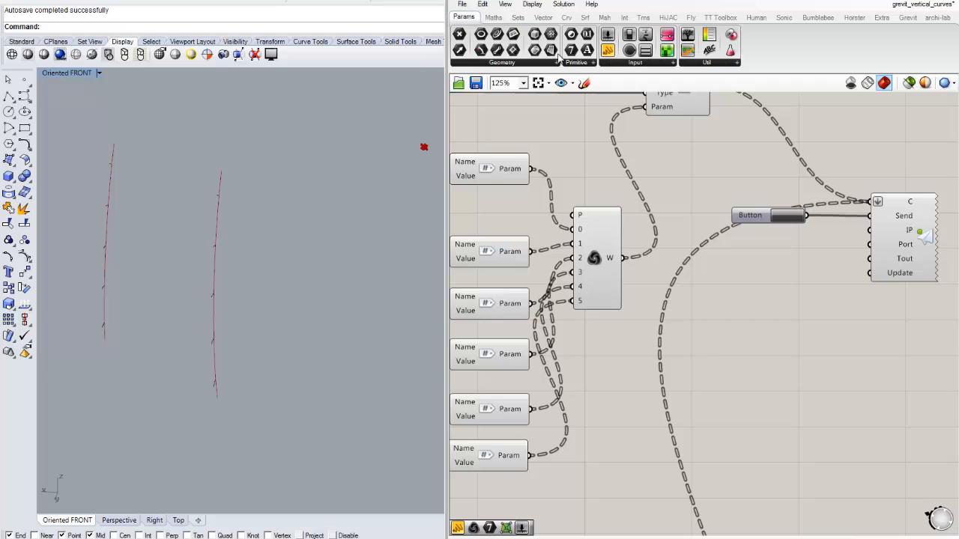
pyautogui.moveTo(608, 50); pyautogui.dragTo(715, 251)
pyautogui.scroll(2, 715, 255)
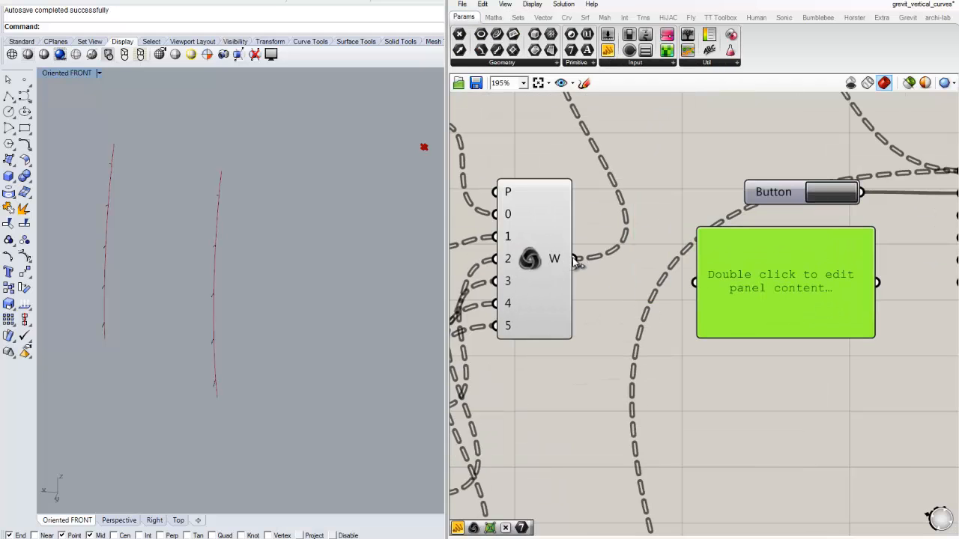
pyautogui.moveTo(575, 258); pyautogui.dragTo(695, 282)
pyautogui.moveTo(789, 330); pyautogui.dragTo(721, 261, button='right')
pyautogui.moveTo(757, 266); pyautogui.dragTo(753, 428)
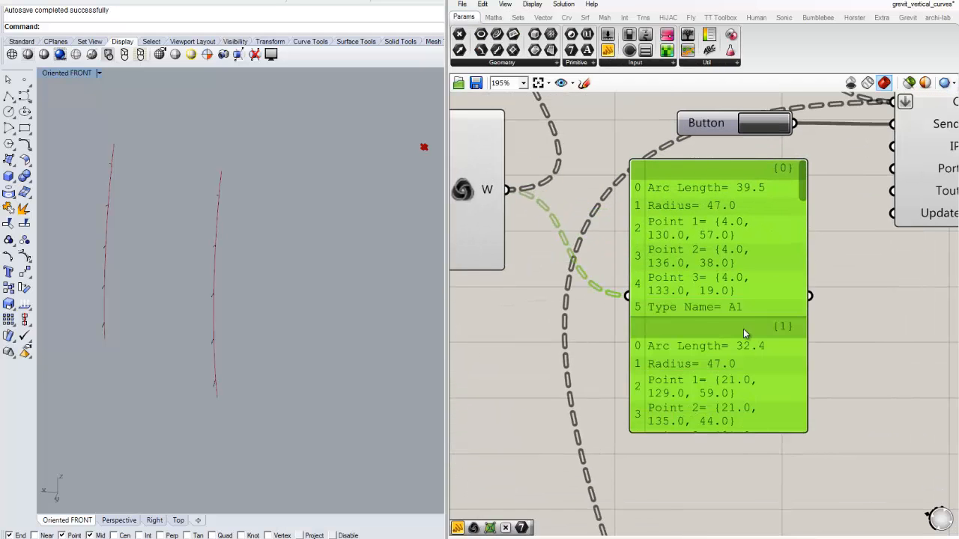
pyautogui.scroll(-1, 738, 337)
pyautogui.moveTo(796, 292); pyautogui.dragTo(874, 295)
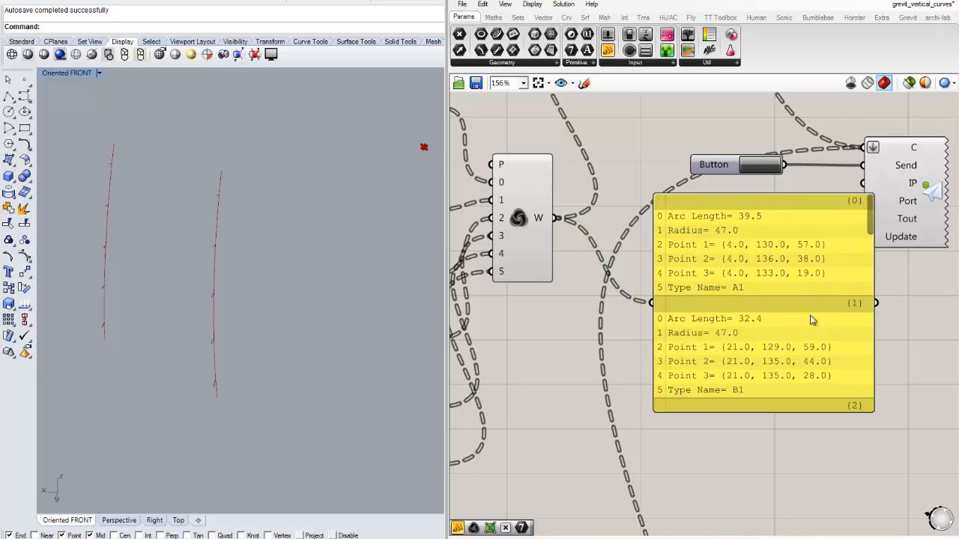
pyautogui.moveTo(800, 312); pyautogui.dragTo(748, 308, button='right')
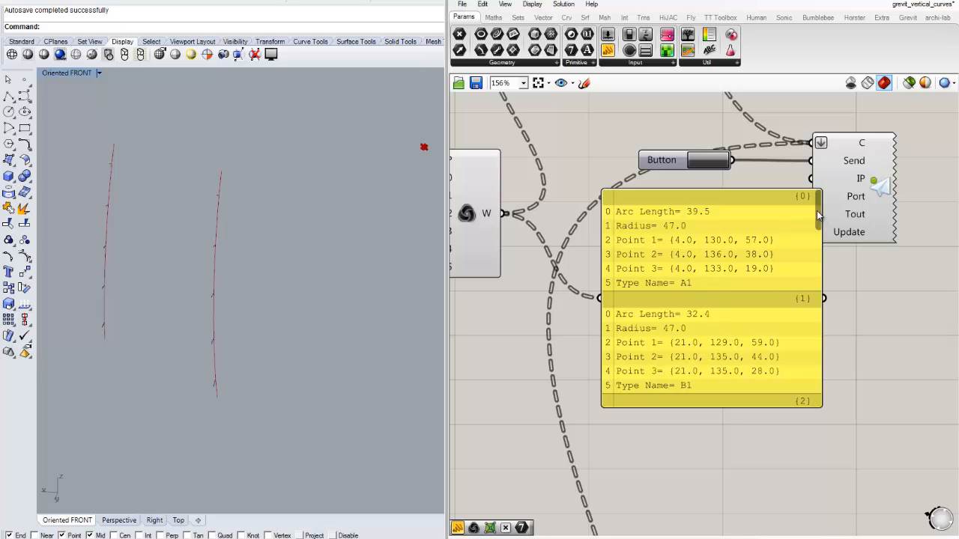
# - Read further branches of the woven parameter lists and remove the inspection panel
pyautogui.scroll(-3, 679, 288)
pyautogui.moveTo(818, 241); pyautogui.dragTo(833, 282)
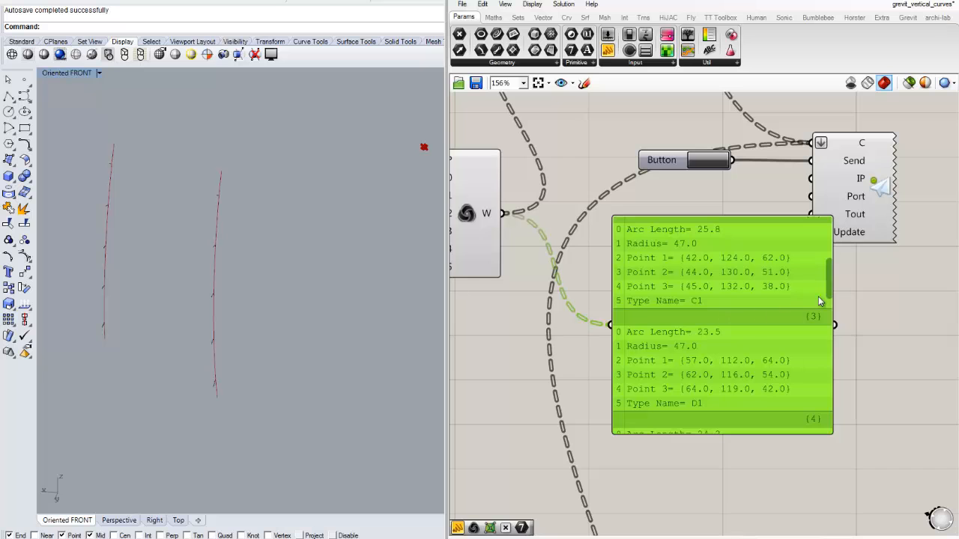
pyautogui.press('Delete')
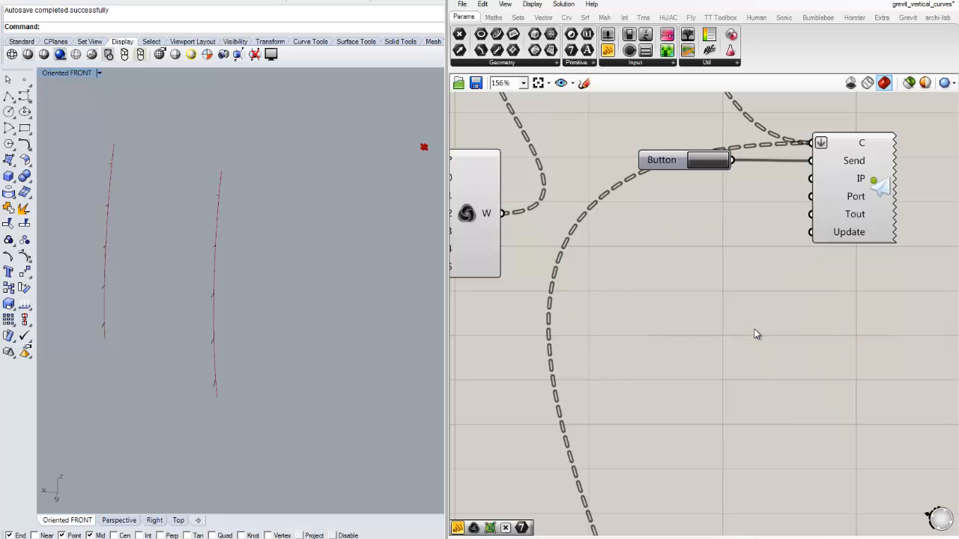
# - Examine the wiring of the Type Name labels from Concatenate through Weave to the component that is sent to Revit
pyautogui.scroll(-3, 717, 313)
pyautogui.moveTo(614, 344); pyautogui.dragTo(779, 309, button='right')
pyautogui.scroll(-2, 779, 310)
pyautogui.moveTo(640, 327); pyautogui.dragTo(753, 308, button='right')
pyautogui.moveTo(561, 281); pyautogui.dragTo(466, 280, button='right')
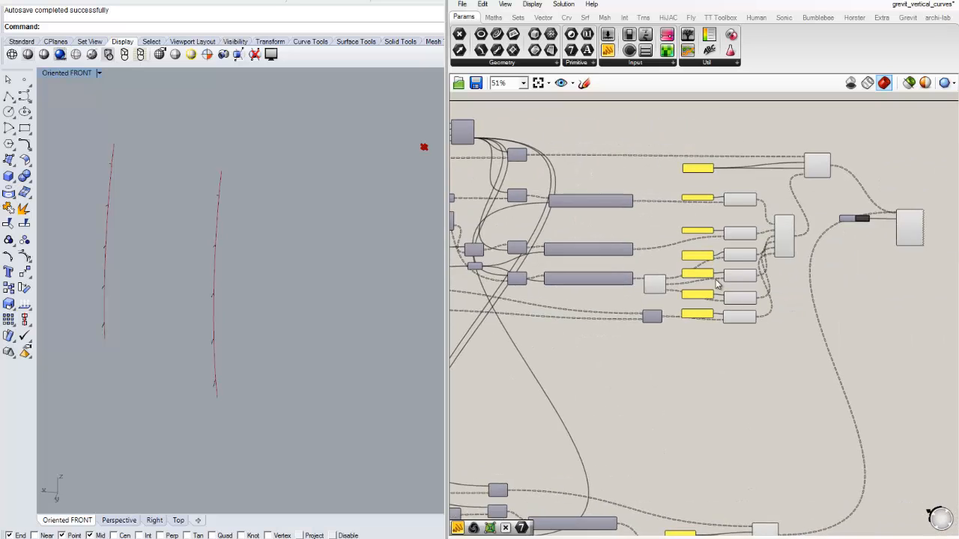
pyautogui.moveTo(797, 262); pyautogui.dragTo(725, 266, button='right')
pyautogui.scroll(2, 724, 266)
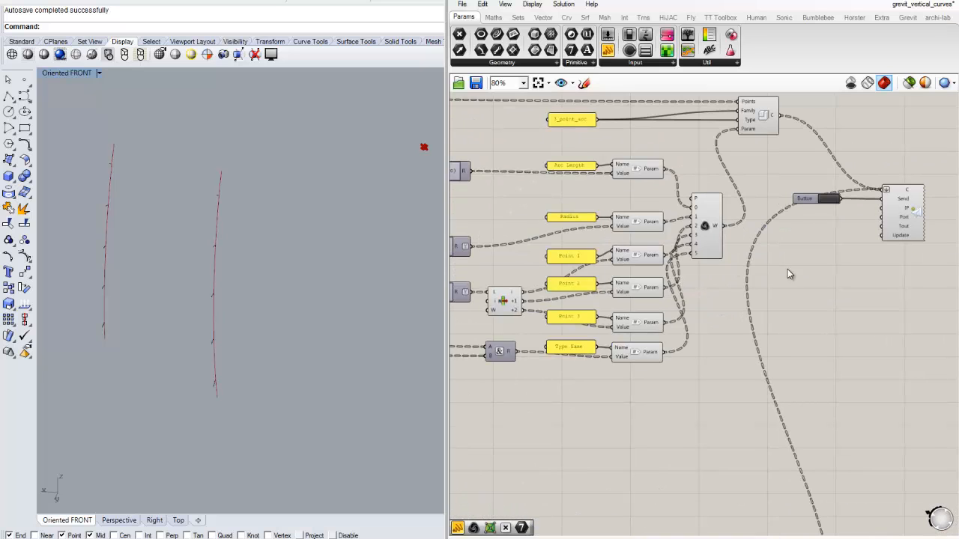
pyautogui.moveTo(788, 269); pyautogui.dragTo(721, 321, button='right')
pyautogui.scroll(1, 692, 302)
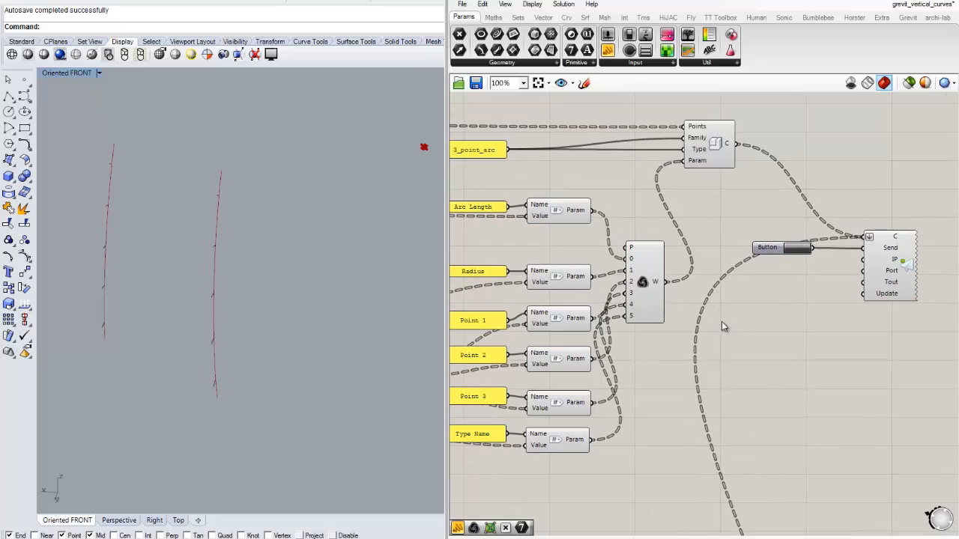
pyautogui.scroll(-2, 773, 334)
pyautogui.moveTo(778, 334); pyautogui.dragTo(763, 296, button='right')
pyautogui.scroll(1, 764, 269)
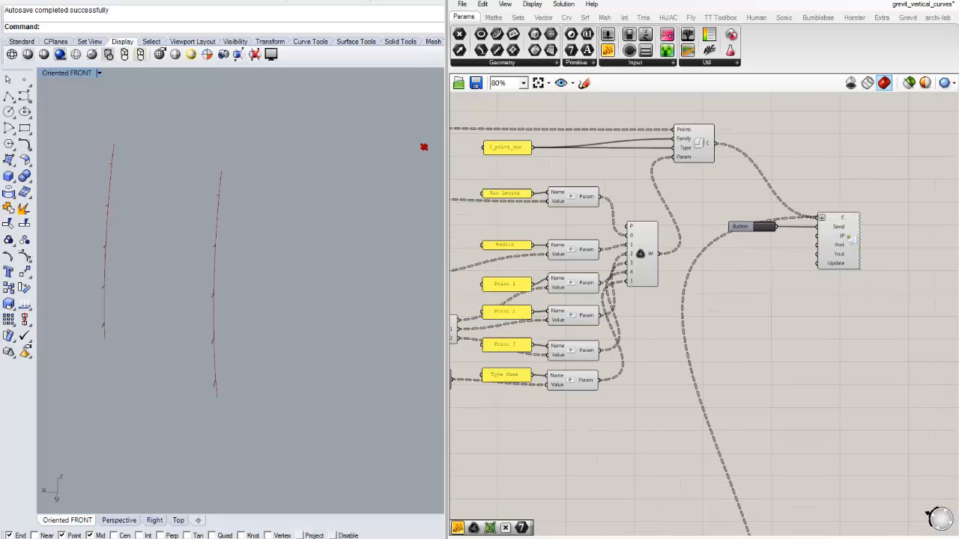
pyautogui.moveTo(525, 420); pyautogui.dragTo(769, 328, button='right')
pyautogui.scroll(4, 709, 303)
pyautogui.moveTo(651, 279); pyautogui.dragTo(668, 297)
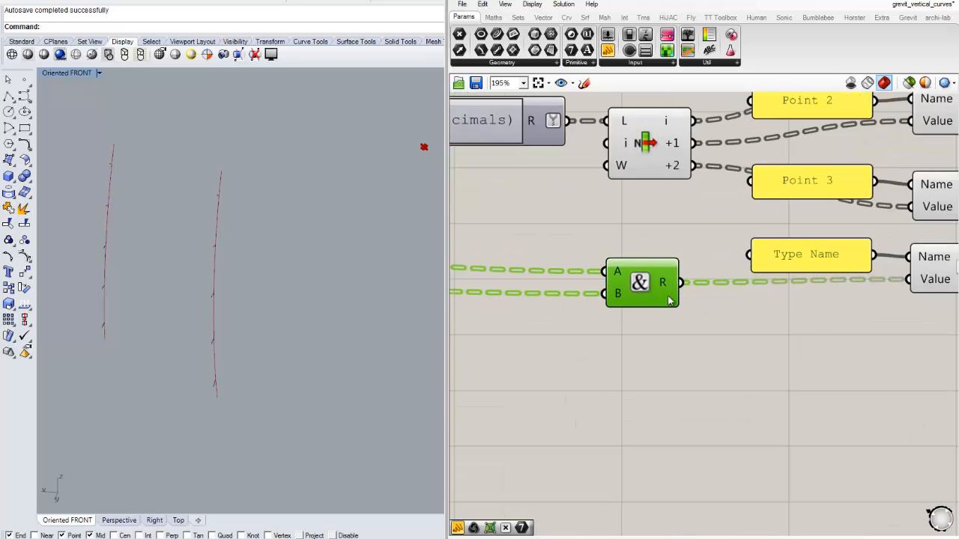
pyautogui.moveTo(809, 320); pyautogui.dragTo(612, 298, button='right')
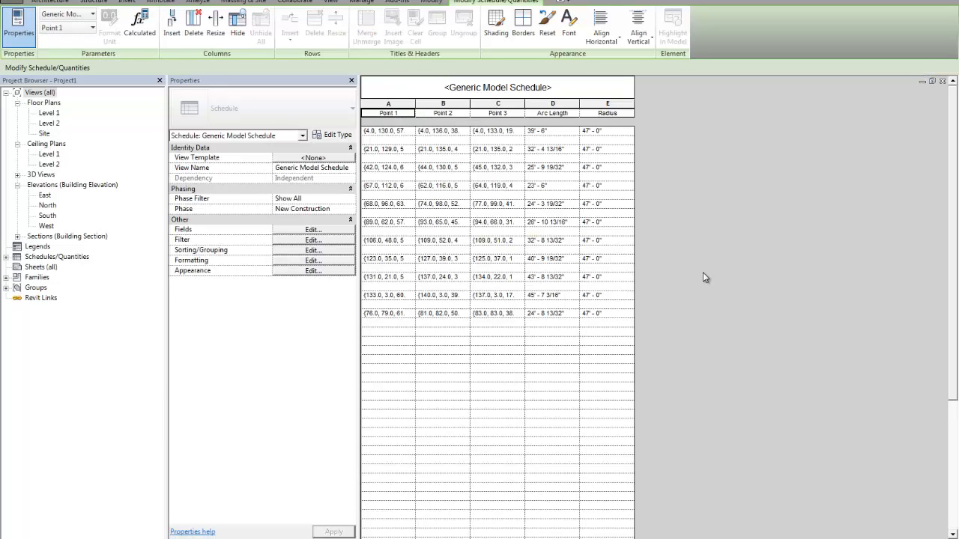
# - Switch to Revit, bring up the 3_point_arc family, and choose to save the project at the reminder
pyautogui.hotkey('ctrl', 'Tab')
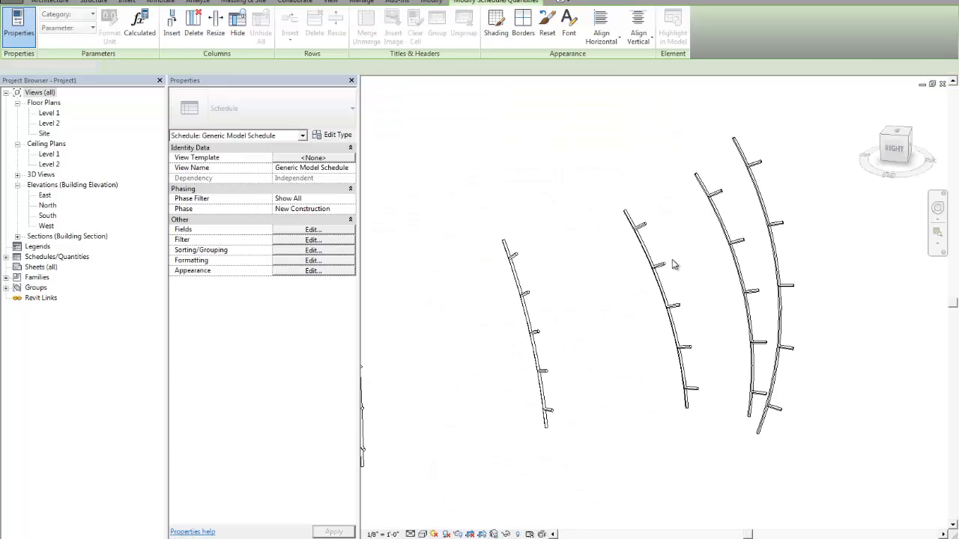
pyautogui.click(658, 283)
pyautogui.click(471, 34)
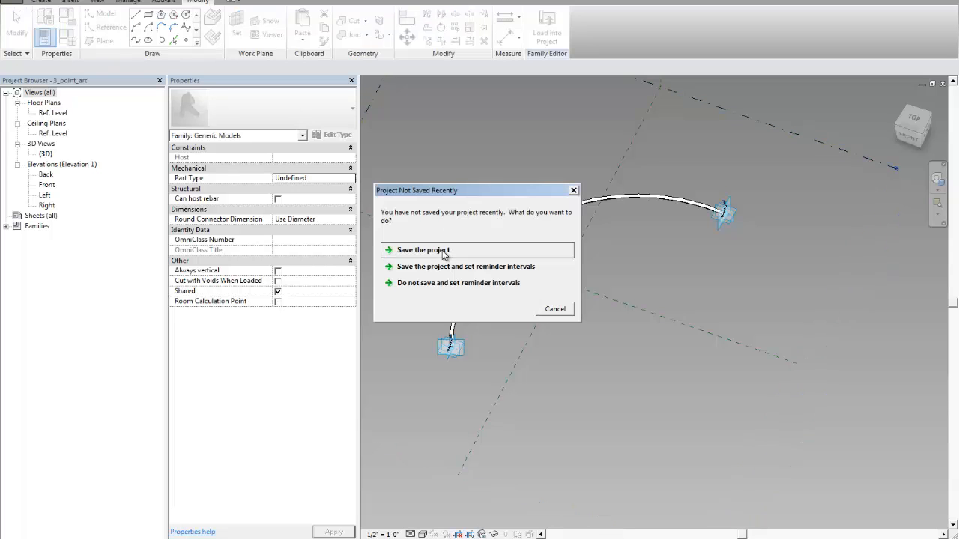
pyautogui.click(439, 251)
# - Start adding a shared parameter to the family and create a Text parameter named Type Name in the Framing group
pyautogui.click(672, 198)
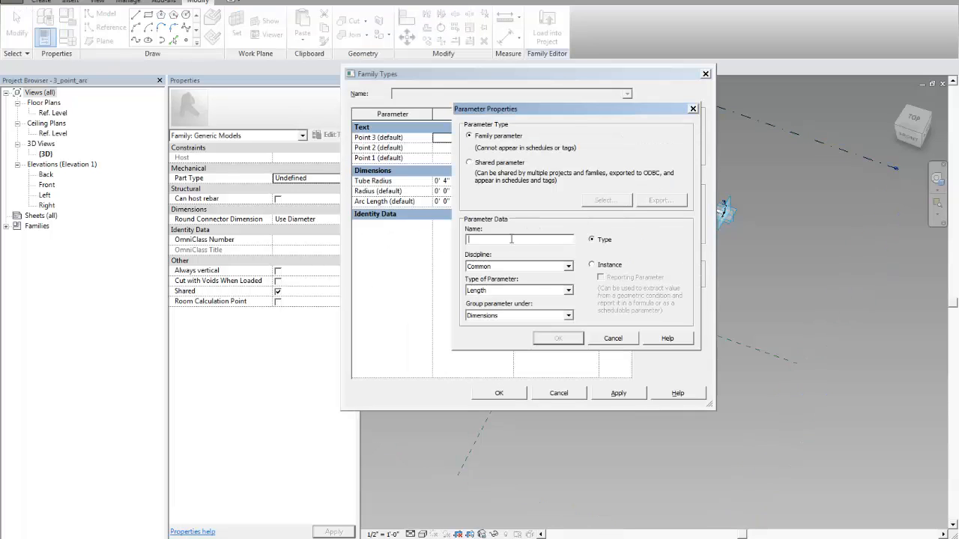
pyautogui.click(523, 163)
pyautogui.click(603, 200)
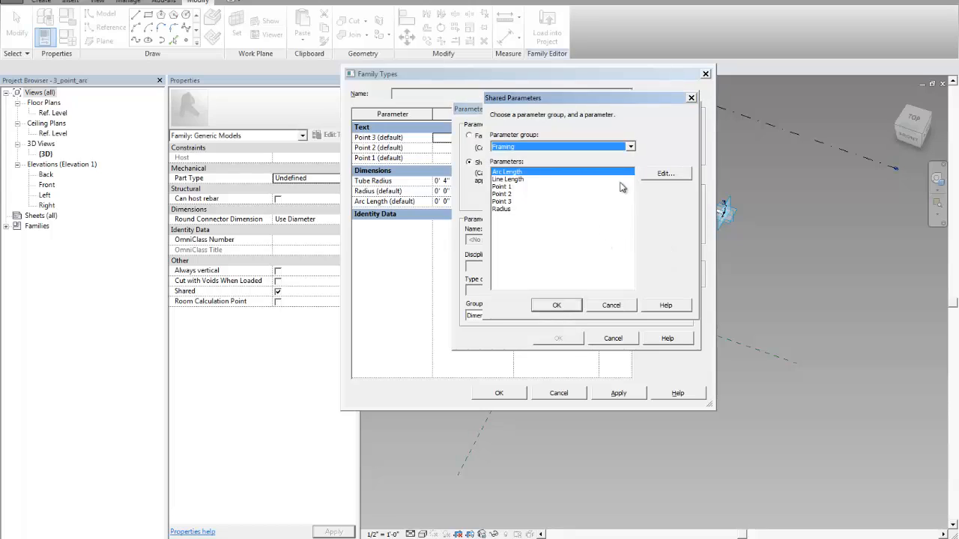
pyautogui.click(659, 175)
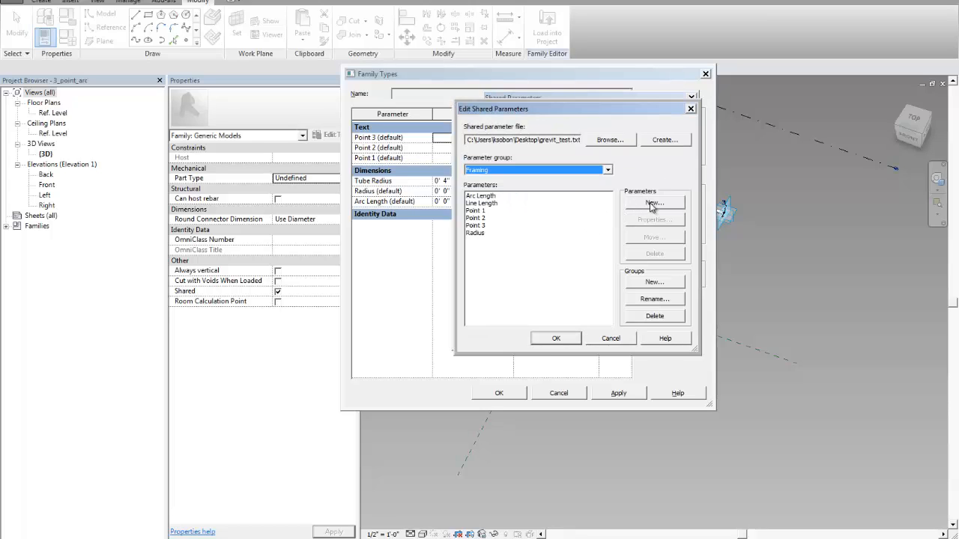
pyautogui.click(651, 204)
pyautogui.write('Type ')
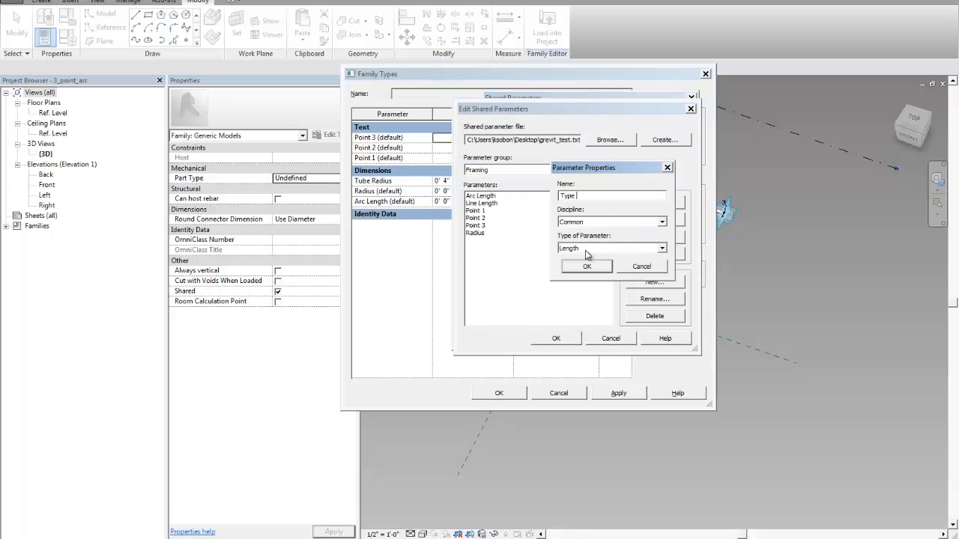
pyautogui.write('Name')
pyautogui.click(584, 248)
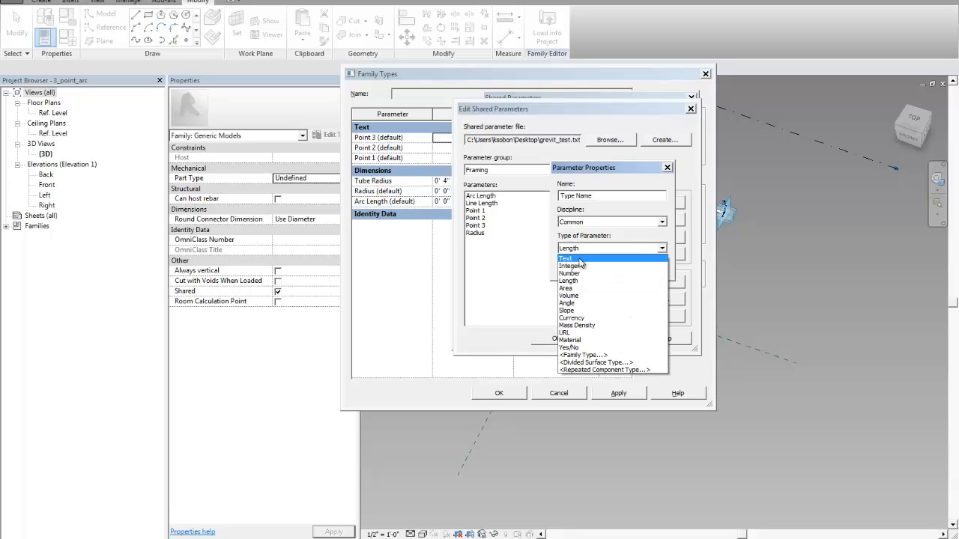
pyautogui.click(583, 258)
pyautogui.click(586, 266)
pyautogui.click(556, 339)
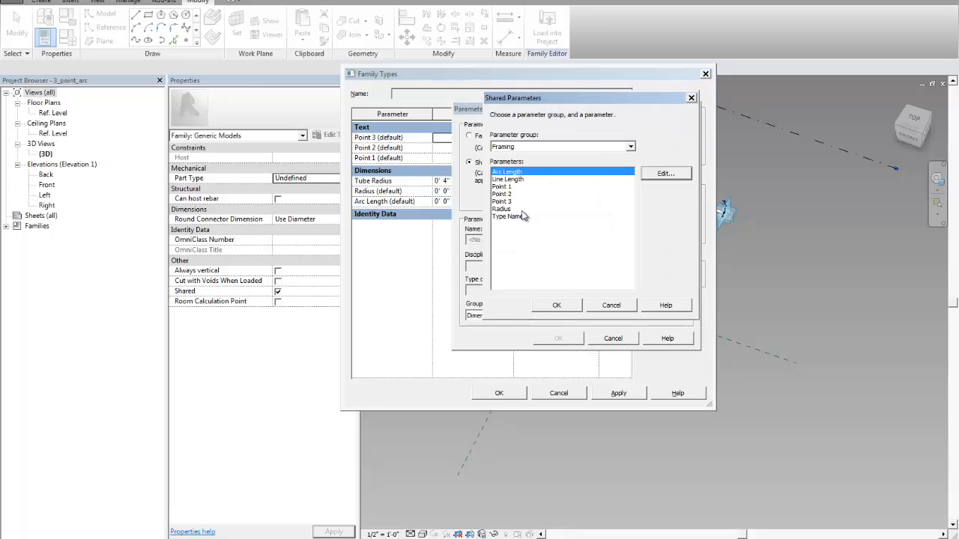
# - Add the Type Name shared parameter to the family as an instance parameter and accept the family types
pyautogui.click(512, 217)
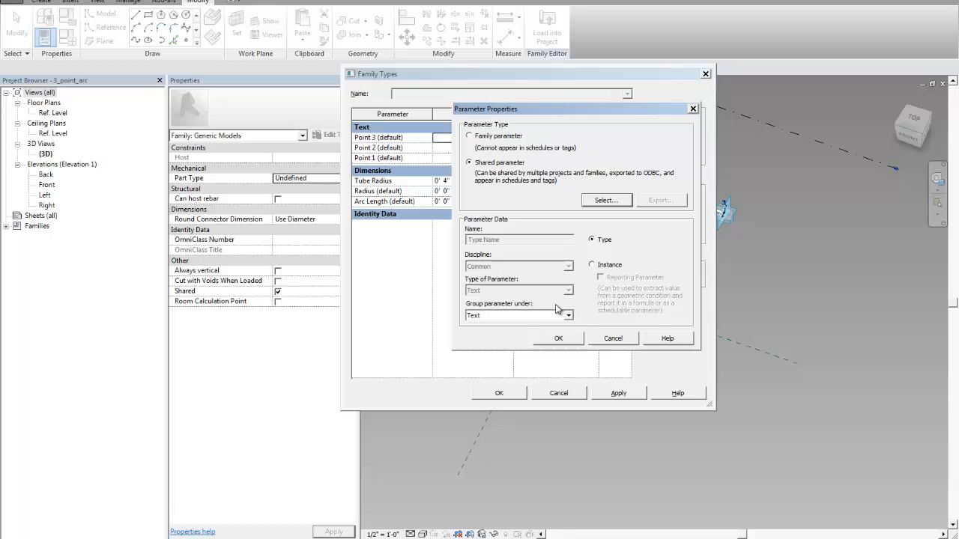
pyautogui.click(611, 268)
pyautogui.click(558, 338)
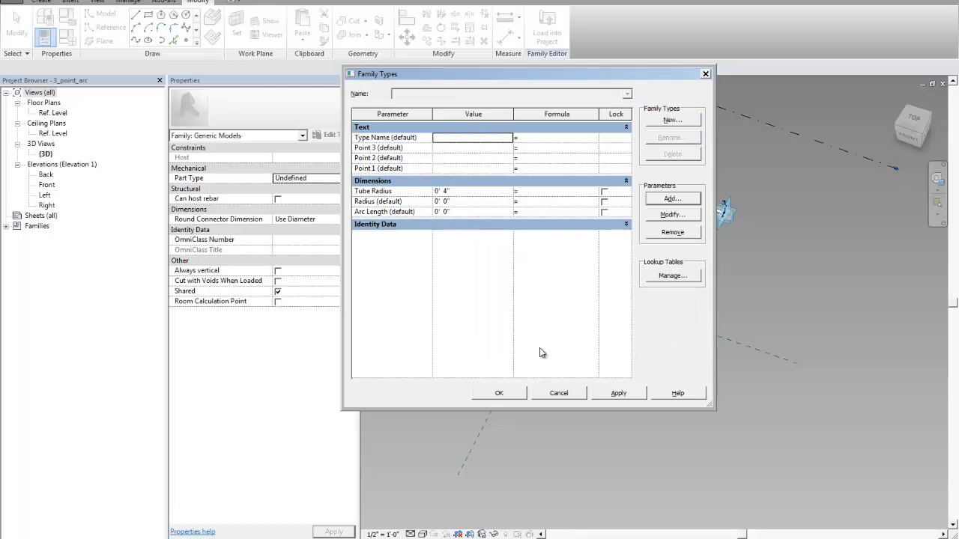
pyautogui.click(499, 393)
# - Load the updated 3_point_arc family into Project1.rvt, replacing the version already in the project
pyautogui.click(556, 43)
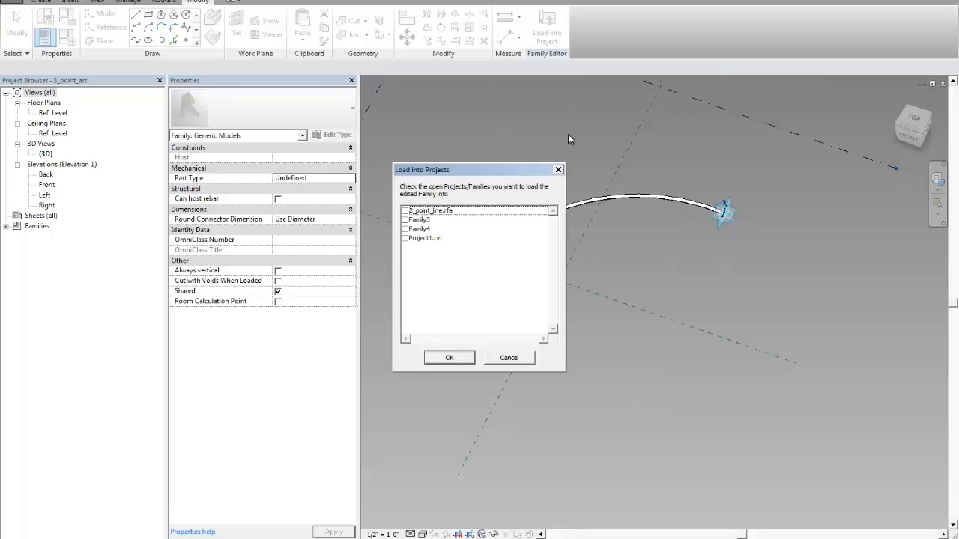
pyautogui.click(409, 239)
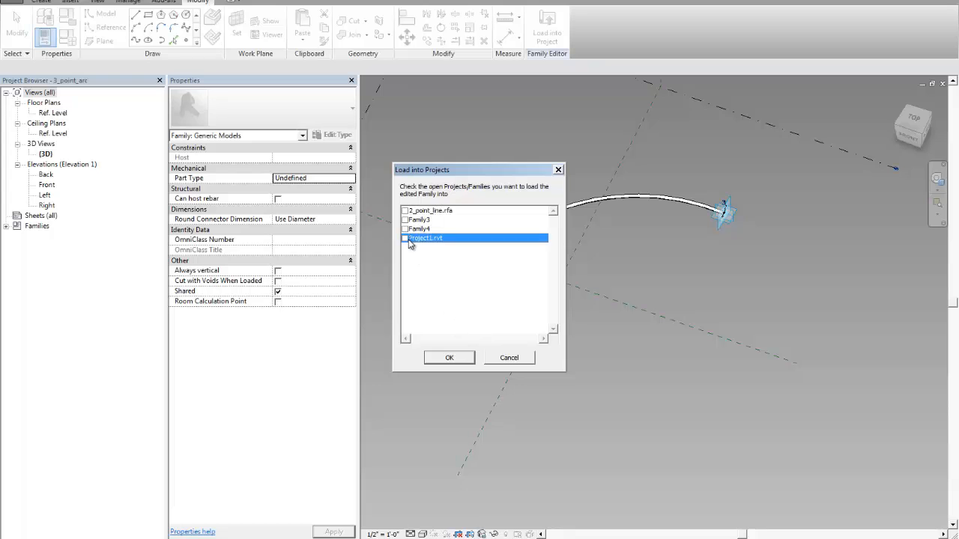
pyautogui.click(449, 358)
pyautogui.click(445, 253)
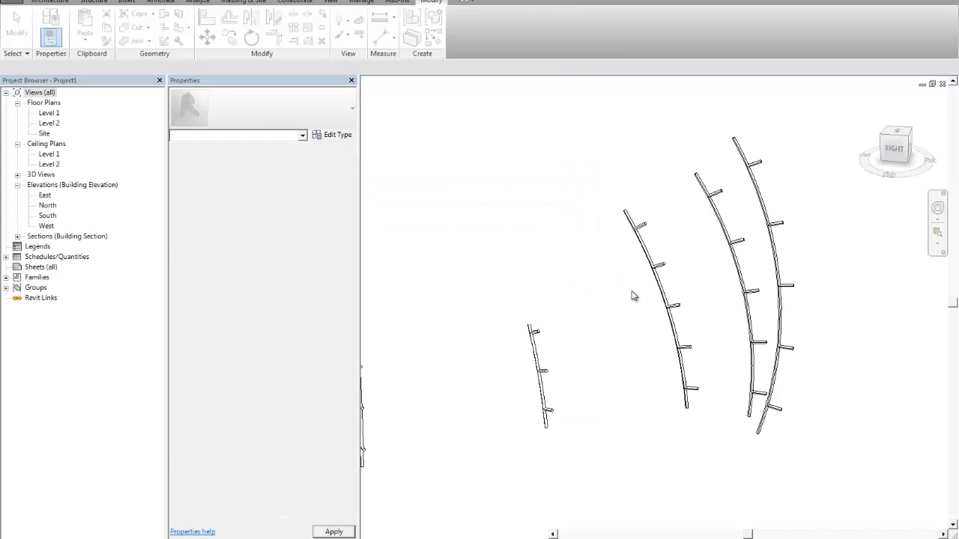
# - Delete all the existing curve and tube elements from the project's 3D view
pyautogui.scroll(-2, 625, 284)
pyautogui.moveTo(624, 296); pyautogui.dragTo(536, 291, button='middle')
pyautogui.scroll(2, 646, 285)
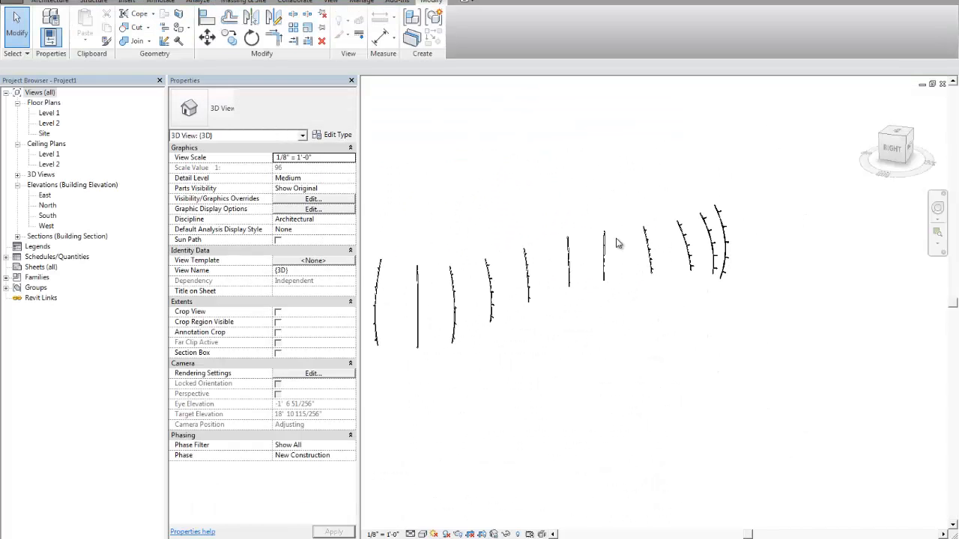
pyautogui.moveTo(399, 175); pyautogui.dragTo(740, 352)
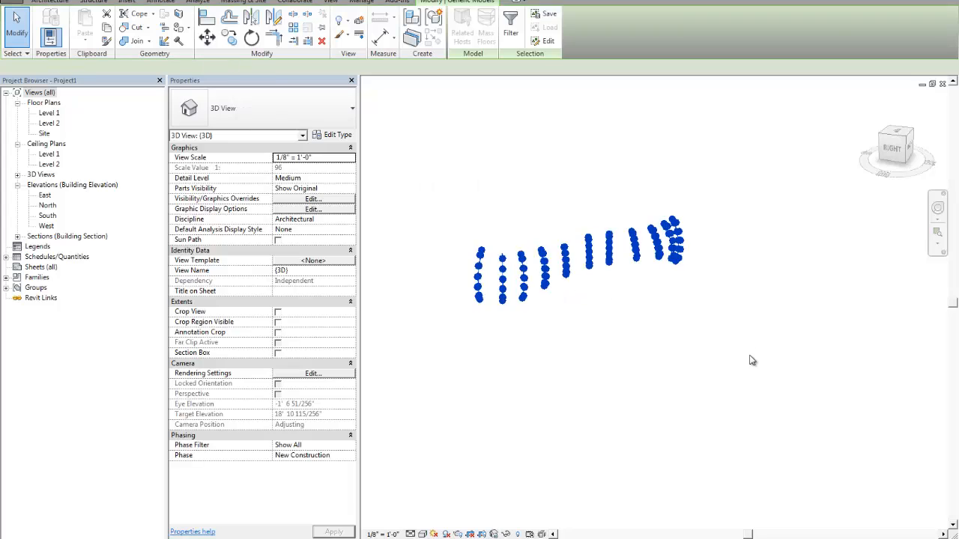
pyautogui.press('Delete')
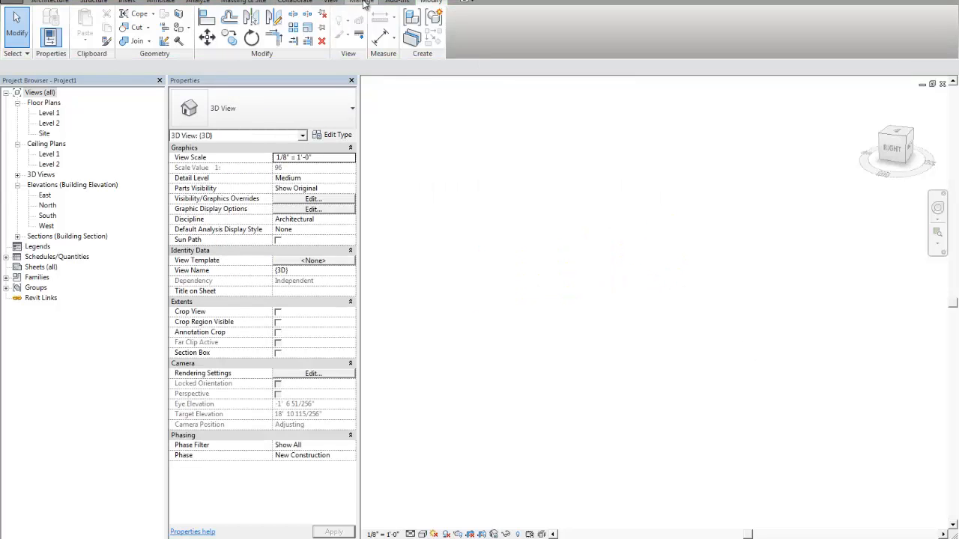
# - Start the Grevit client in Revit, send the components from Grasshopper, and accept the transfer in Revit
pyautogui.click(397, 1)
pyautogui.click(375, 33)
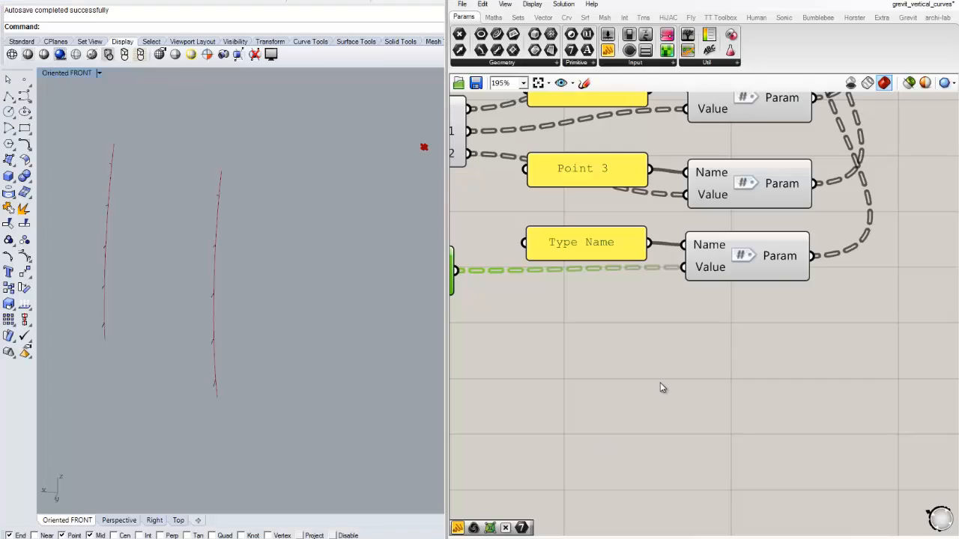
pyautogui.scroll(-6, 781, 275)
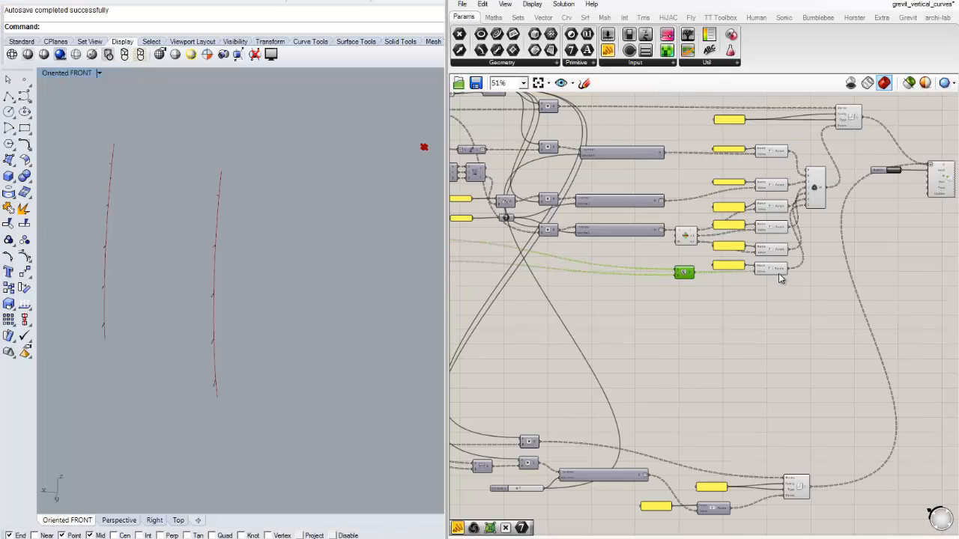
pyautogui.moveTo(875, 221); pyautogui.dragTo(704, 250, button='right')
pyautogui.scroll(4, 711, 214)
pyautogui.click(731, 184)
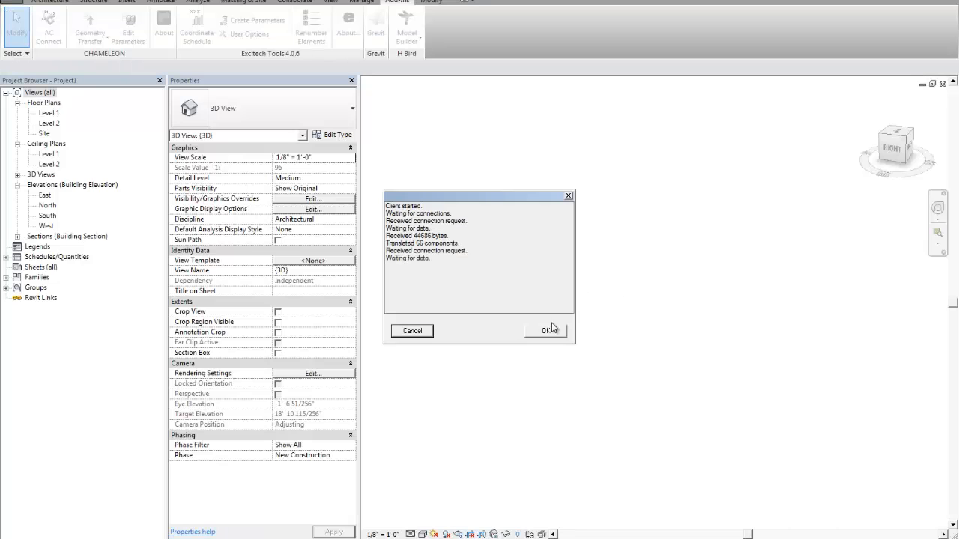
pyautogui.click(547, 329)
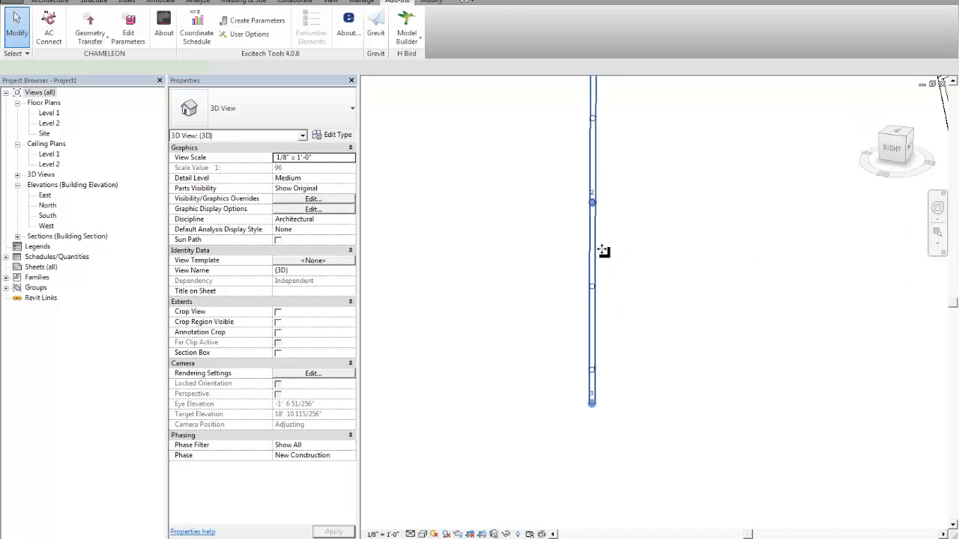
# - Check the Type Name value of one of the newly sent arcs and look over the model in 3D
pyautogui.click(603, 255)
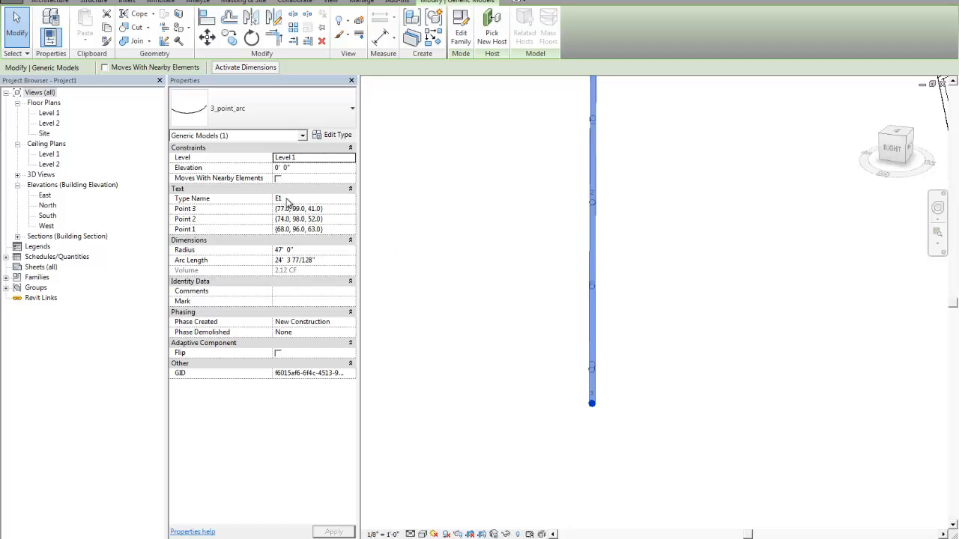
pyautogui.click(697, 257)
pyautogui.scroll(-4, 669, 230)
pyautogui.keyDown('shift'); pyautogui.moveTo(650, 258); pyautogui.dragTo(662, 289, button='middle'); pyautogui.keyUp('shift')
pyautogui.scroll(-1, 637, 289)
pyautogui.moveTo(626, 290); pyautogui.dragTo(514, 307, button='middle')
pyautogui.keyDown('shift'); pyautogui.moveTo(514, 307); pyautogui.dragTo(576, 328, button='middle'); pyautogui.keyUp('shift')
pyautogui.scroll(6, 736, 264)
pyautogui.moveTo(729, 253); pyautogui.dragTo(609, 318, button='middle')
# - Switch to the Section 1 view and inspect the properties of the long vertical arc
pyautogui.scroll(-1, 627, 313)
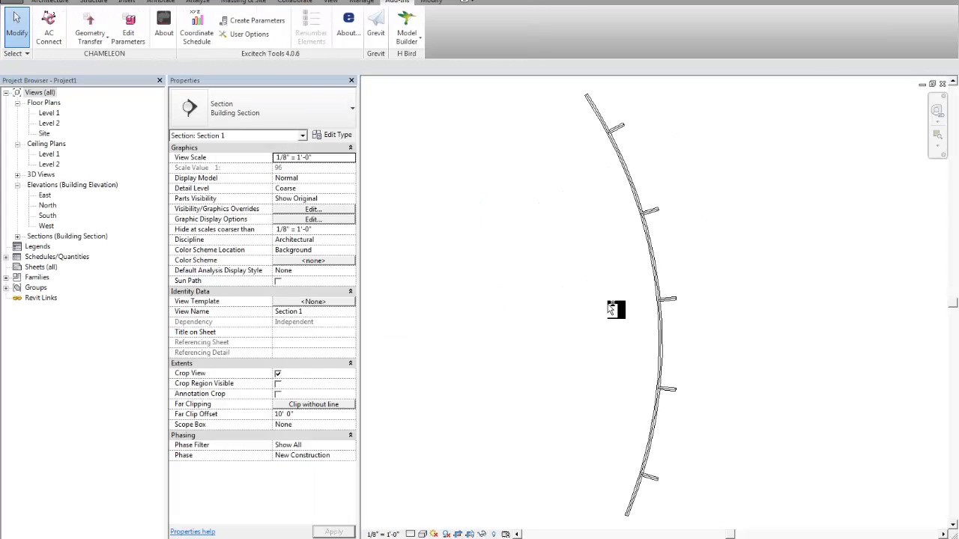
pyautogui.scroll(-1, 609, 306)
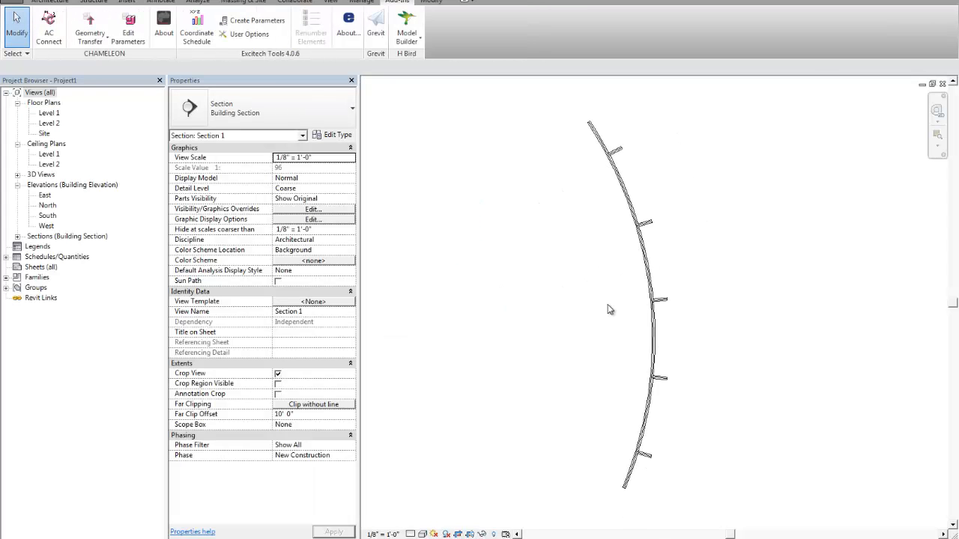
pyautogui.moveTo(609, 304); pyautogui.dragTo(614, 291, button='middle')
pyautogui.click(627, 173)
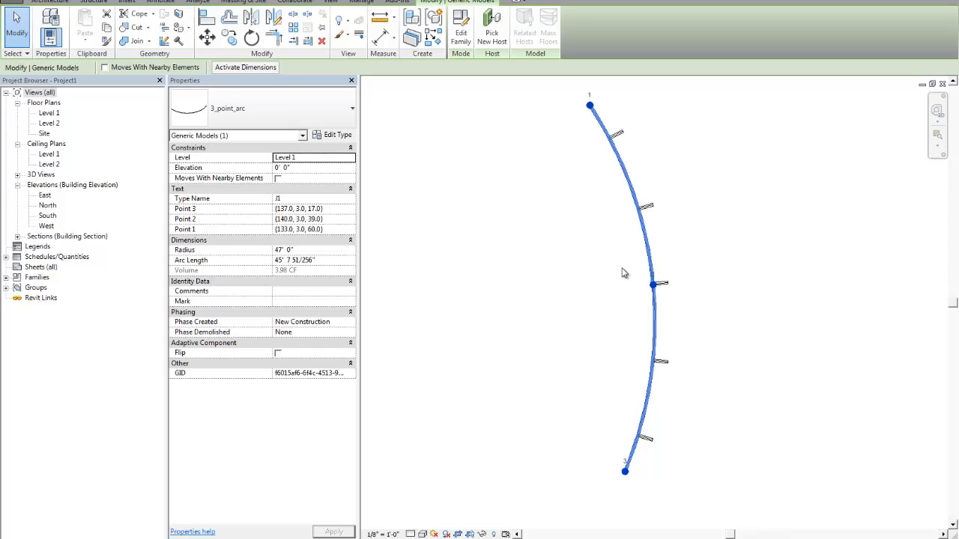
pyautogui.click(622, 269)
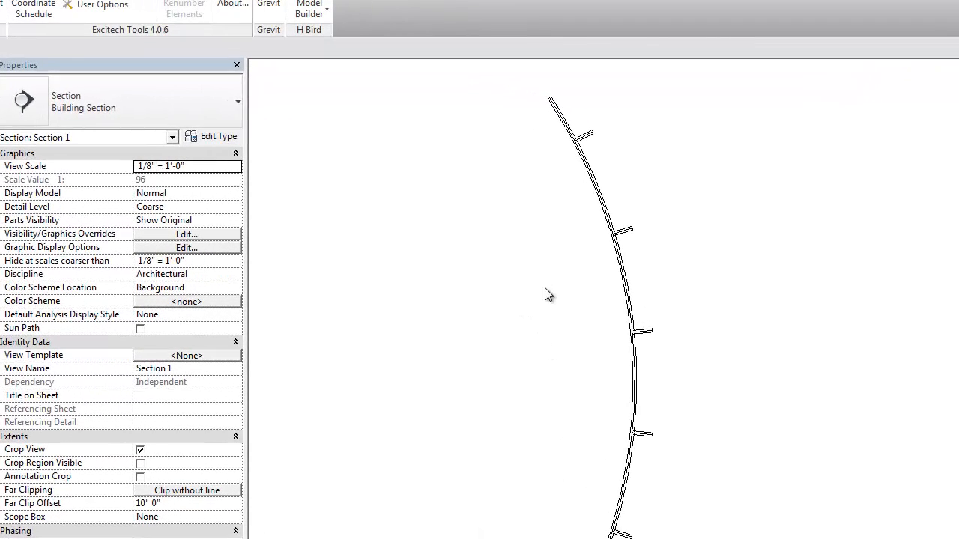
# - Tag the arc in Section 1 with its point coordinates, using a Free End leader and placing the text inside the curve
pyautogui.moveTo(556, 293); pyautogui.dragTo(555, 301, button='middle')
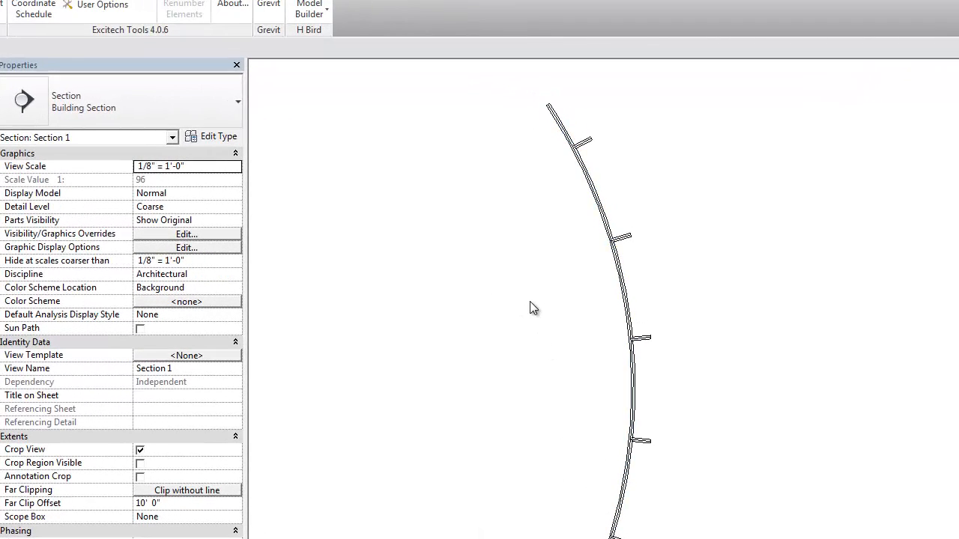
pyautogui.moveTo(450, 259); pyautogui.dragTo(459, 262, button='middle')
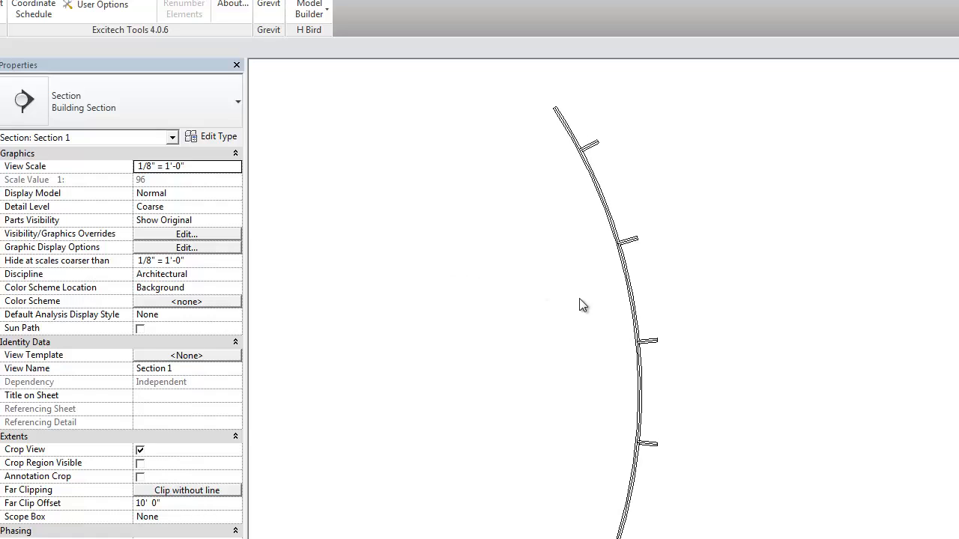
pyautogui.press('t')
pyautogui.press('g')
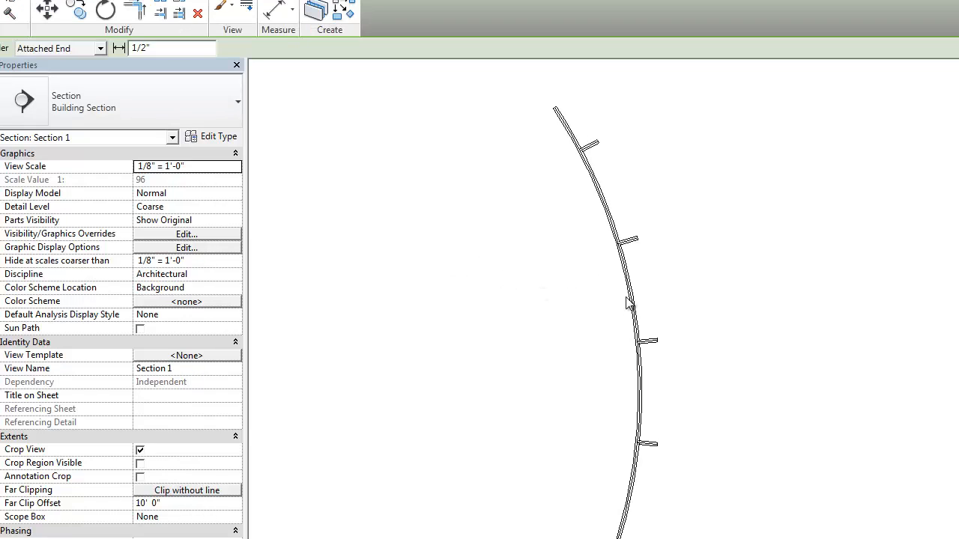
pyautogui.click(53, 48)
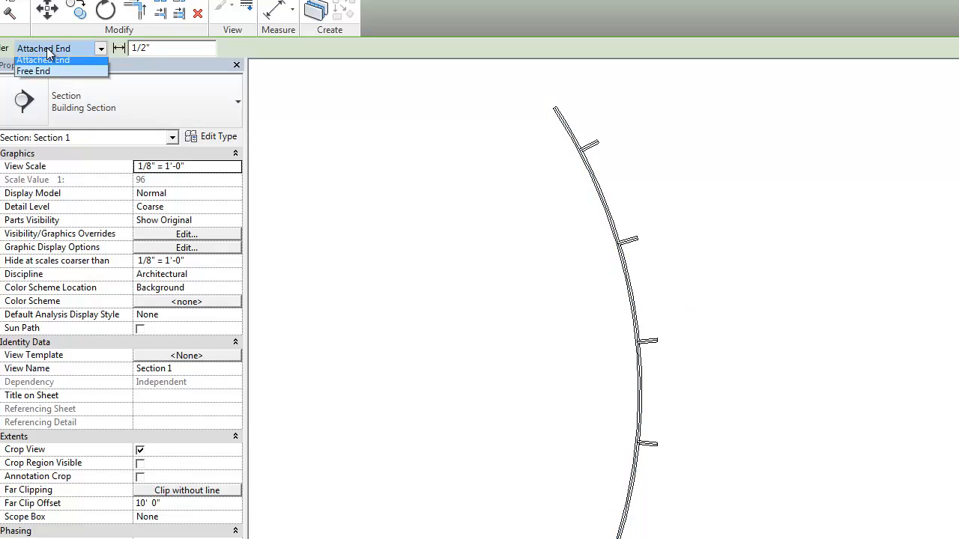
pyautogui.click(30, 67)
pyautogui.click(634, 309)
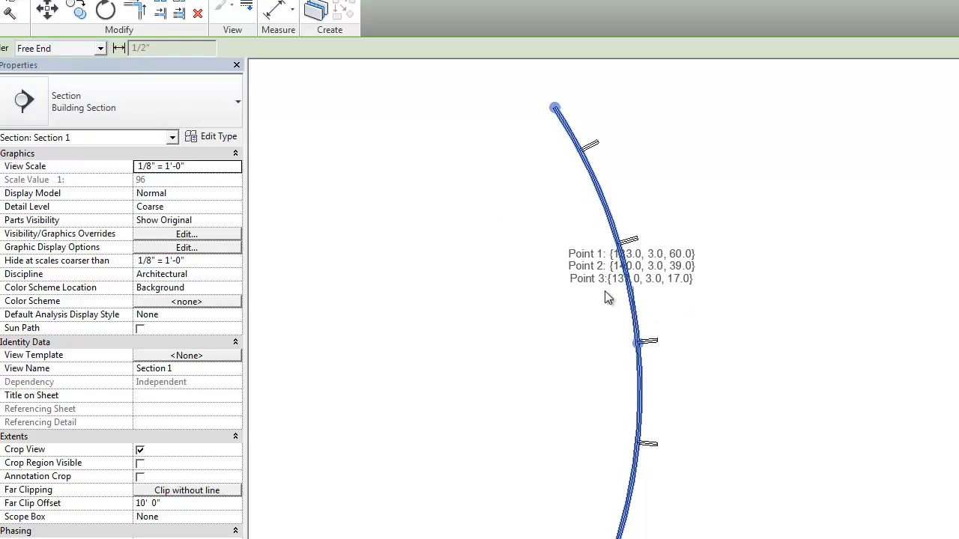
pyautogui.click(576, 260)
pyautogui.click(536, 260)
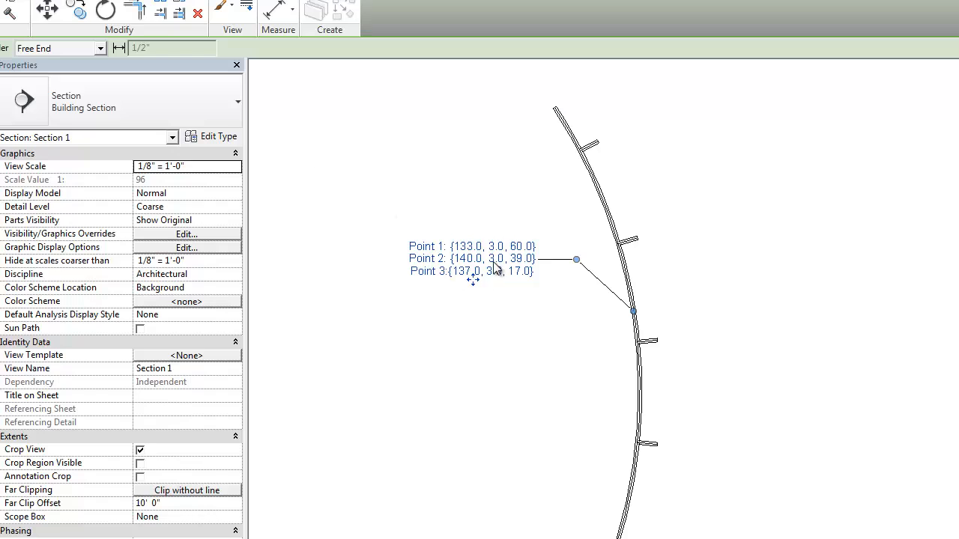
pyautogui.press('Escape')
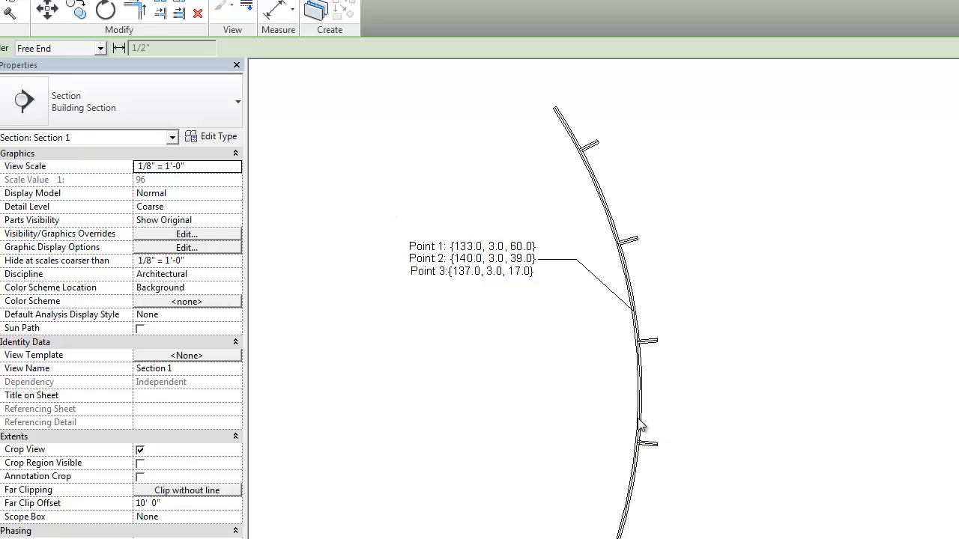
# - Place a second tag on the arc below the first and change its type to Family3
pyautogui.click(637, 403)
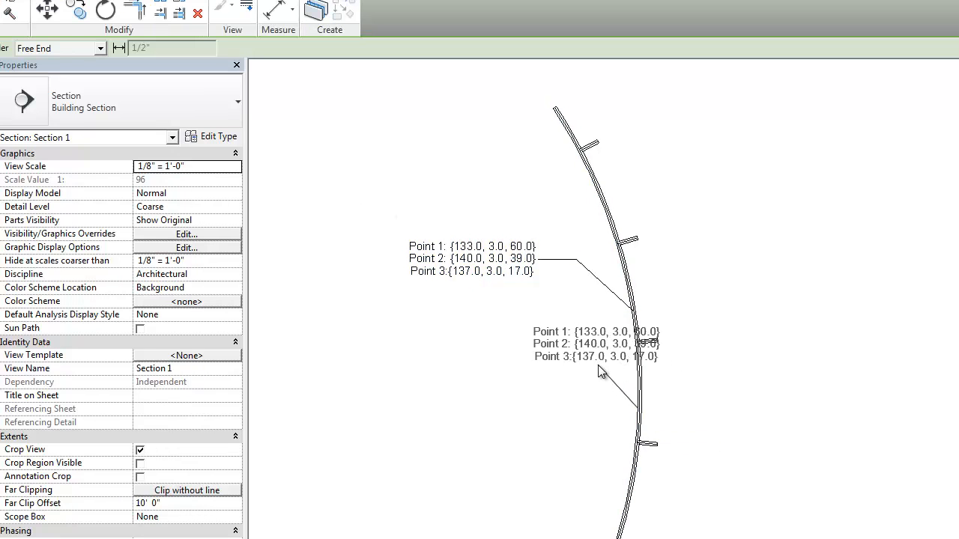
pyautogui.click(598, 365)
pyautogui.click(536, 363)
pyautogui.click(83, 90)
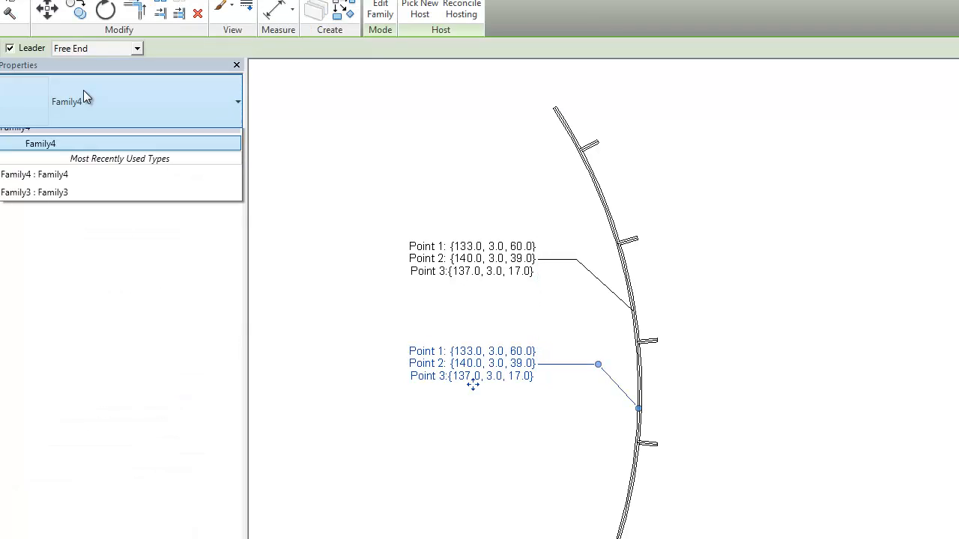
pyautogui.click(79, 153)
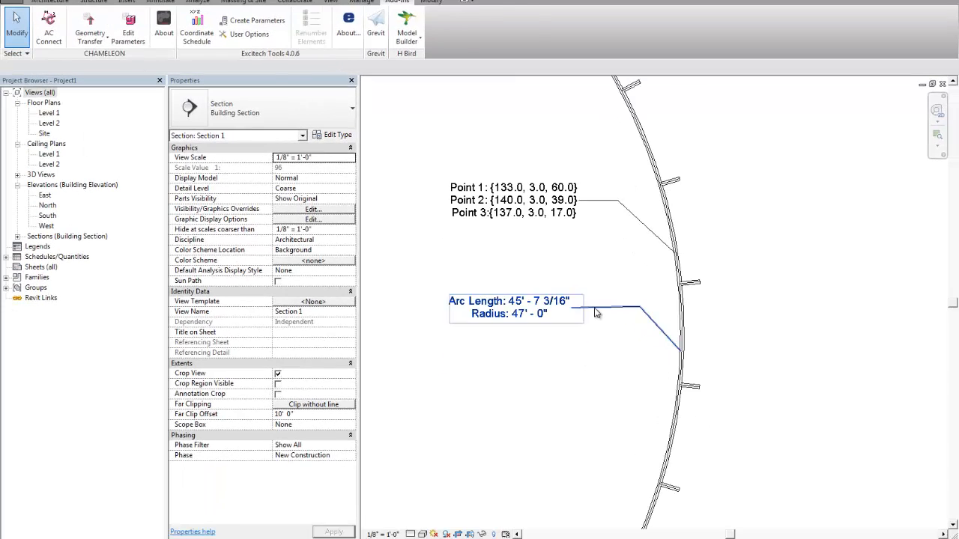
# - Nudge the arc length and radius tag into line with the point coordinates tag above it
pyautogui.click(595, 309)
pyautogui.moveTo(511, 322); pyautogui.dragTo(514, 322)
pyautogui.click(599, 347)
# - Open the family of the point coordinates tag in Section 1 for editing
pyautogui.scroll(-1, 609, 281)
pyautogui.moveTo(611, 277); pyautogui.dragTo(609, 279, button='middle')
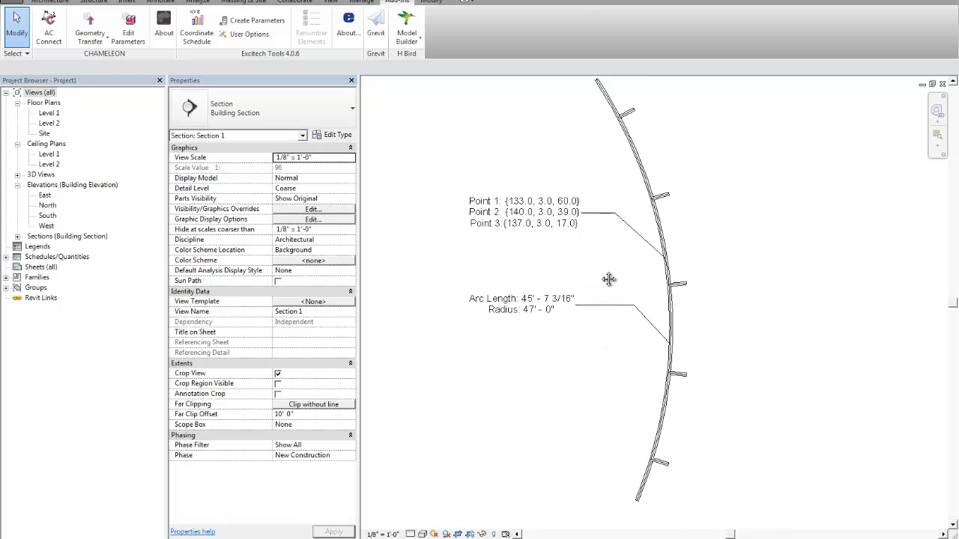
pyautogui.scroll(3, 609, 279)
pyautogui.click(557, 211)
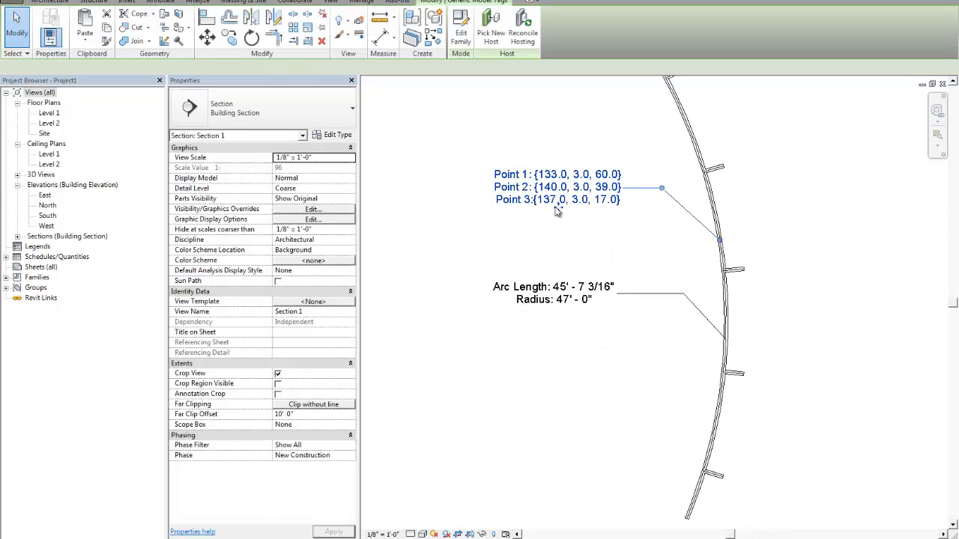
pyautogui.moveTo(599, 246); pyautogui.dragTo(597, 257, button='middle')
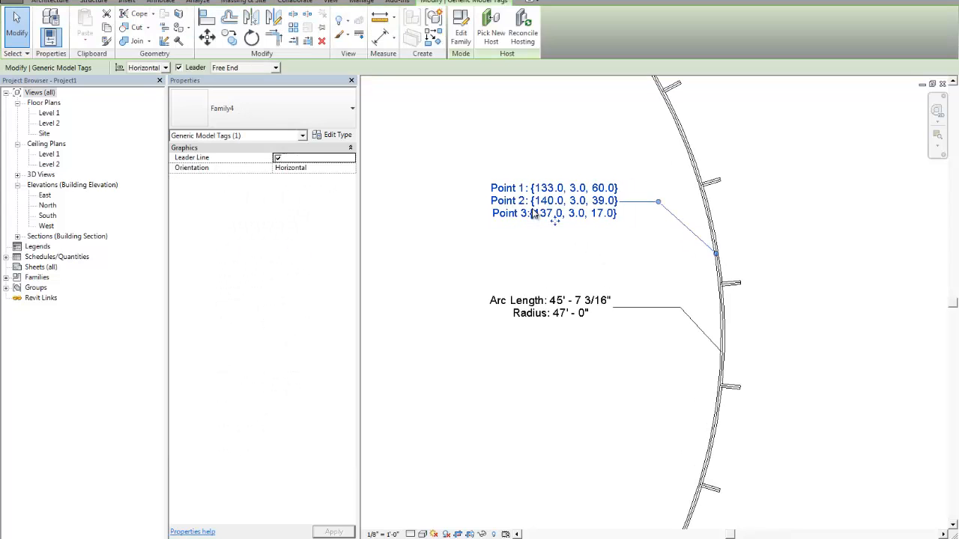
pyautogui.click(460, 41)
# - Add the shared parameter Type Name from the Framing group to the tag's label
pyautogui.click(541, 215)
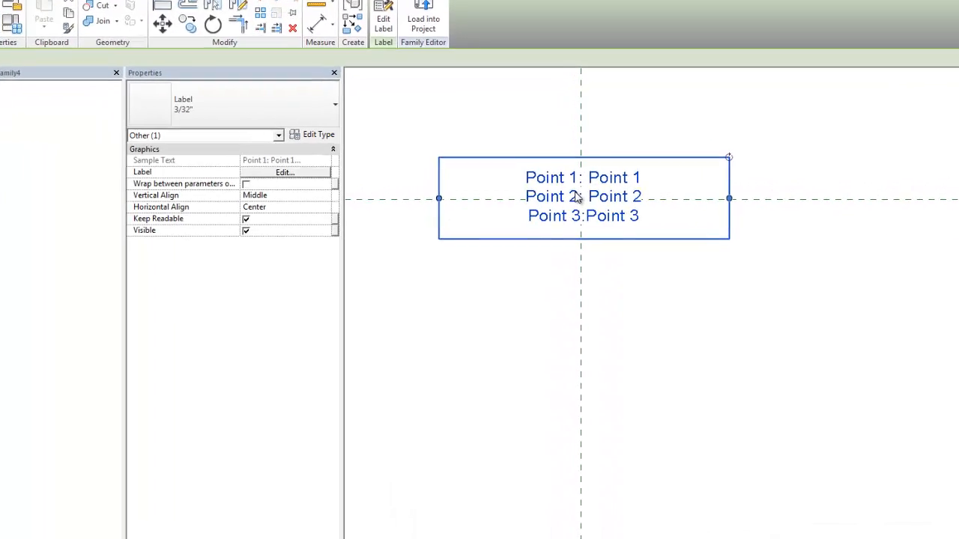
pyautogui.click(383, 21)
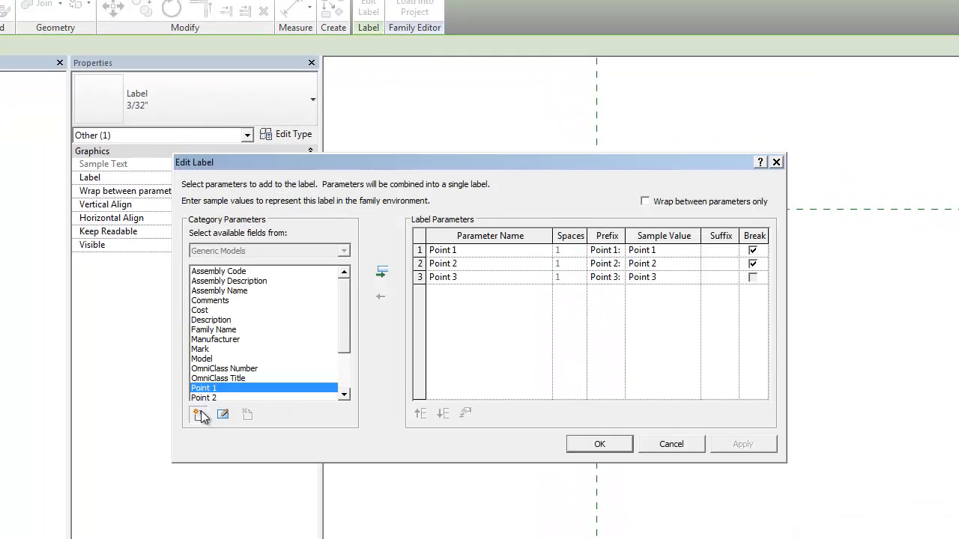
pyautogui.click(235, 376)
pyautogui.click(448, 209)
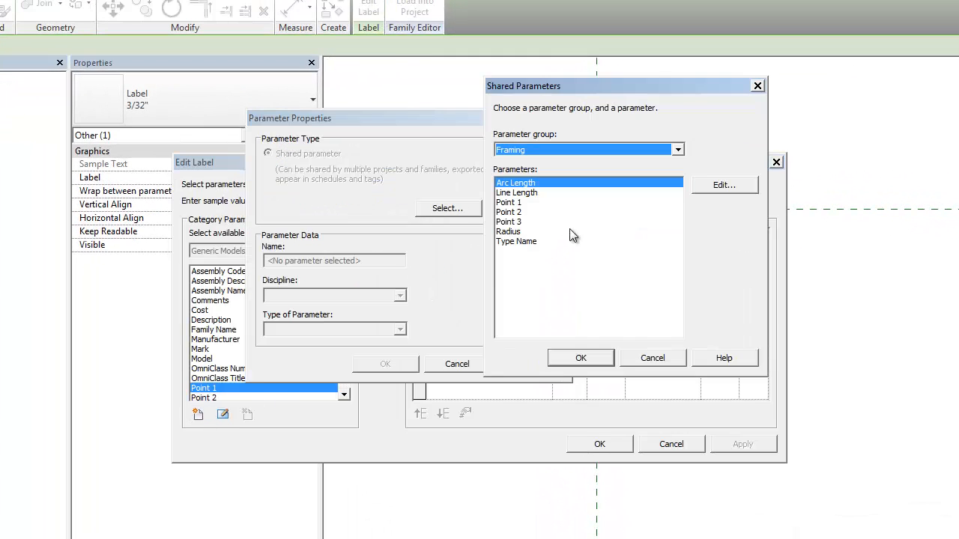
pyautogui.click(532, 241)
pyautogui.click(581, 356)
pyautogui.click(385, 364)
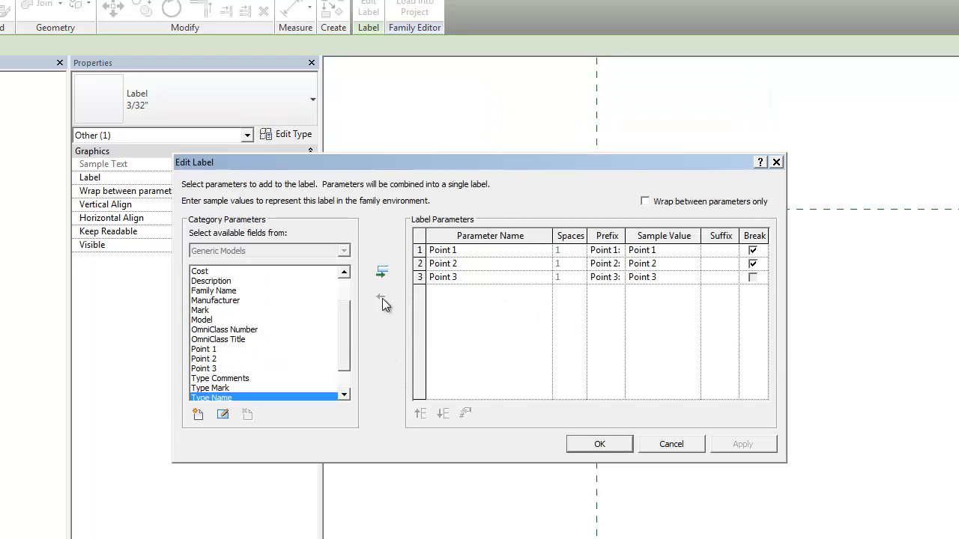
pyautogui.click(382, 272)
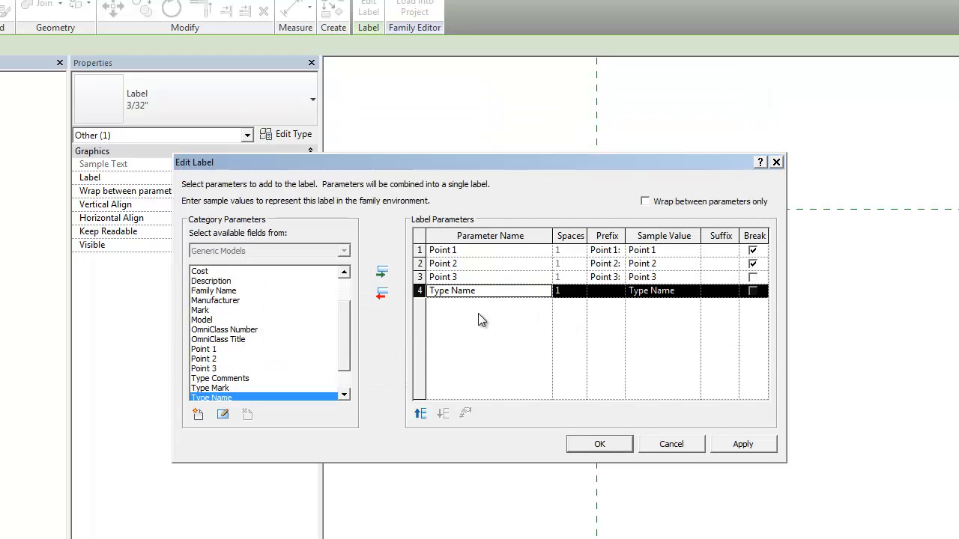
# - Make Type Name the label's first entry, with a line break after it and the prefix "Name:", and apply the label changes
pyautogui.click(421, 413)
pyautogui.click(421, 413)
pyautogui.click(421, 413)
pyautogui.click(753, 250)
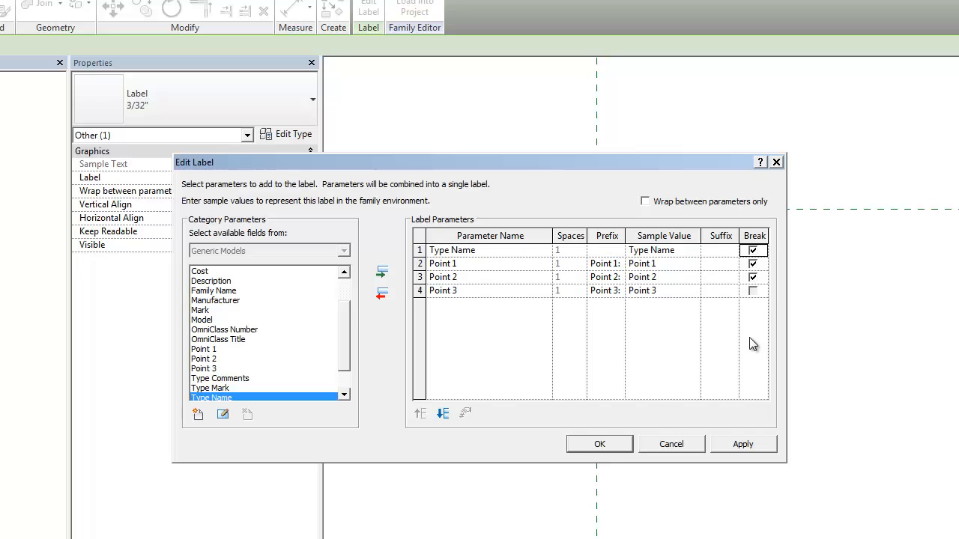
pyautogui.click(604, 251)
pyautogui.write('e:')
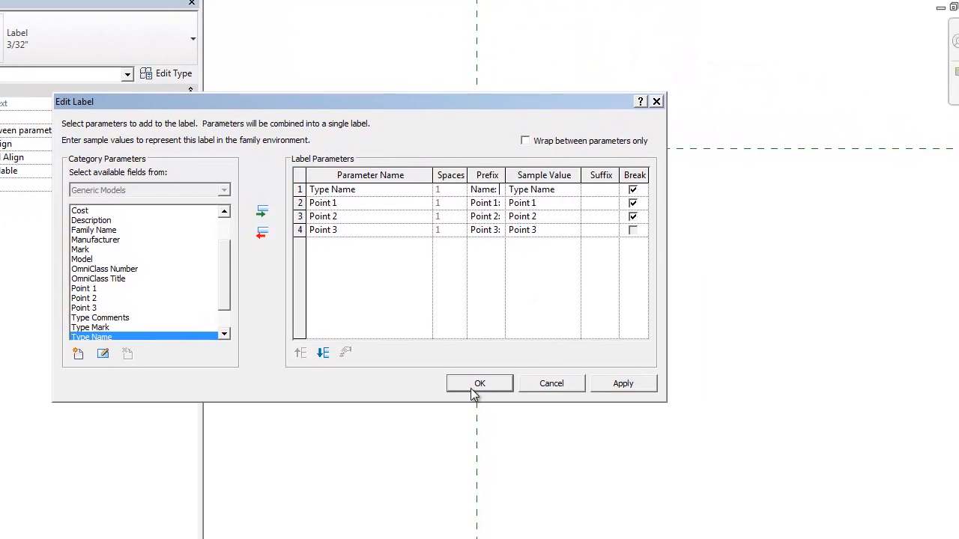
pyautogui.click(472, 387)
pyautogui.click(541, 283)
# - Reopen the label's parameter settings and look through the available category fields
pyautogui.scroll(-1, 536, 277)
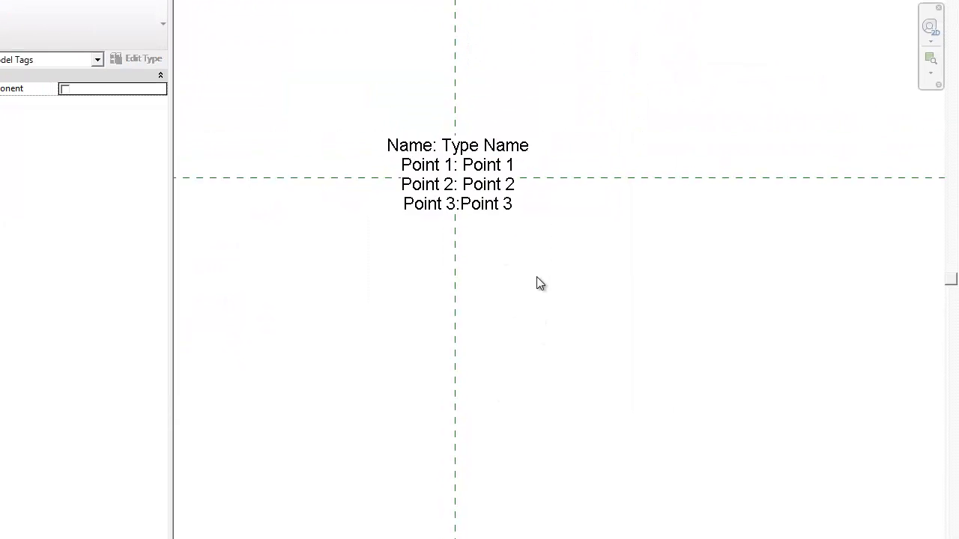
pyautogui.scroll(1, 466, 187)
pyautogui.click(483, 202)
pyautogui.click(340, 24)
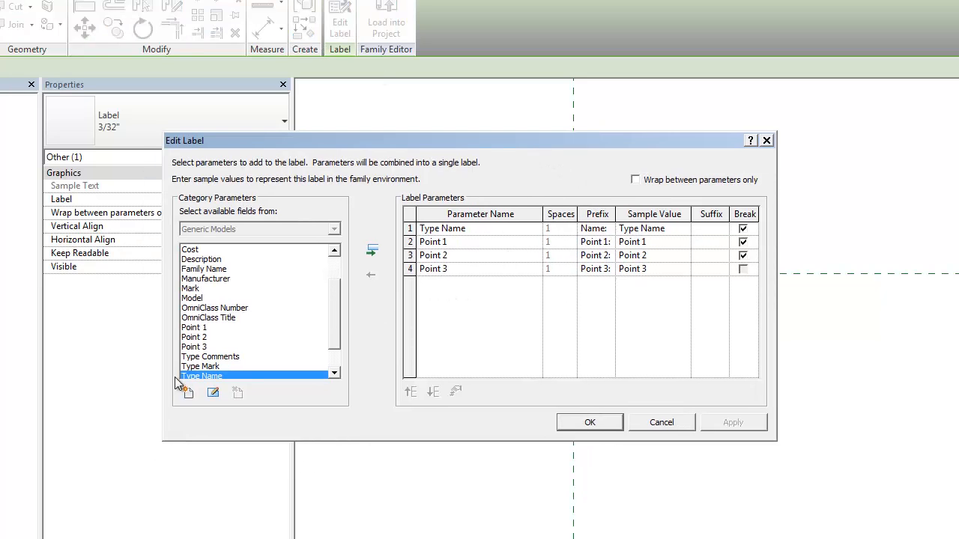
pyautogui.scroll(-1, 333, 360)
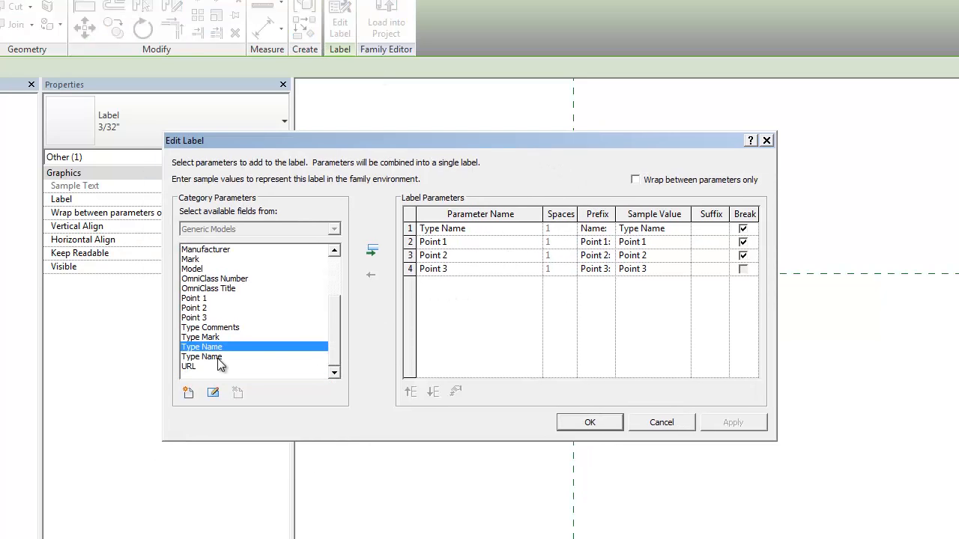
pyautogui.click(203, 279)
pyautogui.scroll(3, 228, 288)
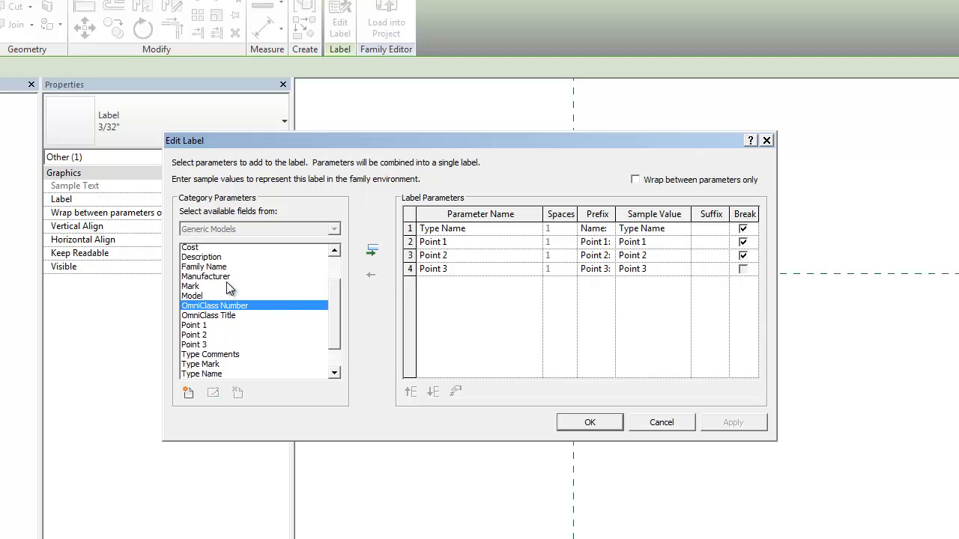
# - Add the shared Framing parameter Radius to the label with the prefix "Radius:" and a line break after Point 3
pyautogui.click(188, 393)
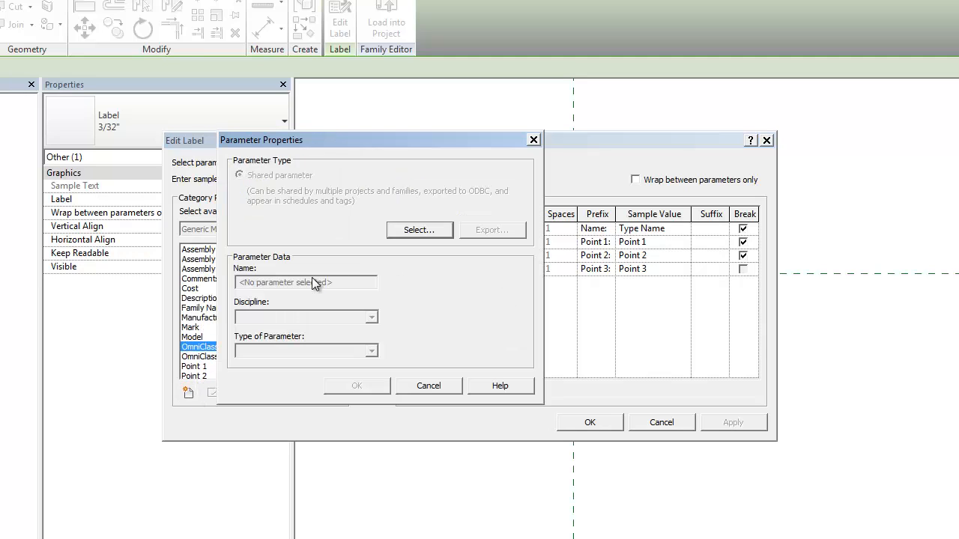
pyautogui.click(418, 236)
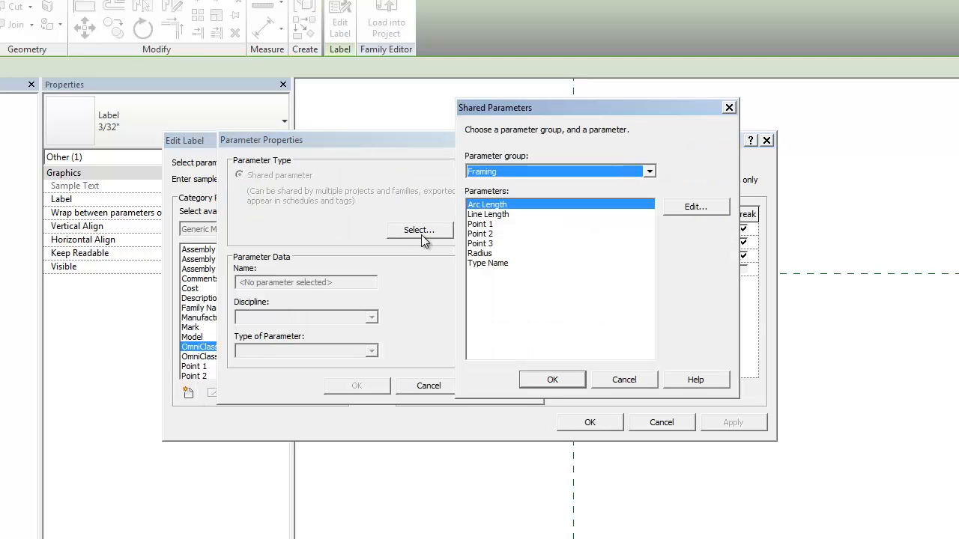
pyautogui.click(498, 253)
pyautogui.click(567, 378)
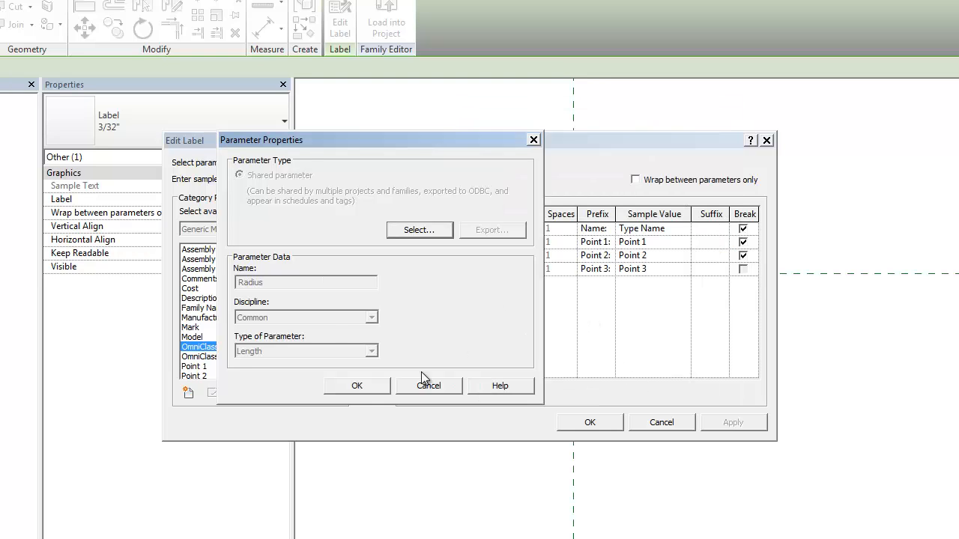
pyautogui.press('Return')
pyautogui.click(371, 250)
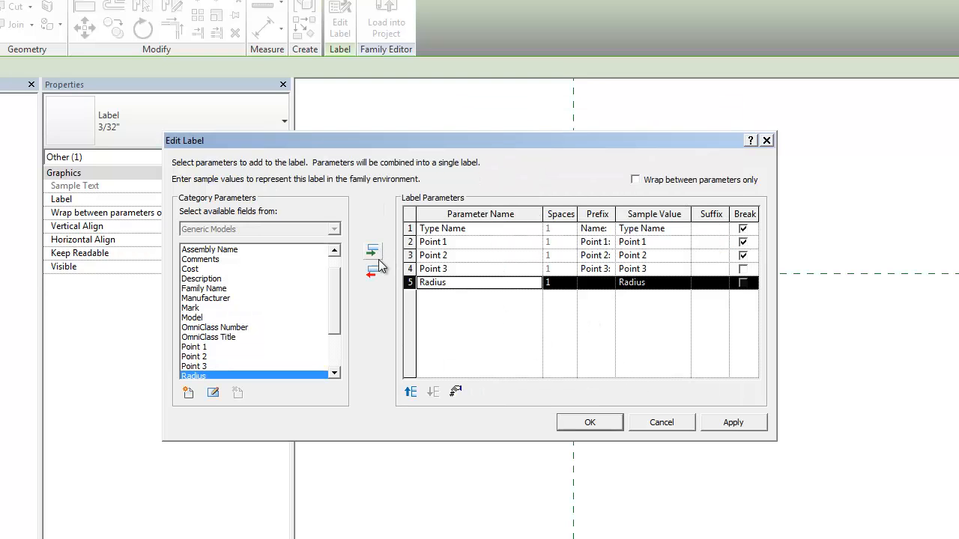
pyautogui.click(600, 283)
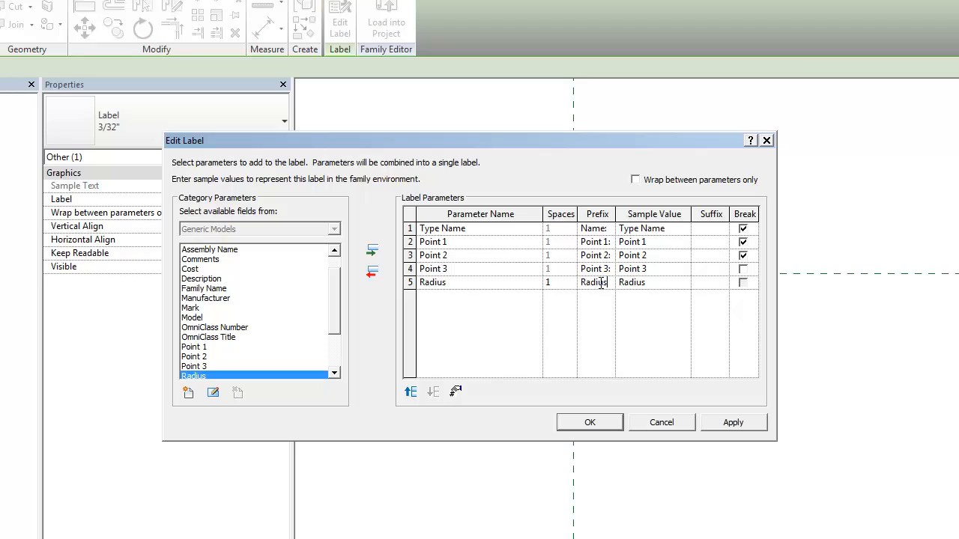
pyautogui.click(743, 269)
# - Add the shared Framing parameter Arc Length with the prefix "Arc Length:", break the line after Radius, and apply the label
pyautogui.click(194, 396)
pyautogui.click(423, 233)
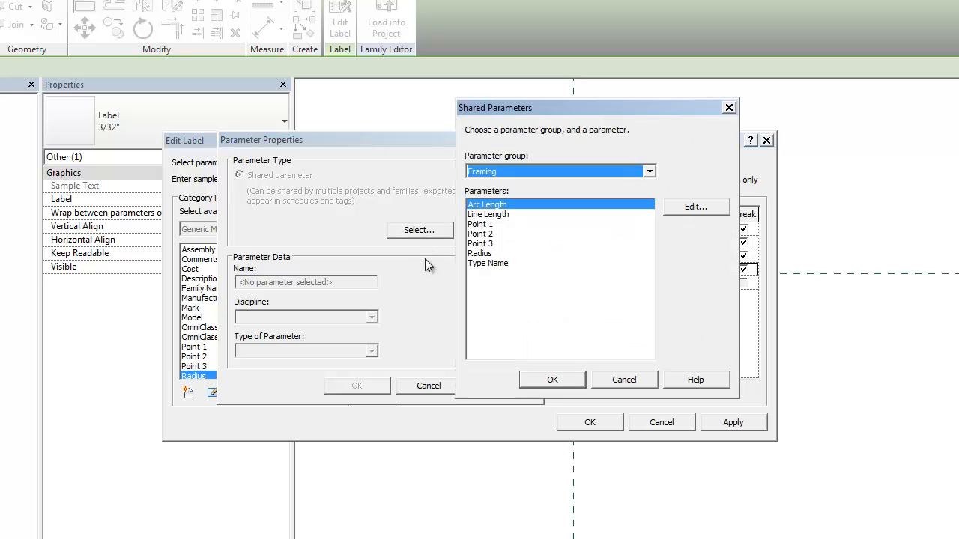
pyautogui.click(498, 214)
pyautogui.click(496, 204)
pyautogui.click(562, 380)
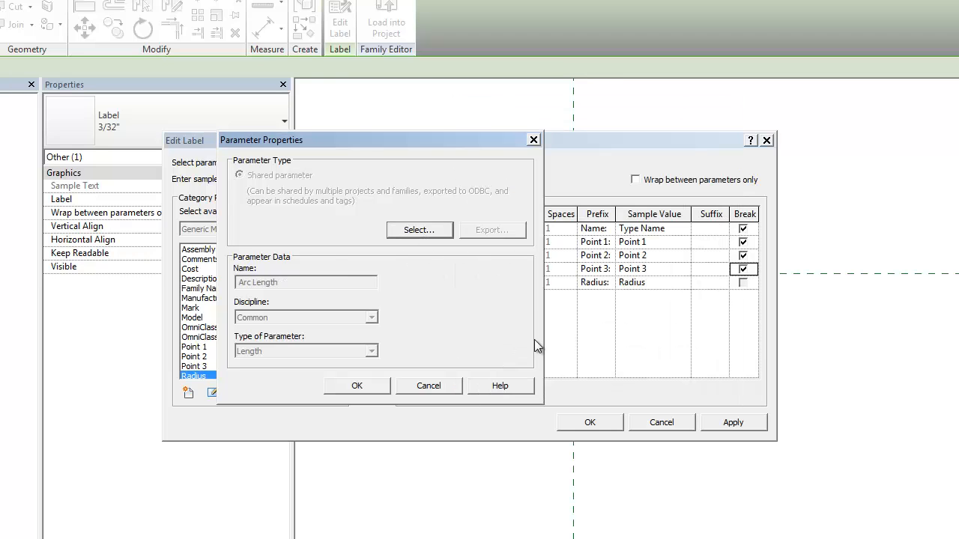
pyautogui.click(367, 386)
pyautogui.click(371, 250)
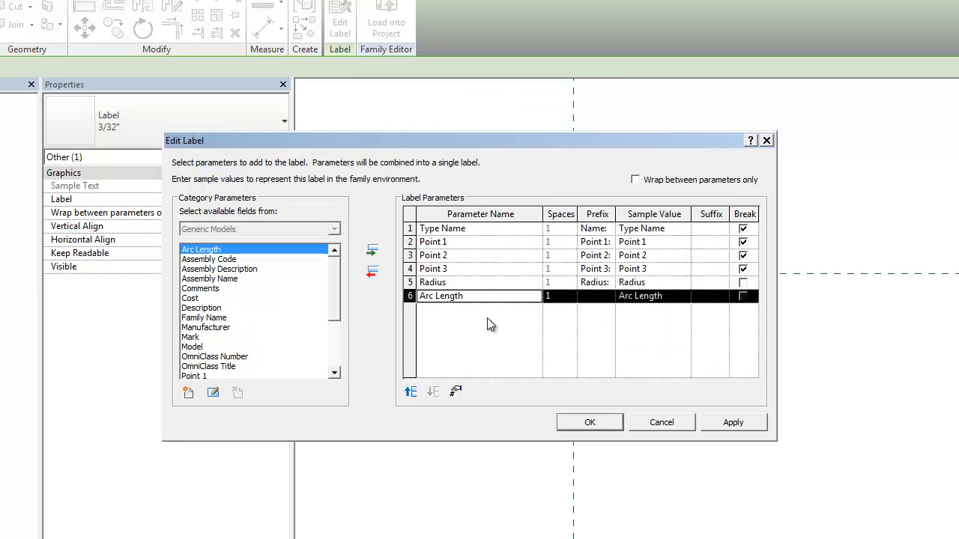
pyautogui.click(598, 298)
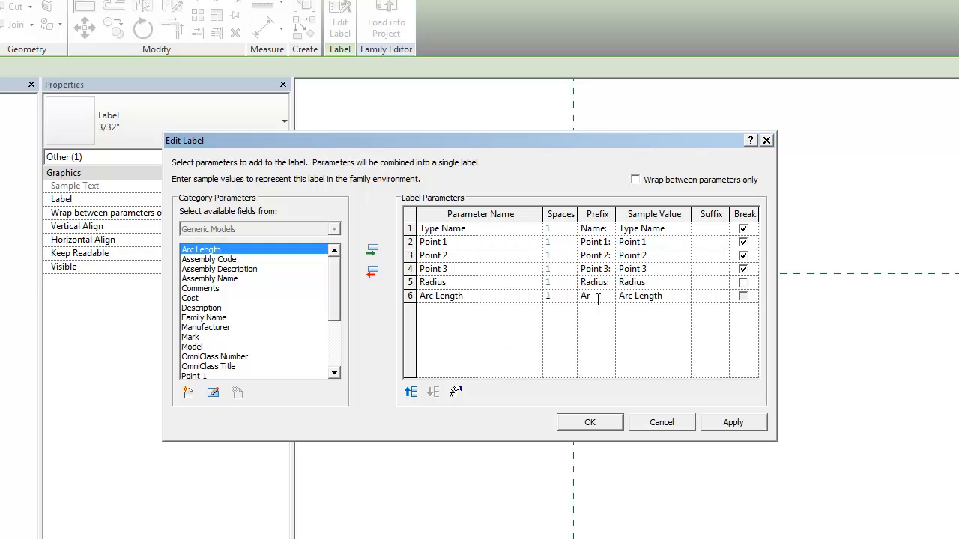
pyautogui.write('Arc Length')
pyautogui.click(743, 282)
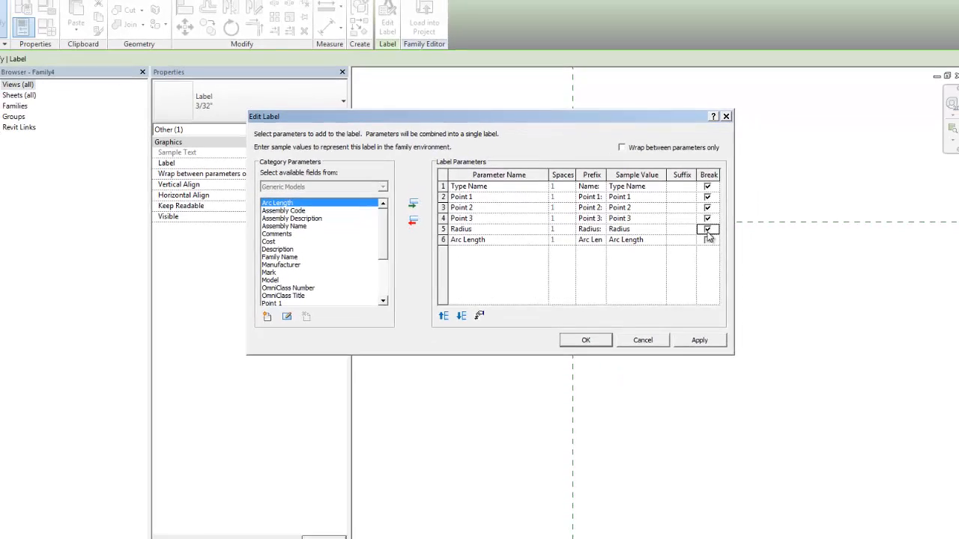
pyautogui.click(586, 340)
pyautogui.click(660, 351)
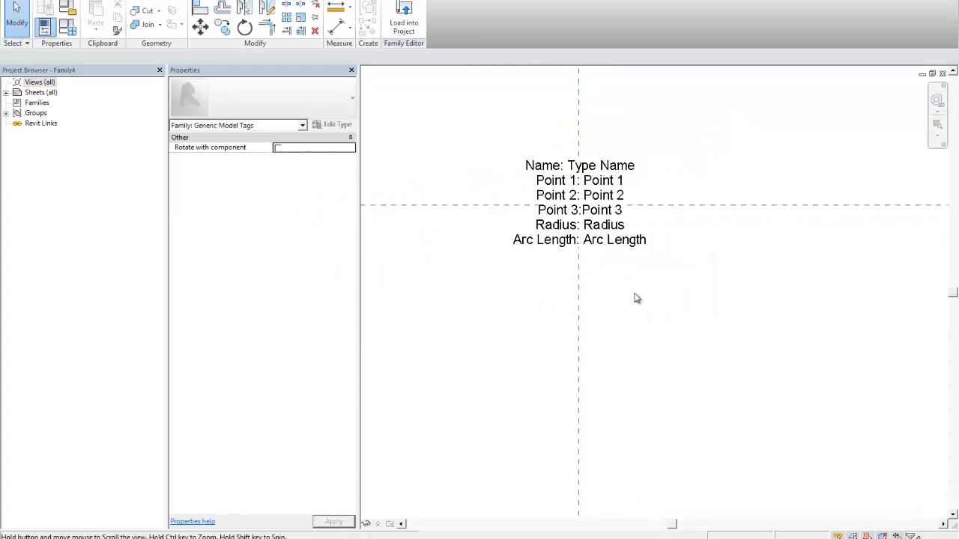
# - Set the label's horizontal alignment to Left and move it to the right of the vertical reference line
pyautogui.click(622, 247)
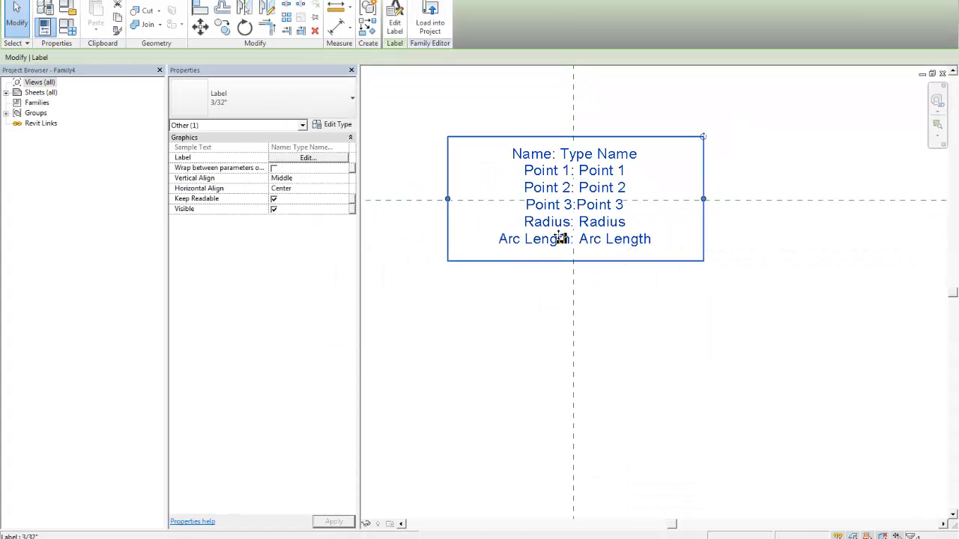
pyautogui.click(394, 19)
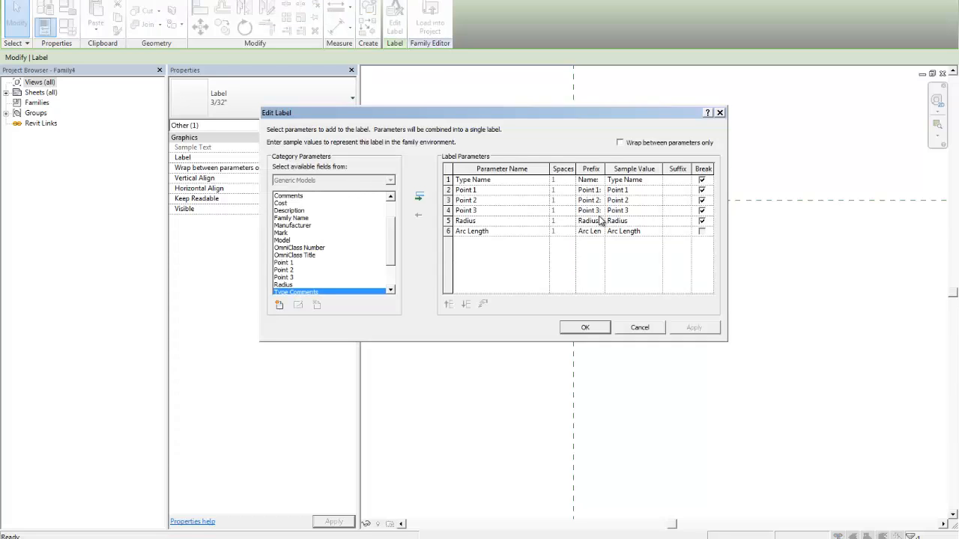
pyautogui.press('Return')
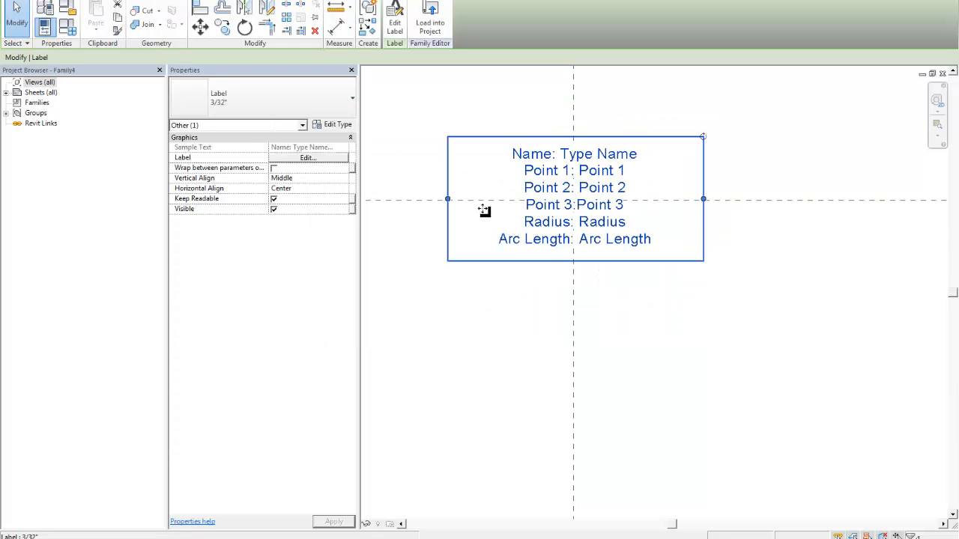
pyautogui.click(329, 188)
pyautogui.click(346, 188)
pyautogui.click(292, 197)
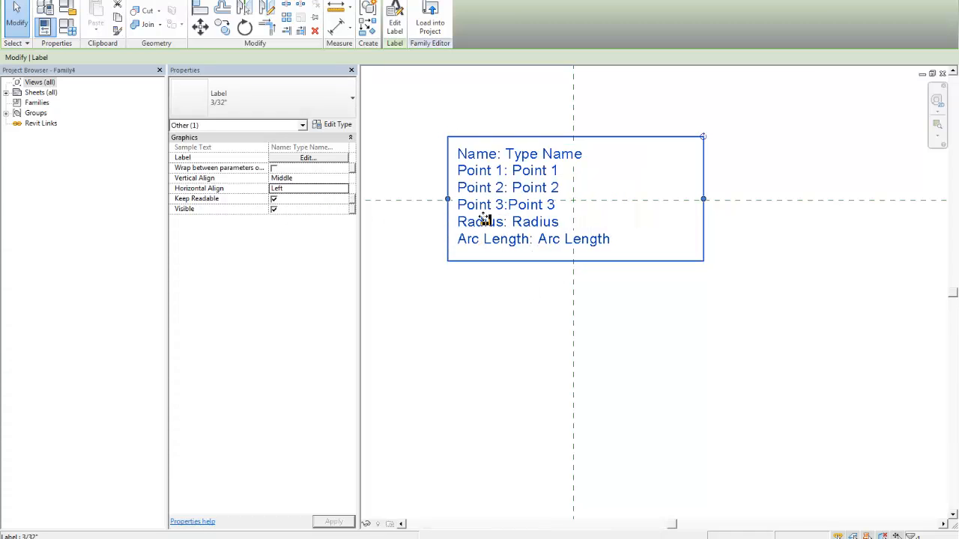
pyautogui.moveTo(487, 220); pyautogui.dragTo(610, 221)
pyautogui.click(659, 318)
# - Load the edited tag family into Project1.rvt
pyautogui.click(407, 13)
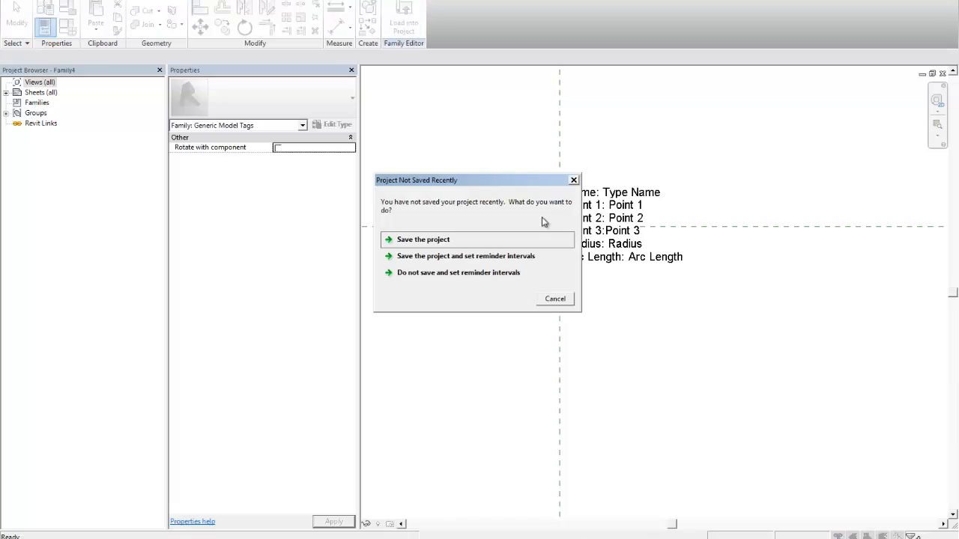
pyautogui.click(442, 256)
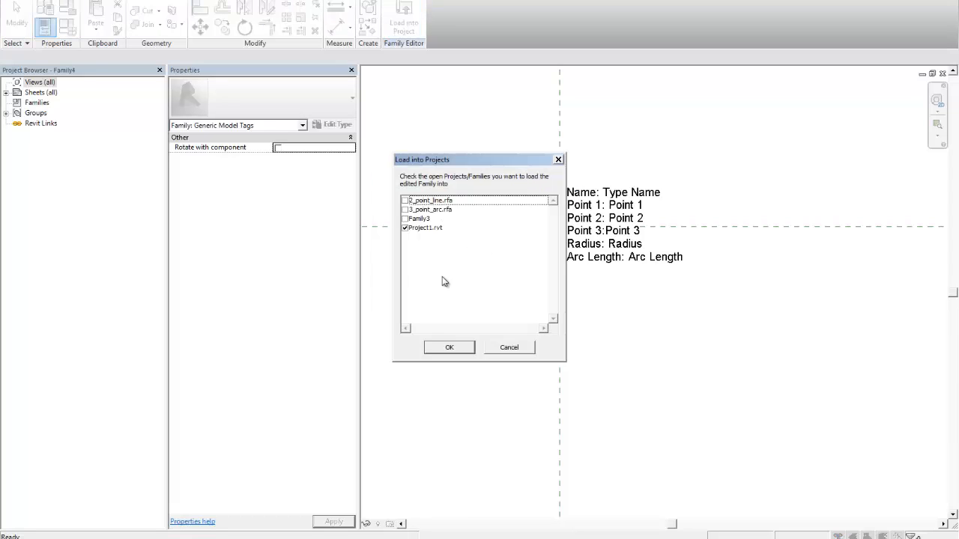
pyautogui.click(450, 346)
pyautogui.click(533, 232)
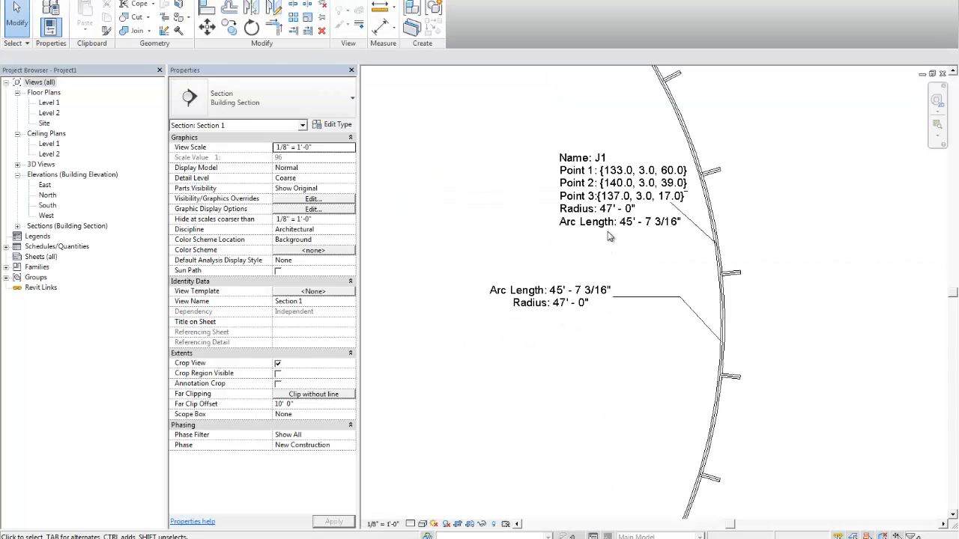
# - Move the expanded tag's text further left from the arc and shift its leader elbow closer to the text
pyautogui.click(610, 237)
pyautogui.moveTo(628, 232); pyautogui.dragTo(536, 232)
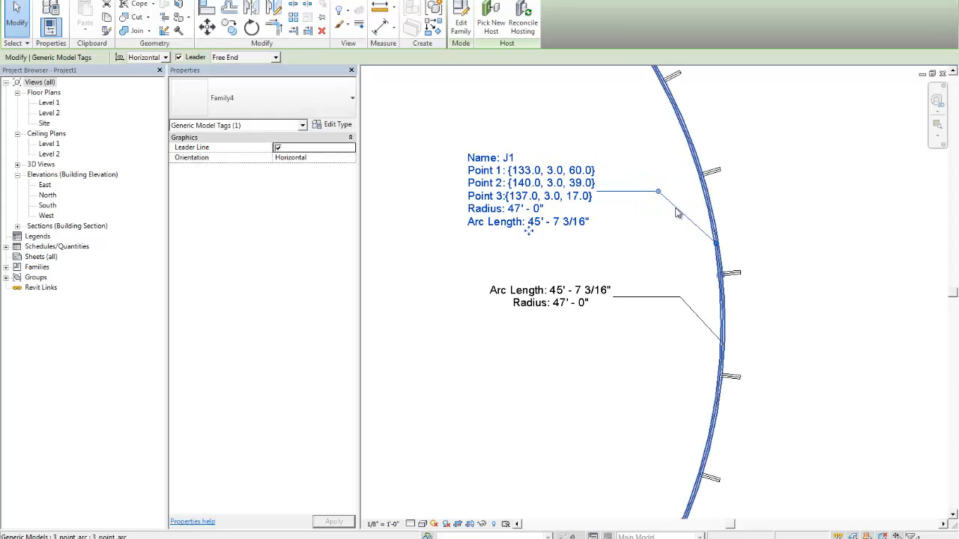
pyautogui.moveTo(657, 192); pyautogui.dragTo(631, 192)
# - Delete the lower tag with only arc length and radius, and select the remaining combined tag
pyautogui.click(561, 304)
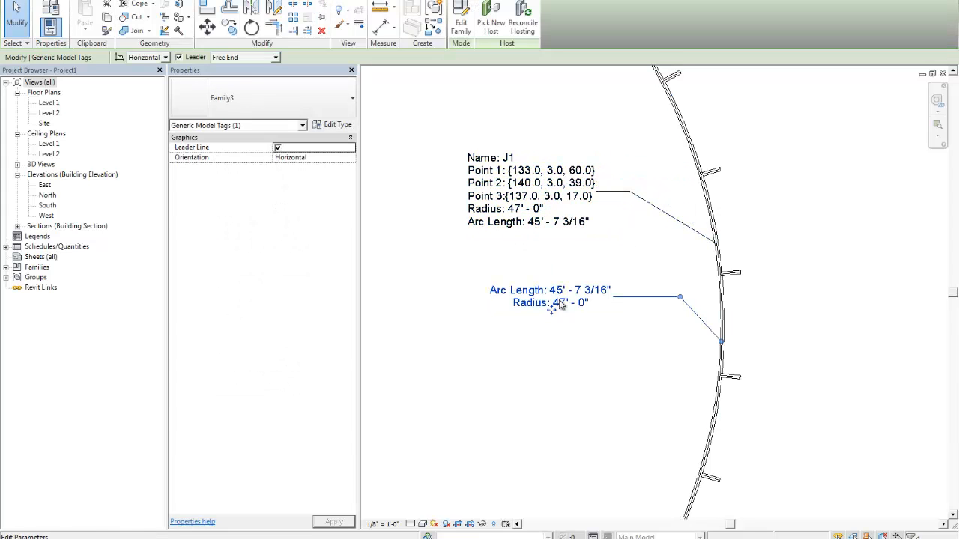
pyautogui.press('Delete')
pyautogui.scroll(-1, 551, 285)
pyautogui.click(531, 173)
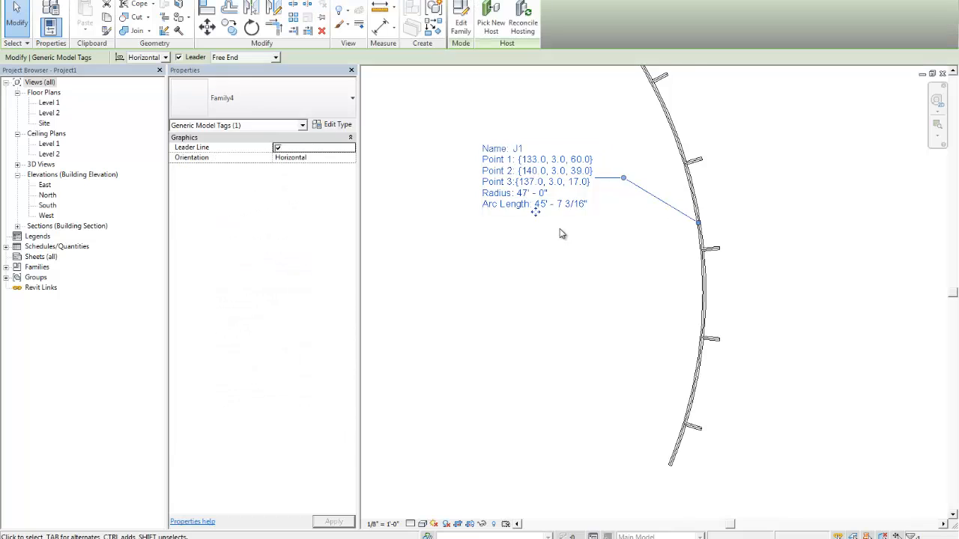
# - Set the combined tag type's leader arrowhead to Dot Filled 1/8"
pyautogui.scroll(1, 582, 233)
pyautogui.moveTo(583, 232); pyautogui.dragTo(580, 253, button='middle')
pyautogui.click(335, 126)
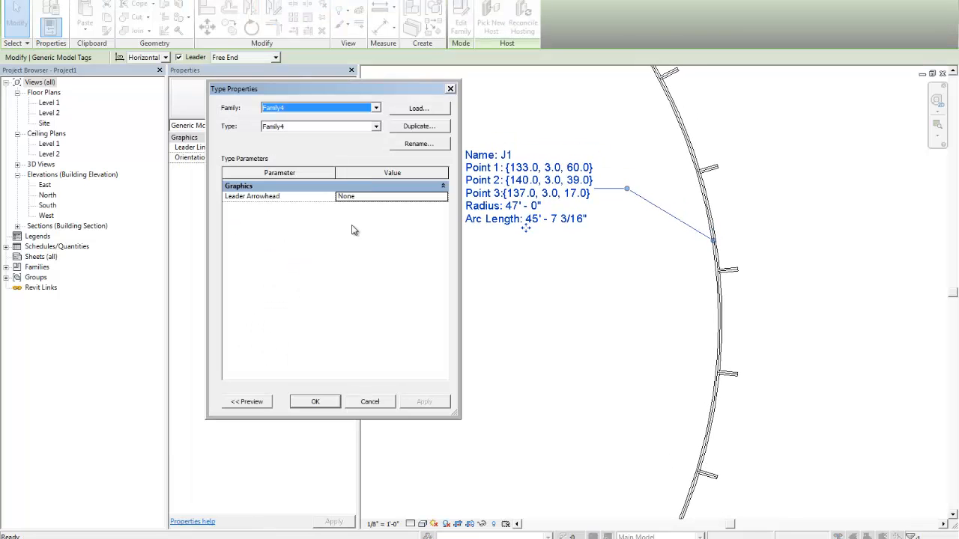
pyautogui.click(442, 196)
pyautogui.scroll(-3, 402, 235)
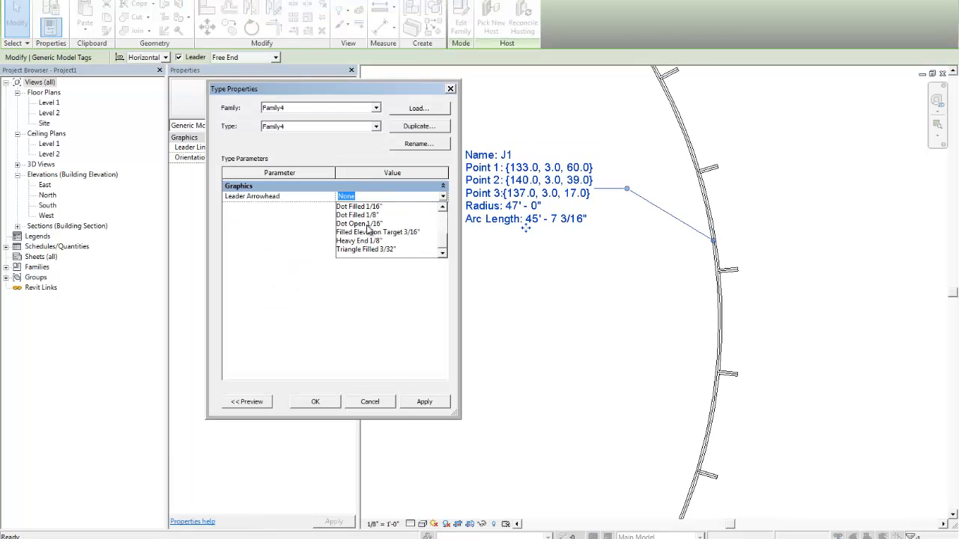
pyautogui.click(362, 215)
pyautogui.click(425, 403)
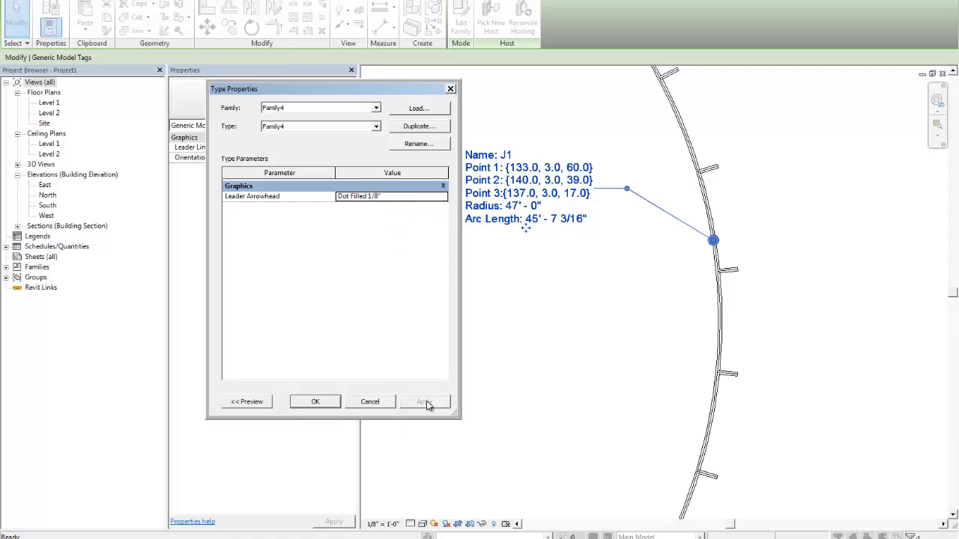
pyautogui.click(305, 408)
pyautogui.click(652, 300)
pyautogui.scroll(-2, 646, 305)
pyautogui.moveTo(642, 319); pyautogui.dragTo(647, 305, button='middle')
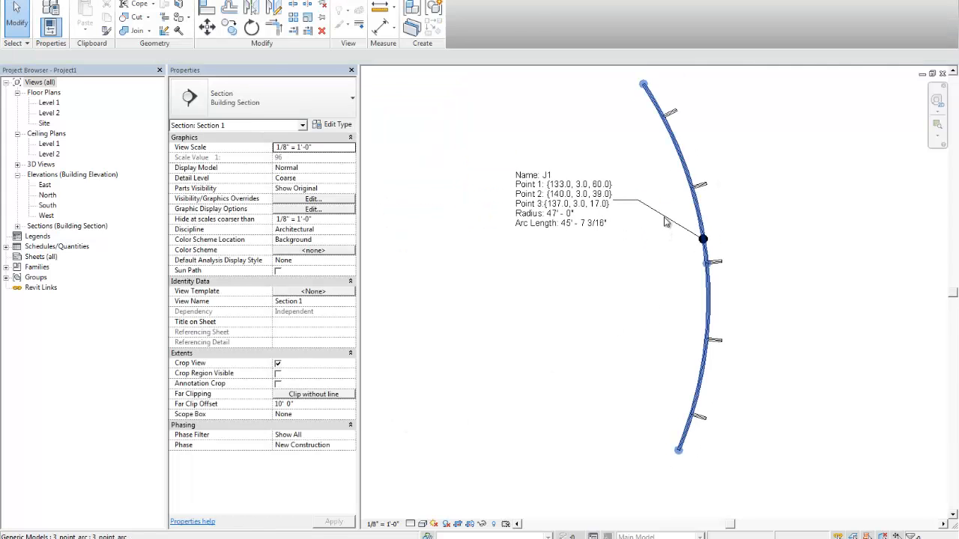
# - Set the combined tag type's leader arrowhead to Arrow Filled 30 Degree
pyautogui.click(664, 216)
pyautogui.scroll(1, 664, 216)
pyautogui.click(339, 125)
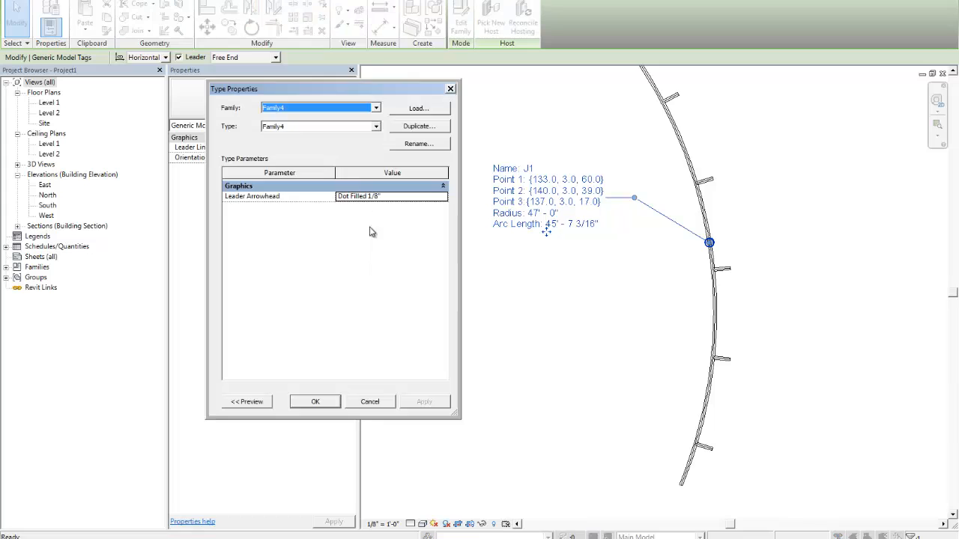
pyautogui.click(389, 196)
pyautogui.click(442, 196)
pyautogui.scroll(2, 397, 237)
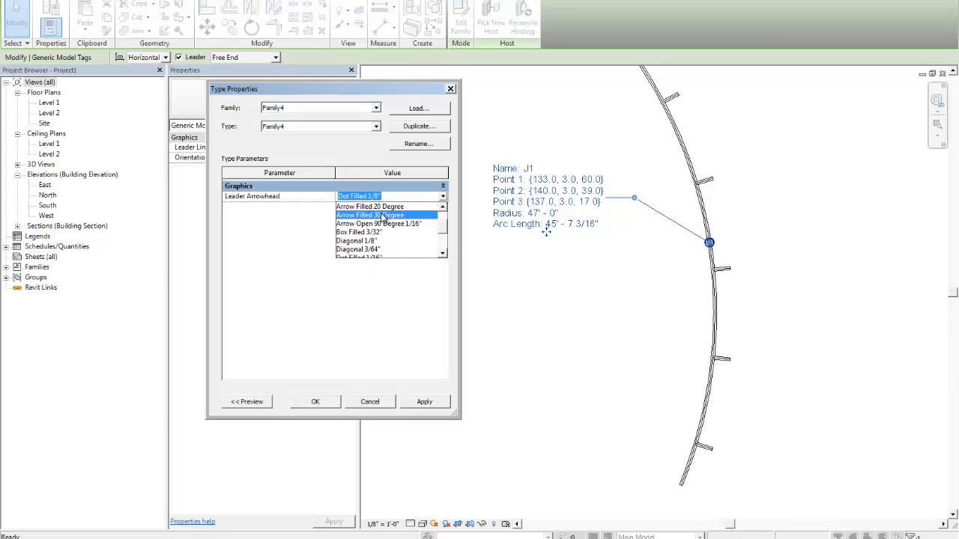
pyautogui.click(370, 215)
pyautogui.click(427, 403)
pyautogui.click(314, 403)
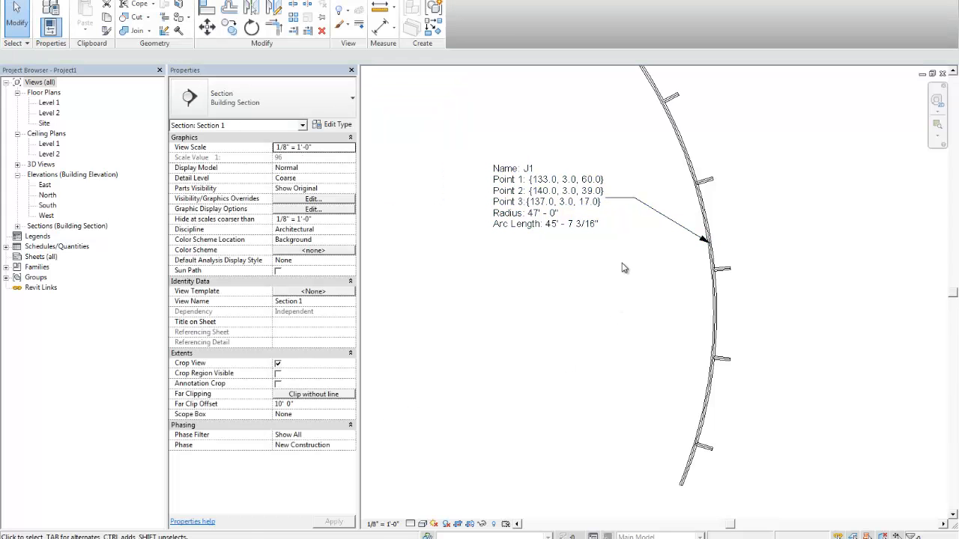
pyautogui.click(571, 255)
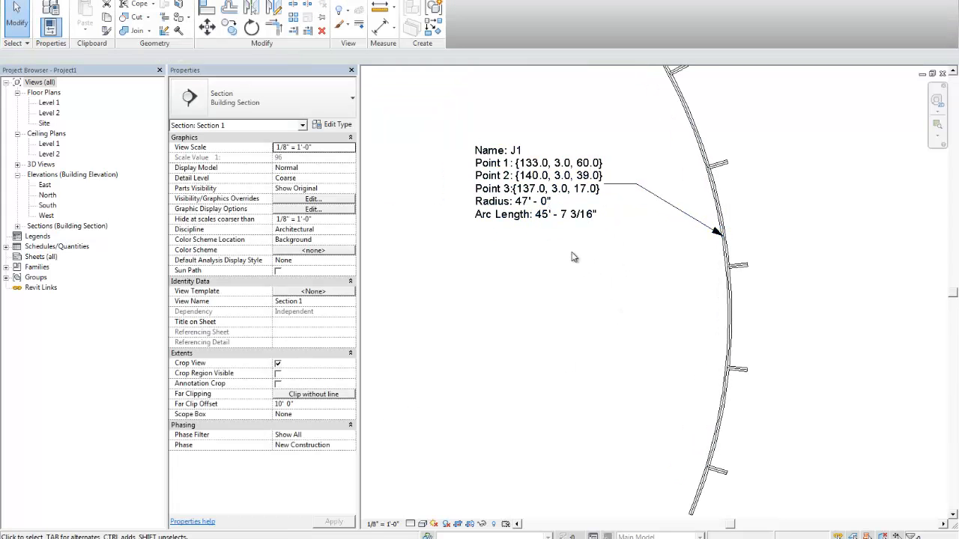
# - Move the combined tag's text slightly closer to its leader elbow and deselect the tag
pyautogui.scroll(-3, 595, 280)
pyautogui.scroll(3, 586, 250)
pyautogui.moveTo(587, 248); pyautogui.dragTo(581, 243, button='middle')
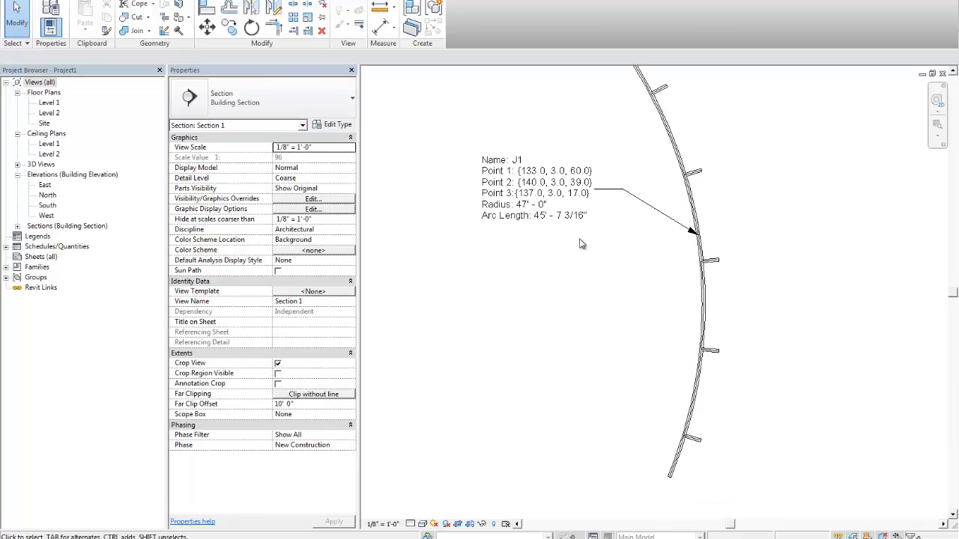
pyautogui.moveTo(595, 189); pyautogui.dragTo(600, 224, button='middle')
pyautogui.scroll(1, 600, 224)
pyautogui.click(512, 248)
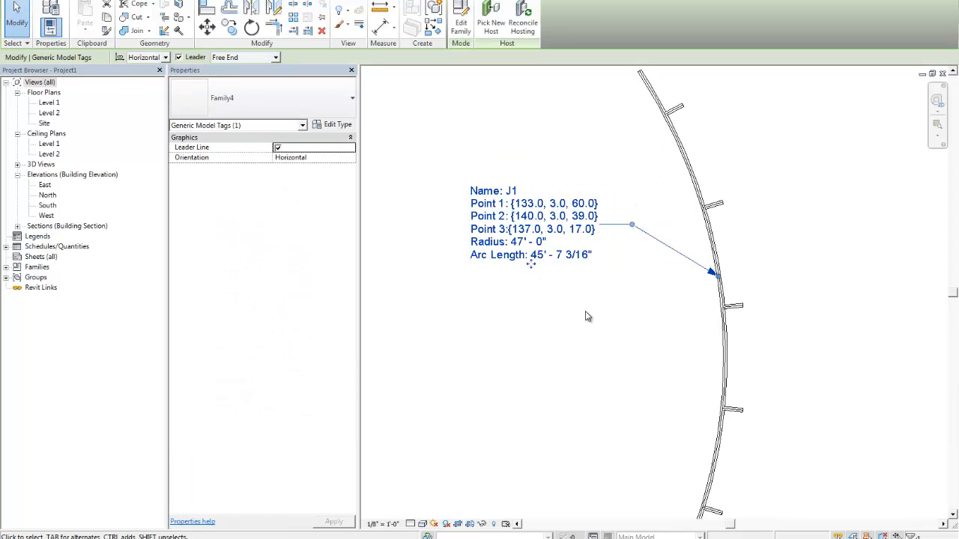
pyautogui.click(564, 302)
pyautogui.moveTo(588, 316); pyautogui.dragTo(604, 299, button='middle')
pyautogui.scroll(-1, 559, 301)
pyautogui.scroll(1, 531, 330)
pyautogui.click(519, 229)
pyautogui.moveTo(511, 253); pyautogui.dragTo(551, 287)
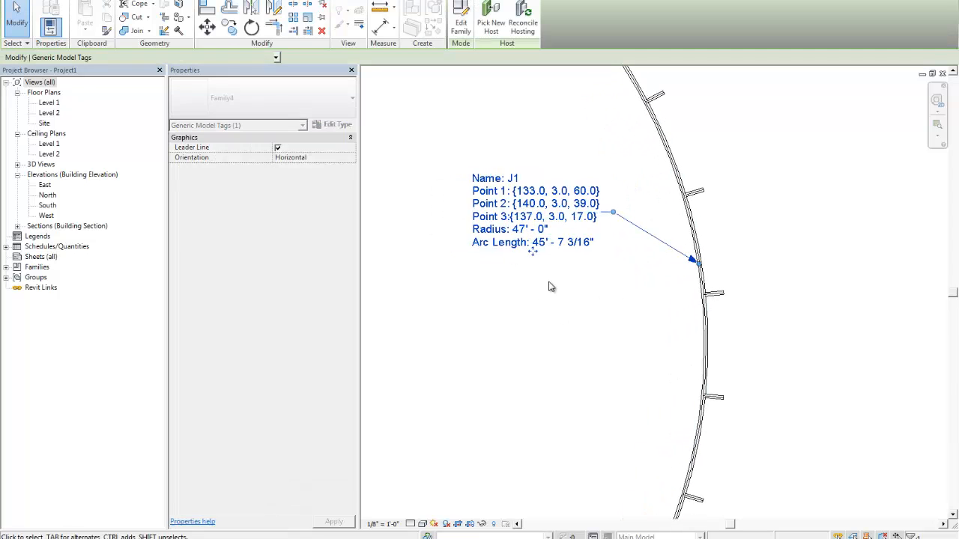
pyautogui.click(549, 287)
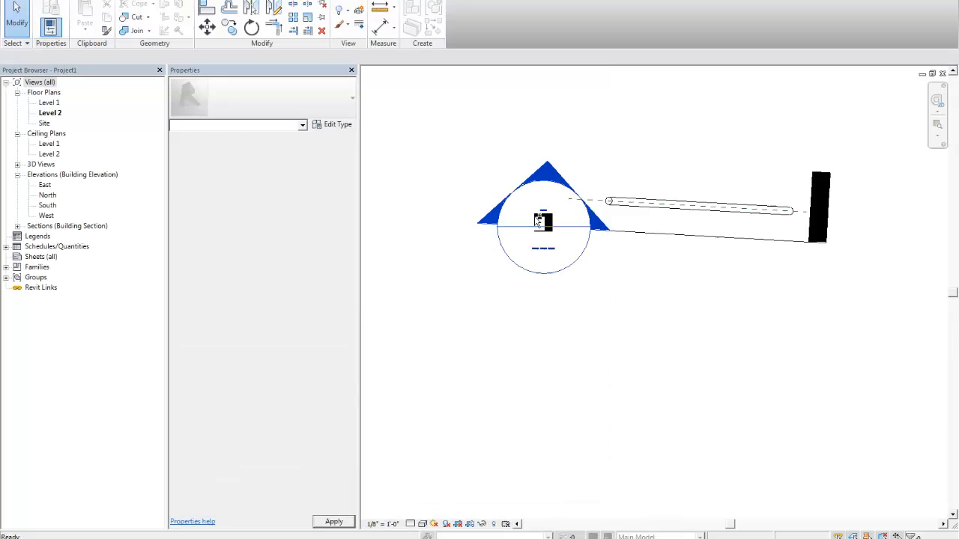
# - Switch to the Generic Model Schedule and add Type Name as its first scheduled field
pyautogui.hotkey('ctrl', 'Tab')
pyautogui.click(308, 219)
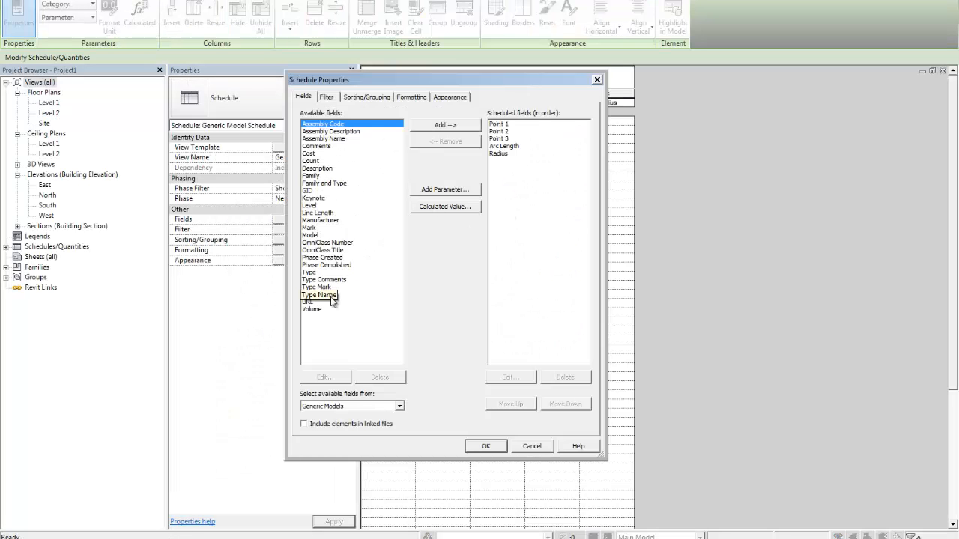
pyautogui.click(331, 296)
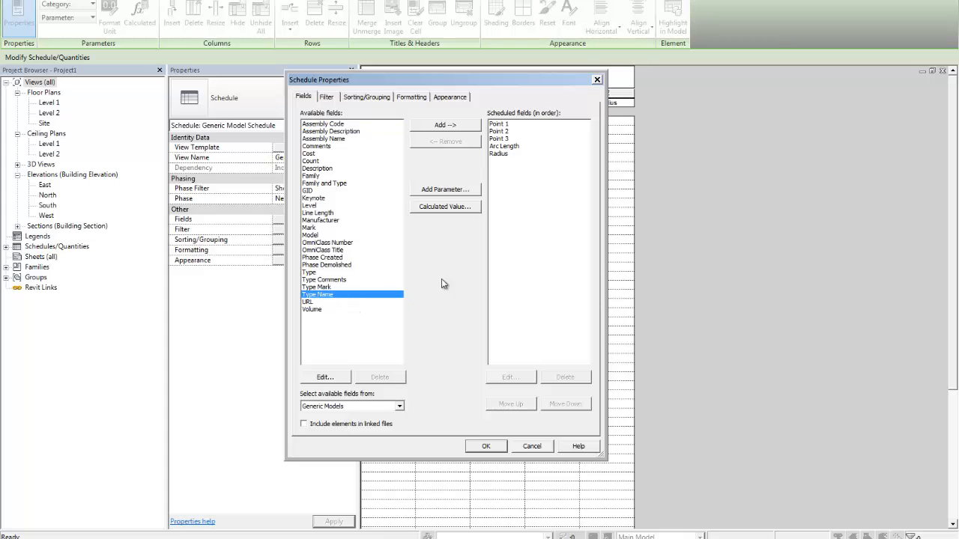
pyautogui.click(459, 126)
pyautogui.click(511, 403)
pyautogui.click(512, 404)
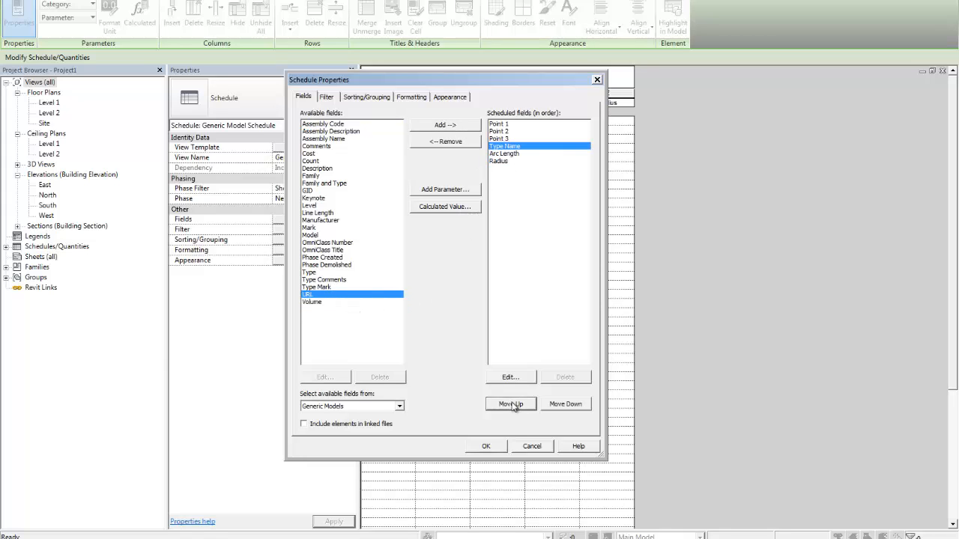
pyautogui.click(511, 403)
pyautogui.click(511, 404)
pyautogui.click(511, 404)
# - Sort the Generic Model Schedule by Type Name in descending order
pyautogui.click(369, 97)
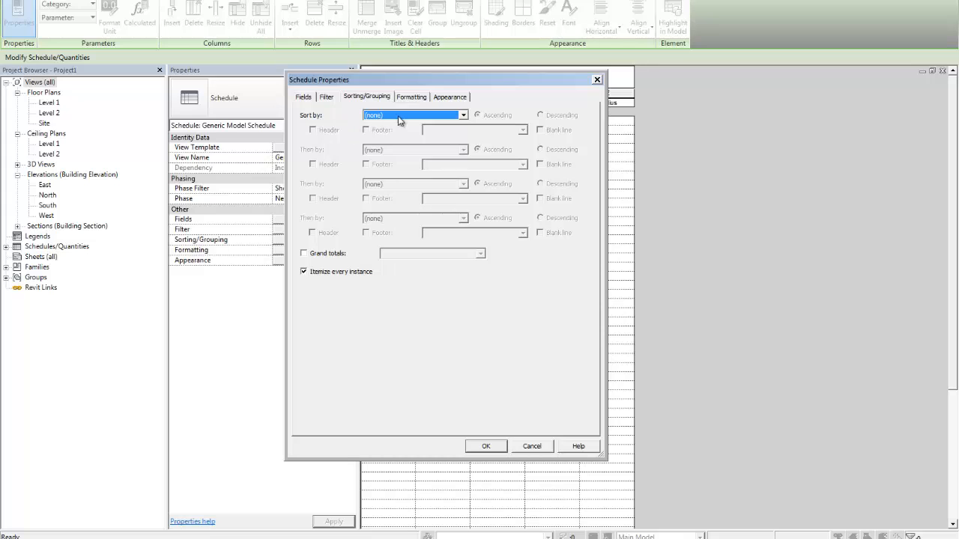
pyautogui.click(403, 118)
pyautogui.click(379, 133)
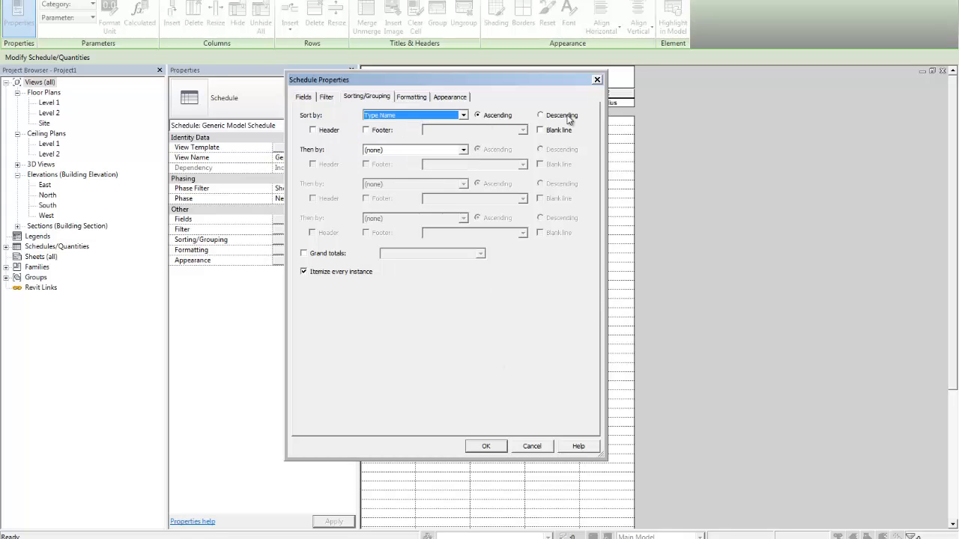
pyautogui.click(486, 445)
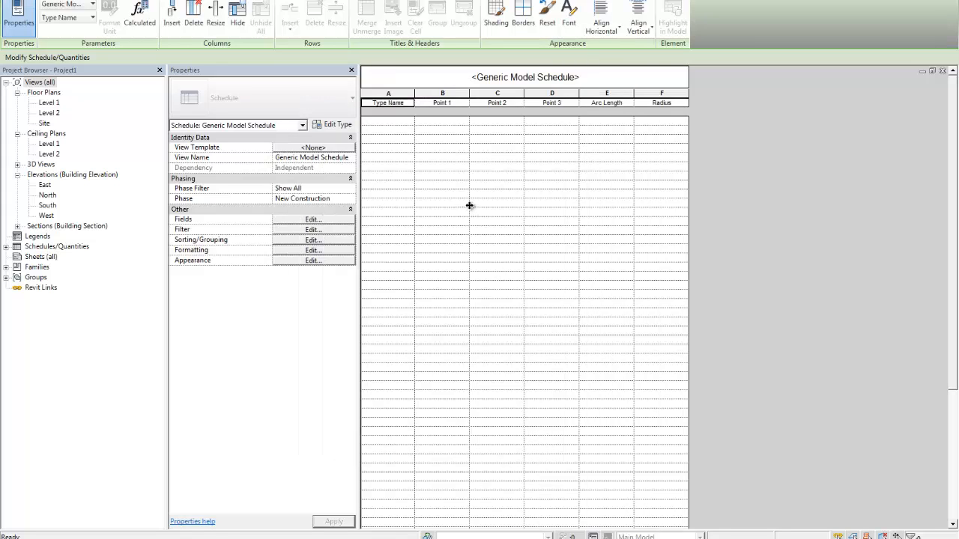
# - Review the schedule's filter and sorting settings, and switch to the 3D view of the arcs
pyautogui.click(299, 220)
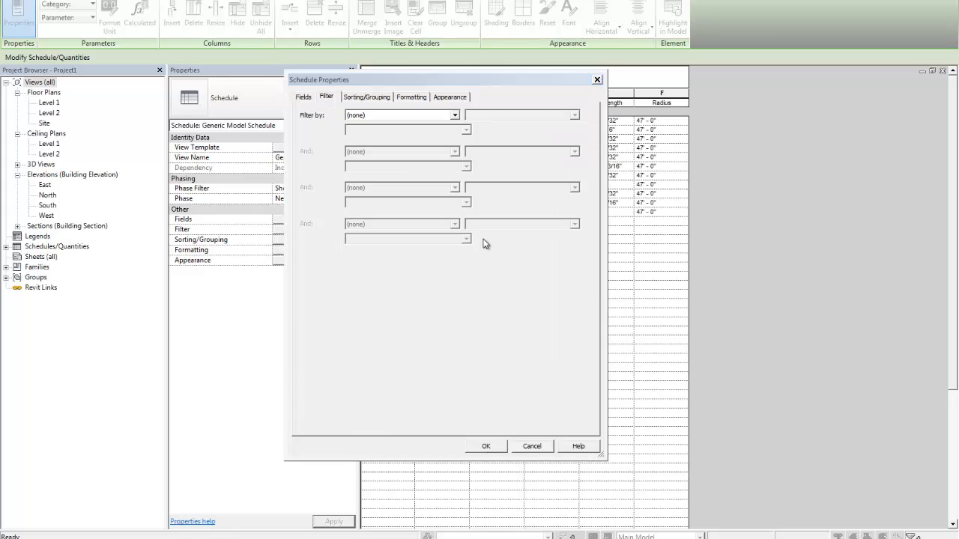
pyautogui.click(355, 100)
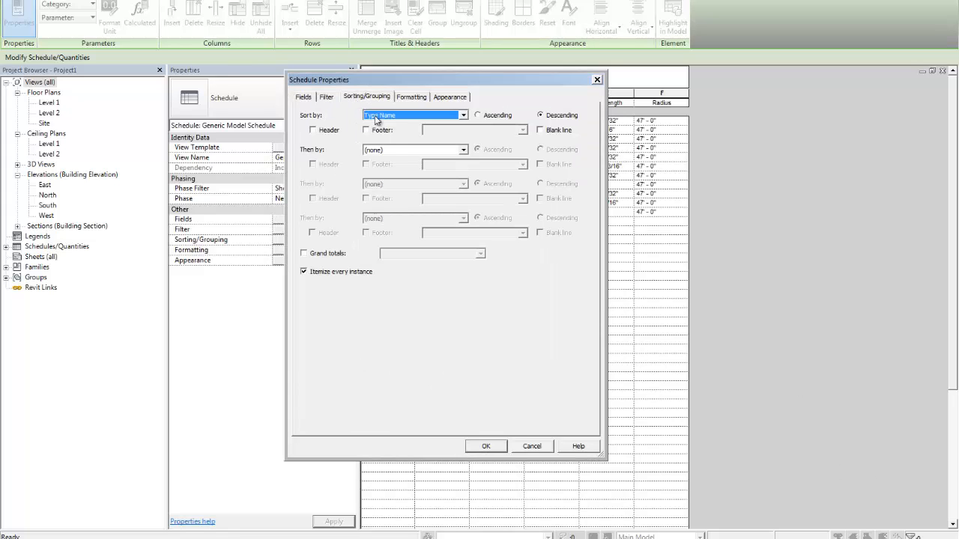
pyautogui.click(492, 449)
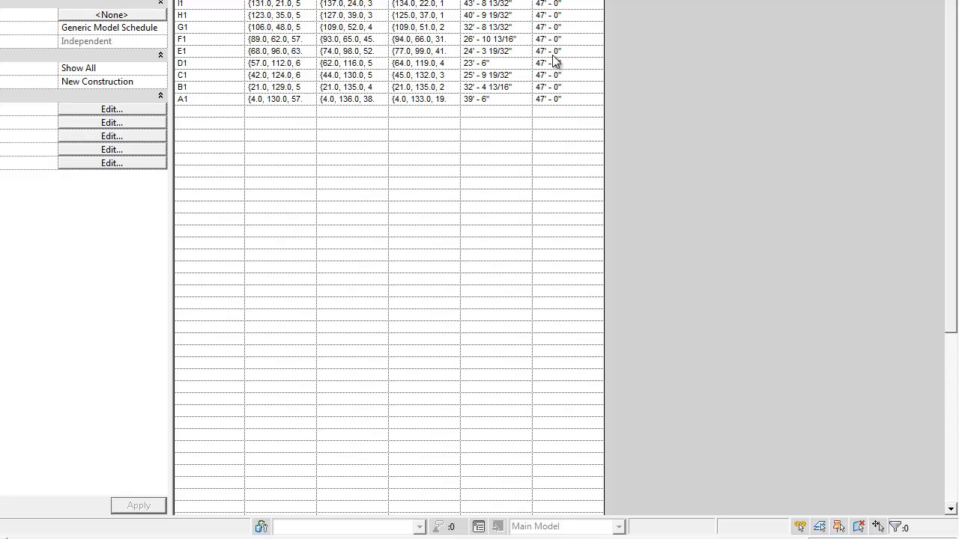
pyautogui.hotkey('ctrl', 'Tab')
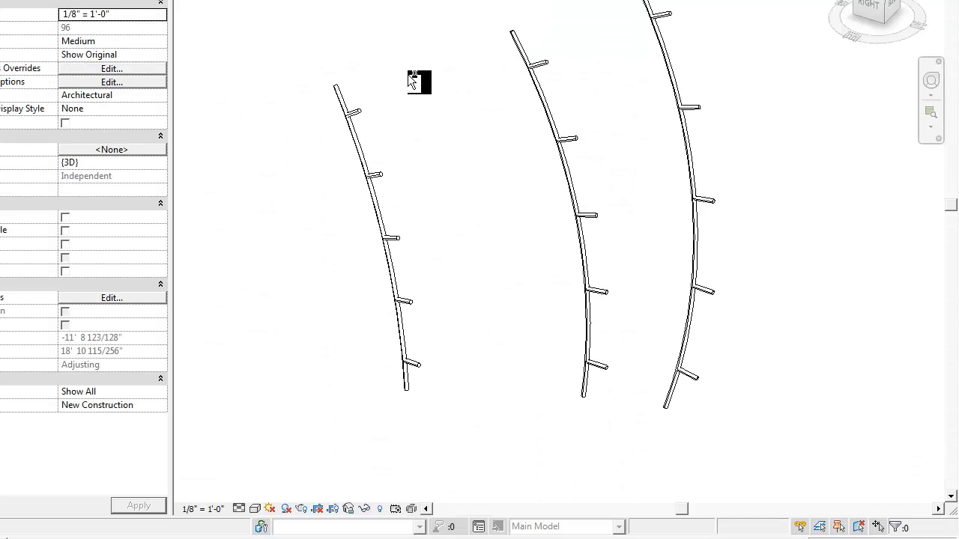
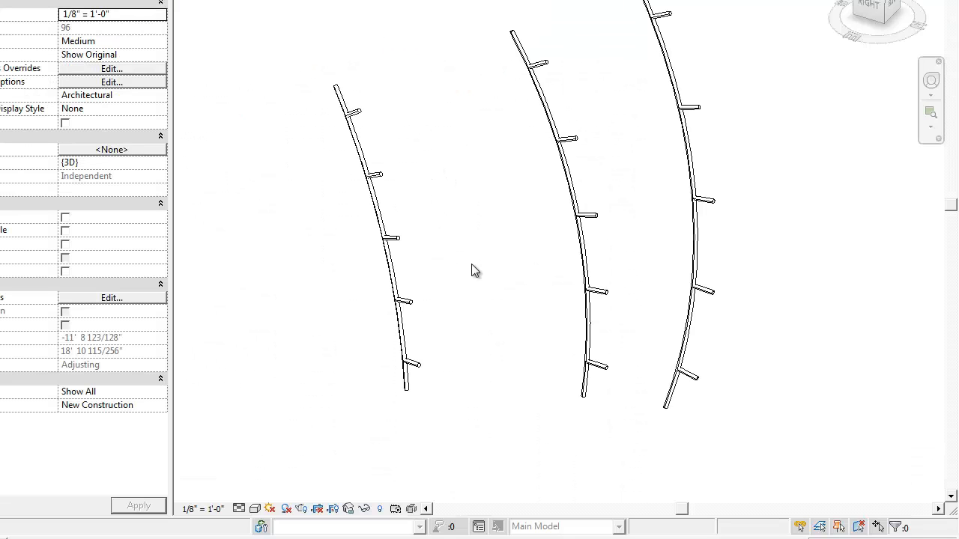
# - Save and lock the default 3D view's orientation under the name asdas
pyautogui.click(349, 509)
pyautogui.click(374, 463)
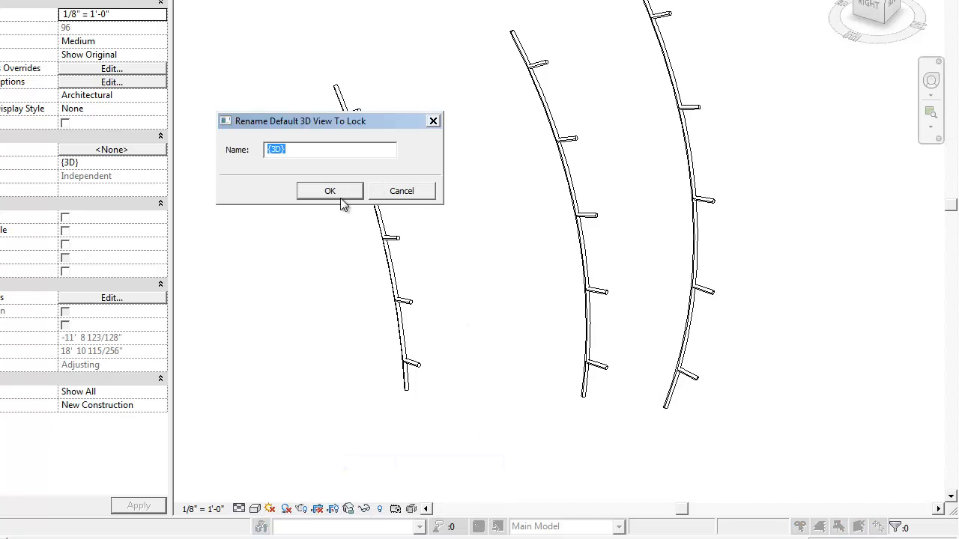
pyautogui.write('asdas')
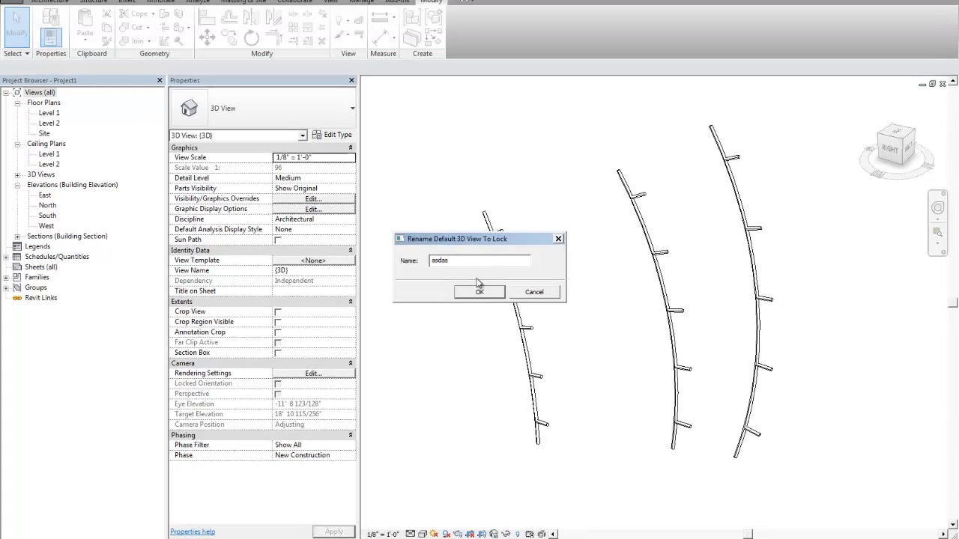
pyautogui.click(478, 293)
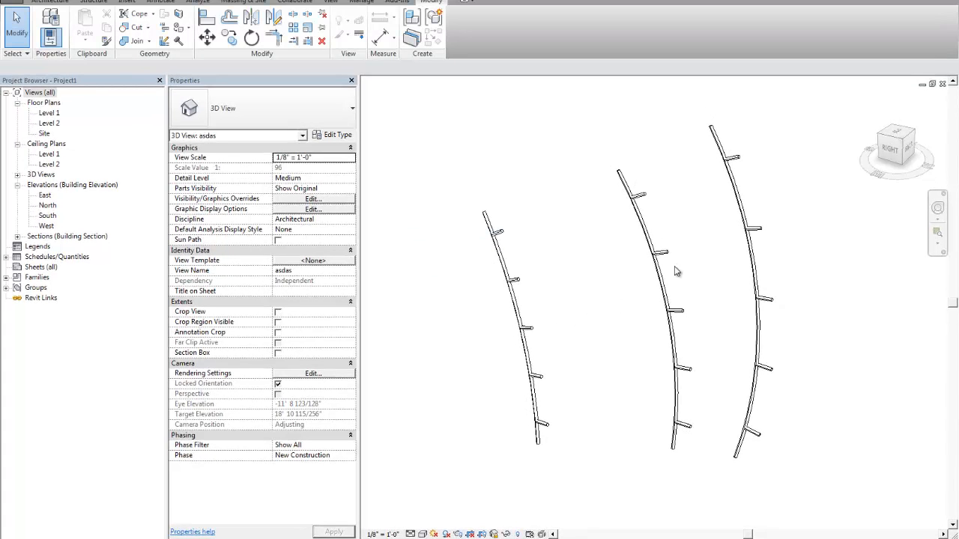
# - Tag the B1 arc near its upper end, placing the tag text on the left of an elbowed leader
pyautogui.press('t')
pyautogui.press('g')
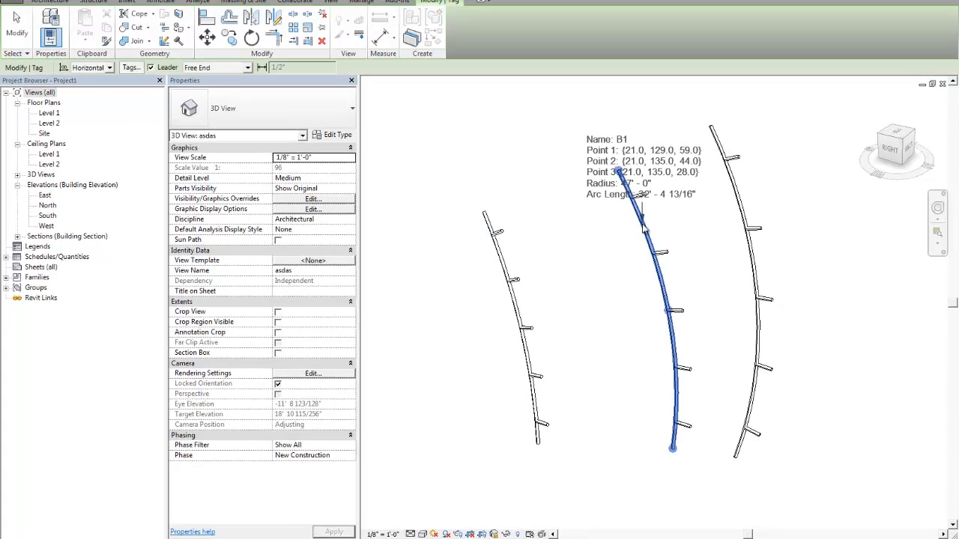
pyautogui.click(624, 189)
pyautogui.click(602, 145)
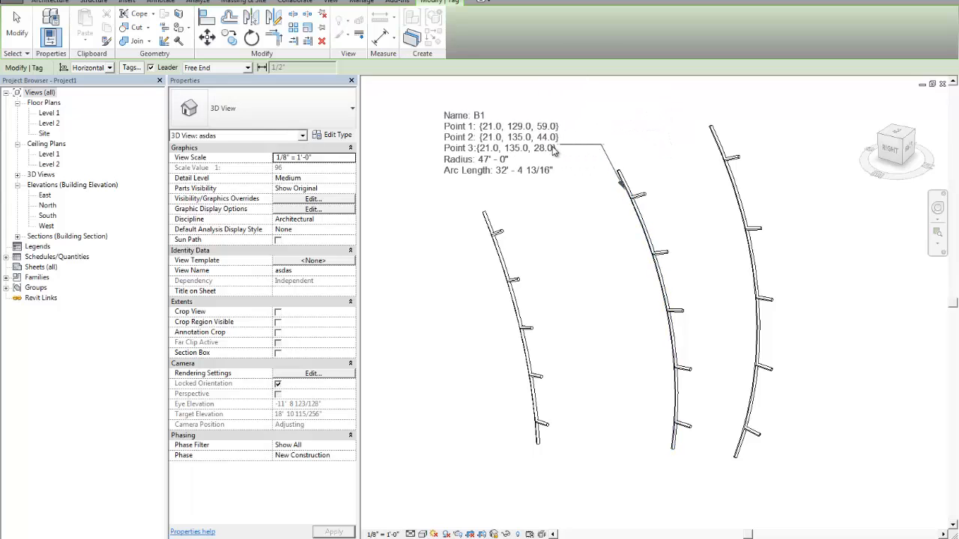
pyautogui.click(548, 145)
pyautogui.press('Escape')
pyautogui.scroll(-1, 587, 206)
pyautogui.moveTo(588, 222); pyautogui.dragTo(588, 235, button='middle')
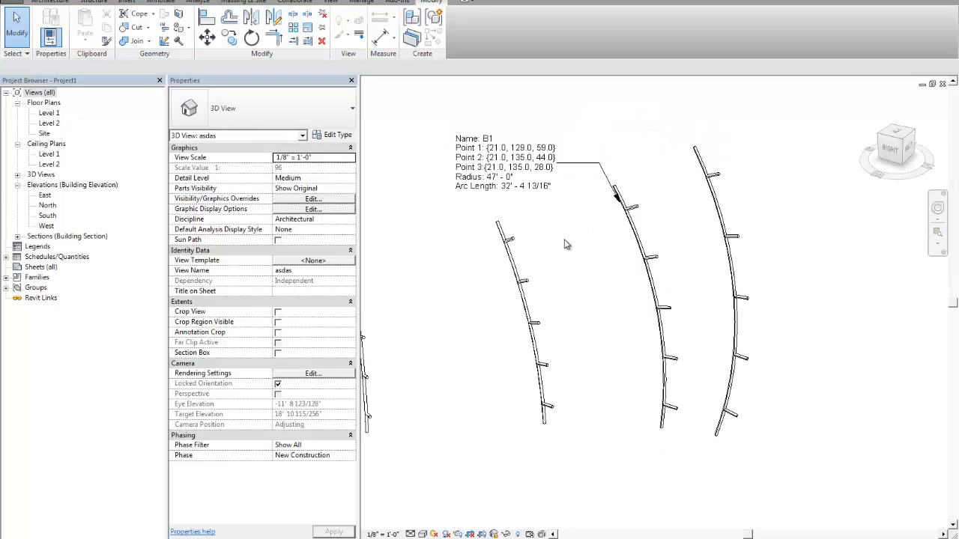
pyautogui.scroll(1, 567, 244)
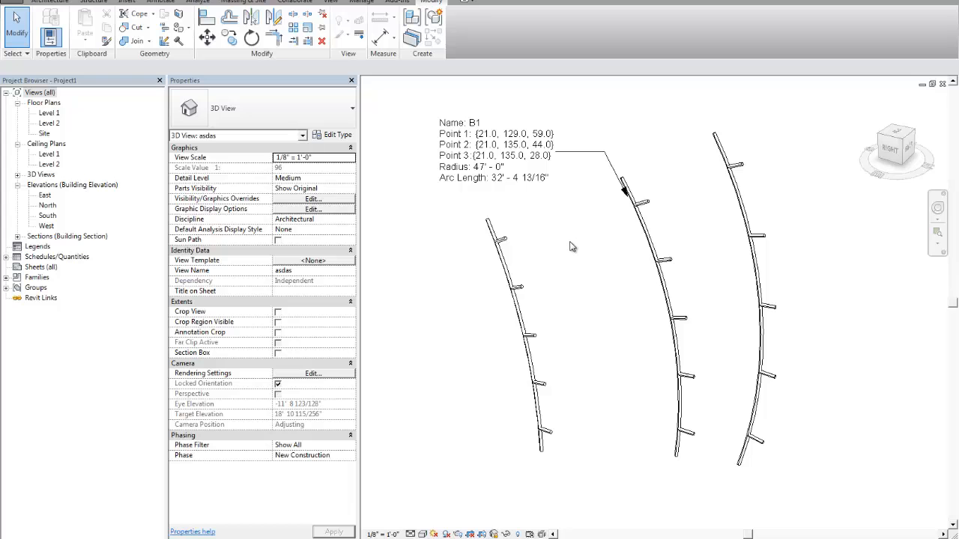
# - Tag the C1 arc near its upper end, placing the tag text on the left of an elbowed leader
pyautogui.scroll(-4, 571, 245)
pyautogui.moveTo(602, 257); pyautogui.dragTo(740, 286, button='middle')
pyautogui.scroll(3, 649, 264)
pyautogui.press('t')
pyautogui.press('g')
pyautogui.click(638, 279)
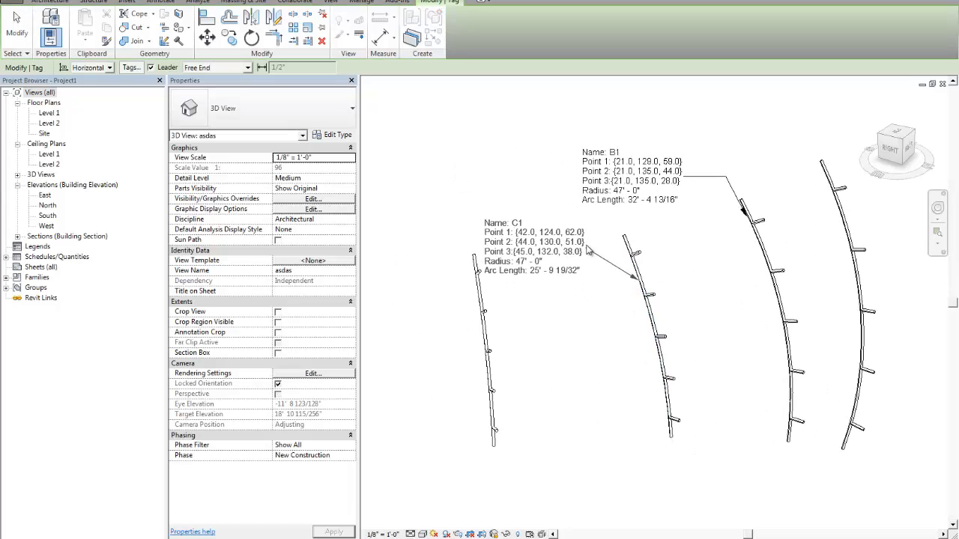
pyautogui.click(596, 226)
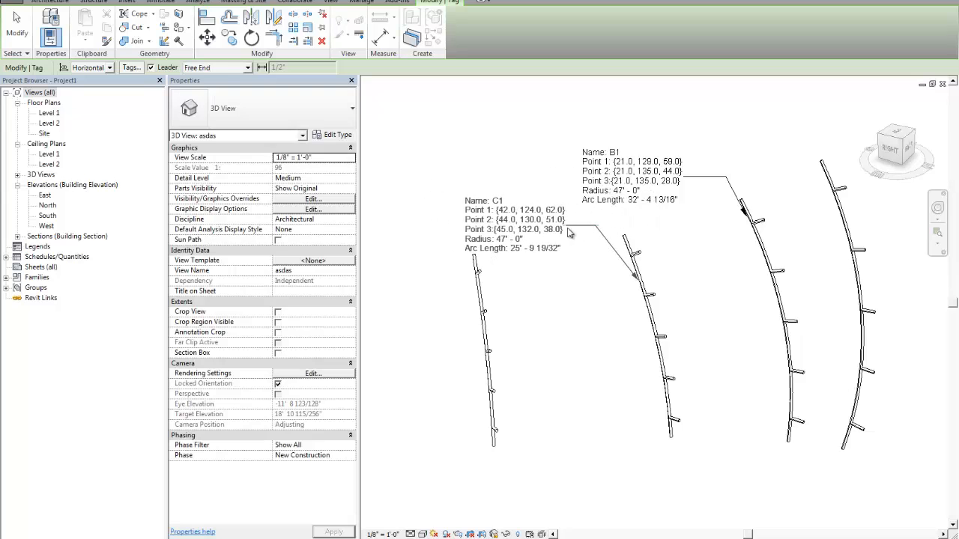
pyautogui.click(562, 226)
pyautogui.press('Escape')
pyautogui.scroll(-1, 595, 289)
pyautogui.moveTo(596, 289); pyautogui.dragTo(566, 261, button='middle')
pyautogui.scroll(2, 535, 232)
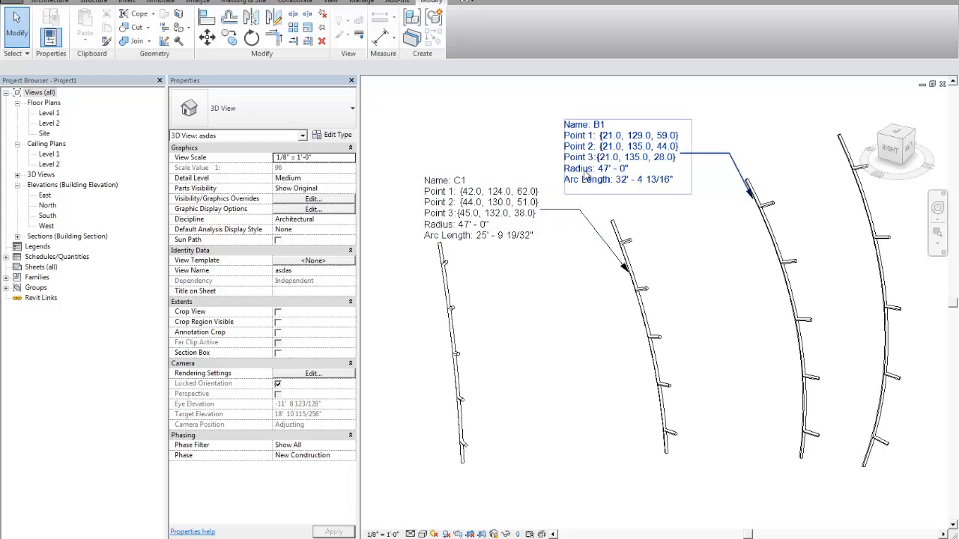
# - Examine the arc data shown in the B1 and C1 tags against their arcs in the 3D view
pyautogui.moveTo(689, 236); pyautogui.dragTo(680, 255, button='middle')
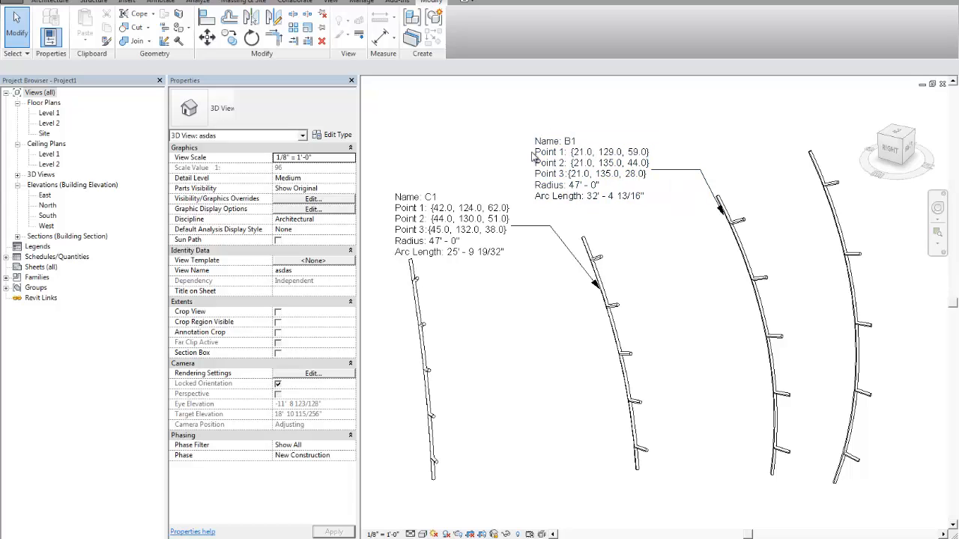
pyautogui.scroll(-2, 648, 228)
pyautogui.moveTo(663, 261); pyautogui.dragTo(640, 286, button='middle')
pyautogui.scroll(-4, 712, 244)
pyautogui.scroll(5, 724, 262)
pyautogui.scroll(-1, 716, 256)
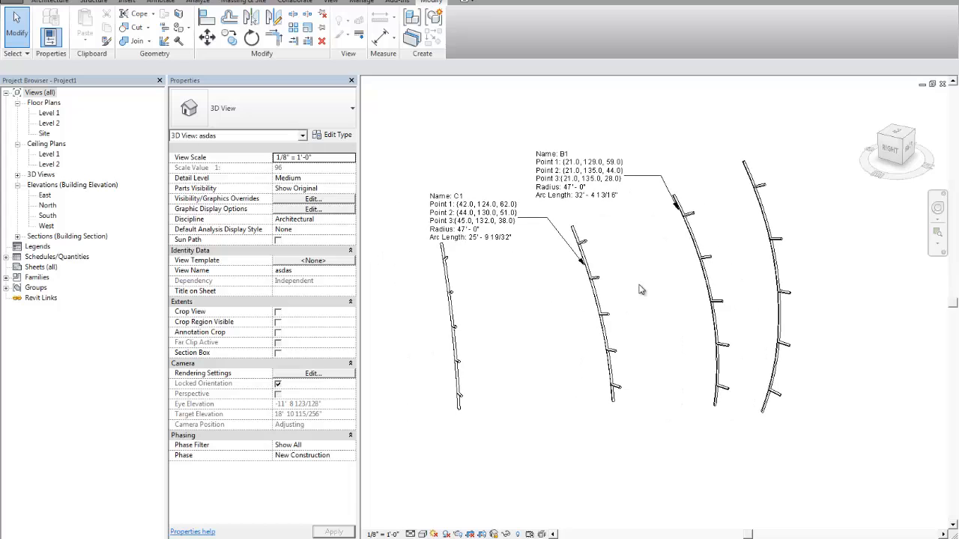
pyautogui.click(707, 296)
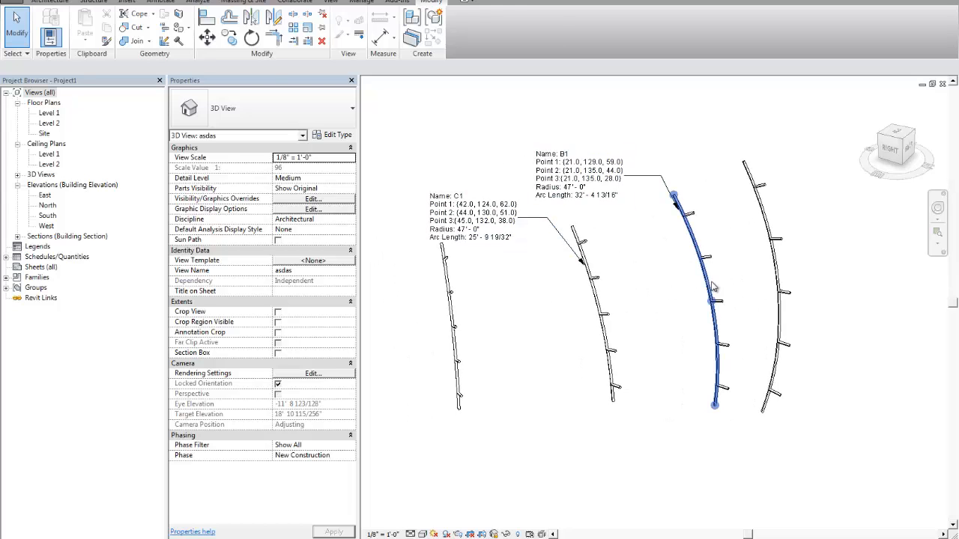
pyautogui.click(712, 286)
pyautogui.click(652, 293)
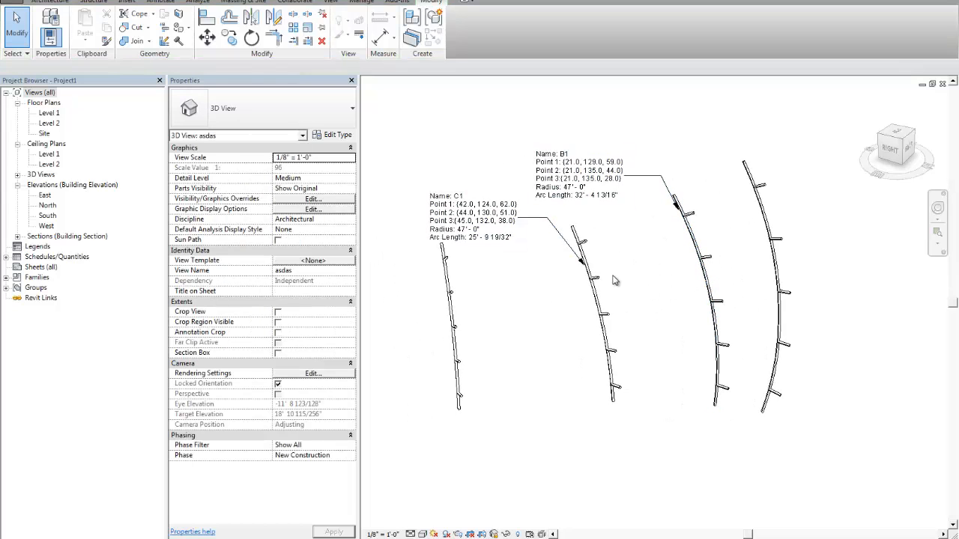
pyautogui.scroll(1, 613, 280)
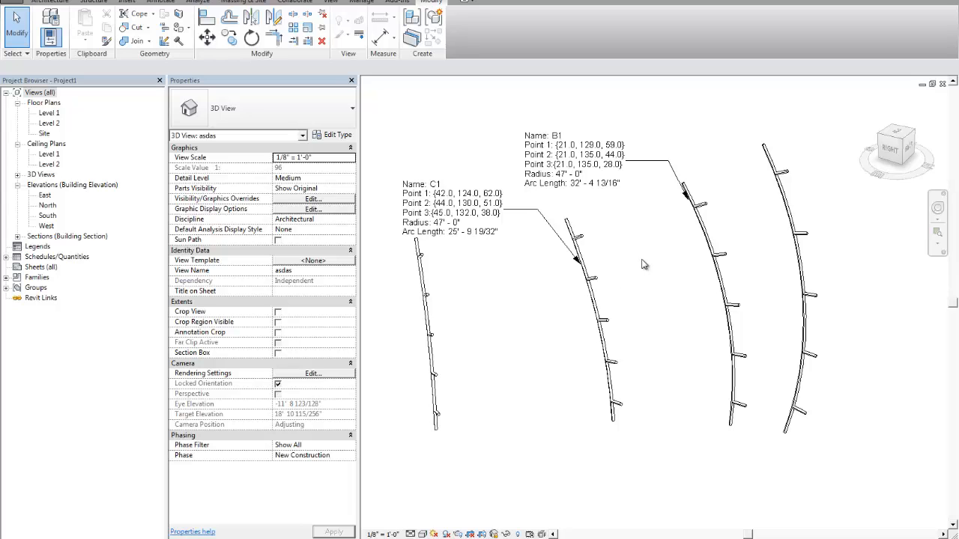
pyautogui.scroll(-1, 649, 237)
pyautogui.moveTo(649, 237); pyautogui.dragTo(646, 259, button='middle')
# - Delete the B1 and C1 arc tags from the 3D view
pyautogui.click(596, 210)
pyautogui.keyDown('ctrl'); pyautogui.click(492, 222); pyautogui.keyUp('ctrl')
pyautogui.click(531, 191)
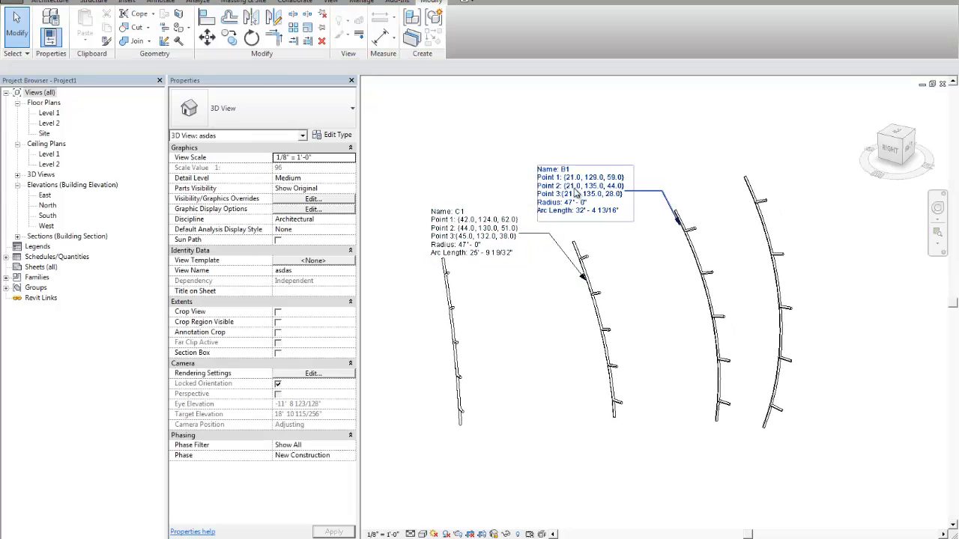
pyautogui.click(574, 193)
pyautogui.keyDown('ctrl'); pyautogui.click(473, 236); pyautogui.keyUp('ctrl')
pyautogui.press('Delete')
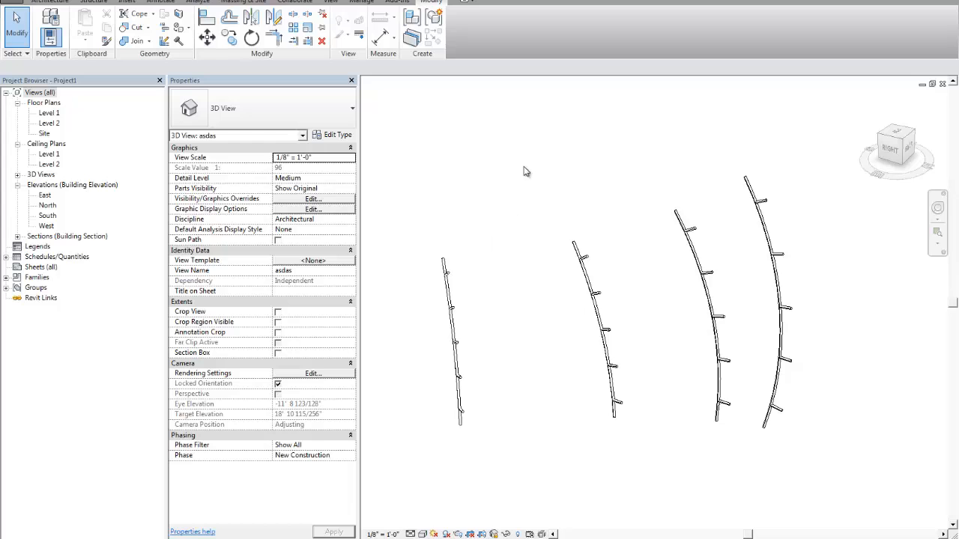
# - Tag all untagged objects in the current view with the Family3 generic model tag, without leaders
pyautogui.click(161, 2)
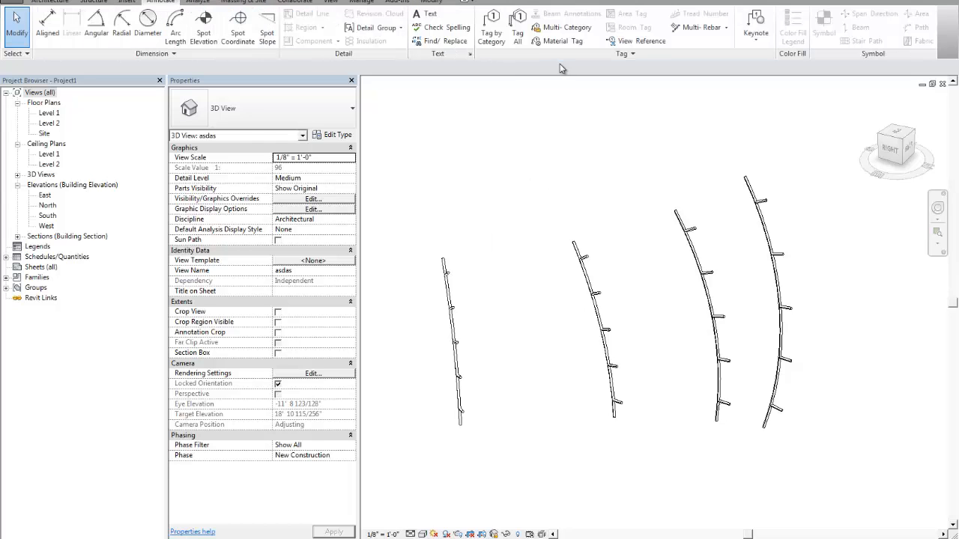
pyautogui.click(517, 30)
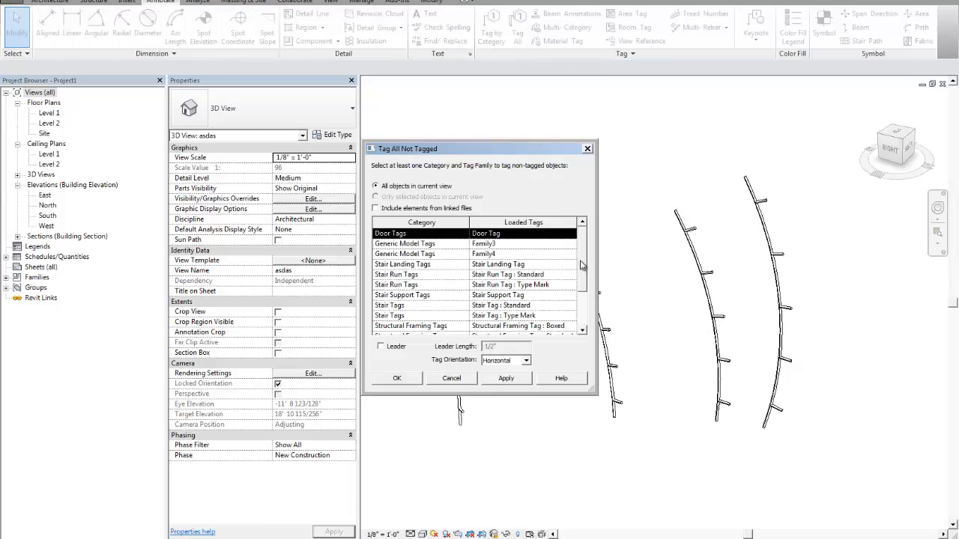
pyautogui.click(497, 246)
pyautogui.click(507, 379)
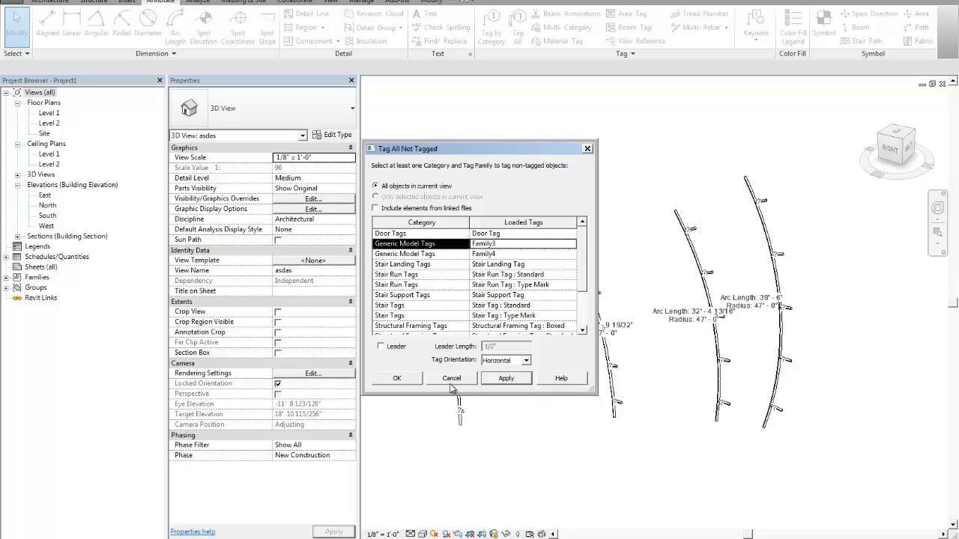
pyautogui.click(451, 381)
# - Move the tag reading Arc Length 39' - 6" to the outer side of its arc and deselect it
pyautogui.scroll(2, 749, 311)
pyautogui.click(764, 309)
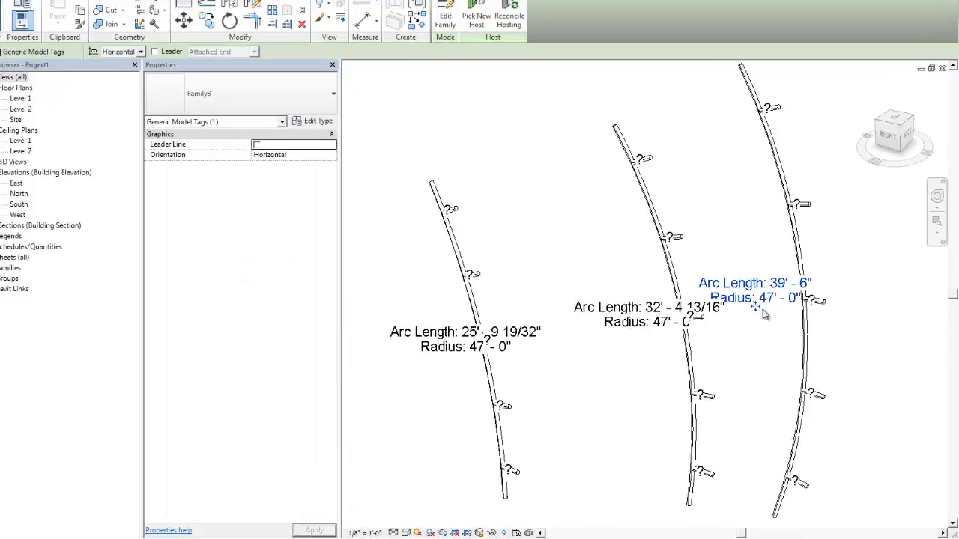
pyautogui.moveTo(764, 315); pyautogui.dragTo(851, 285)
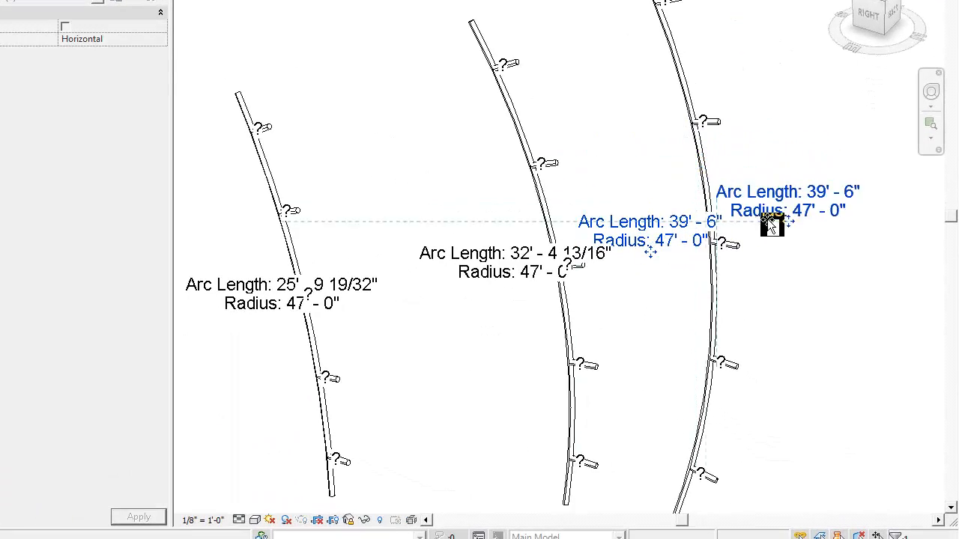
pyautogui.moveTo(772, 225); pyautogui.dragTo(753, 204)
pyautogui.click(792, 248)
pyautogui.scroll(-3, 644, 247)
# - Select all Family3 tag instances and delete them
pyautogui.click(552, 203)
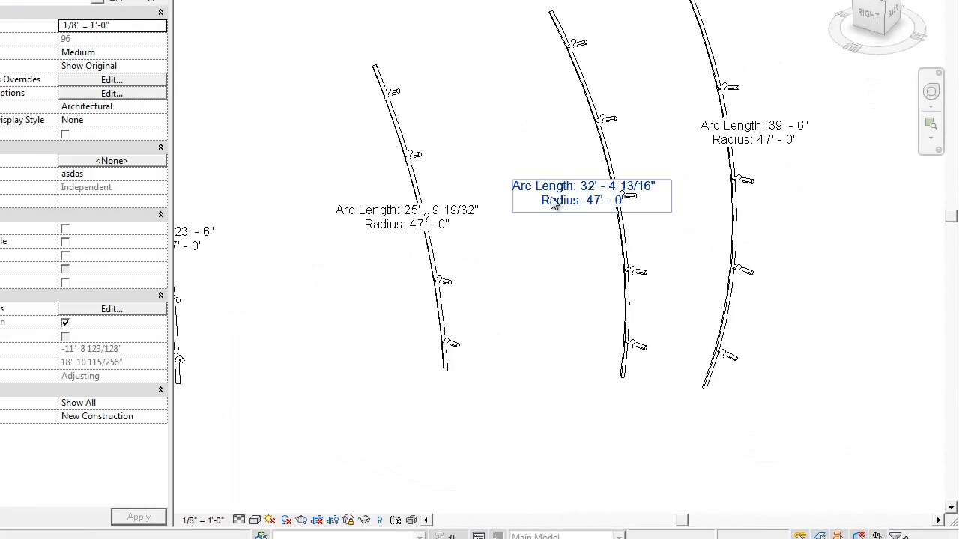
pyautogui.rightClick(552, 204)
pyautogui.moveTo(630, 343)
pyautogui.click(719, 338)
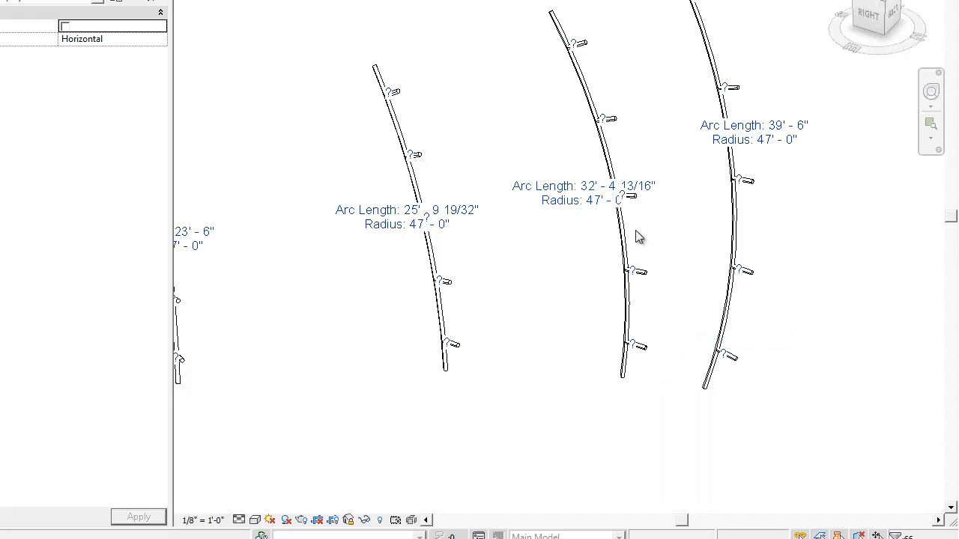
pyautogui.press('Delete')
# - Try tagging all objects in the current view with the Family4 generic model tag using 1/2" leaders, and undo it
pyautogui.moveTo(494, 115); pyautogui.dragTo(476, 130, button='middle')
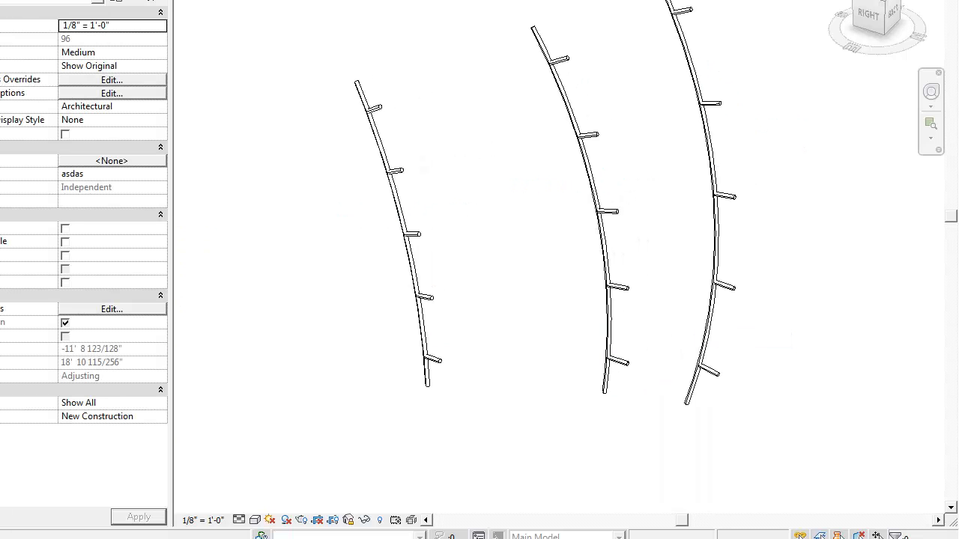
pyautogui.click(346, 152)
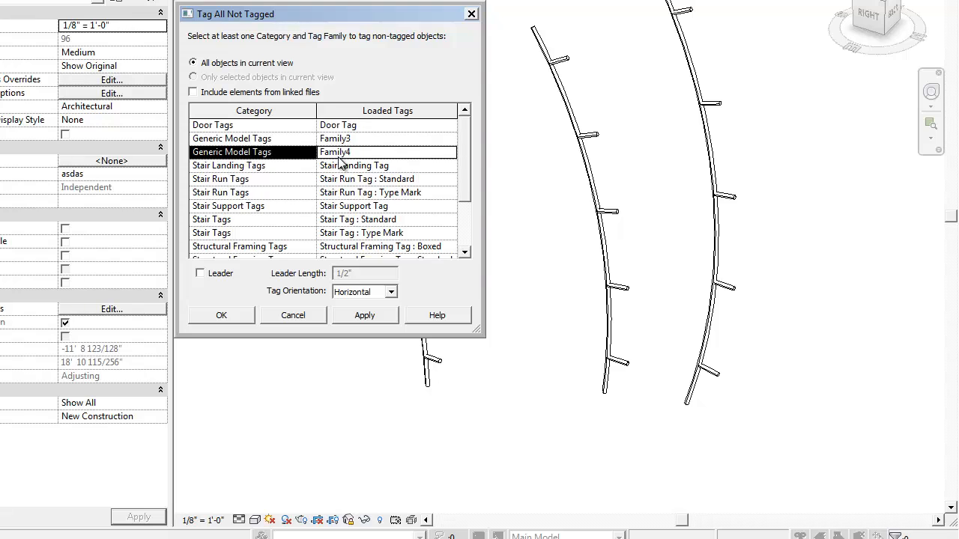
pyautogui.click(209, 274)
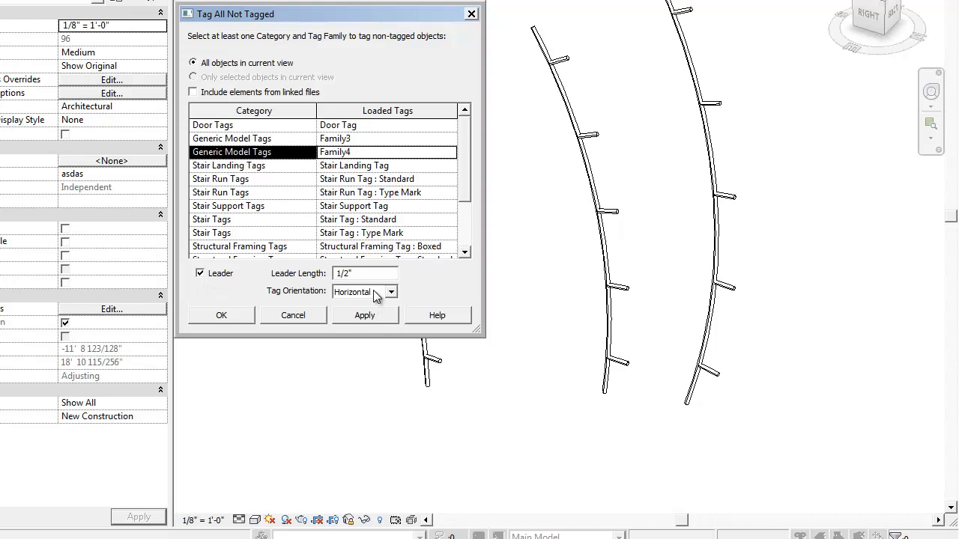
pyautogui.click(381, 315)
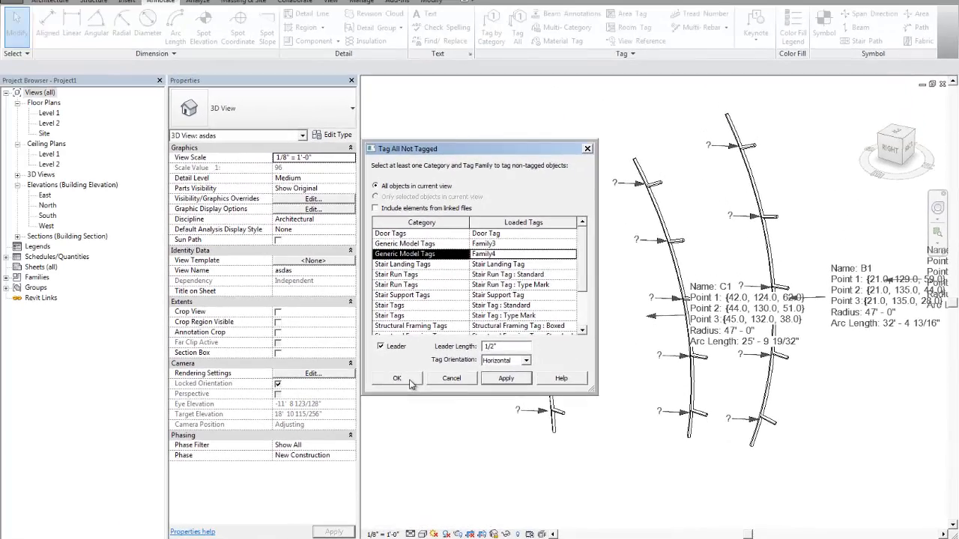
pyautogui.click(233, 316)
pyautogui.scroll(-1, 660, 336)
pyautogui.moveTo(659, 335); pyautogui.dragTo(601, 307, button='middle')
pyautogui.scroll(1, 589, 281)
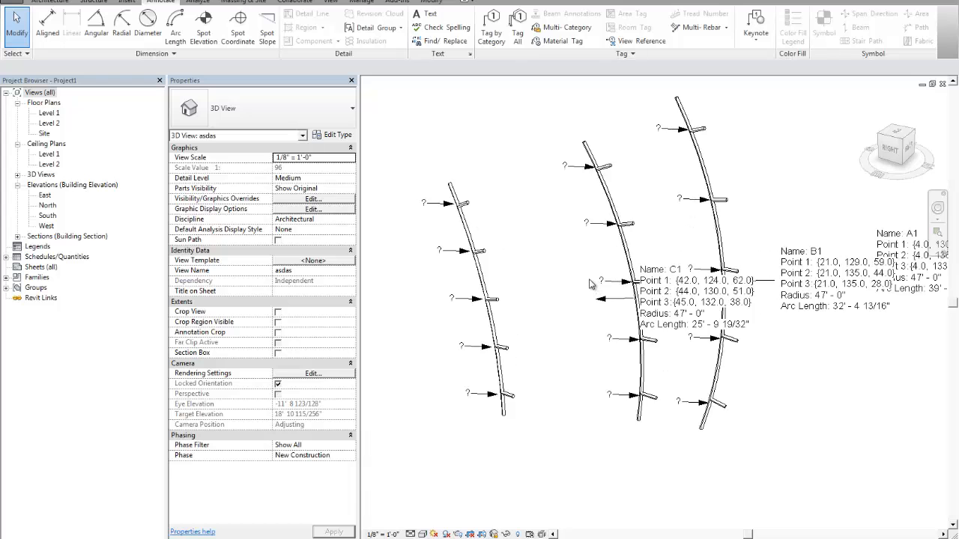
pyautogui.hotkey('ctrl', 'z')
# - Select all 3_point_arc instances visible in the view
pyautogui.click(666, 269)
pyautogui.rightClick(672, 275)
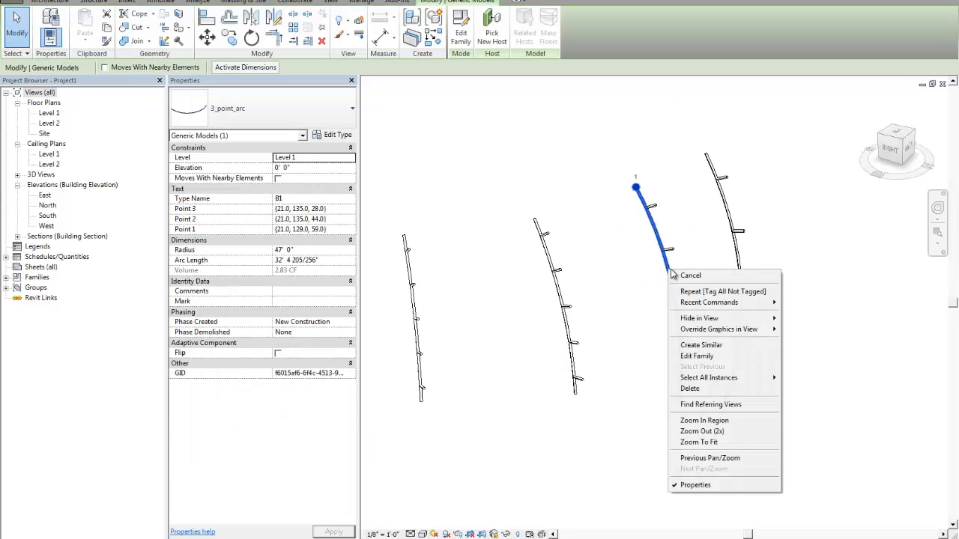
pyautogui.keyDown('ctrl'); pyautogui.click(736, 247); pyautogui.keyUp('ctrl')
pyautogui.keyDown('ctrl'); pyautogui.click(563, 295); pyautogui.keyUp('ctrl')
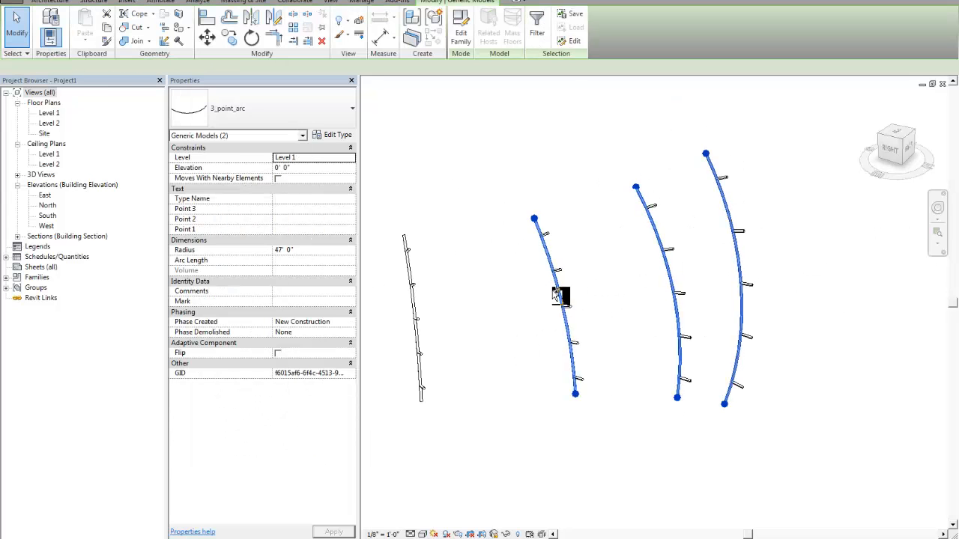
pyautogui.rightClick(563, 294)
pyautogui.moveTo(614, 394)
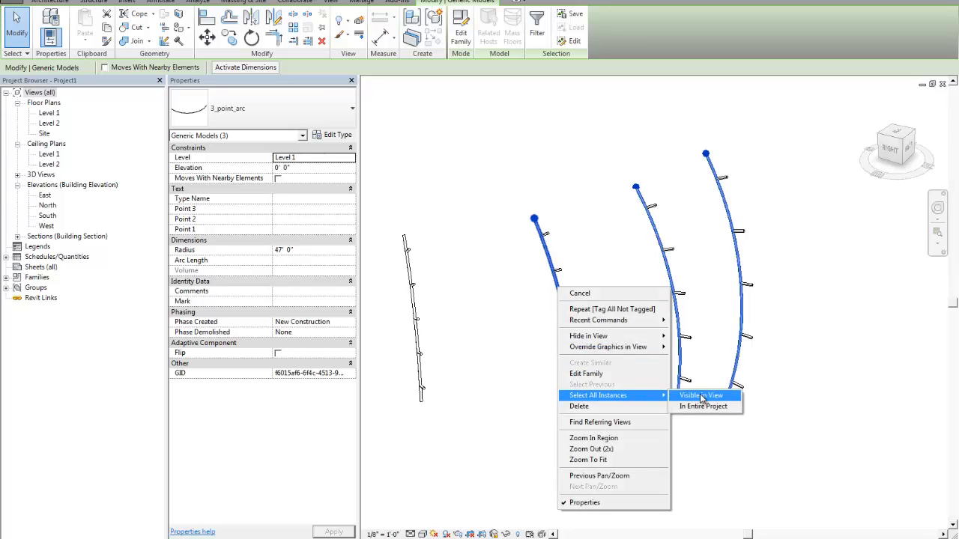
pyautogui.click(704, 393)
pyautogui.scroll(-3, 599, 304)
pyautogui.moveTo(599, 303); pyautogui.dragTo(628, 311, button='middle')
pyautogui.scroll(5, 665, 297)
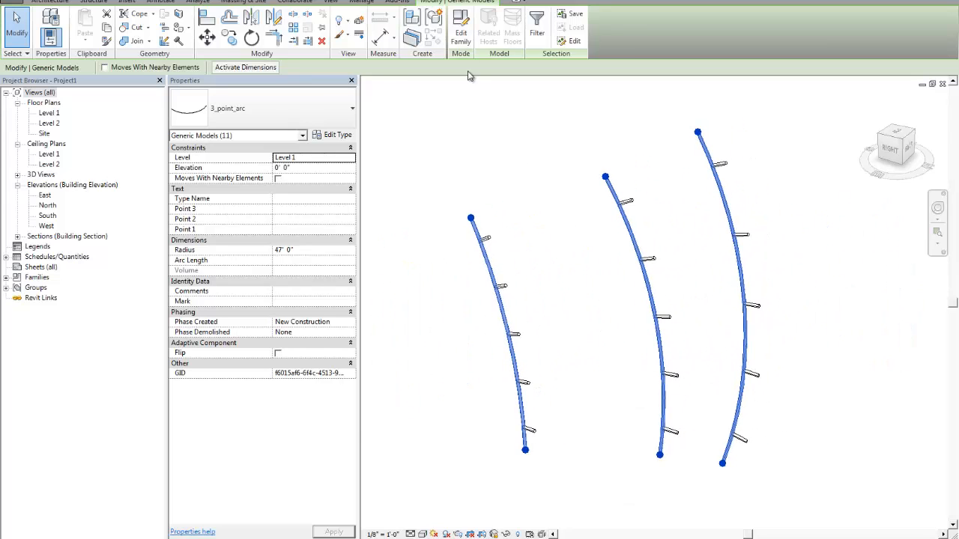
# - Tag only the selected arcs in the current view with the Family4 generic model tag using 1/2" leaders, and clear the selection
pyautogui.click(168, 2)
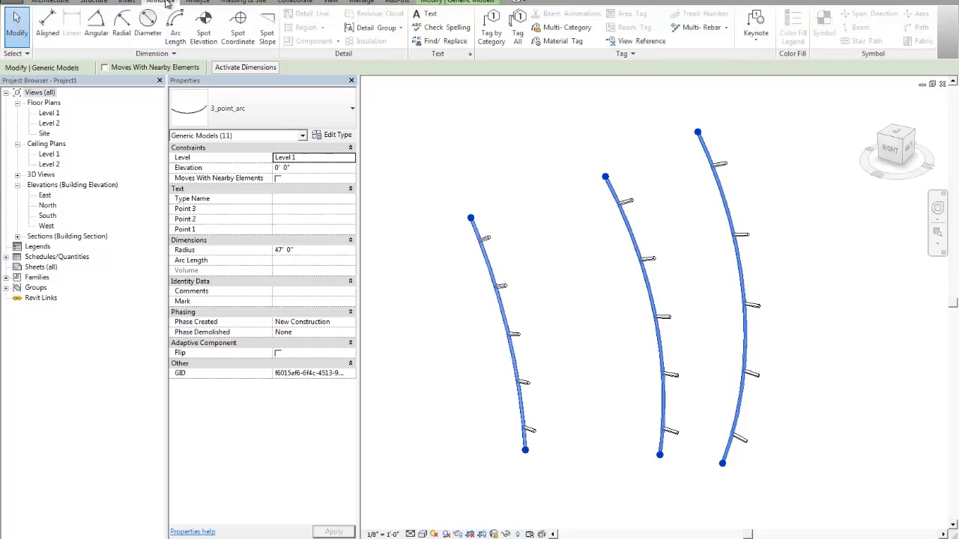
pyautogui.click(517, 23)
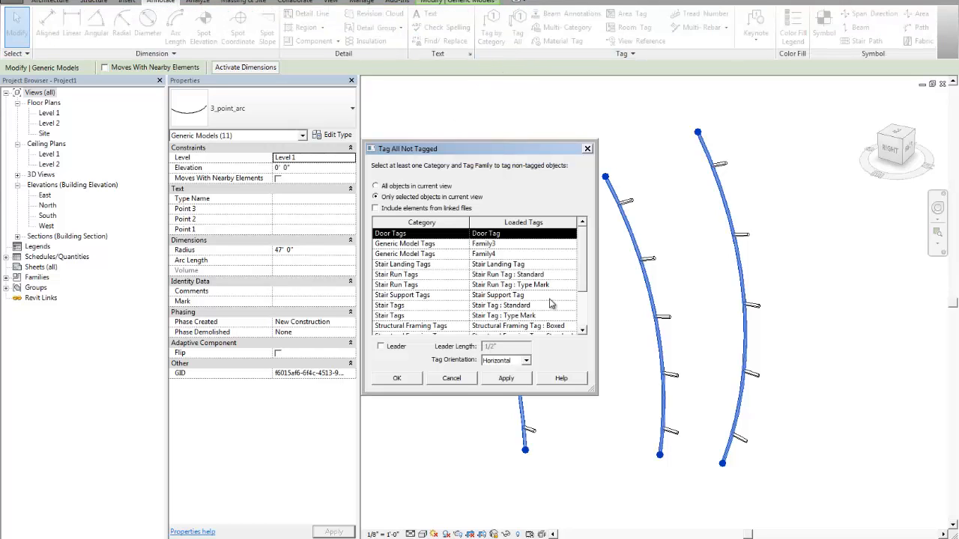
pyautogui.click(493, 256)
pyautogui.click(381, 346)
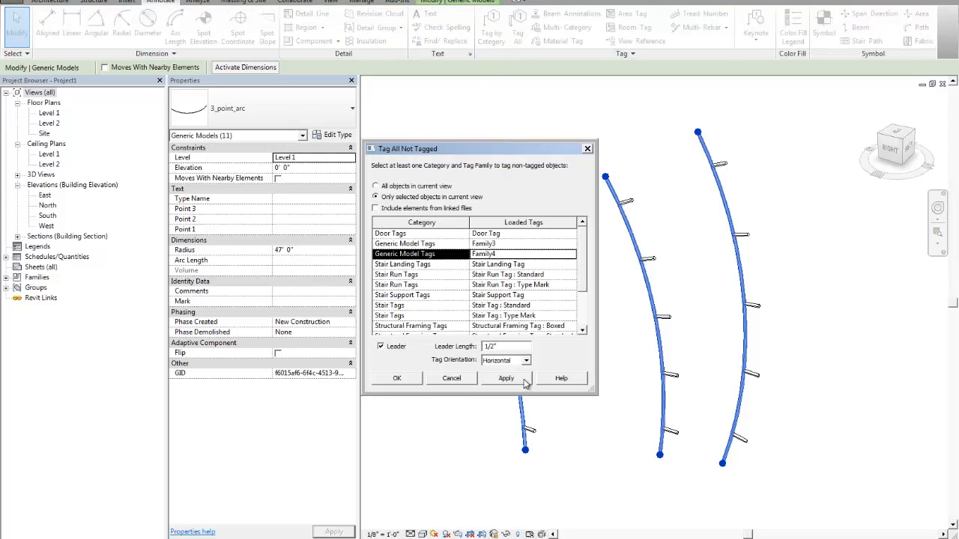
pyautogui.click(506, 378)
pyautogui.click(397, 377)
pyautogui.scroll(-2, 690, 385)
pyautogui.moveTo(631, 386); pyautogui.dragTo(533, 364, button='middle')
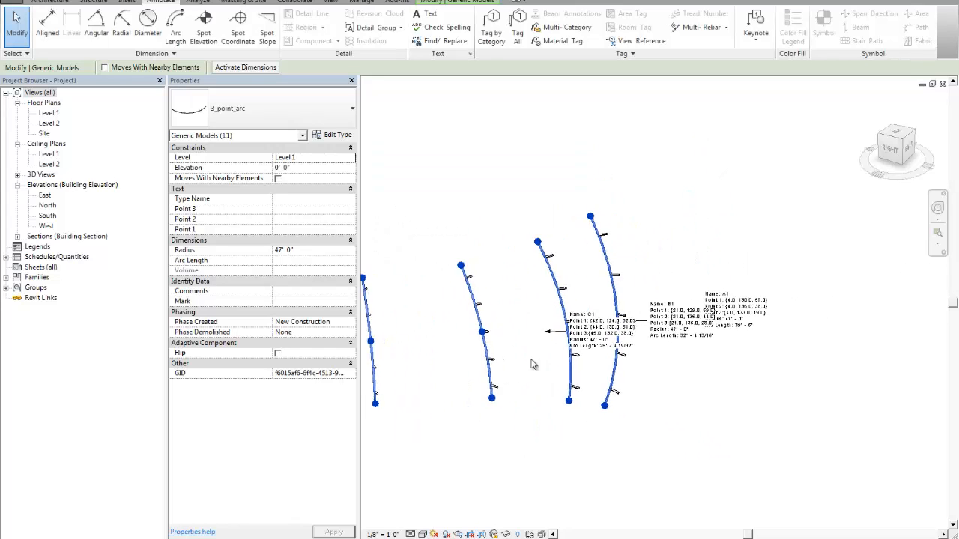
pyautogui.scroll(3, 567, 357)
pyautogui.press('Escape')
# - Move the C1 tag off the neighbouring arc to the empty space above its own arc
pyautogui.click(654, 327)
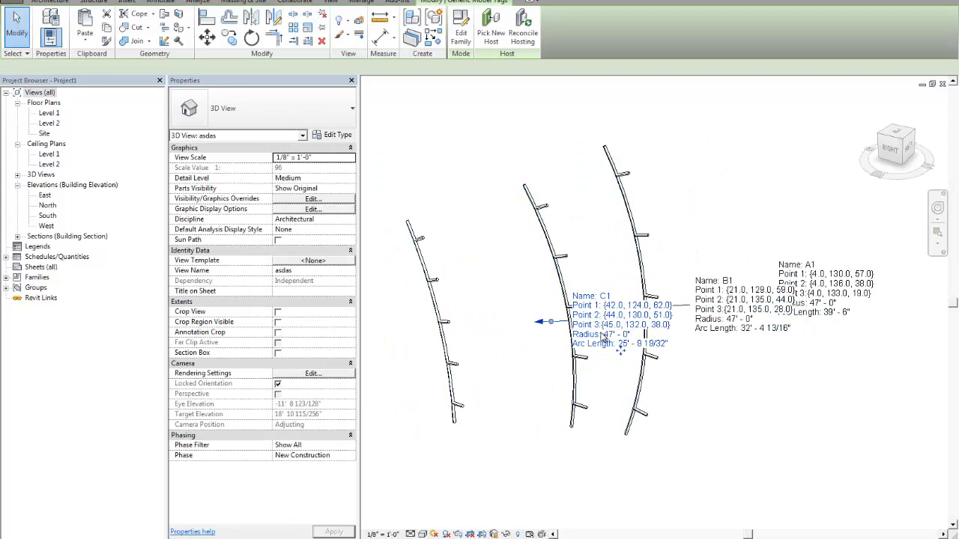
pyautogui.moveTo(654, 327); pyautogui.dragTo(489, 222)
pyautogui.moveTo(484, 291); pyautogui.dragTo(582, 311, button='middle')
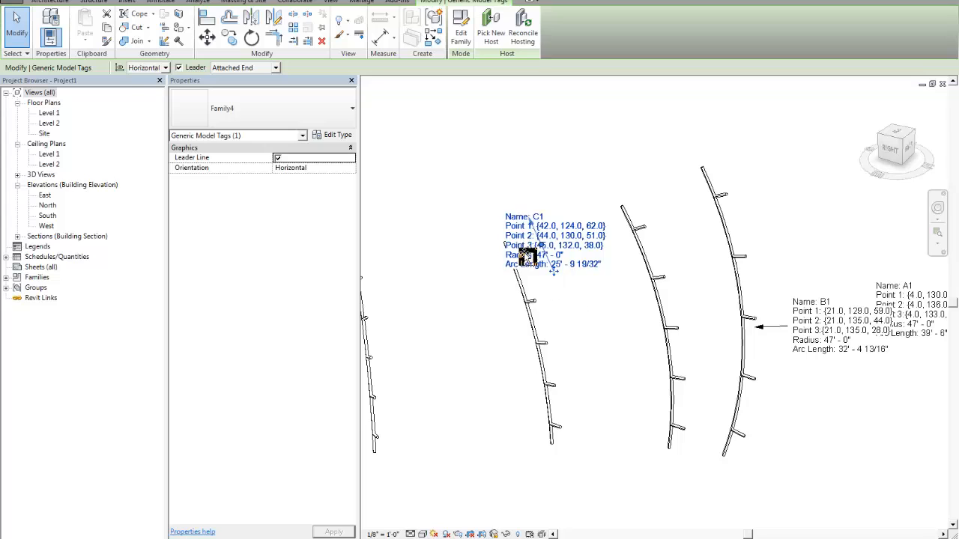
pyautogui.moveTo(527, 262); pyautogui.dragTo(431, 189)
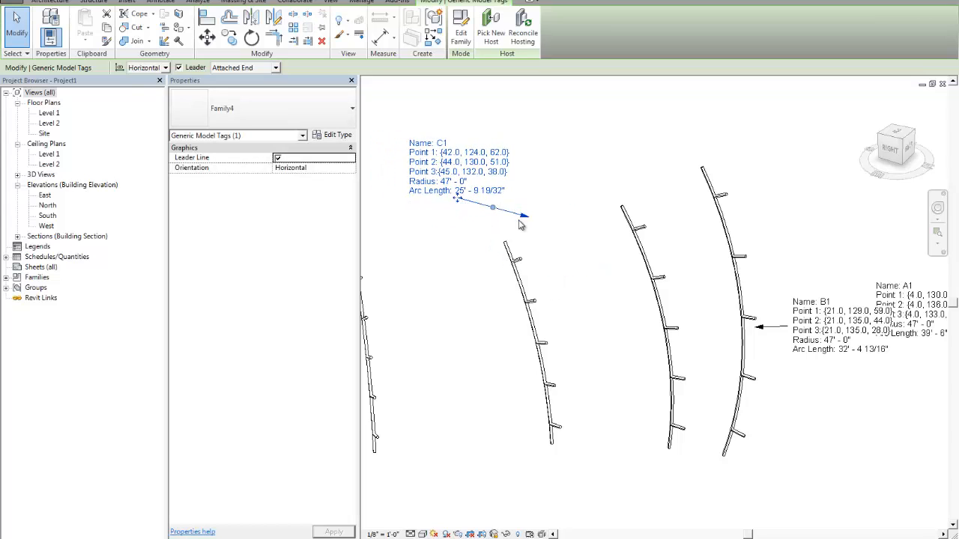
# - Give the C1 tag's leader a free end, bend it to meet the top of its arc, and deselect the tag
pyautogui.click(247, 67)
pyautogui.click(228, 88)
pyautogui.moveTo(404, 213); pyautogui.dragTo(457, 217)
pyautogui.click(550, 258)
# - Examine the placed C1, B1 and A1 tags and their arcs across the locked 3D view
pyautogui.scroll(-1, 551, 259)
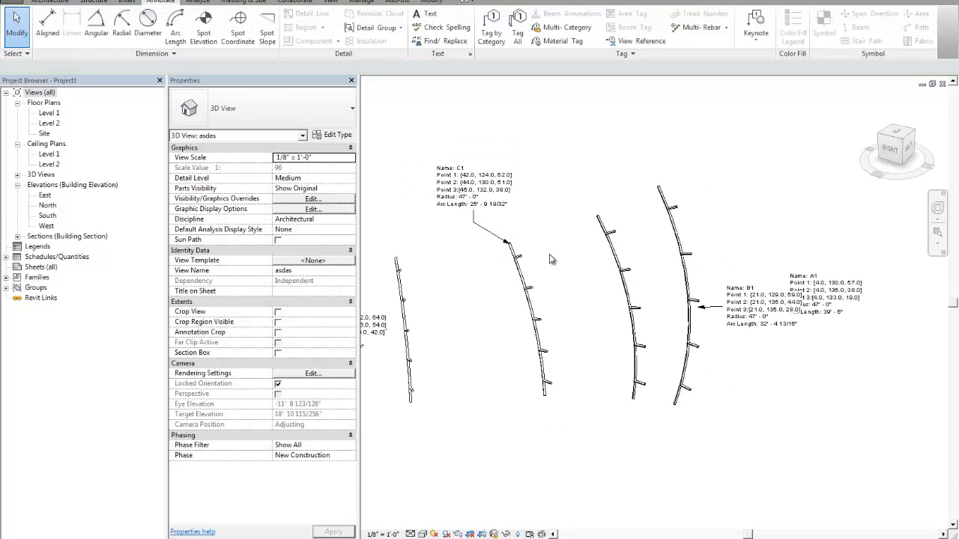
pyautogui.moveTo(587, 271); pyautogui.dragTo(622, 277, button='middle')
pyautogui.scroll(-1, 573, 337)
pyautogui.moveTo(562, 322); pyautogui.dragTo(813, 290, button='middle')
pyautogui.scroll(1, 647, 300)
pyautogui.scroll(-1, 748, 280)
pyautogui.moveTo(747, 279); pyautogui.dragTo(509, 289, button='middle')
pyautogui.scroll(2, 571, 240)
pyautogui.scroll(-1, 629, 293)
pyautogui.moveTo(629, 294); pyautogui.dragTo(593, 270, button='middle')
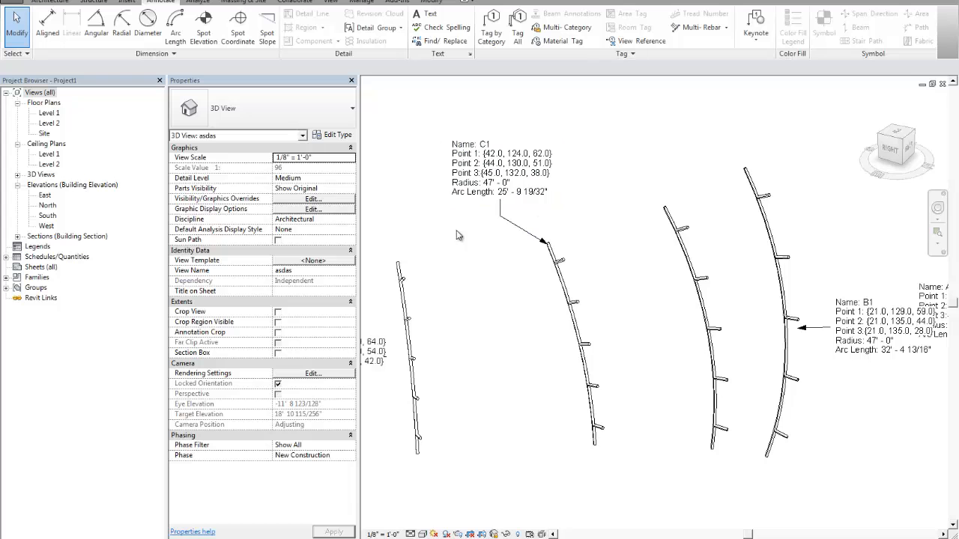
pyautogui.scroll(-2, 636, 348)
pyautogui.moveTo(704, 331); pyautogui.dragTo(664, 313, button='middle')
pyautogui.scroll(3, 608, 316)
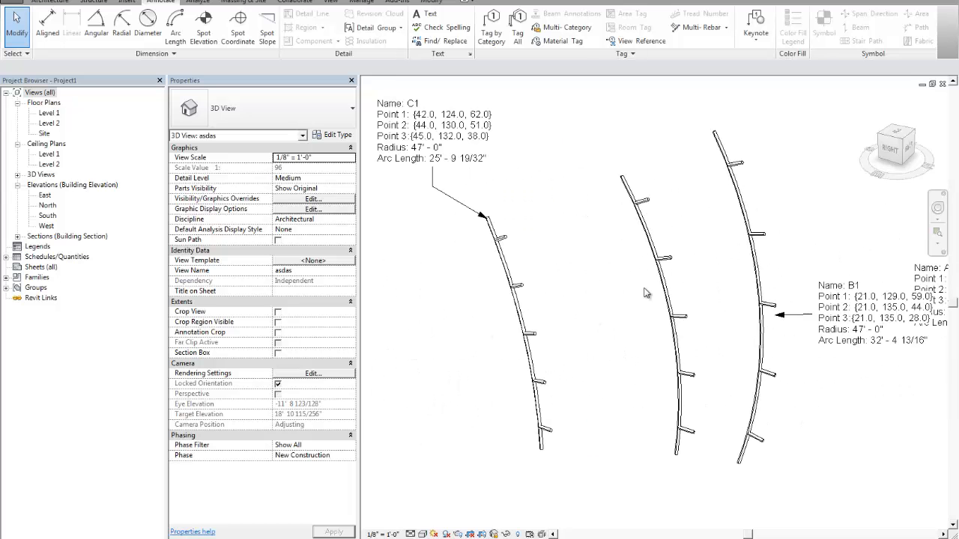
pyautogui.scroll(-2, 645, 291)
pyautogui.moveTo(630, 301); pyautogui.dragTo(585, 297, button='middle')
pyautogui.scroll(1, 648, 296)
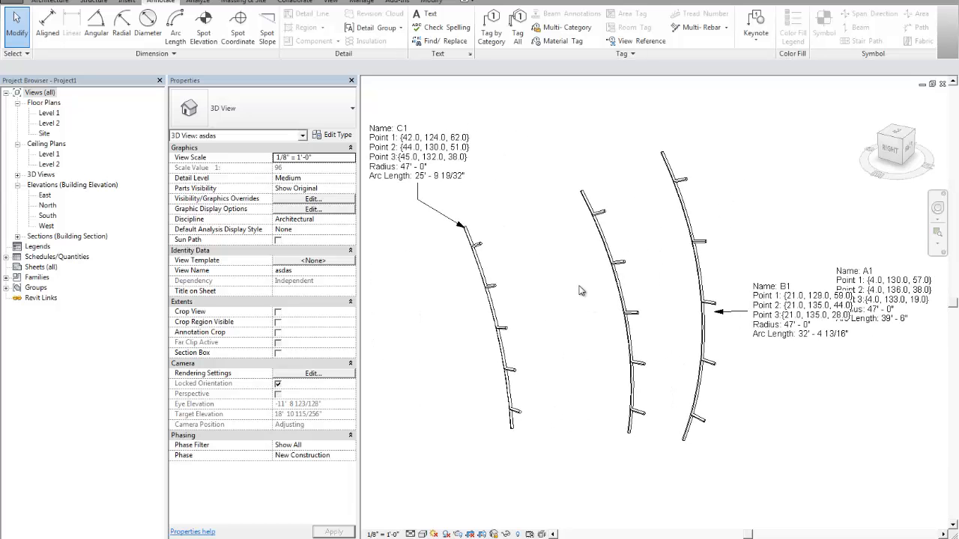
pyautogui.scroll(1, 579, 287)
pyautogui.scroll(-1, 575, 283)
pyautogui.moveTo(555, 262); pyautogui.dragTo(564, 271, button='middle')
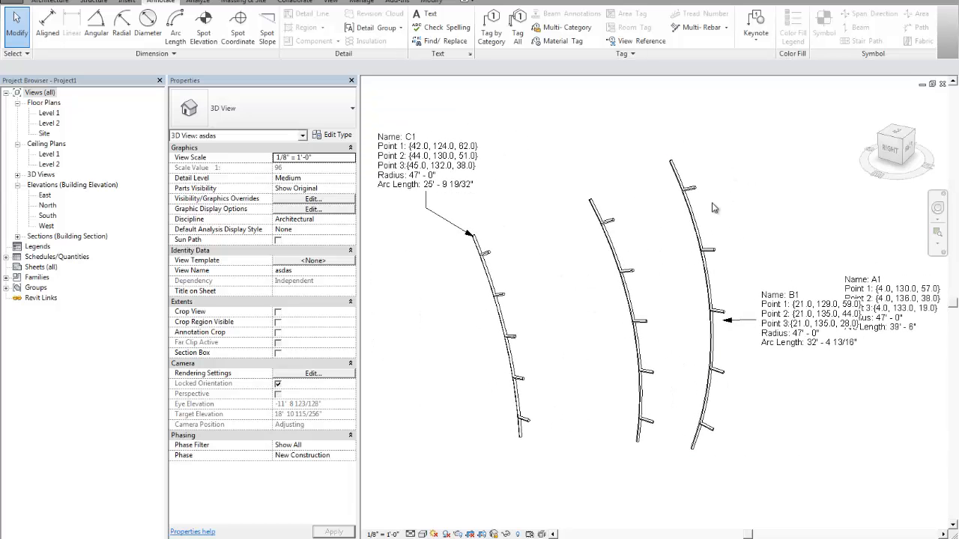
pyautogui.scroll(2, 712, 204)
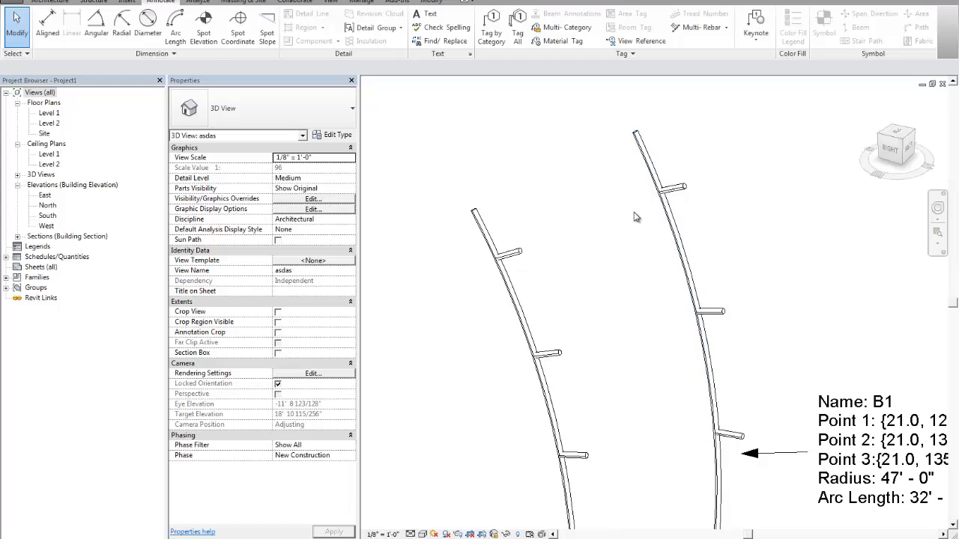
# - Select the short perpendicular lines on the outermost arc one after another to inspect their properties, and deselect them
pyautogui.click(667, 192)
pyautogui.click(710, 318)
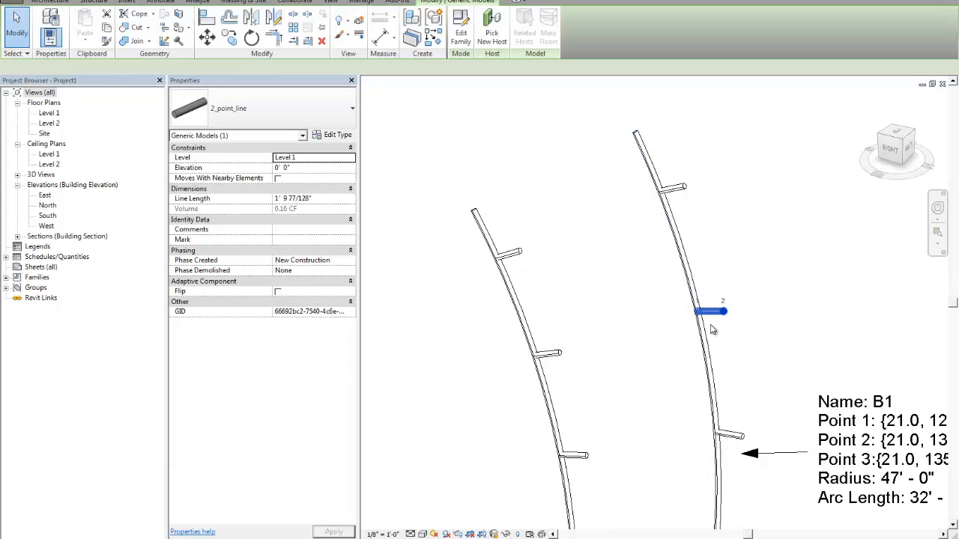
pyautogui.click(729, 437)
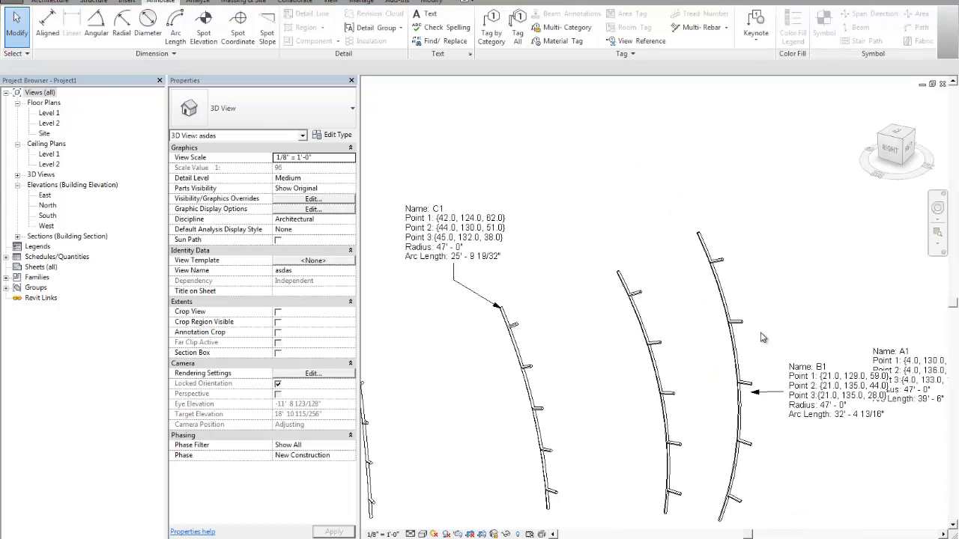
pyautogui.scroll(2, 722, 251)
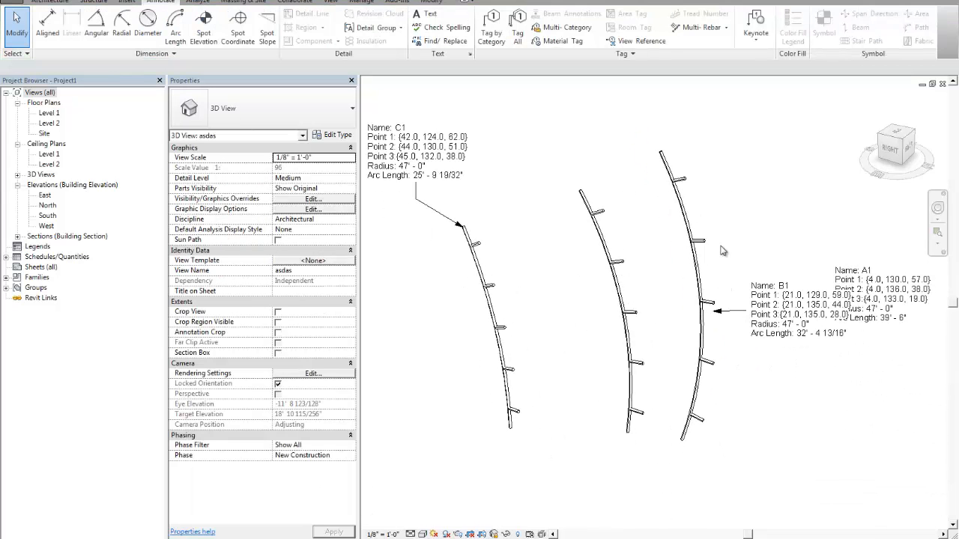
# - Inspect the middle arc with its short perpendicular lines by box-selecting them together, and clear the selection
pyautogui.scroll(3, 631, 261)
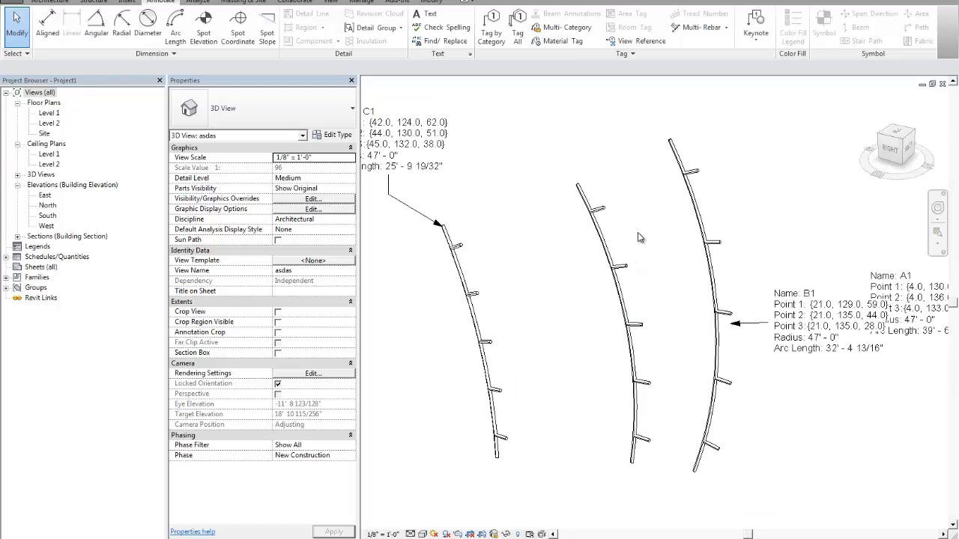
pyautogui.moveTo(638, 237); pyautogui.dragTo(677, 237, button='middle')
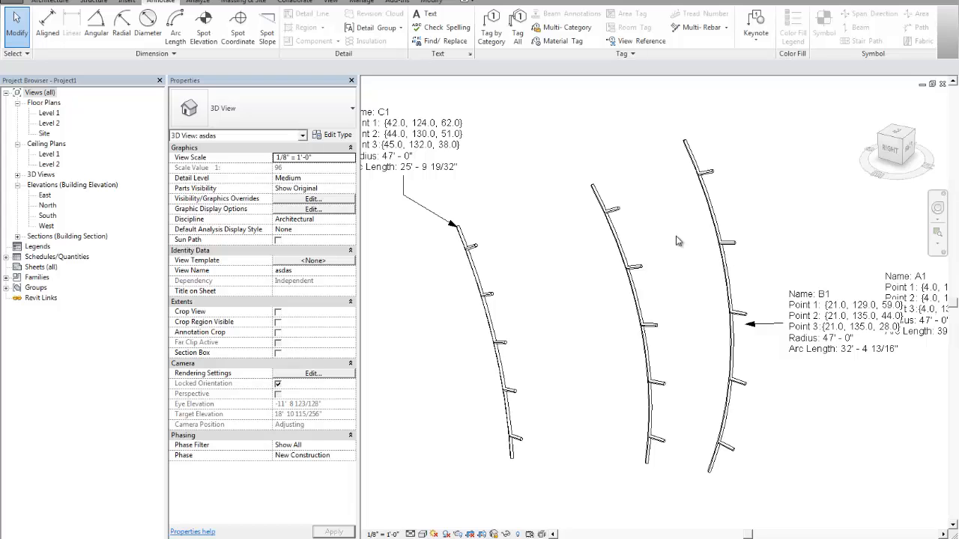
pyautogui.scroll(1, 633, 231)
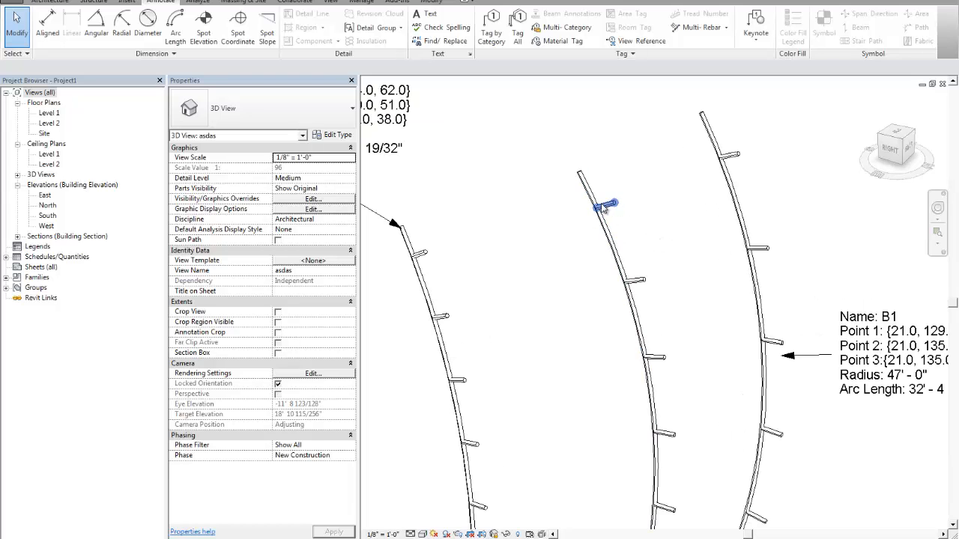
pyautogui.scroll(-2, 662, 252)
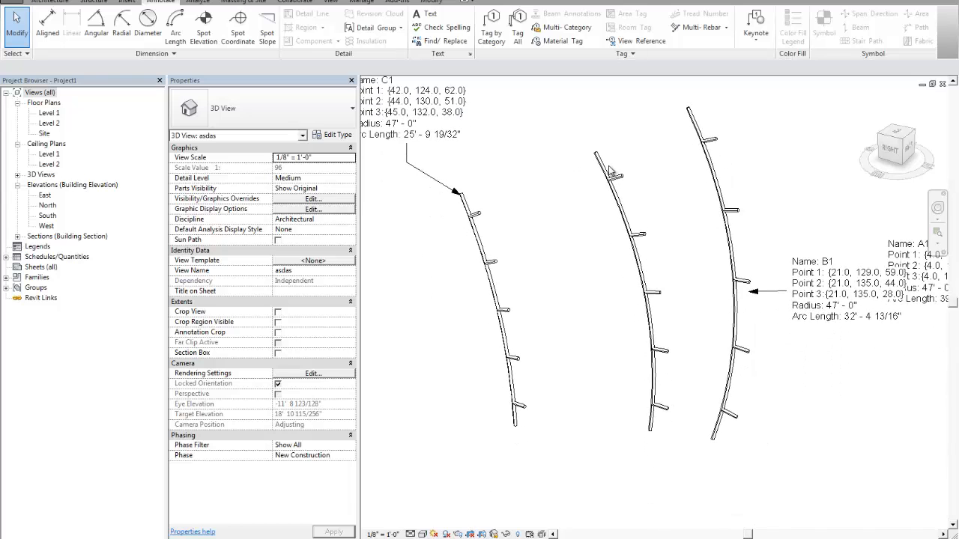
pyautogui.moveTo(568, 129); pyautogui.dragTo(695, 482)
pyautogui.click(688, 316)
pyautogui.moveTo(688, 310); pyautogui.dragTo(677, 333, button='middle')
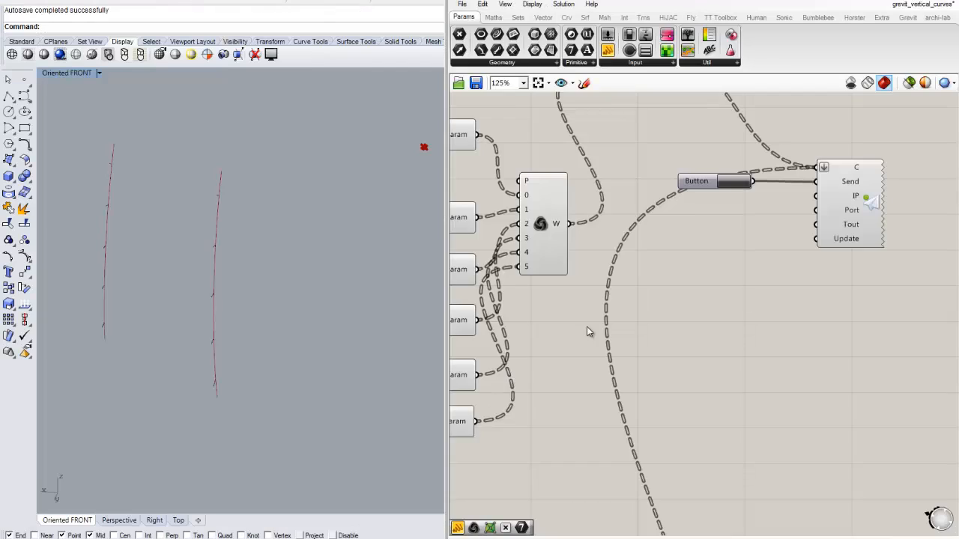
# - Switch to Rhino and start an interpolated curve snapped to the outer ends of the top tick lines on the first three arcs
pyautogui.scroll(-5, 588, 332)
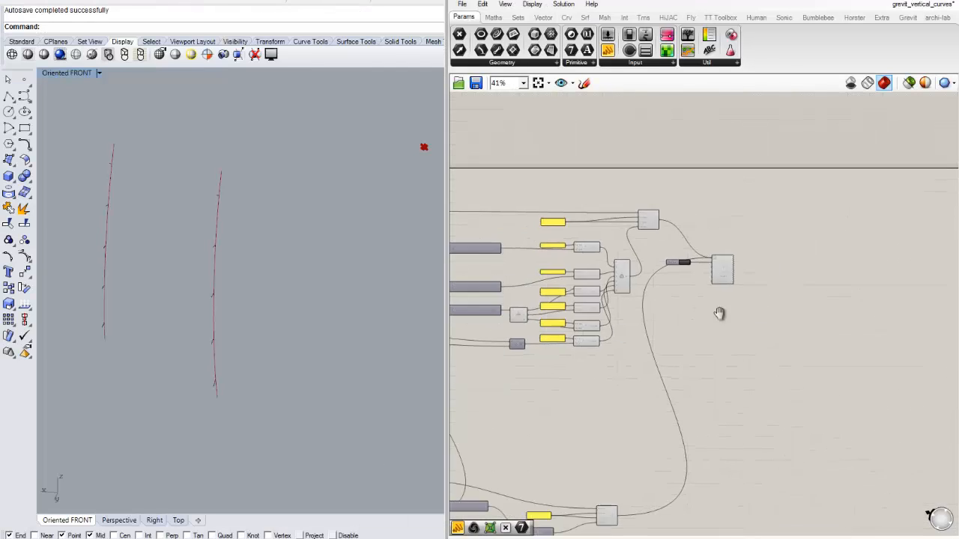
pyautogui.scroll(-4, 286, 304)
pyautogui.moveTo(369, 299); pyautogui.dragTo(462, 319, button='right')
pyautogui.scroll(9, 188, 209)
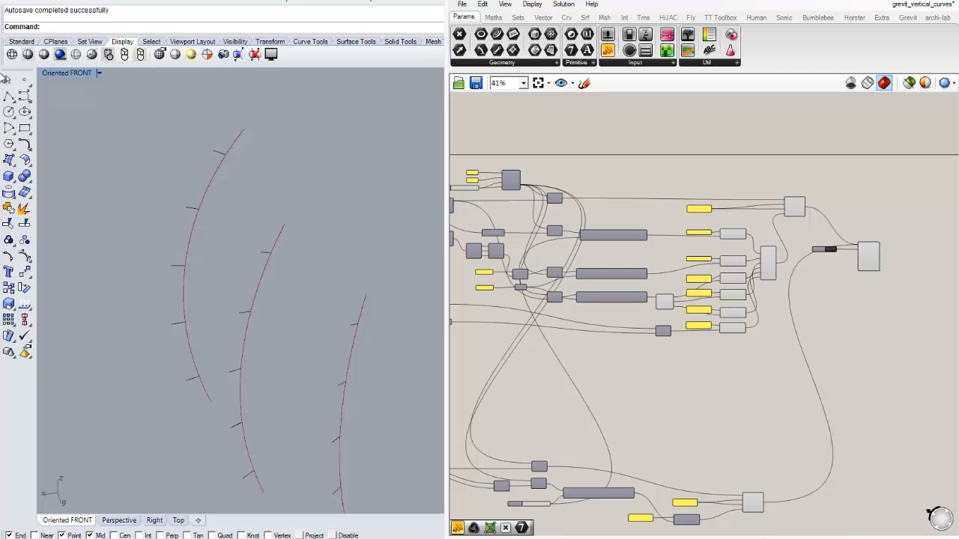
pyautogui.write('InterpCrv')
pyautogui.rightClick(158, 136)
pyautogui.scroll(-2, 165, 142)
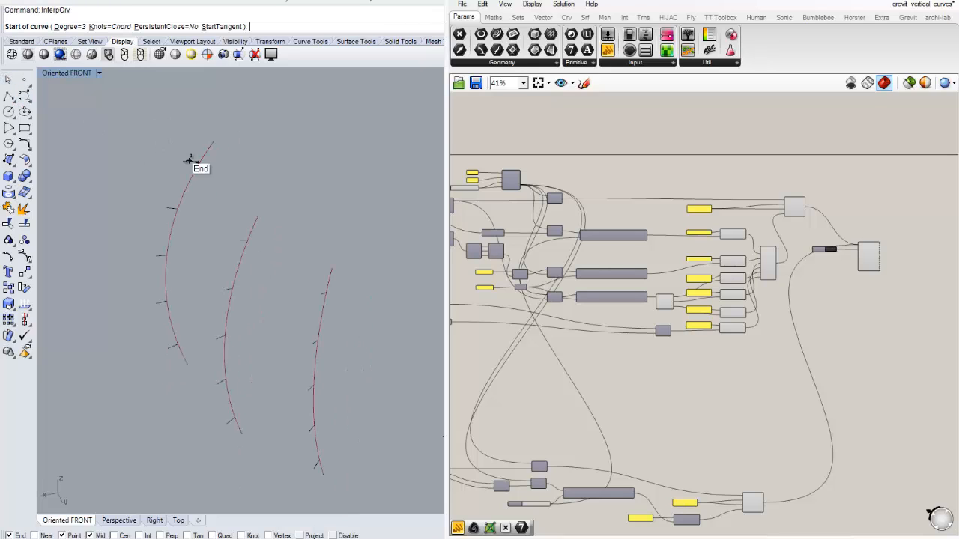
pyautogui.click(191, 161)
pyautogui.click(236, 238)
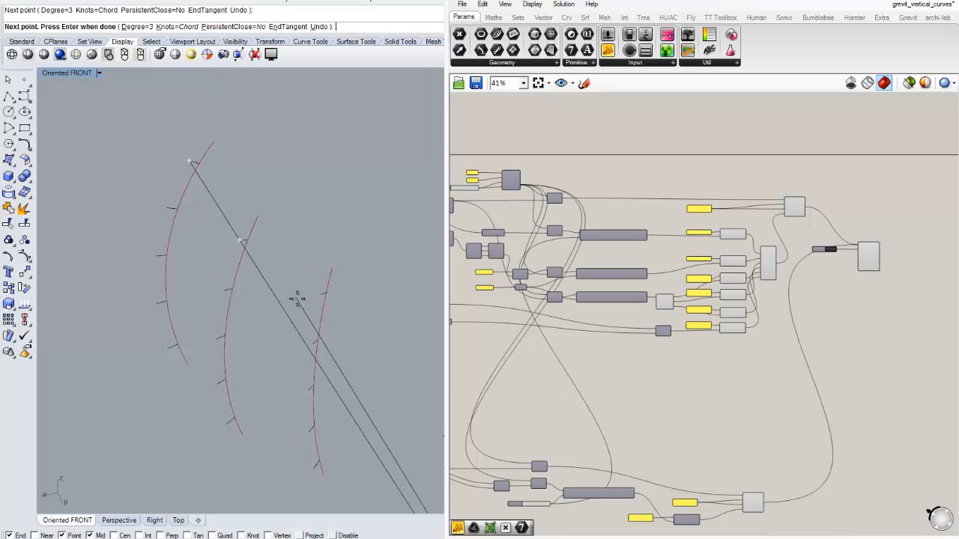
pyautogui.scroll(3, 295, 295)
pyautogui.click(332, 296)
# - Continue the interpolated curve through the end points of the top tick lines on the next arcs in the row
pyautogui.scroll(-8, 248, 240)
pyautogui.moveTo(292, 282); pyautogui.dragTo(337, 234, button='right')
pyautogui.scroll(8, 300, 294)
pyautogui.scroll(-2, 312, 300)
pyautogui.click(277, 208)
pyautogui.moveTo(318, 193); pyautogui.dragTo(235, 177, button='right')
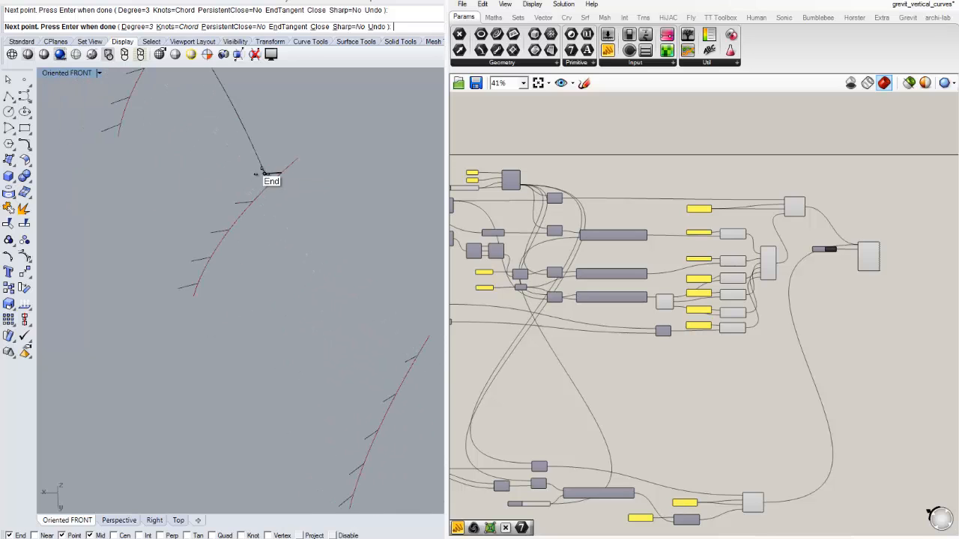
pyautogui.click(266, 173)
pyautogui.keyDown('shift'); pyautogui.moveTo(343, 290); pyautogui.dragTo(178, 142, button='right'); pyautogui.keyUp('shift')
pyautogui.scroll(4, 240, 210)
pyautogui.click(240, 215)
# - Extend the interpolated curve through the top tick ends of the remaining arcs and finish it at the last arc
pyautogui.scroll(-5, 248, 223)
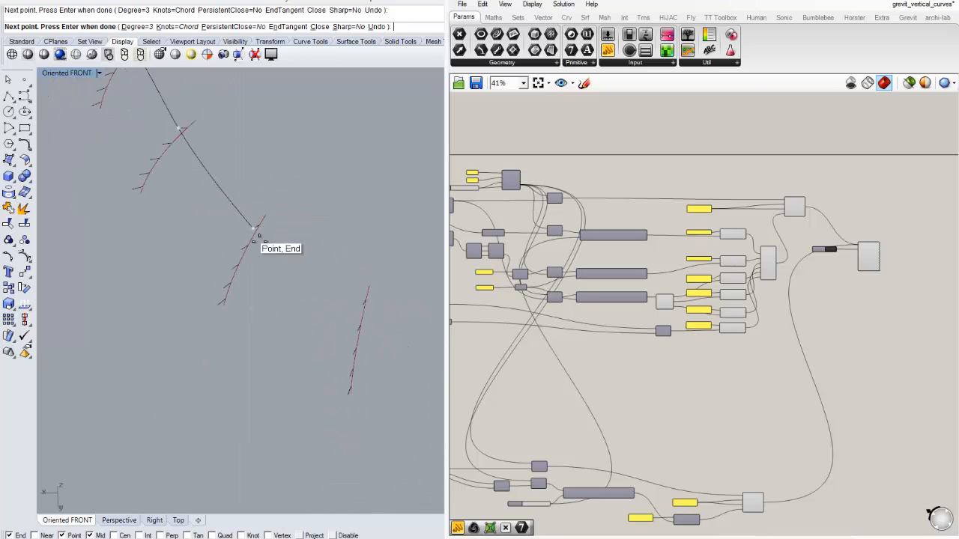
pyautogui.keyDown('shift'); pyautogui.moveTo(290, 263); pyautogui.dragTo(132, 152, button='right'); pyautogui.keyUp('shift')
pyautogui.scroll(5, 181, 192)
pyautogui.click(239, 178)
pyautogui.scroll(-5, 277, 219)
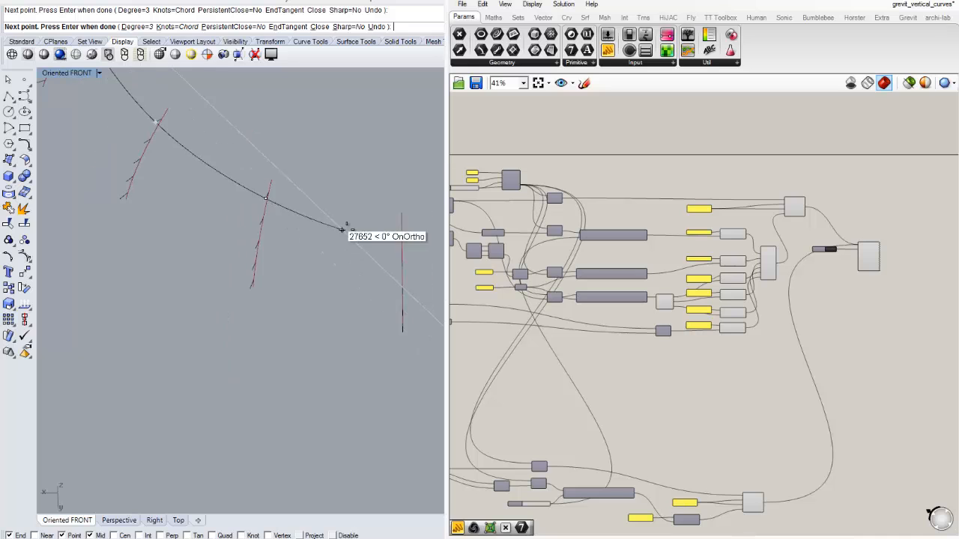
pyautogui.keyDown('shift'); pyautogui.moveTo(382, 274); pyautogui.dragTo(143, 207, button='right'); pyautogui.keyUp('shift')
pyautogui.scroll(5, 147, 211)
pyautogui.moveTo(182, 232); pyautogui.dragTo(293, 220, button='right')
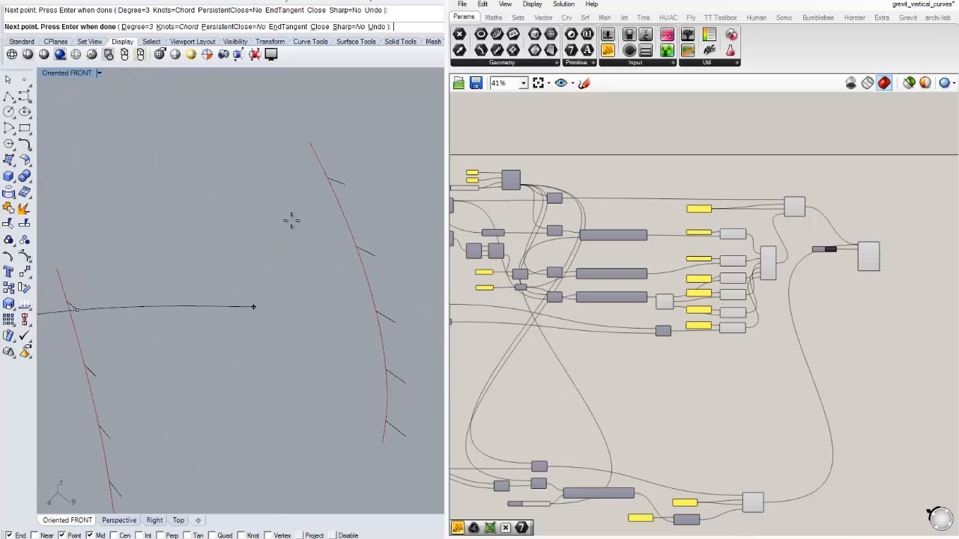
pyautogui.click(346, 185)
pyautogui.scroll(-4, 364, 185)
pyautogui.keyDown('shift'); pyautogui.moveTo(366, 188); pyautogui.dragTo(103, 273, button='right'); pyautogui.keyUp('shift')
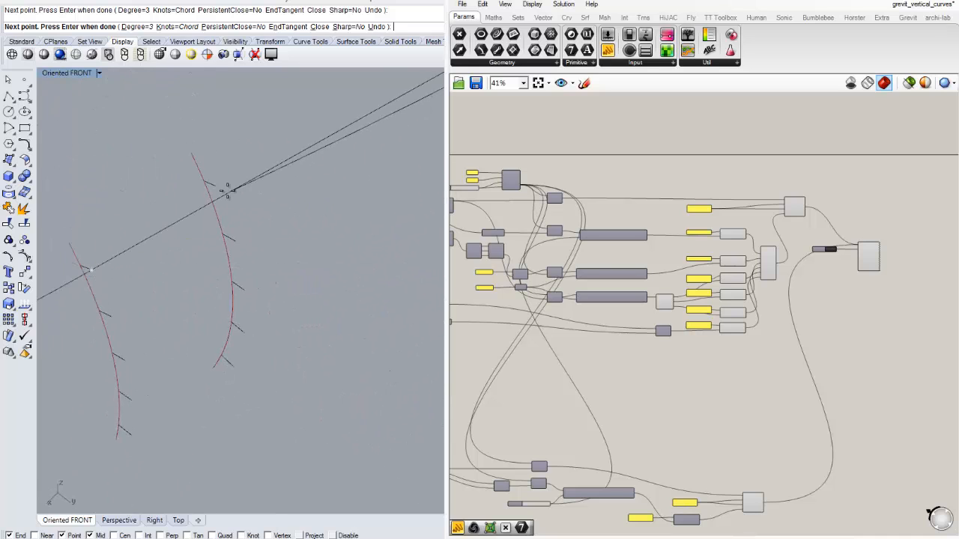
pyautogui.click(213, 185)
pyautogui.press('Return')
pyautogui.scroll(-4, 224, 252)
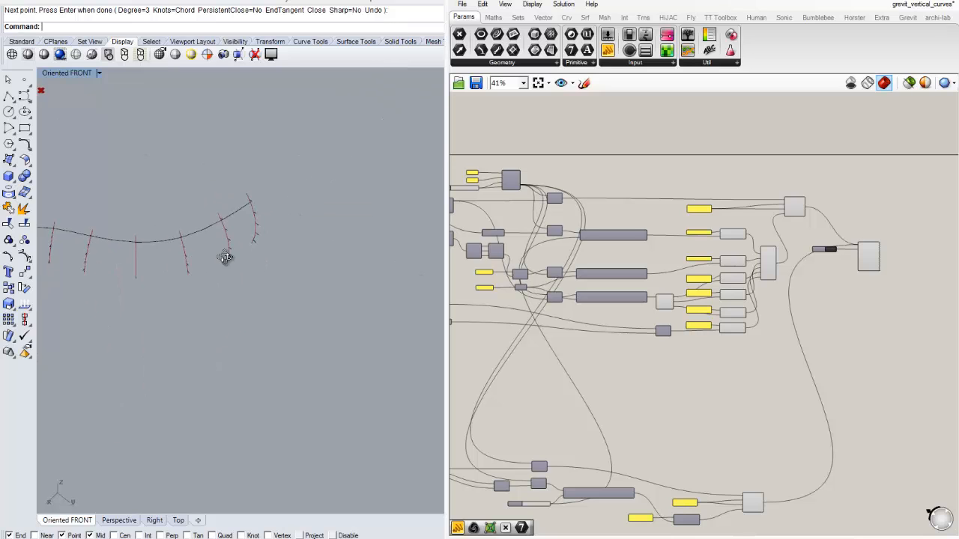
# - Select the new interpolated curve and review its path across all the arcs
pyautogui.moveTo(225, 253); pyautogui.dragTo(225, 285, button='right')
pyautogui.scroll(6, 258, 250)
pyautogui.click(250, 291)
pyautogui.scroll(-7, 233, 246)
pyautogui.scroll(7, 327, 193)
pyautogui.moveTo(327, 194); pyautogui.dragTo(235, 255, button='right')
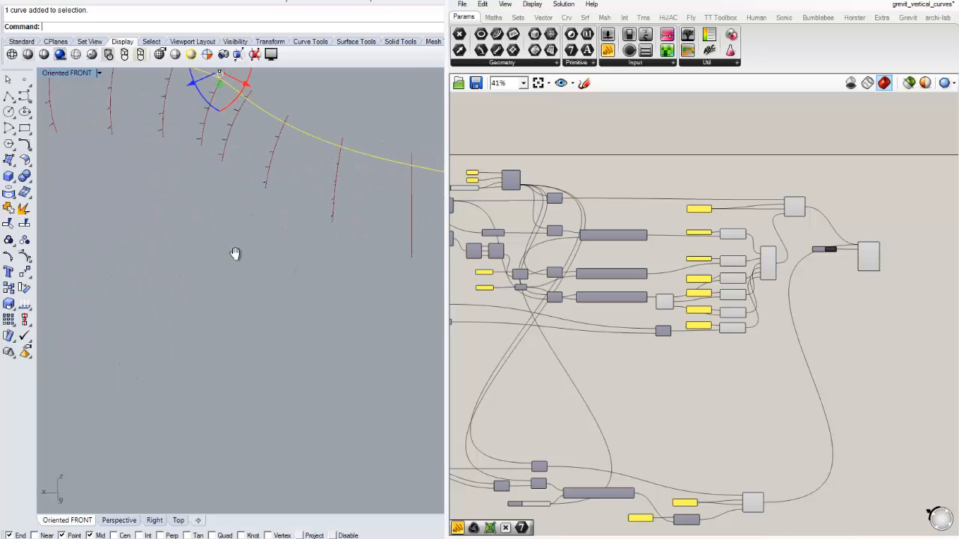
pyautogui.scroll(-6, 190, 275)
pyautogui.moveTo(189, 274); pyautogui.dragTo(201, 276, button='right')
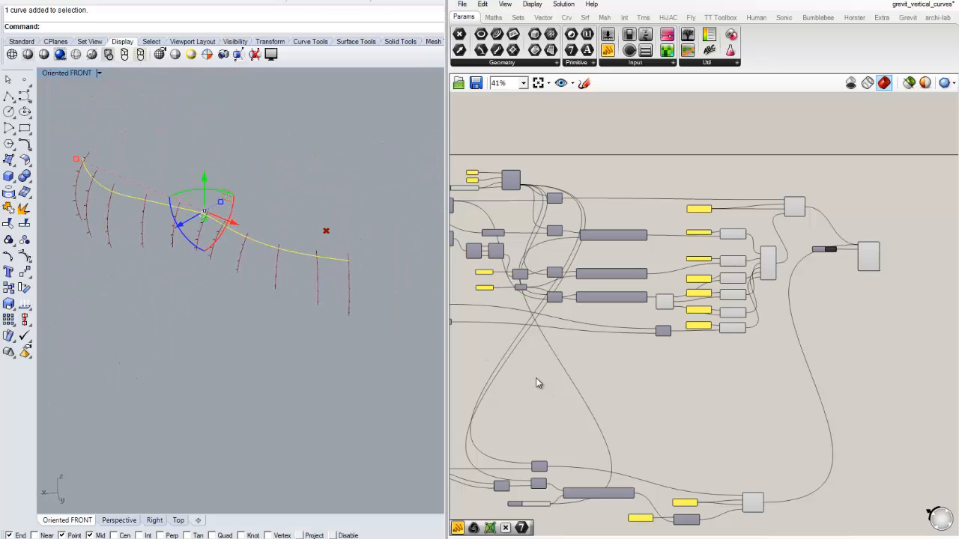
# - Add a Curve parameter in the empty canvas area below the existing Grasshopper definition
pyautogui.moveTo(553, 356); pyautogui.dragTo(745, 223, button='right')
pyautogui.moveTo(707, 306); pyautogui.dragTo(672, 182, button='right')
pyautogui.scroll(2, 613, 306)
pyautogui.moveTo(612, 306); pyautogui.dragTo(606, 265, button='right')
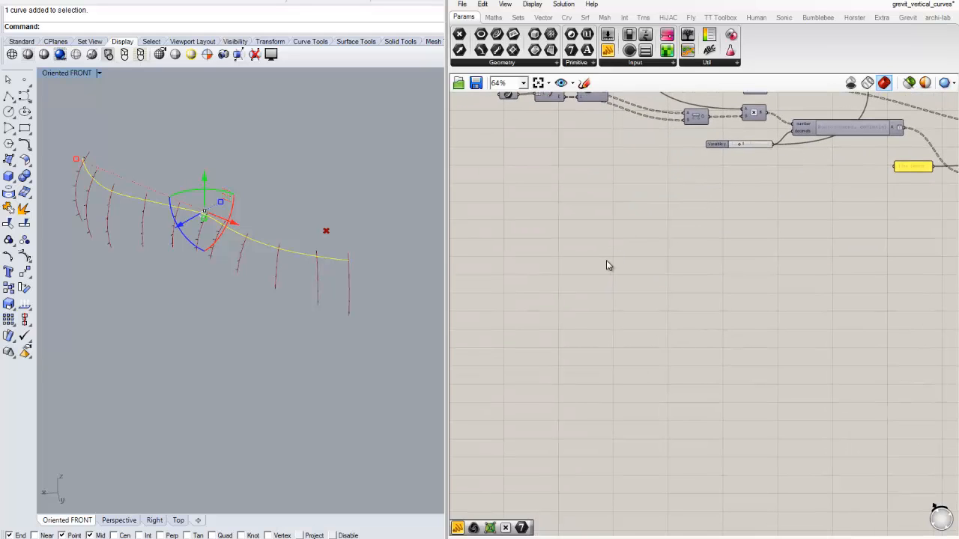
pyautogui.doubleClick(605, 288)
pyautogui.write('cur')
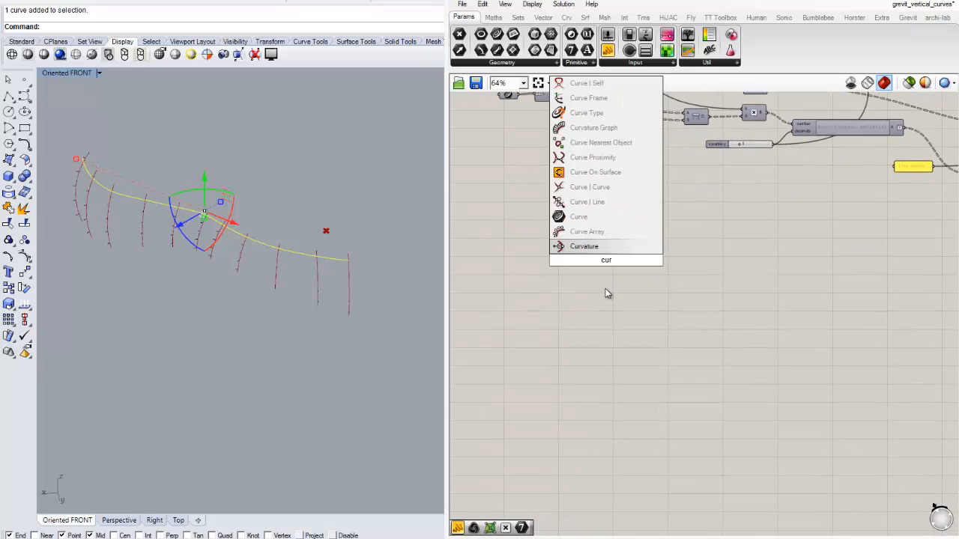
pyautogui.press('Up')
pyautogui.press('Up')
pyautogui.press('Return')
# - Assign the selected interpolated Rhino curve to the new Curve parameter and check it against the arcs in the viewport
pyautogui.rightClick(607, 261)
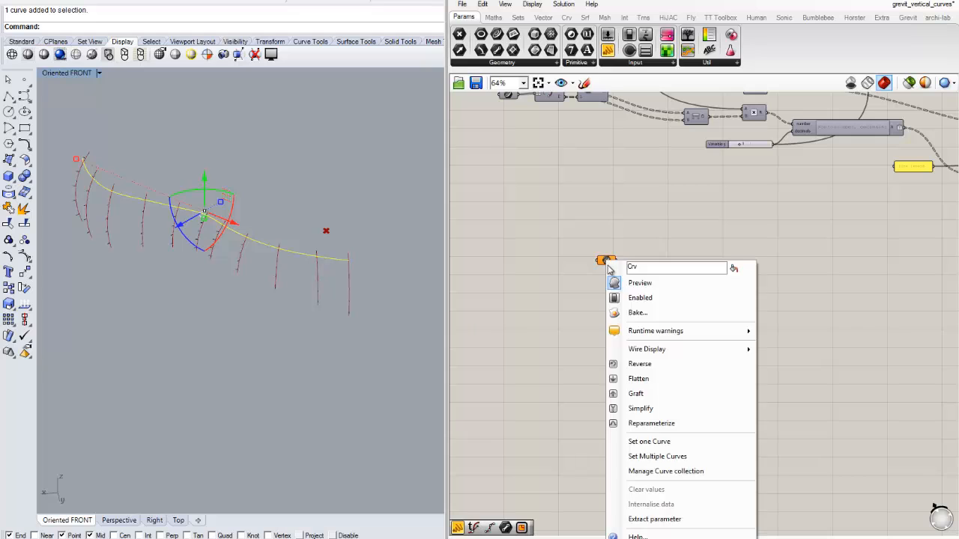
pyautogui.click(632, 441)
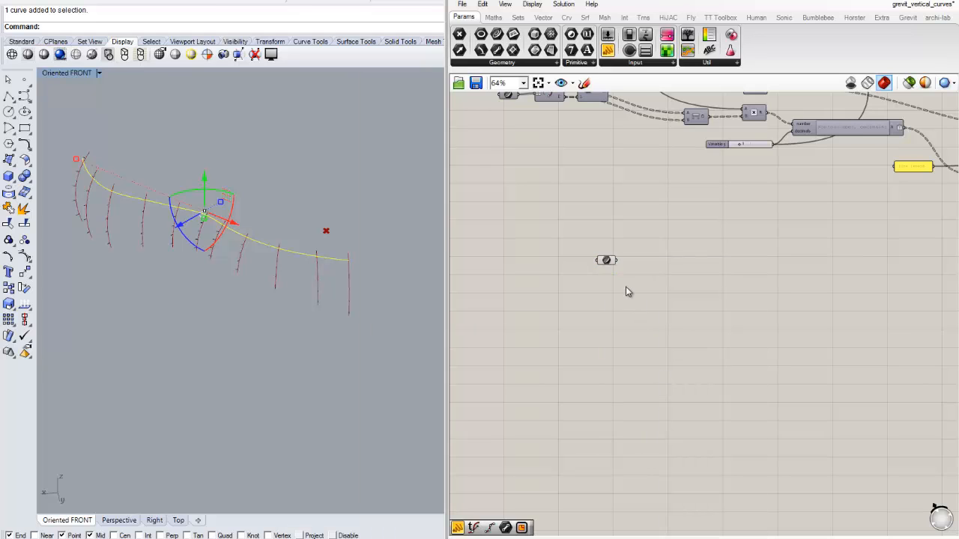
pyautogui.moveTo(627, 291); pyautogui.dragTo(573, 246)
pyautogui.click(346, 244)
pyautogui.scroll(8, 335, 264)
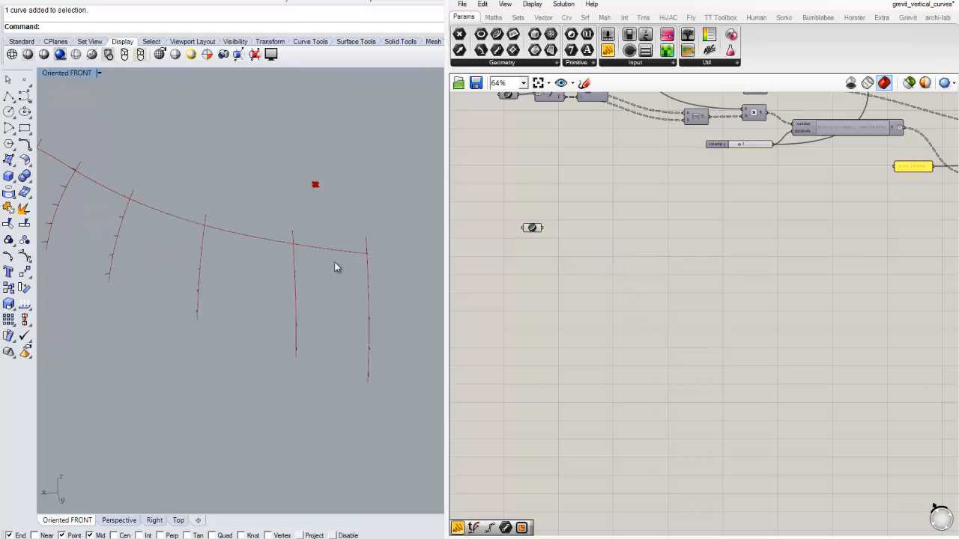
pyautogui.scroll(4, 560, 228)
pyautogui.moveTo(505, 230); pyautogui.dragTo(621, 203)
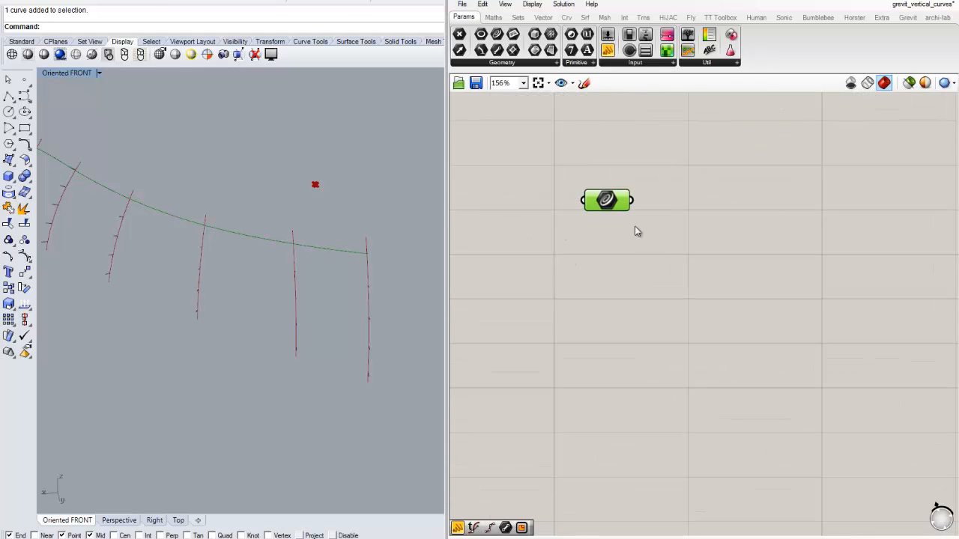
pyautogui.click(637, 230)
pyautogui.scroll(-2, 648, 251)
pyautogui.scroll(-2, 660, 258)
pyautogui.scroll(-6, 249, 215)
pyautogui.moveTo(197, 209)
pyautogui.mouseDown(button='right')
pyautogui.moveTo(212, 195)
pyautogui.moveTo(325, 192)
pyautogui.moveTo(181, 216)
pyautogui.mouseUp(button='right')
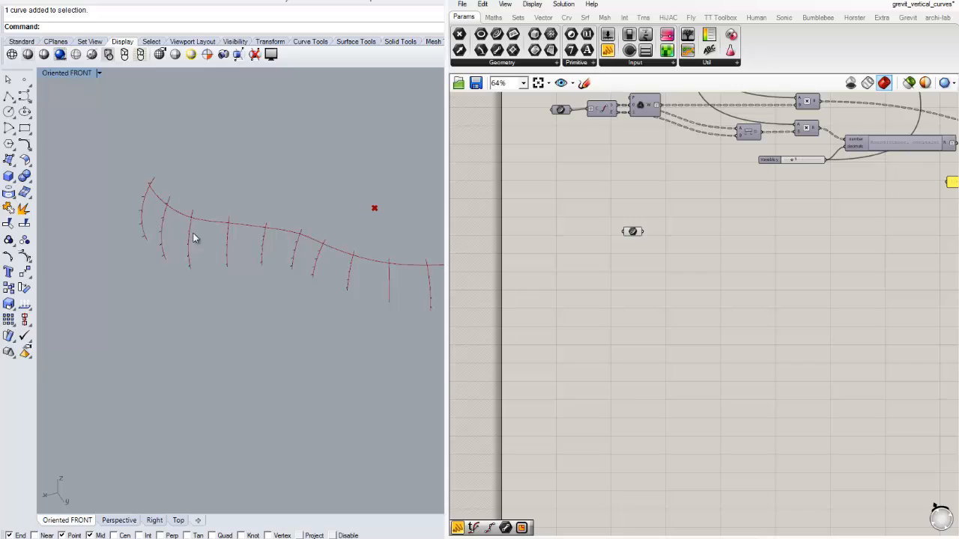
pyautogui.moveTo(254, 245)
pyautogui.keyDown('shift'); pyautogui.mouseDown(button='right')
pyautogui.moveTo(239, 253)
pyautogui.moveTo(189, 229)
pyautogui.mouseUp(button='right'); pyautogui.keyUp('shift')
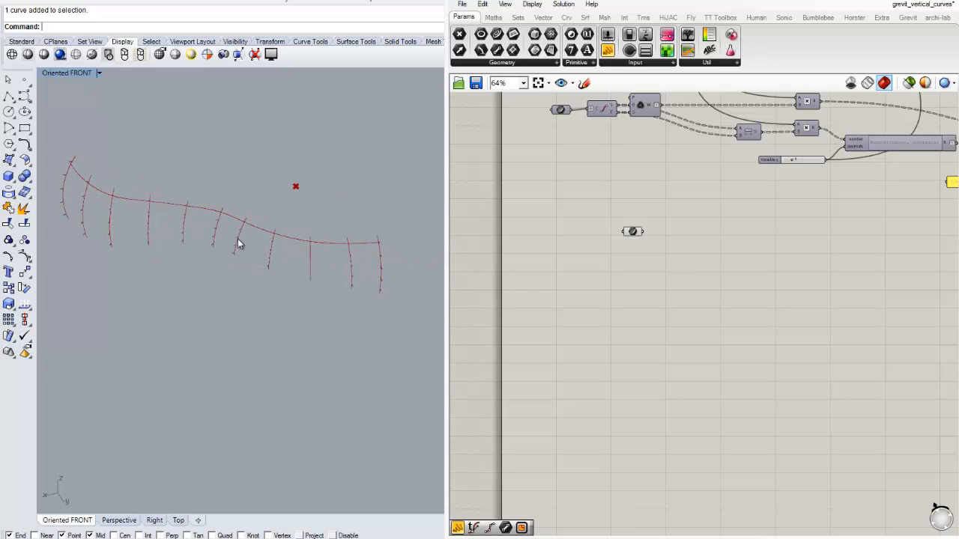
pyautogui.scroll(5, 642, 234)
pyautogui.doubleClick(722, 255)
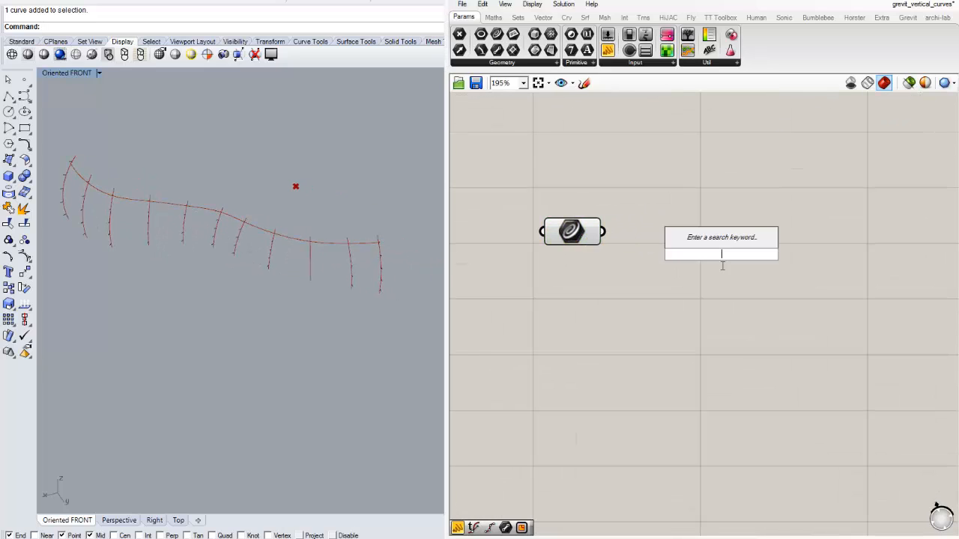
pyautogui.write('ev')
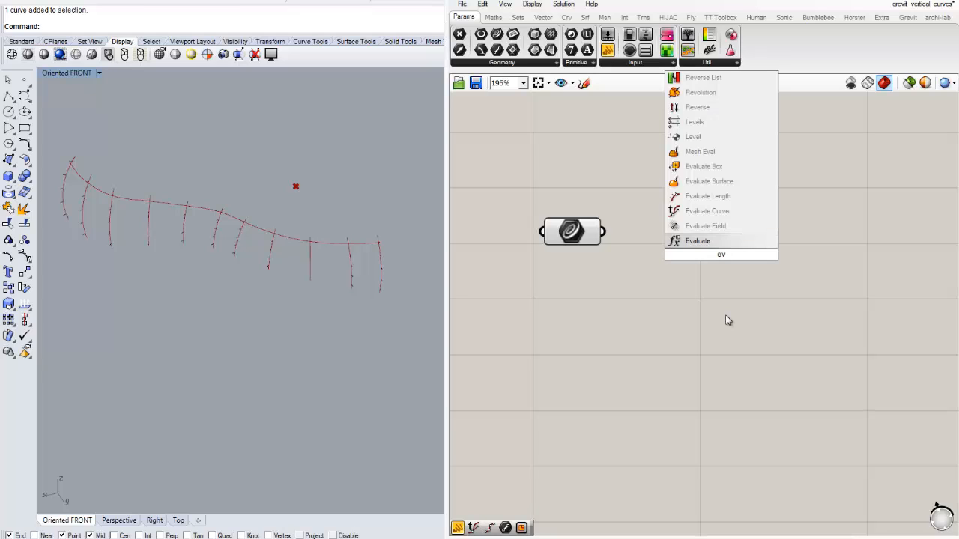
pyautogui.press('Up')
pyautogui.press('Return')
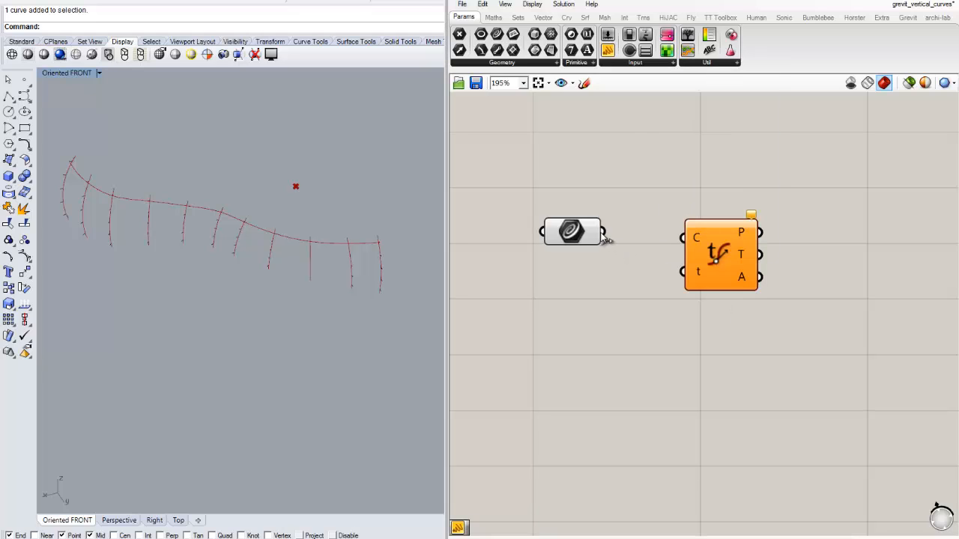
pyautogui.moveTo(687, 235); pyautogui.dragTo(770, 253)
pyautogui.click(683, 320)
pyautogui.scroll(-1, 683, 321)
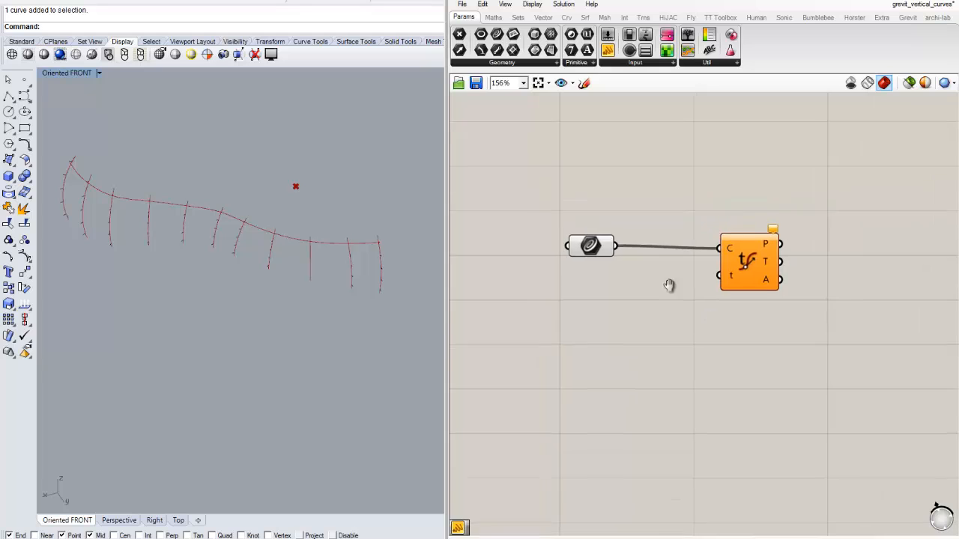
pyautogui.click(710, 248)
pyautogui.moveTo(711, 249); pyautogui.dragTo(709, 321)
pyautogui.press('Delete')
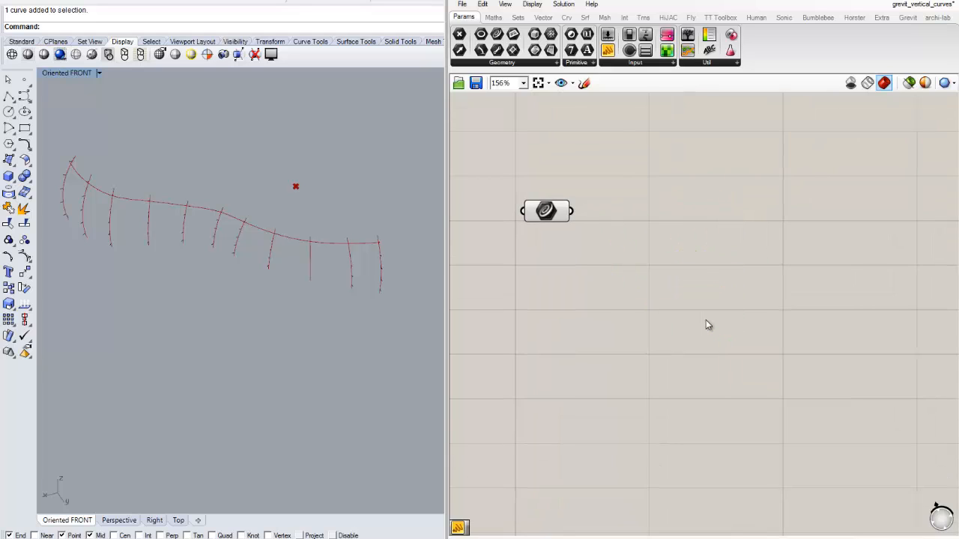
# - Add a Divide Curve component and feed the referenced interpolated curve into its C input
pyautogui.doubleClick(700, 305)
pyautogui.write('div')
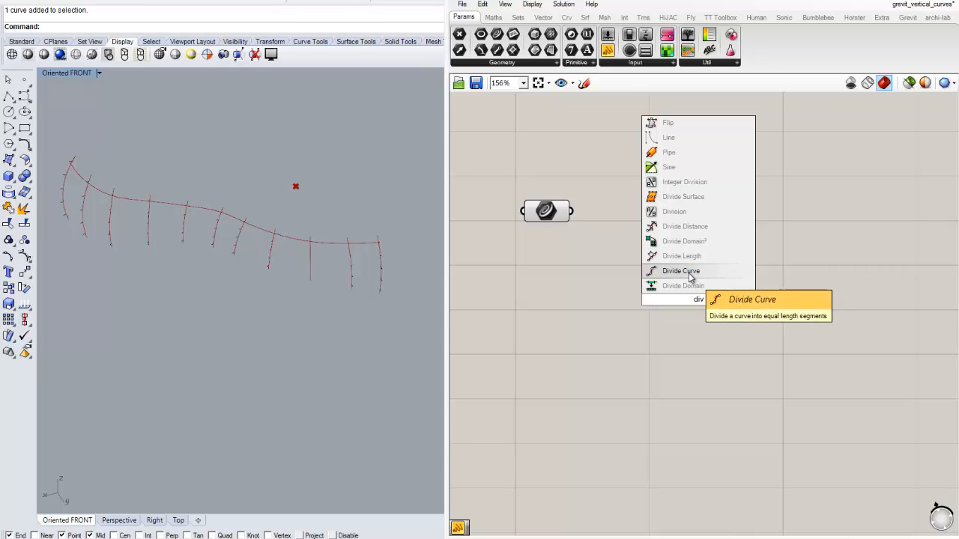
pyautogui.click(678, 271)
pyautogui.doubleClick(598, 272)
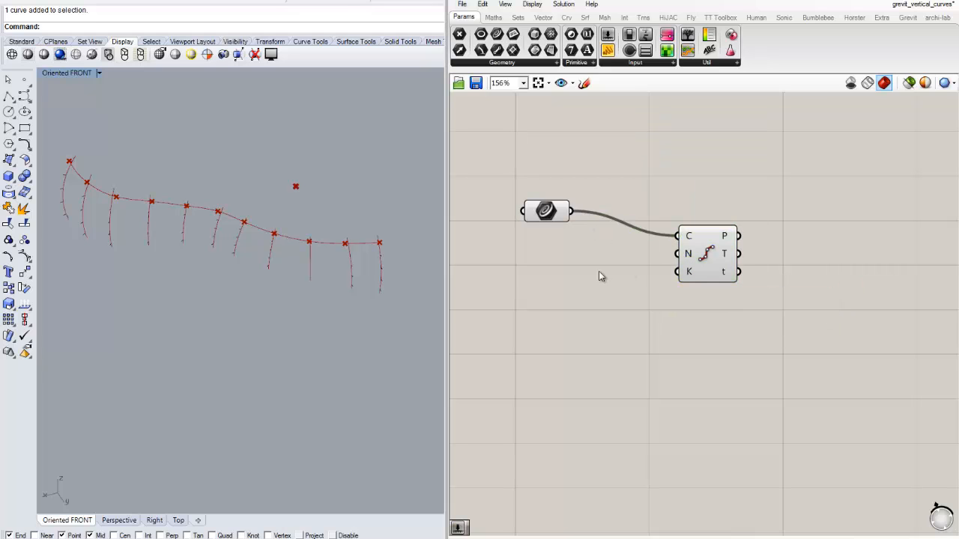
pyautogui.click(596, 303)
# - Add a List Length component between the Curve parameter and Divide Curve
pyautogui.scroll(-4, 614, 303)
pyautogui.moveTo(630, 233); pyautogui.dragTo(625, 269, button='right')
pyautogui.scroll(-1, 610, 248)
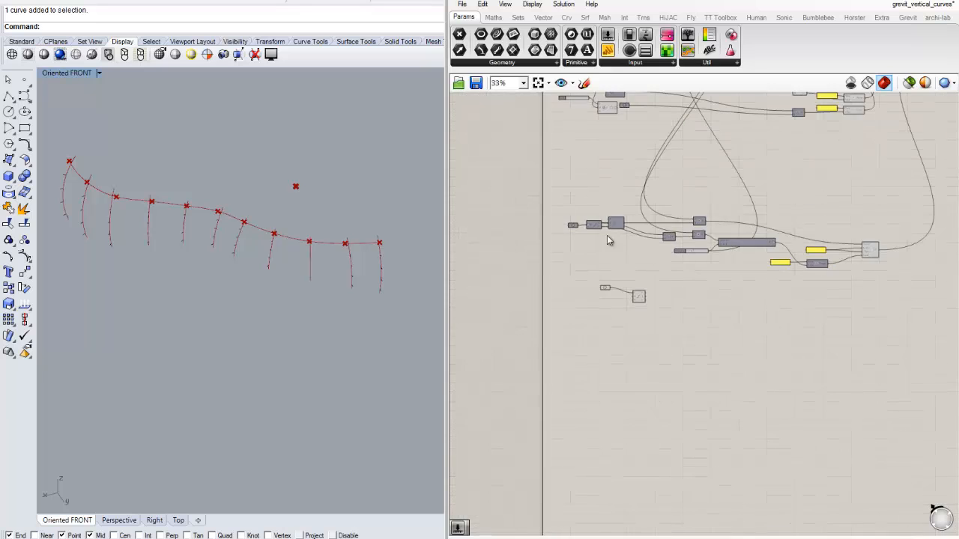
pyautogui.scroll(6, 604, 310)
pyautogui.doubleClick(645, 309)
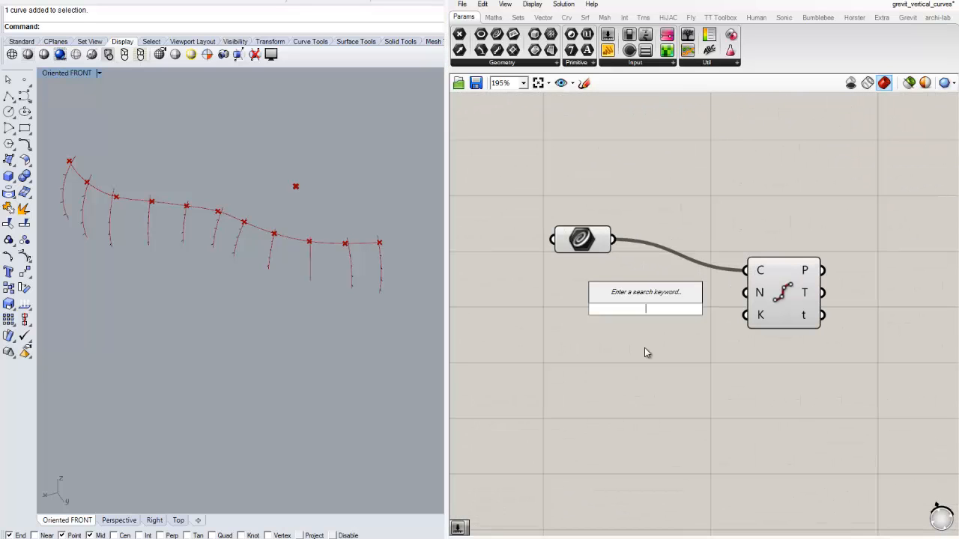
pyautogui.write('list')
pyautogui.press('Down')
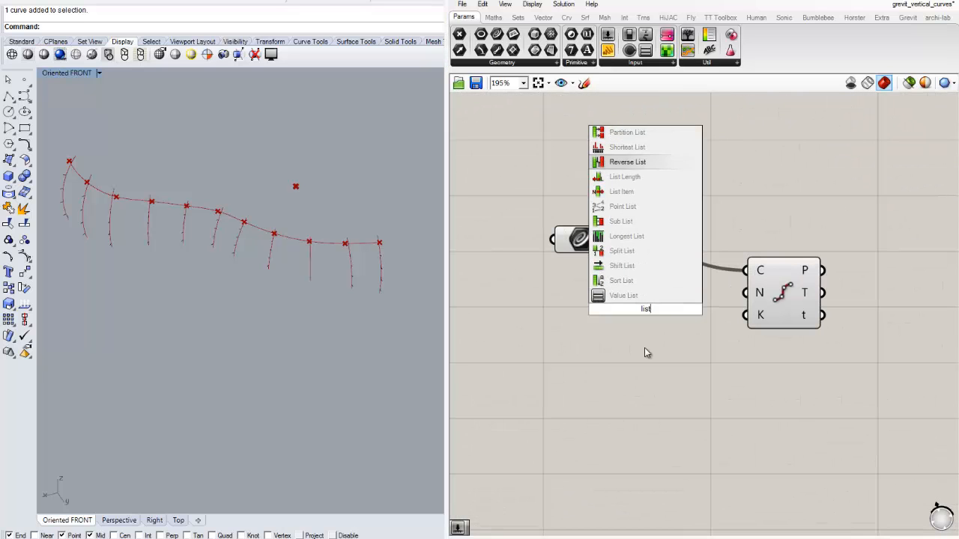
pyautogui.press('Down')
pyautogui.press('Down')
pyautogui.press('Return')
# - Feed the arc curves' parameter from the start of the upper definition into List Length, and its output into Divide Curve's N input
pyautogui.scroll(-5, 636, 300)
pyautogui.scroll(5, 608, 163)
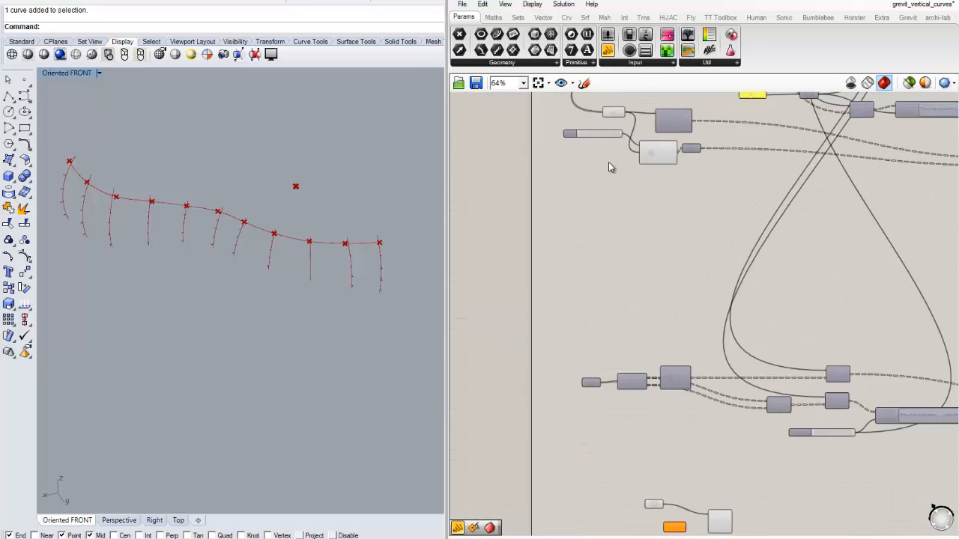
pyautogui.scroll(-4, 611, 259)
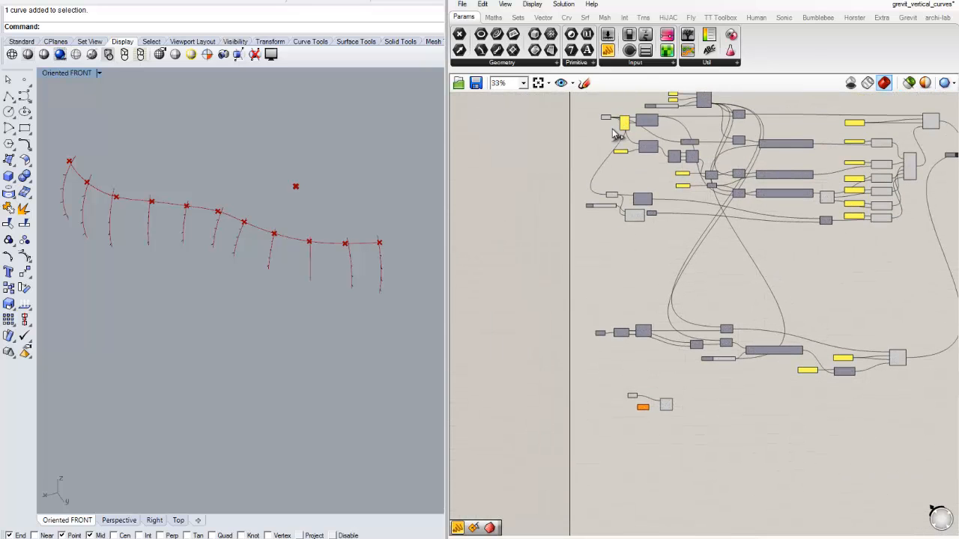
pyautogui.moveTo(613, 130); pyautogui.dragTo(641, 409)
pyautogui.scroll(7, 650, 420)
pyautogui.moveTo(654, 417); pyautogui.dragTo(635, 396, button='right')
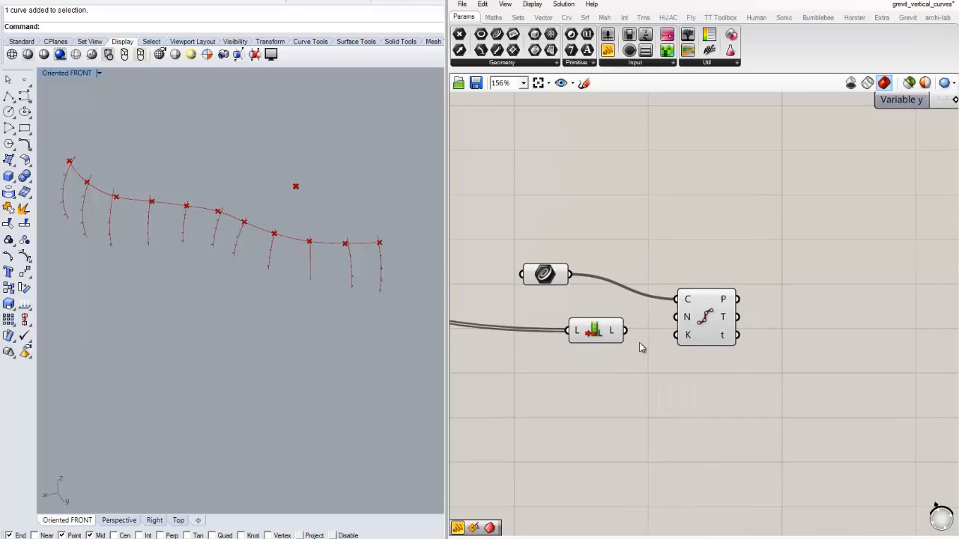
pyautogui.click(590, 334)
pyautogui.scroll(3, 591, 330)
pyautogui.moveTo(607, 317); pyautogui.dragTo(724, 305)
pyautogui.click(680, 370)
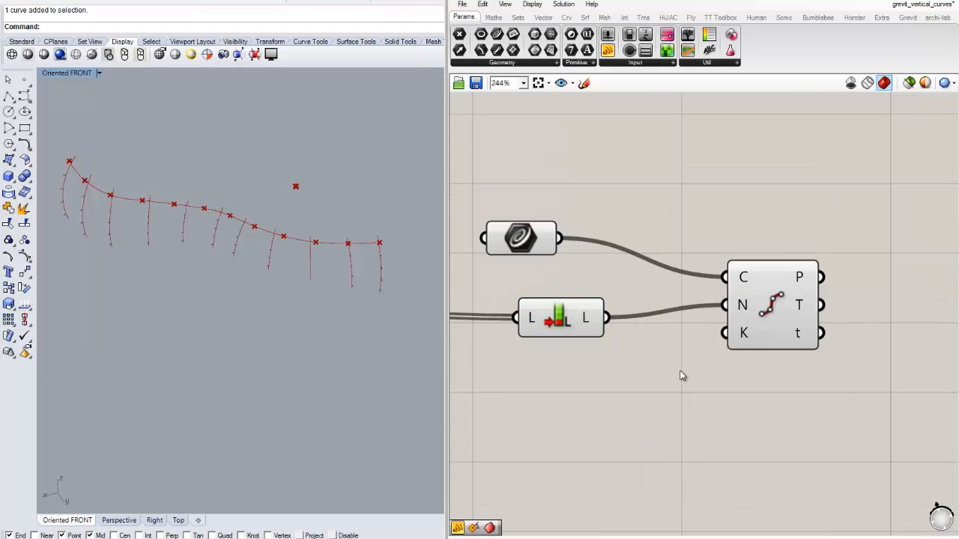
# - Check the division points against the arcs and add a Subtraction component between List Length and Divide Curve
pyautogui.scroll(-2, 674, 372)
pyautogui.moveTo(633, 372); pyautogui.dragTo(791, 335, button='right')
pyautogui.moveTo(217, 245); pyautogui.dragTo(258, 262, button='right')
pyautogui.moveTo(757, 337); pyautogui.dragTo(652, 306, button='right')
pyautogui.moveTo(651, 274); pyautogui.dragTo(564, 268)
pyautogui.click(615, 315)
pyautogui.doubleClick(615, 319)
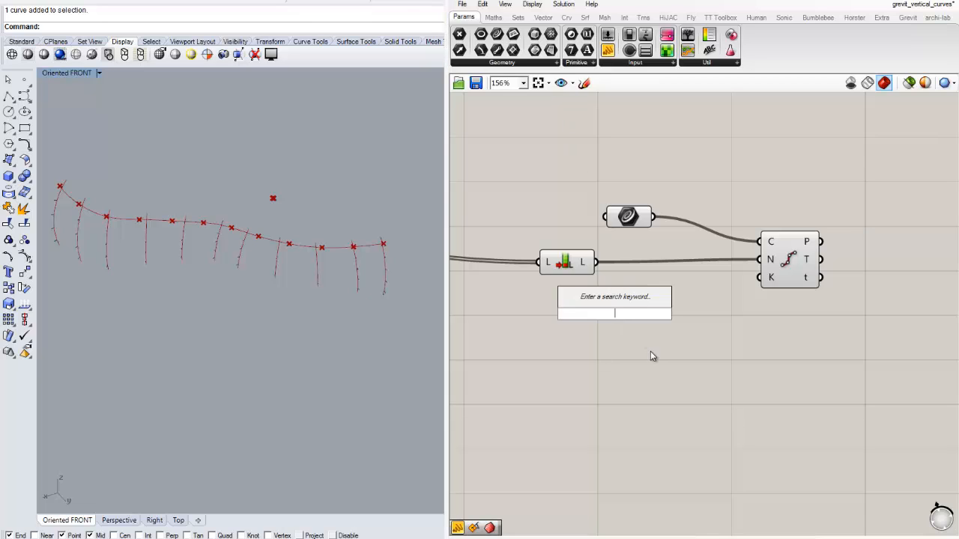
pyautogui.write('sub')
pyautogui.press('Down')
pyautogui.press('Down')
pyautogui.press('Down')
pyautogui.press('Down')
pyautogui.press('Down')
pyautogui.press('Down')
pyautogui.press('Down')
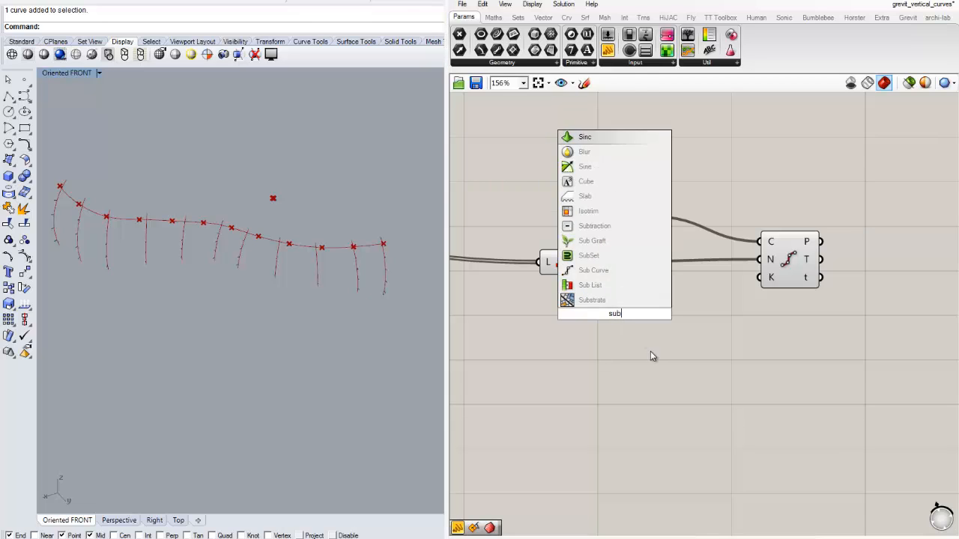
pyautogui.press('Return')
pyautogui.moveTo(626, 319); pyautogui.dragTo(663, 318)
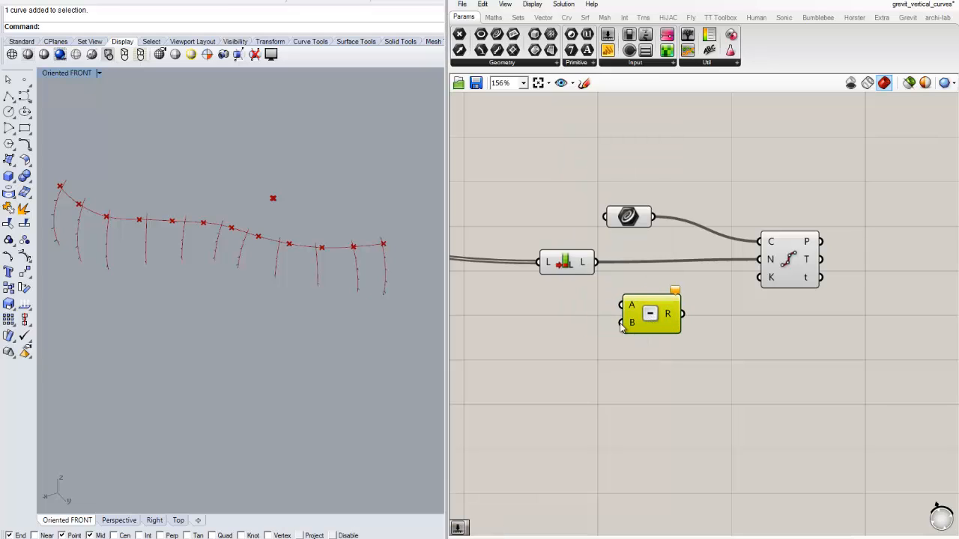
# - Subtract a slider value of 1 from the list length and feed the result into Divide Curve's N input
pyautogui.doubleClick(558, 322)
pyautogui.write('1')
pyautogui.press('Return')
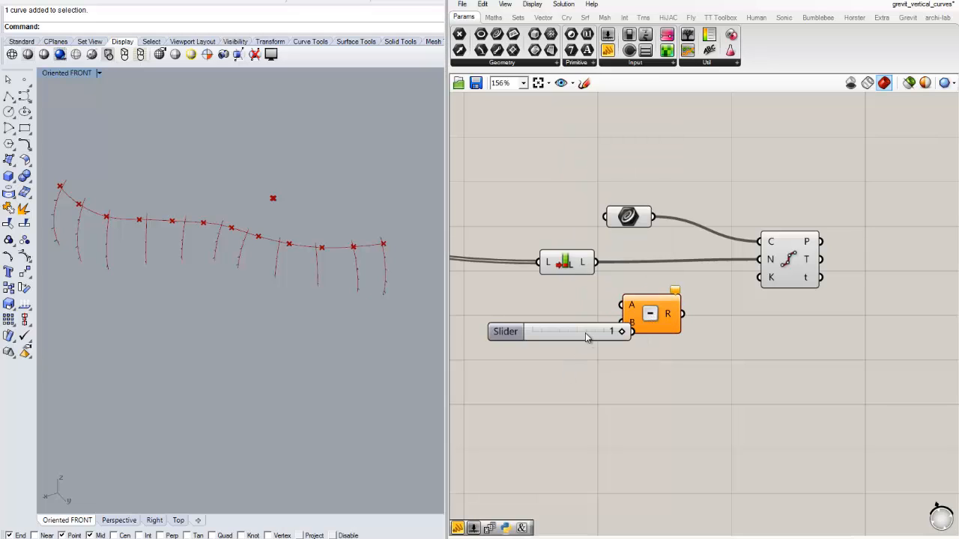
pyautogui.moveTo(586, 338); pyautogui.dragTo(515, 329)
pyautogui.moveTo(650, 315)
pyautogui.mouseDown()
pyautogui.moveTo(662, 301)
pyautogui.moveTo(636, 312)
pyautogui.mouseUp()
pyautogui.moveTo(748, 274); pyautogui.dragTo(759, 259)
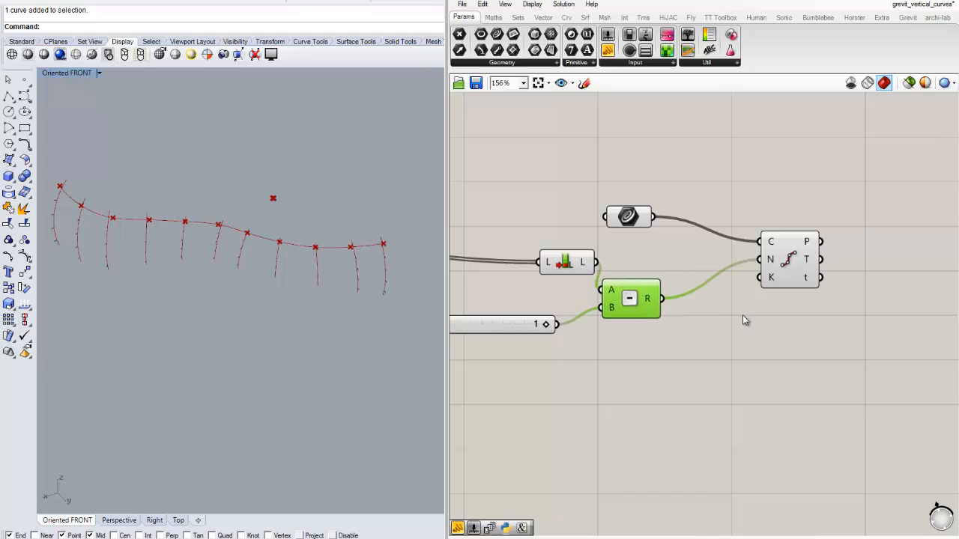
pyautogui.click(682, 321)
# - Examine in the Rhino viewport how the division points along the curve line up with each arc
pyautogui.scroll(4, 317, 240)
pyautogui.scroll(-2, 315, 257)
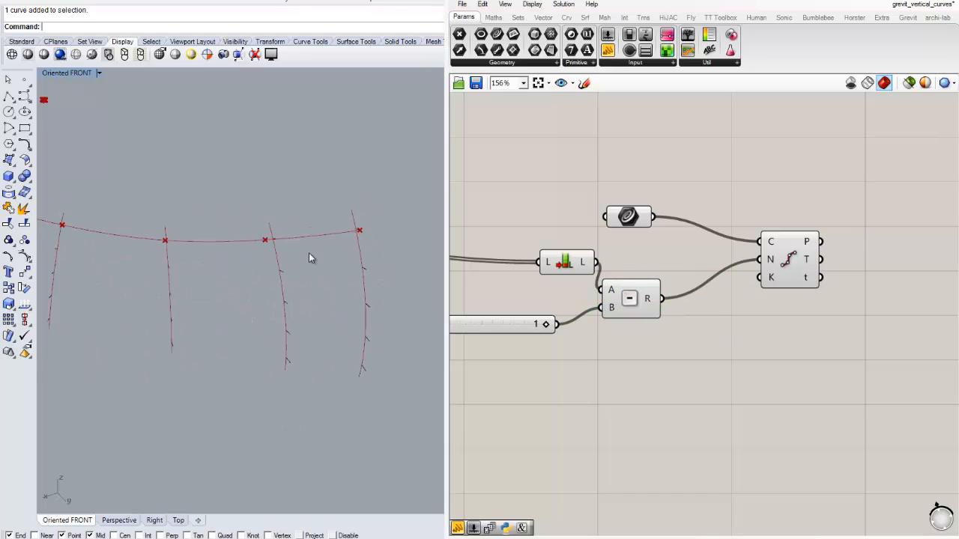
pyautogui.moveTo(313, 259); pyautogui.dragTo(259, 202, button='right')
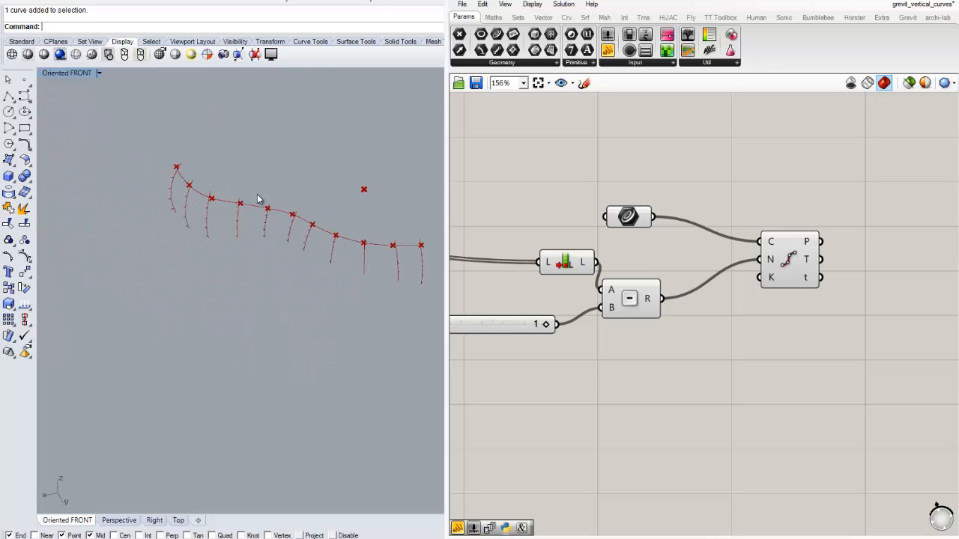
pyautogui.scroll(4, 196, 213)
pyautogui.moveTo(362, 232); pyautogui.dragTo(241, 202, button='right')
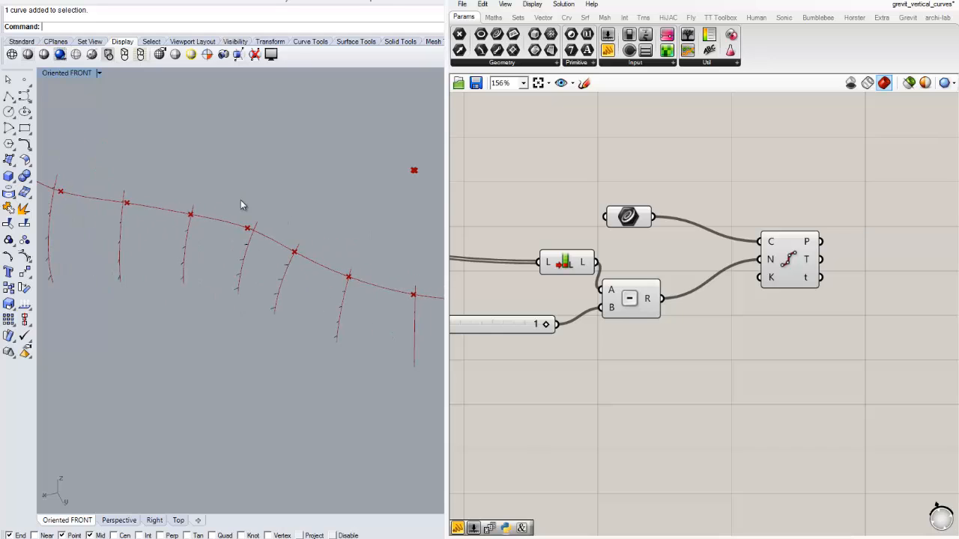
pyautogui.scroll(-1, 240, 202)
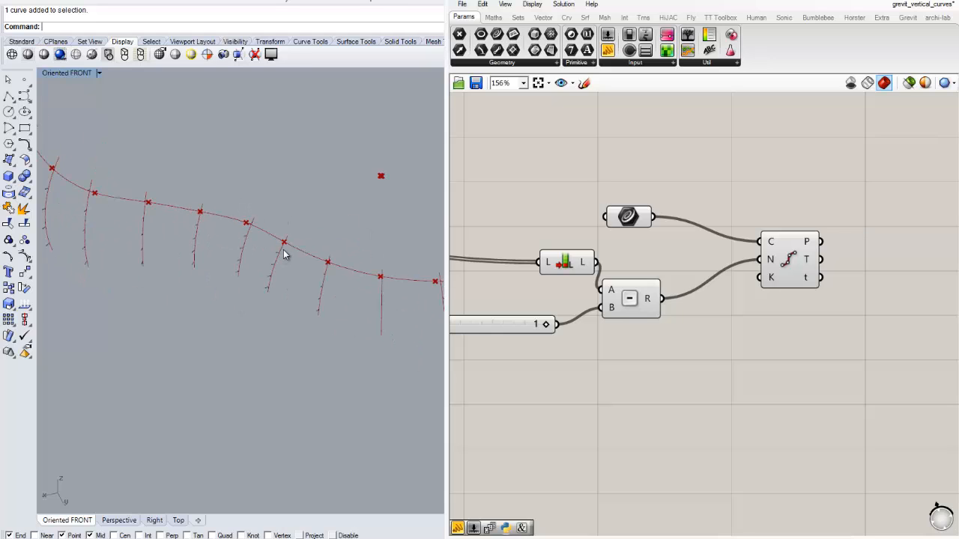
pyautogui.moveTo(291, 255); pyautogui.dragTo(231, 172, button='right')
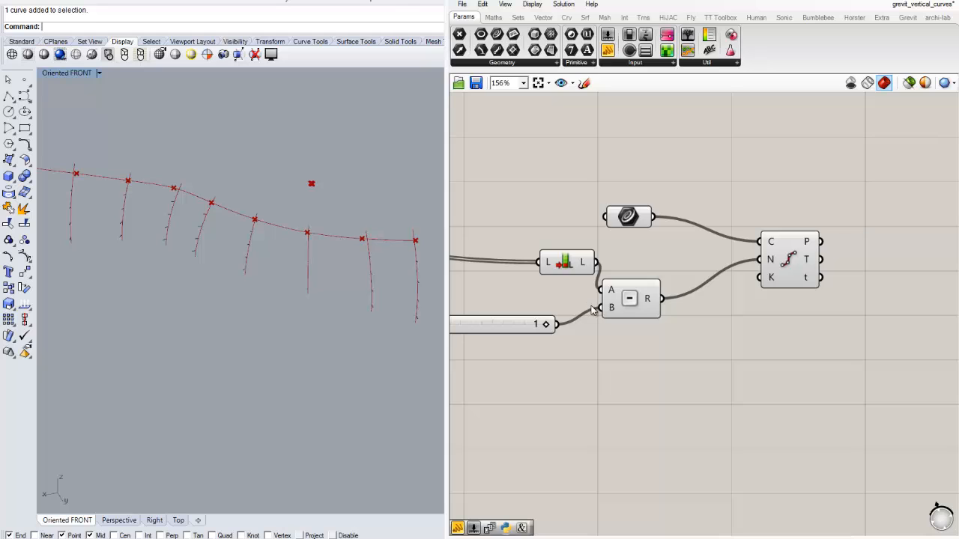
# - Place a Panel beside Divide Curve and connect the P output to it to list the division points
pyautogui.moveTo(621, 342); pyautogui.dragTo(523, 316, button='right')
pyautogui.moveTo(702, 250); pyautogui.dragTo(721, 247)
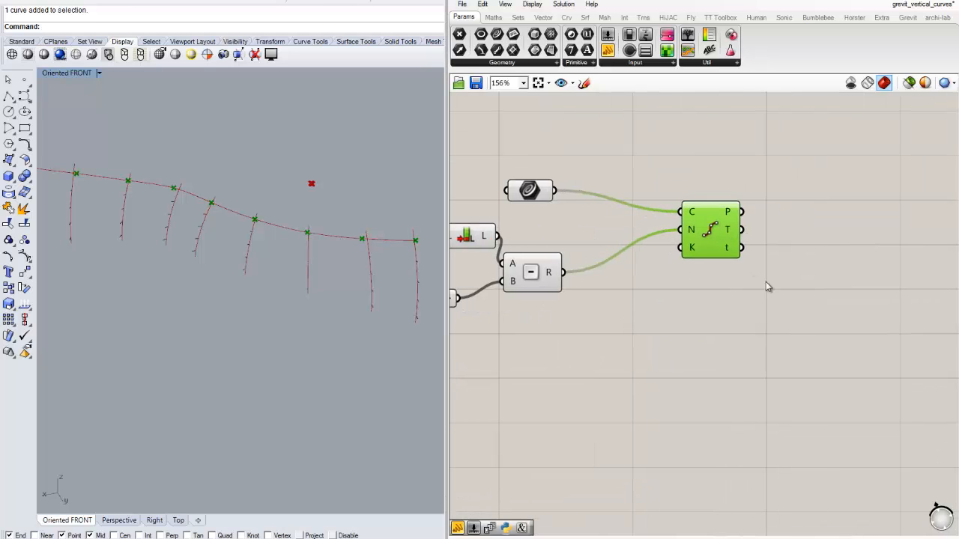
pyautogui.moveTo(787, 283); pyautogui.dragTo(700, 289, button='right')
pyautogui.click(698, 288)
pyautogui.click(607, 50)
pyautogui.click(764, 207)
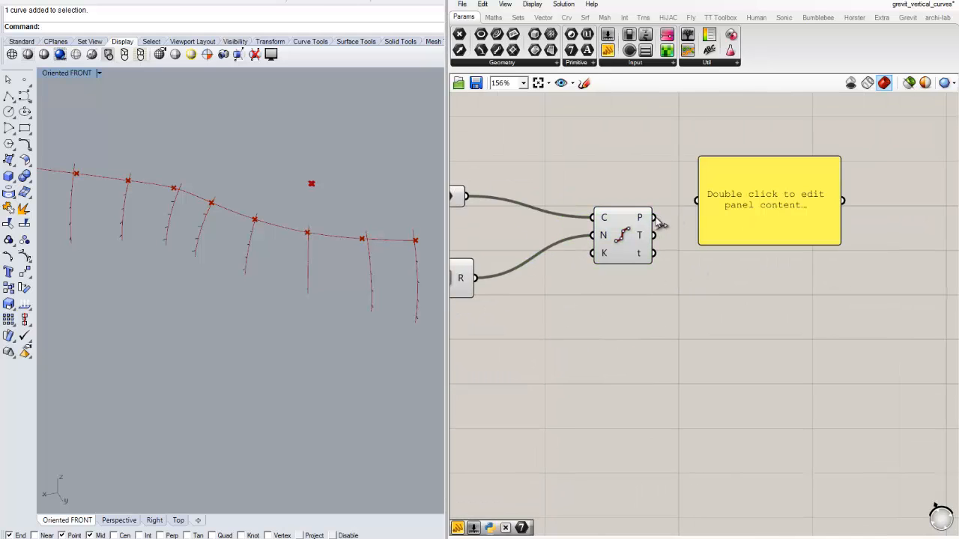
pyautogui.moveTo(659, 217); pyautogui.dragTo(696, 201)
pyautogui.moveTo(831, 230); pyautogui.dragTo(897, 221)
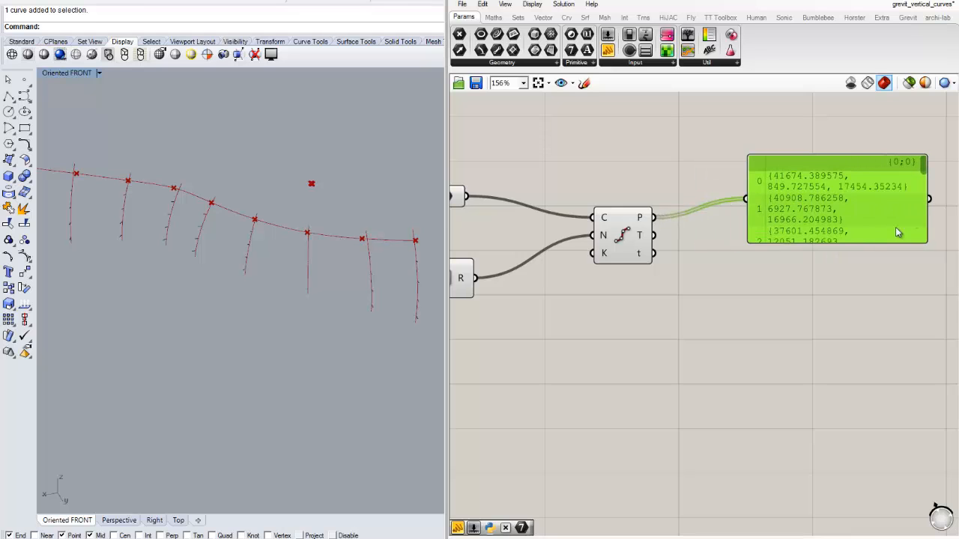
# - Enlarge the Panel to list every division point, and compare the points with the arcs in the Rhino viewport
pyautogui.scroll(-3, 757, 268)
pyautogui.moveTo(792, 212); pyautogui.dragTo(845, 296)
pyautogui.click(845, 300)
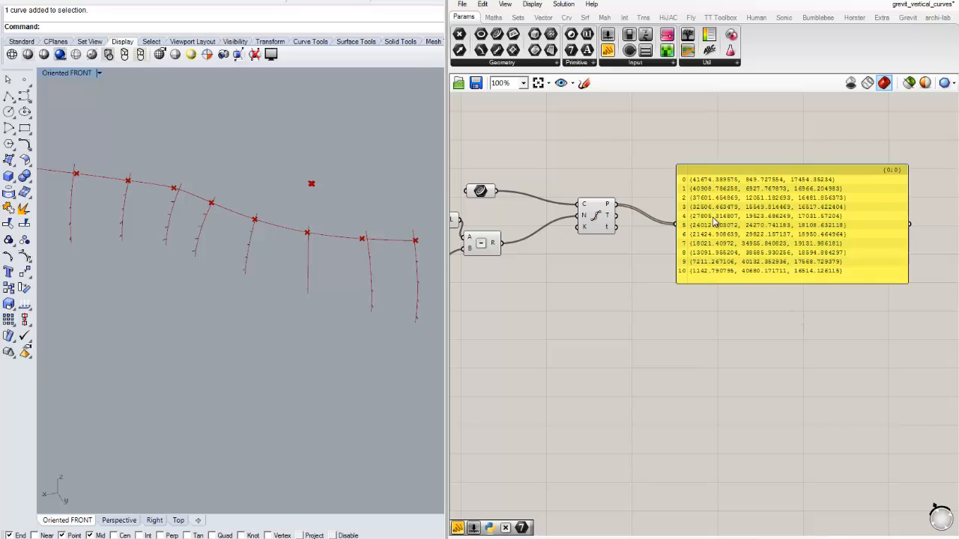
pyautogui.scroll(1, 693, 215)
pyautogui.scroll(-1, 683, 297)
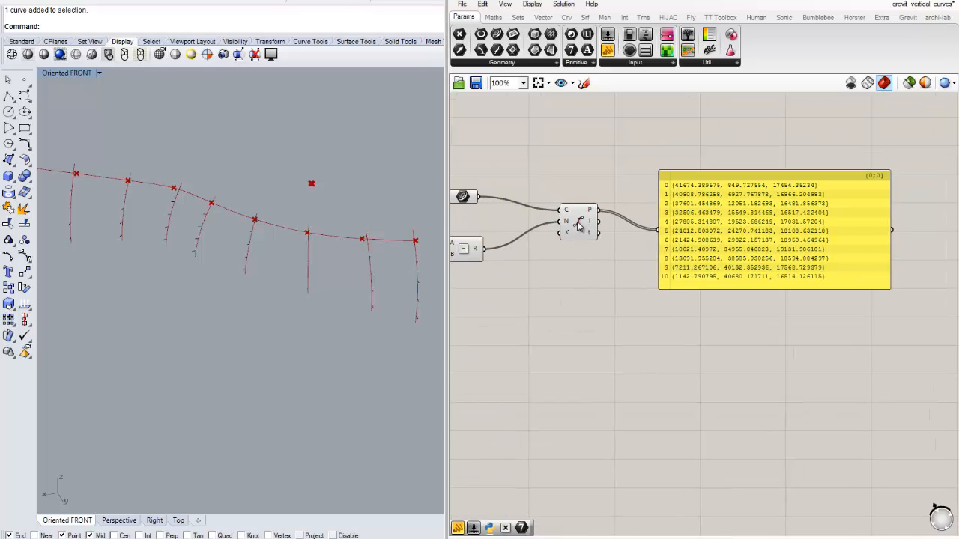
pyautogui.moveTo(578, 226); pyautogui.dragTo(561, 221)
pyautogui.scroll(-1, 207, 236)
pyautogui.click(197, 244)
pyautogui.scroll(-4, 217, 266)
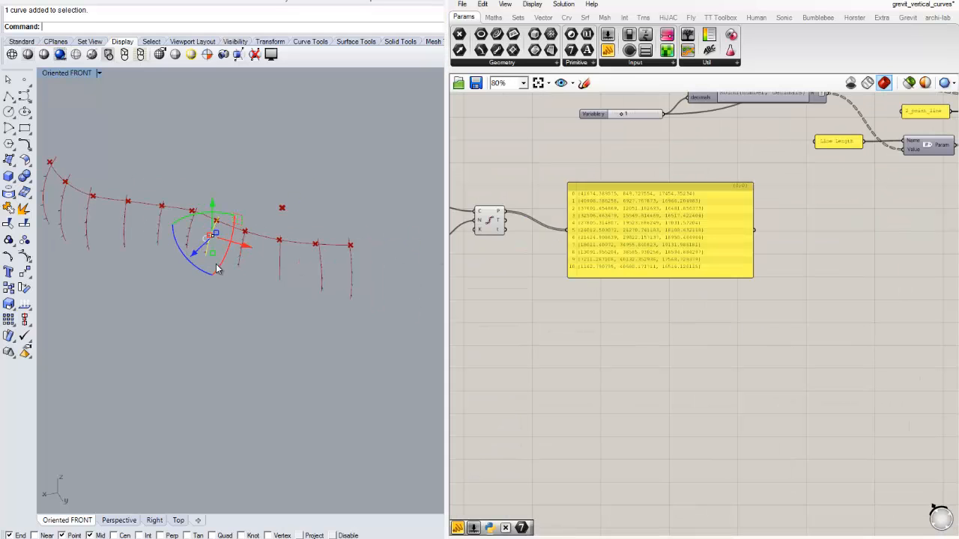
pyautogui.moveTo(140, 248)
pyautogui.mouseDown(button='right')
pyautogui.moveTo(209, 216)
pyautogui.moveTo(137, 256)
pyautogui.mouseUp(button='right')
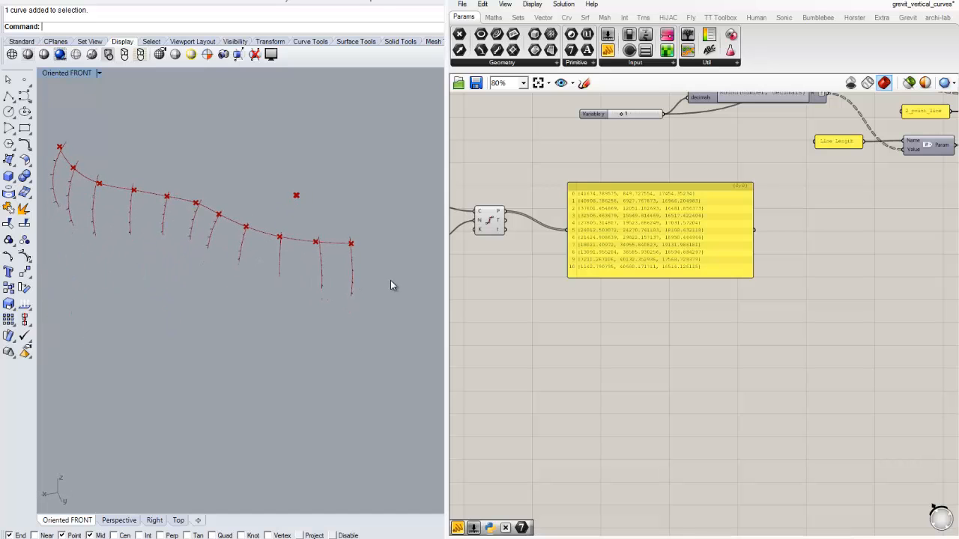
pyautogui.scroll(4, 391, 280)
# - Move the division-point Panel farther from Divide Curve and duplicate the component with Points, Family, Type and Param inputs below the original
pyautogui.moveTo(664, 251); pyautogui.dragTo(761, 251)
pyautogui.scroll(1, 668, 298)
pyautogui.moveTo(522, 248); pyautogui.dragTo(650, 269, button='right')
pyautogui.scroll(-2, 674, 289)
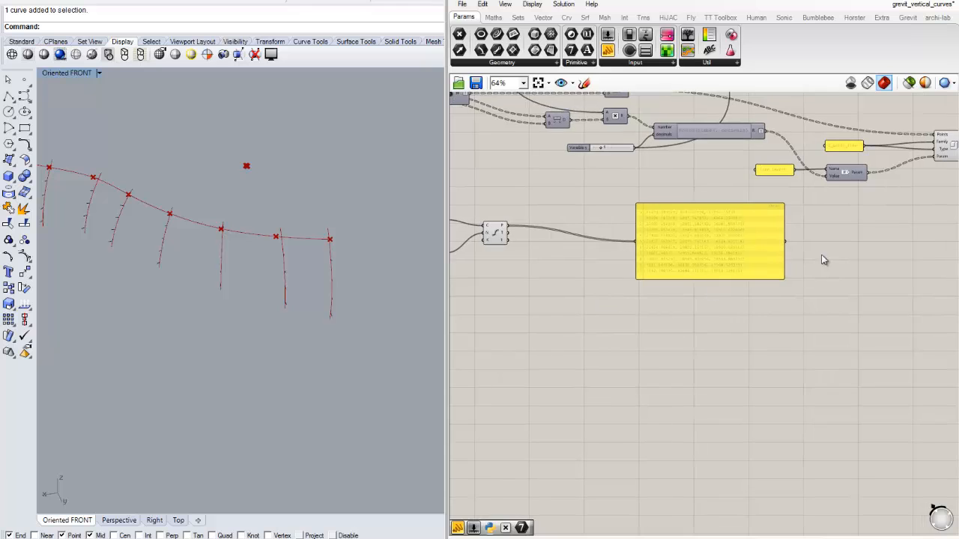
pyautogui.moveTo(916, 235); pyautogui.dragTo(811, 264, button='right')
pyautogui.scroll(3, 798, 208)
pyautogui.scroll(-1, 798, 208)
pyautogui.click(832, 159)
pyautogui.hotkey('ctrl', 'c')
pyautogui.hotkey('ctrl', 'v')
pyautogui.moveTo(838, 165); pyautogui.dragTo(824, 335)
pyautogui.click(688, 341)
# - Duplicate the 2_point_line panel, place the copy beside the duplicated component, and change its text to spline_1
pyautogui.click(673, 153)
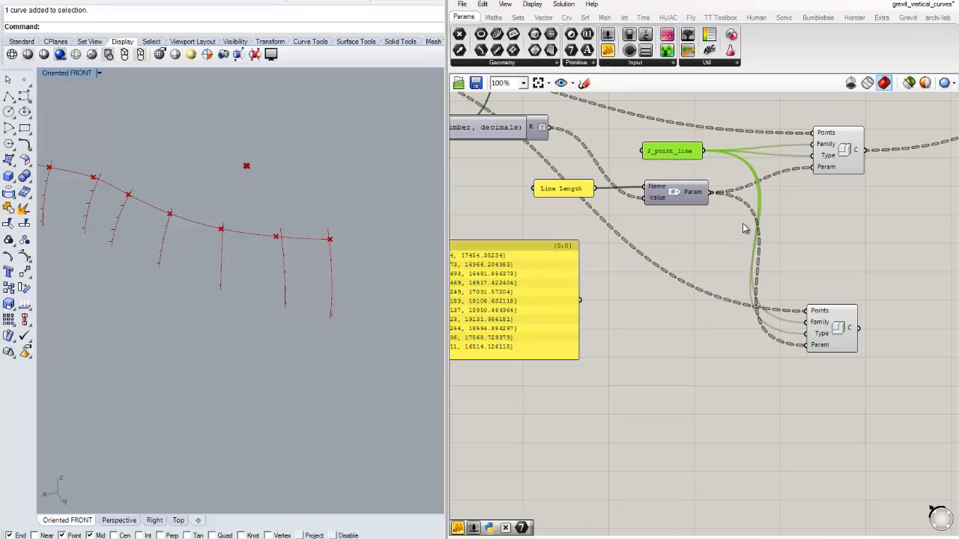
pyautogui.hotkey('ctrl', 'c')
pyautogui.hotkey('ctrl', 'v')
pyautogui.moveTo(679, 162); pyautogui.dragTo(671, 331)
pyautogui.doubleClick(670, 331)
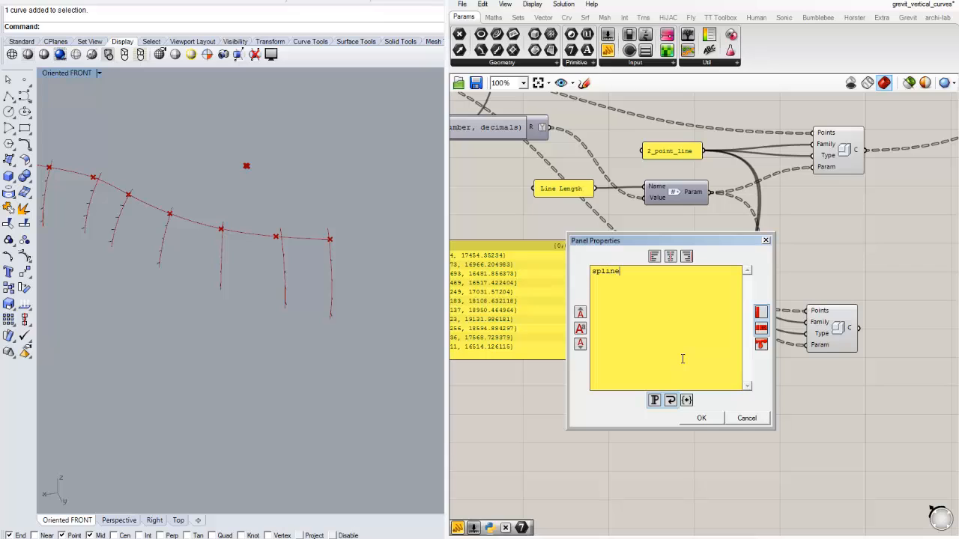
pyautogui.click(699, 414)
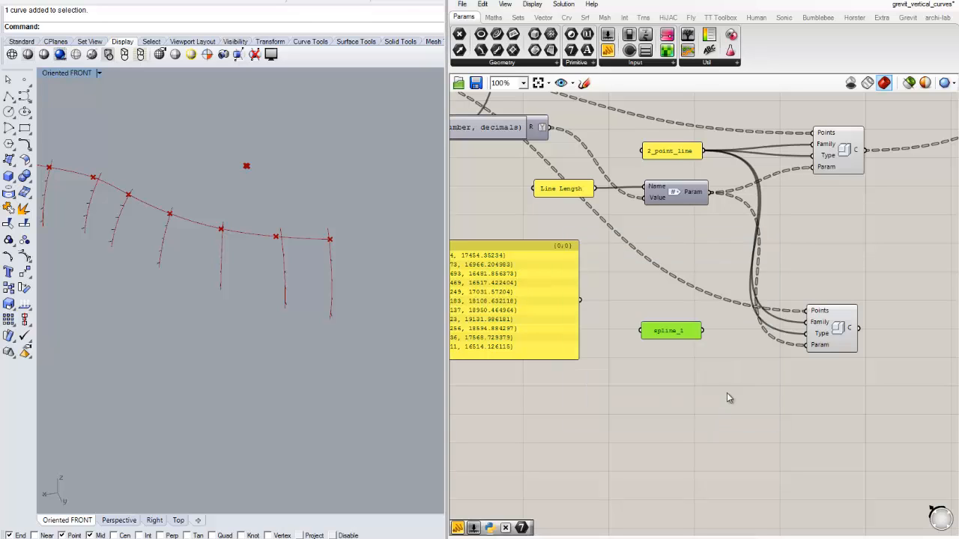
pyautogui.click(727, 392)
# - Connect the spline_1 panel to the duplicated component's Family and Type inputs and widen the panel slightly
pyautogui.scroll(1, 710, 343)
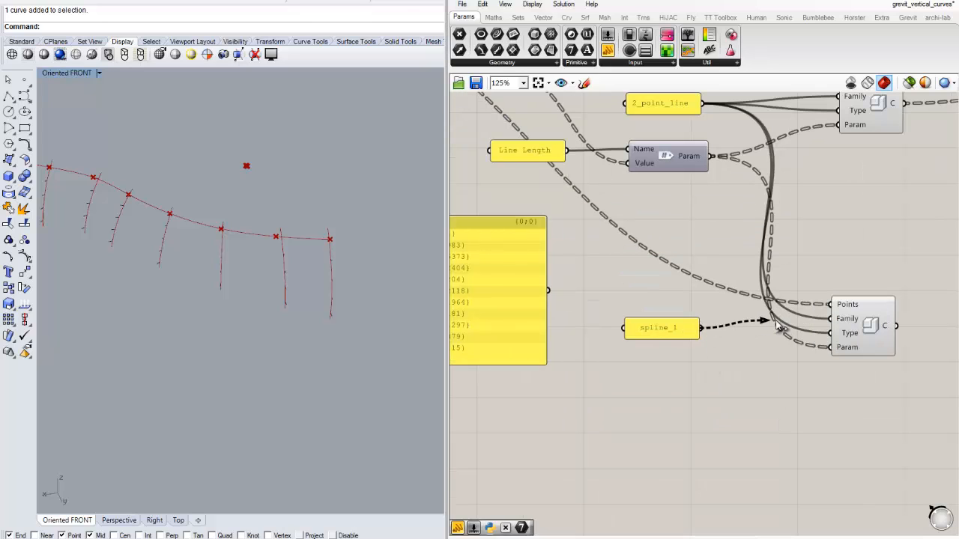
pyautogui.moveTo(777, 324); pyautogui.dragTo(803, 330)
pyautogui.moveTo(703, 329)
pyautogui.mouseDown()
pyautogui.moveTo(821, 322)
pyautogui.moveTo(720, 329)
pyautogui.mouseUp()
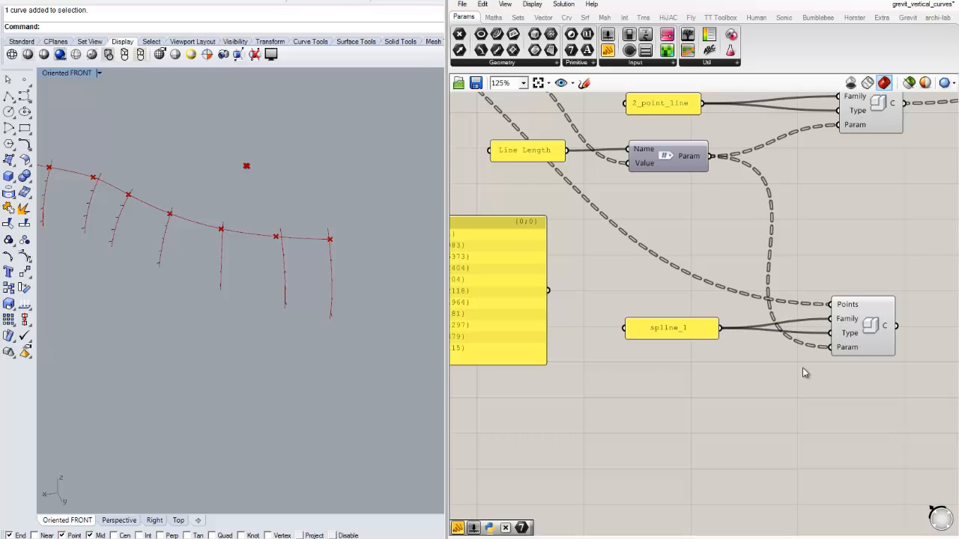
# - Connect Divide Curve's P output to the Points input of the duplicated component, replacing the existing wire
pyautogui.scroll(-3, 802, 367)
pyautogui.moveTo(606, 387); pyautogui.dragTo(784, 325, button='right')
pyautogui.scroll(-2, 701, 310)
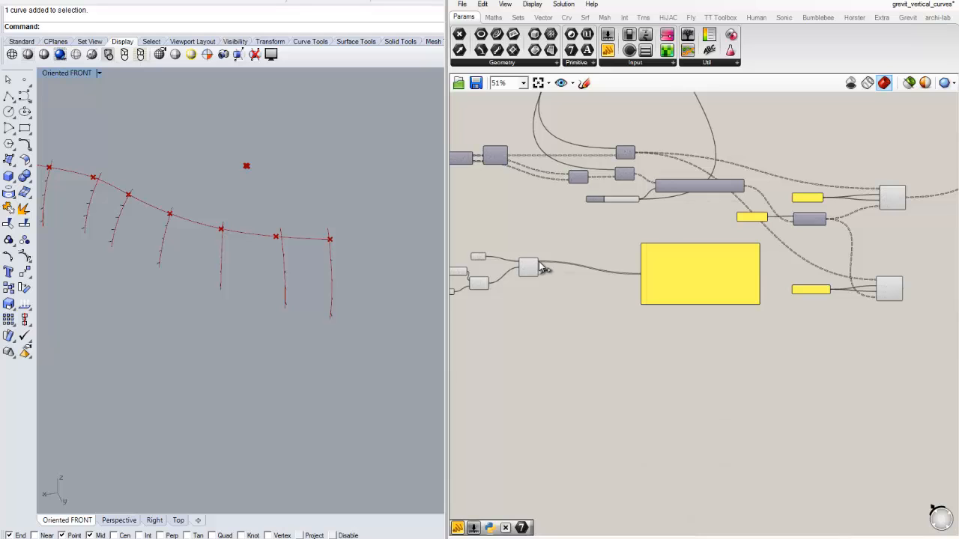
pyautogui.moveTo(539, 266); pyautogui.dragTo(878, 279)
pyautogui.scroll(5, 876, 279)
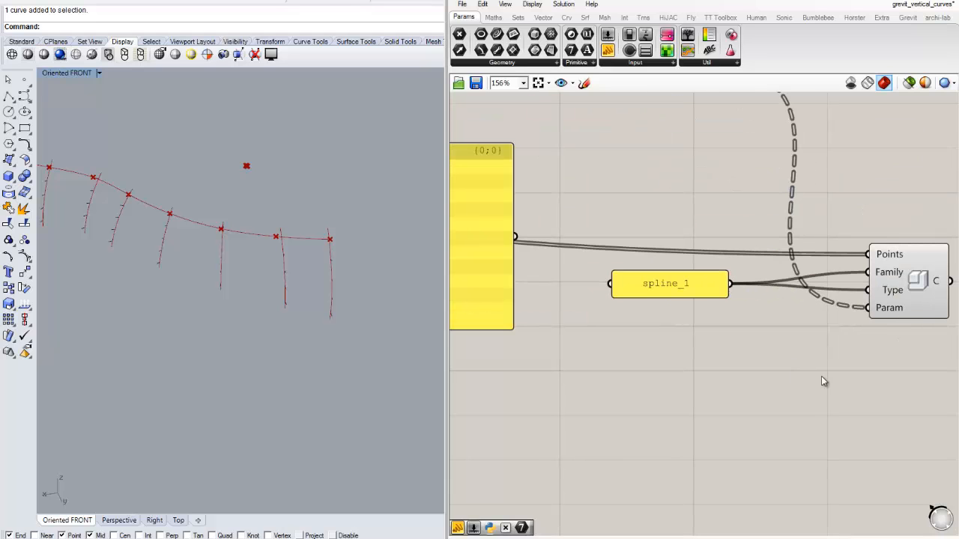
# - Disconnect the incoming wire from the duplicated component's Param input
pyautogui.moveTo(892, 294); pyautogui.dragTo(704, 288, button='right')
pyautogui.rightClick(702, 302)
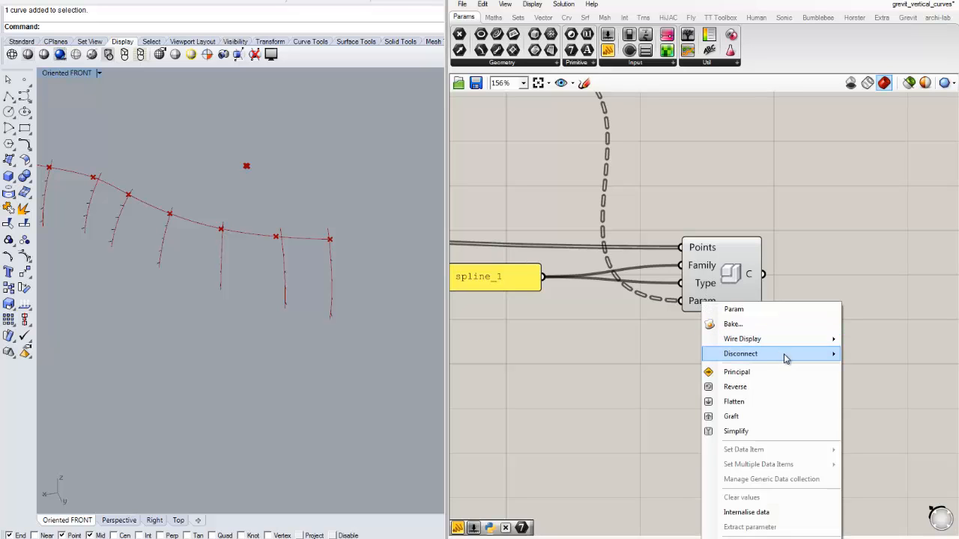
pyautogui.moveTo(785, 354)
pyautogui.click(632, 355)
pyautogui.scroll(-6, 774, 337)
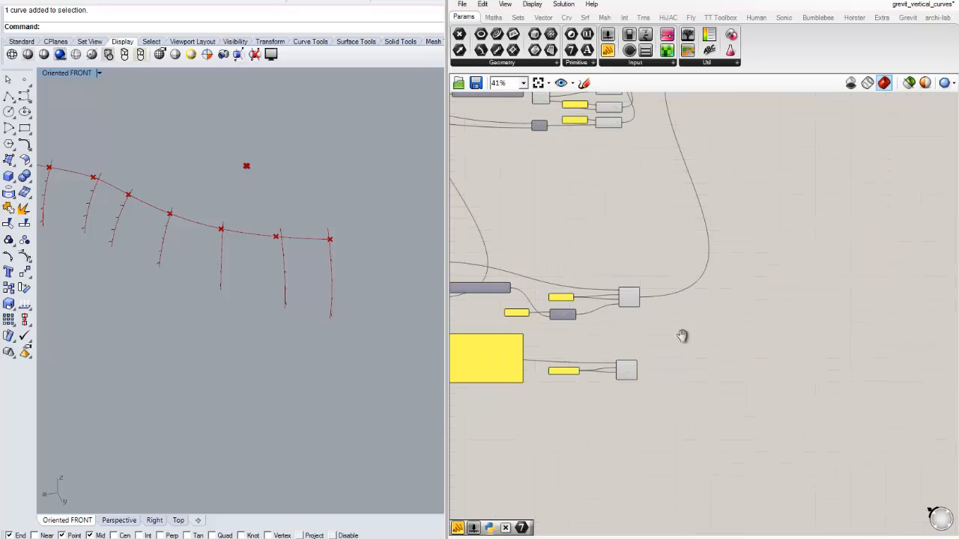
# - Add the duplicated component's C output to the C input of the Grevit send component, keeping the existing connections
pyautogui.moveTo(681, 336); pyautogui.dragTo(686, 445, button='right')
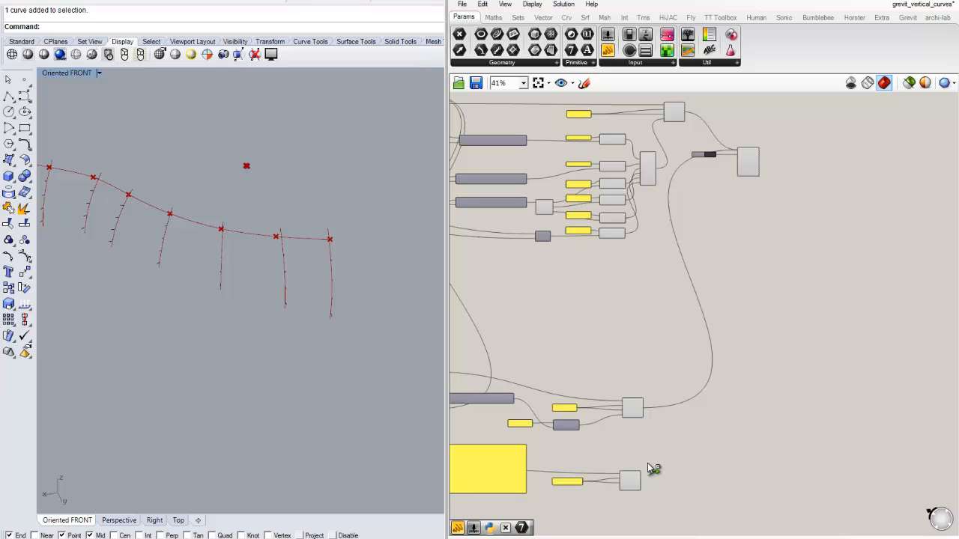
pyautogui.moveTo(647, 463); pyautogui.dragTo(737, 151)
pyautogui.scroll(6, 720, 157)
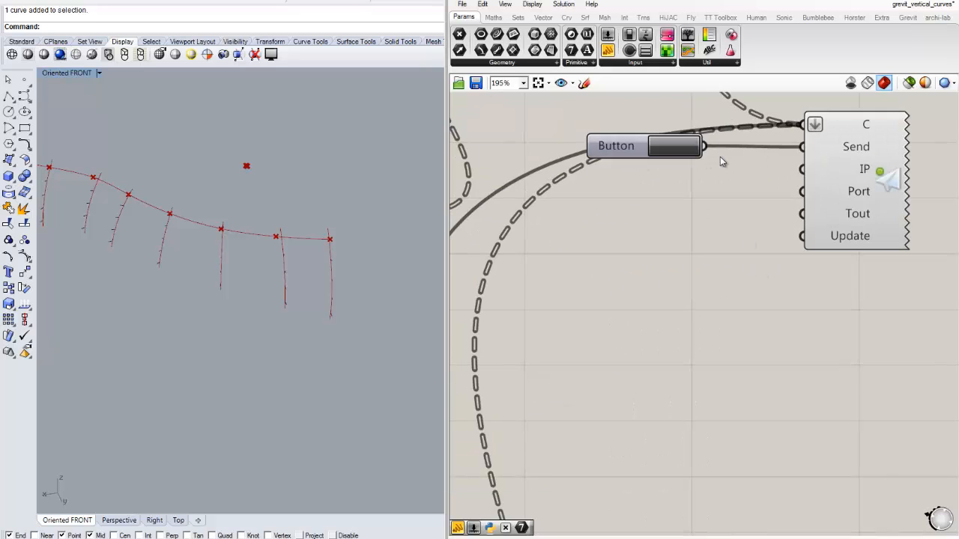
pyautogui.scroll(-6, 720, 156)
pyautogui.moveTo(748, 210); pyautogui.dragTo(882, 125, button='right')
pyautogui.scroll(6, 794, 314)
pyautogui.scroll(-4, 792, 313)
# - Delete the Panel that lists the division points beside Divide Curve
pyautogui.moveTo(508, 350); pyautogui.dragTo(717, 317, button='right')
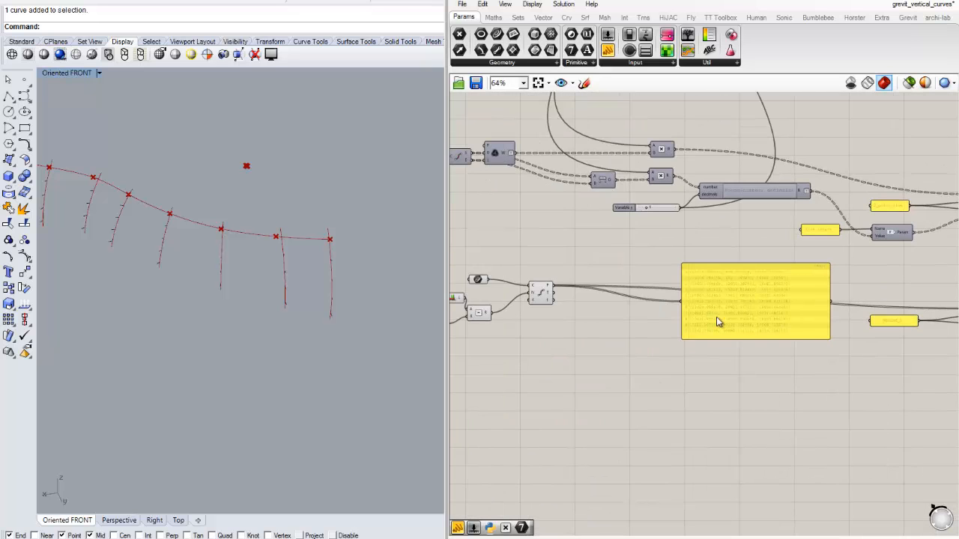
pyautogui.click(738, 303)
pyautogui.press('Delete')
pyautogui.moveTo(549, 335); pyautogui.dragTo(693, 322, button='right')
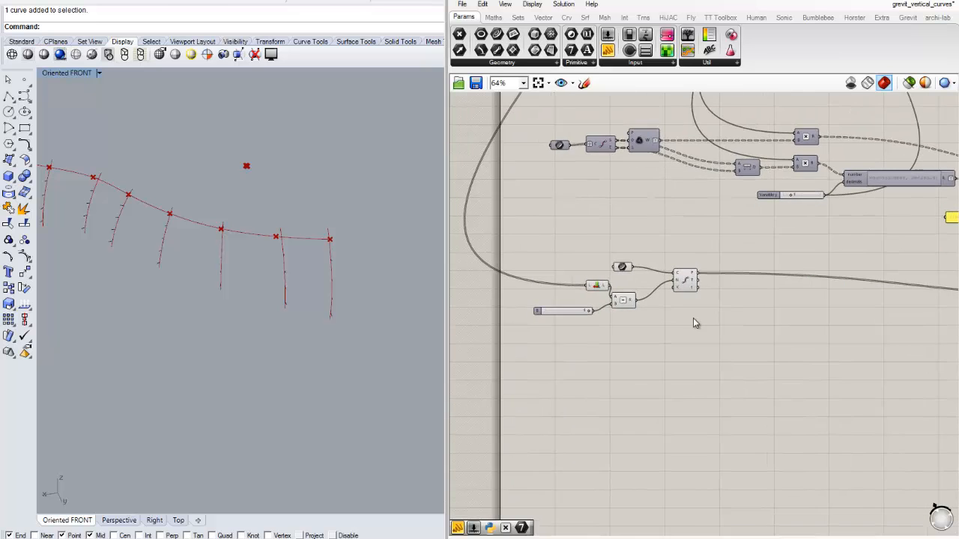
pyautogui.scroll(3, 654, 290)
pyautogui.scroll(-3, 775, 328)
pyautogui.moveTo(775, 327); pyautogui.dragTo(614, 322, button='right')
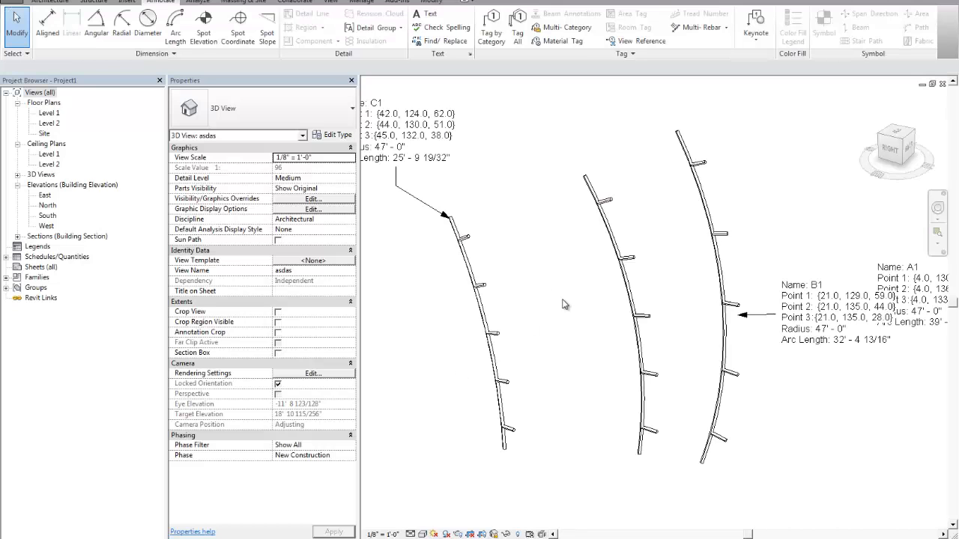
# - Switch to Revit and create a new family from the Generic Model Adaptive template
pyautogui.click(13, 2)
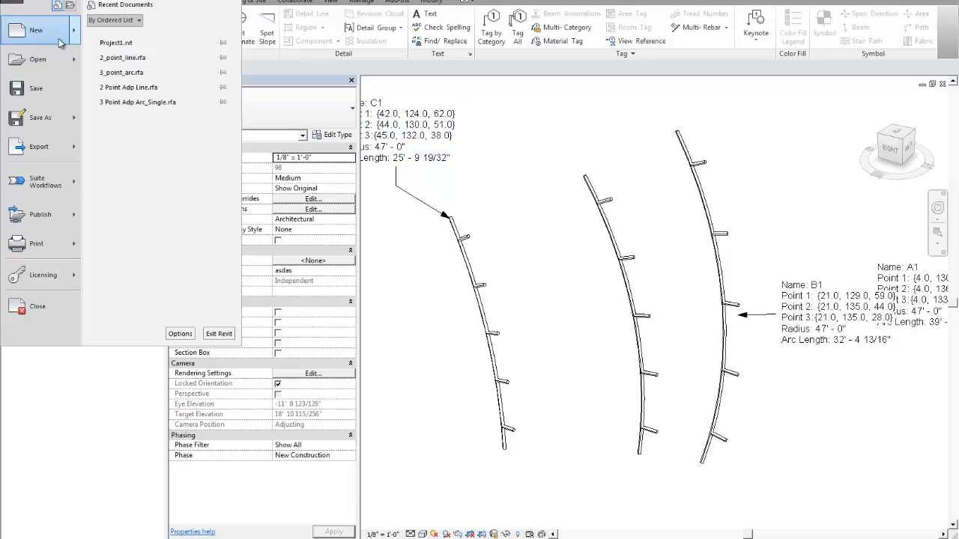
pyautogui.moveTo(75, 35)
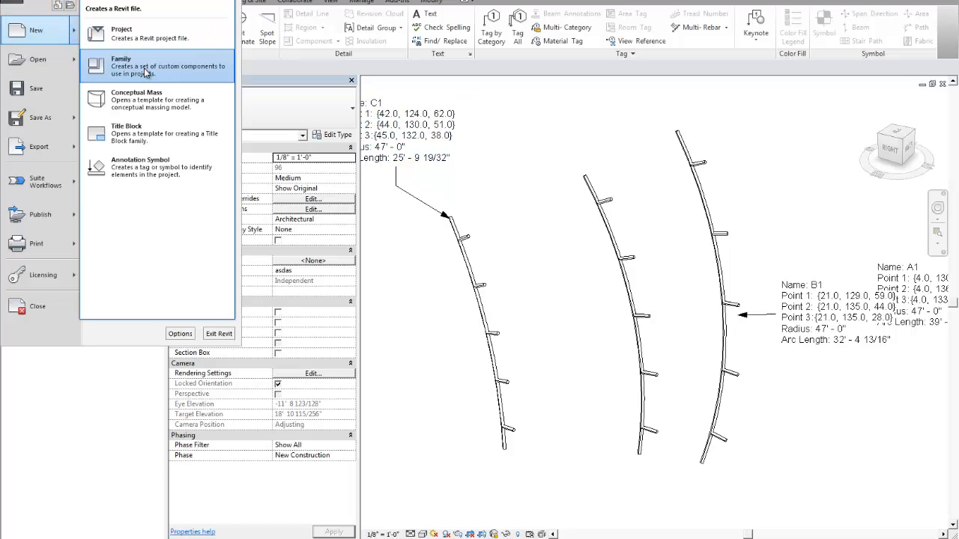
pyautogui.click(146, 66)
pyautogui.click(376, 289)
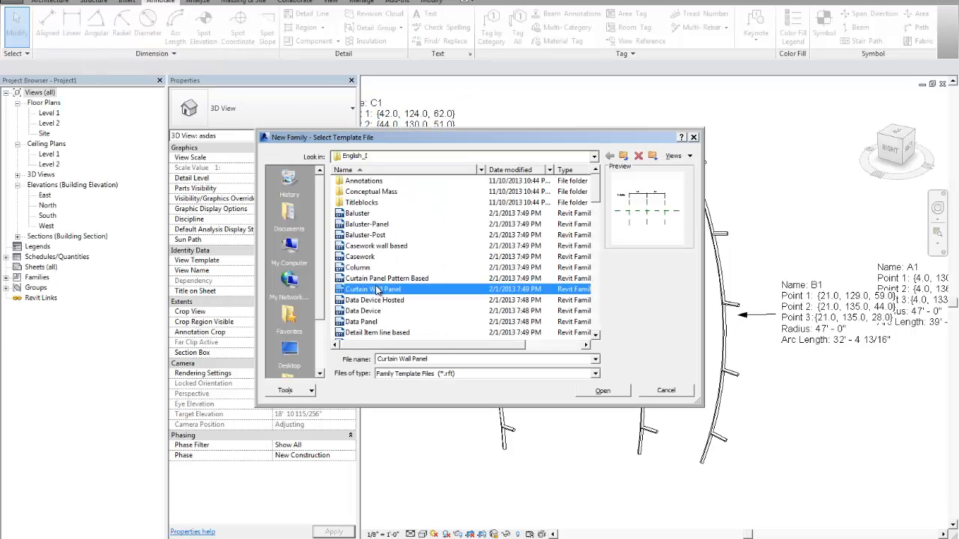
pyautogui.press('g')
pyautogui.scroll(-5, 389, 260)
pyautogui.scroll(2, 394, 243)
pyautogui.scroll(4, 411, 206)
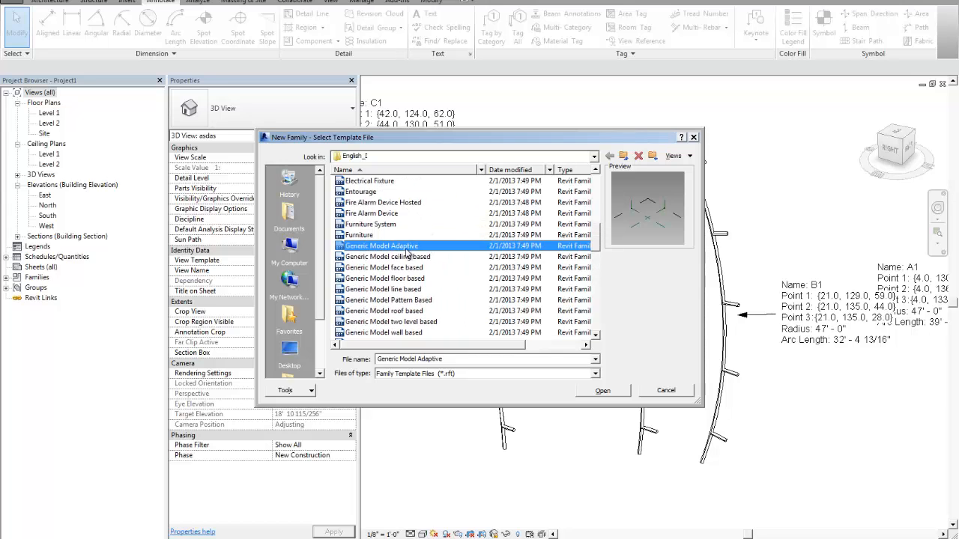
pyautogui.doubleClick(382, 246)
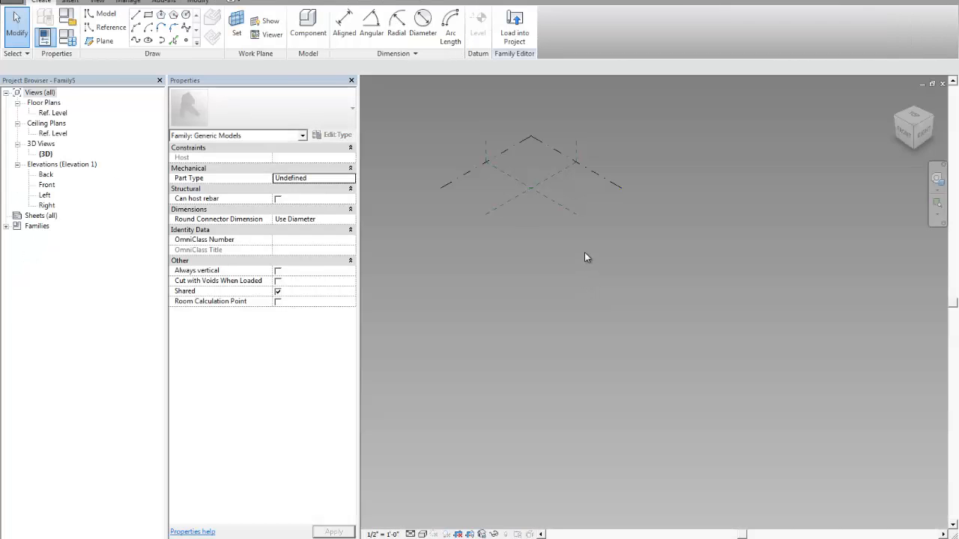
# - Place eleven reference points in a loose wavy row across the reference level
pyautogui.click(186, 41)
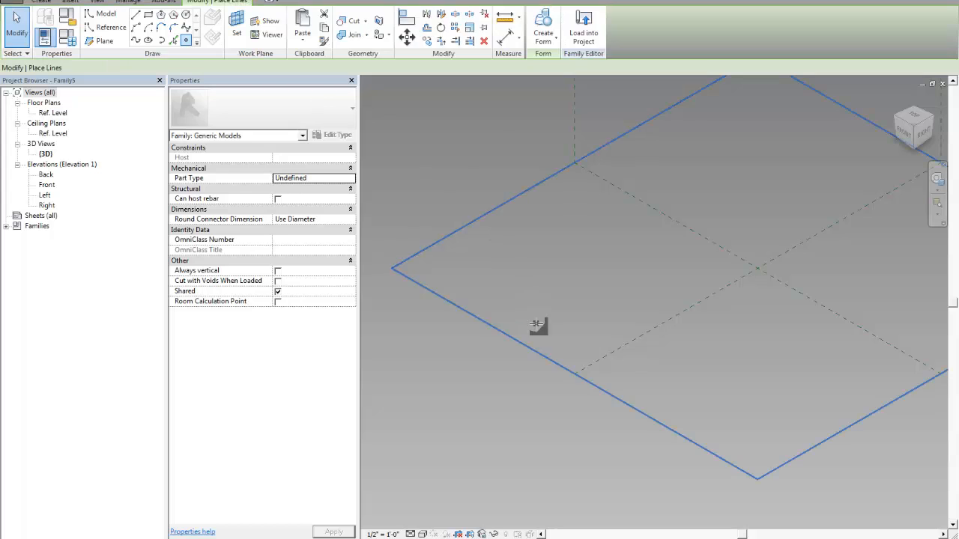
pyautogui.click(535, 324)
pyautogui.click(559, 294)
pyautogui.click(606, 278)
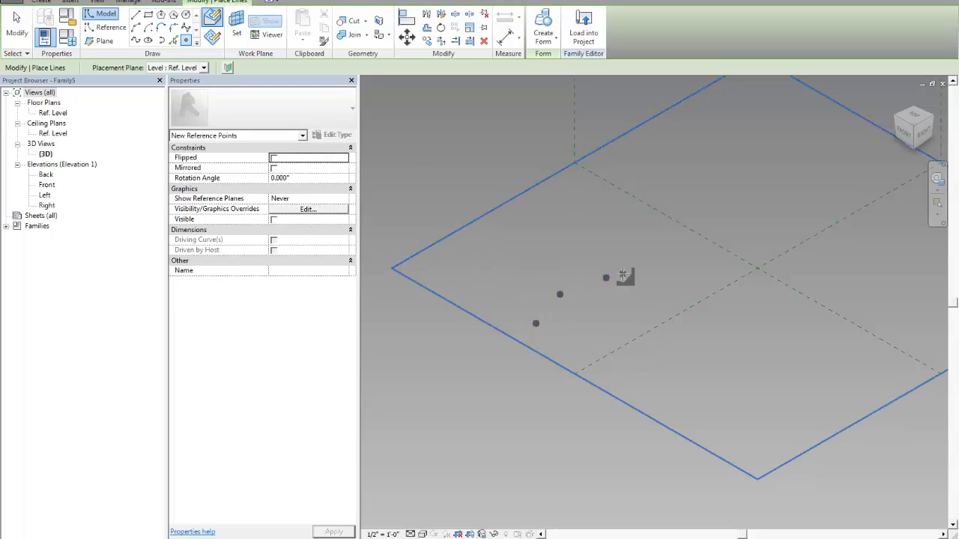
pyautogui.click(659, 275)
pyautogui.click(685, 268)
pyautogui.click(750, 239)
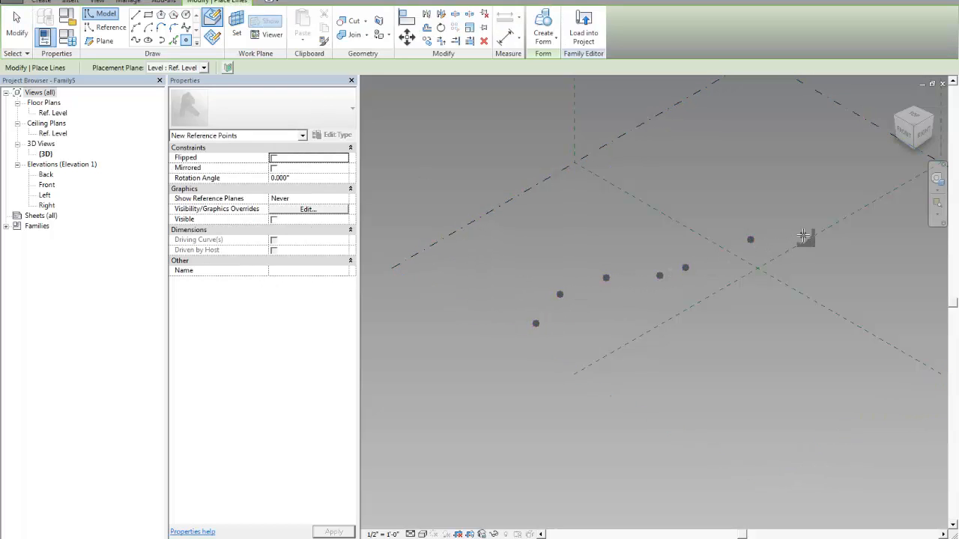
pyautogui.click(803, 235)
pyautogui.click(845, 249)
pyautogui.click(886, 254)
pyautogui.click(916, 255)
pyautogui.click(938, 254)
pyautogui.press('Escape')
pyautogui.press('Escape')
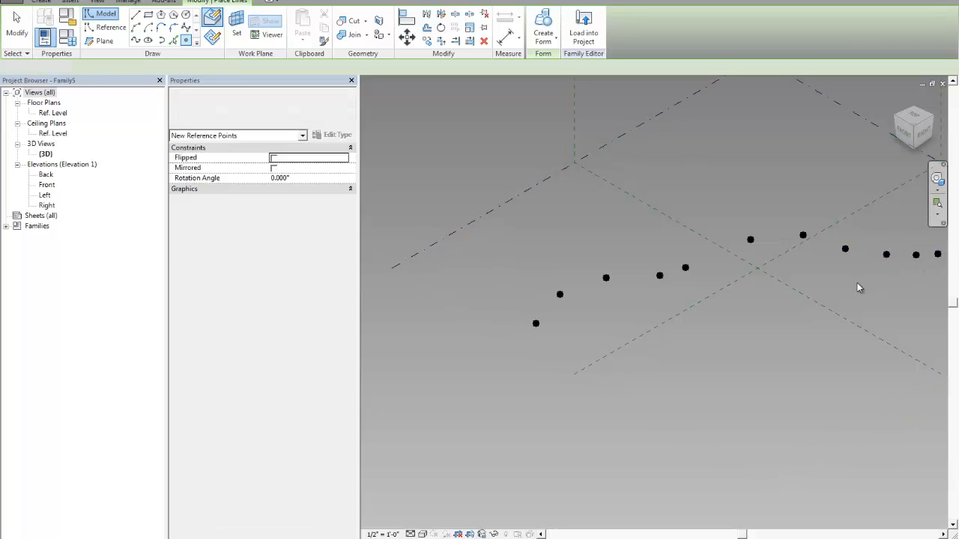
# - Select all eleven reference points and make them adaptive
pyautogui.scroll(-2, 591, 266)
pyautogui.moveTo(468, 207); pyautogui.dragTo(852, 325)
pyautogui.click(721, 372)
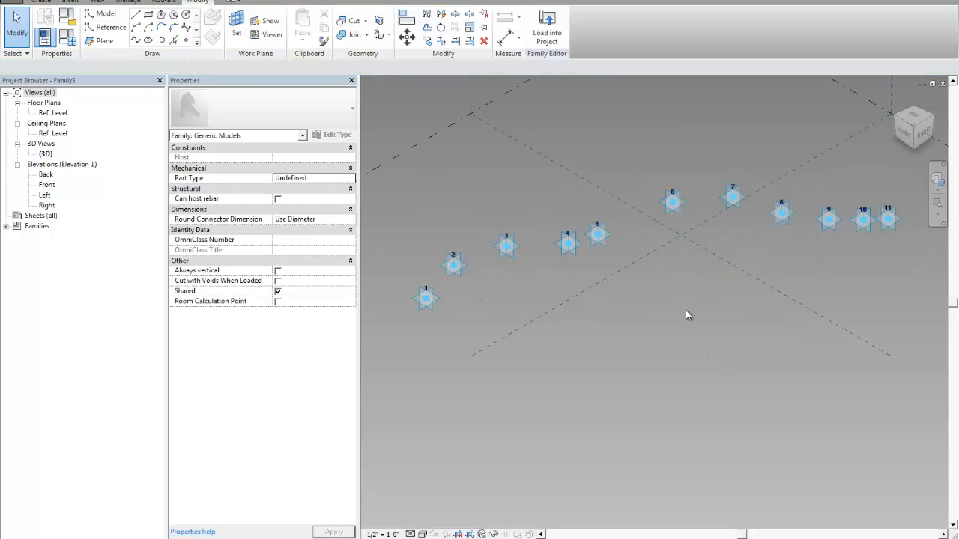
# - Create a spline through the eleven adaptive points and turn it into a reference line
pyautogui.keyDown('shift'); pyautogui.moveTo(687, 314); pyautogui.dragTo(613, 305, button='middle'); pyautogui.keyUp('shift')
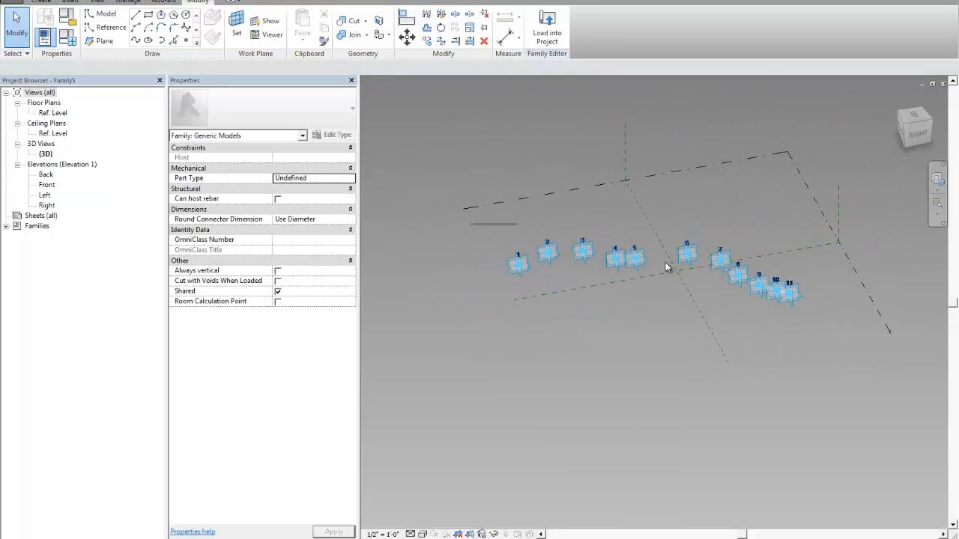
pyautogui.moveTo(665, 266); pyautogui.dragTo(808, 337)
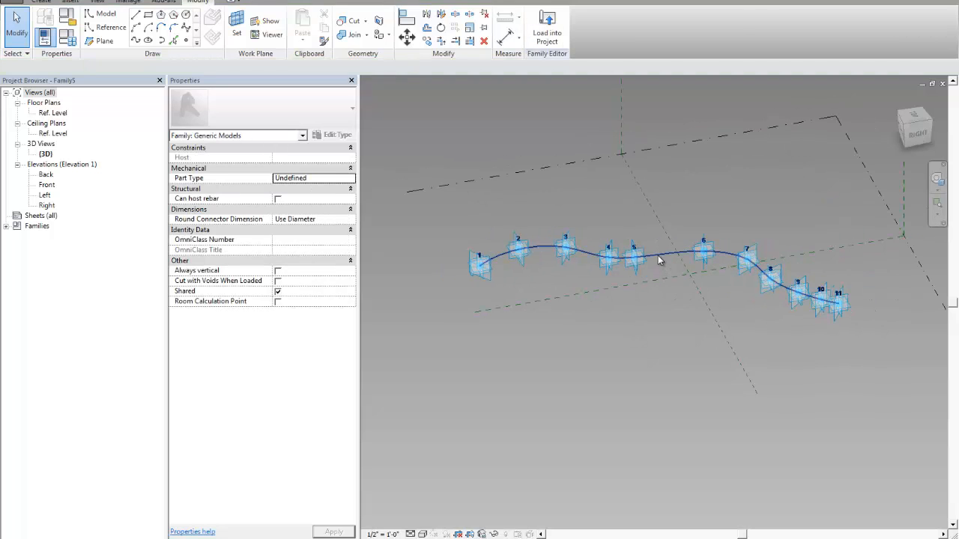
pyautogui.click(659, 258)
pyautogui.click(277, 254)
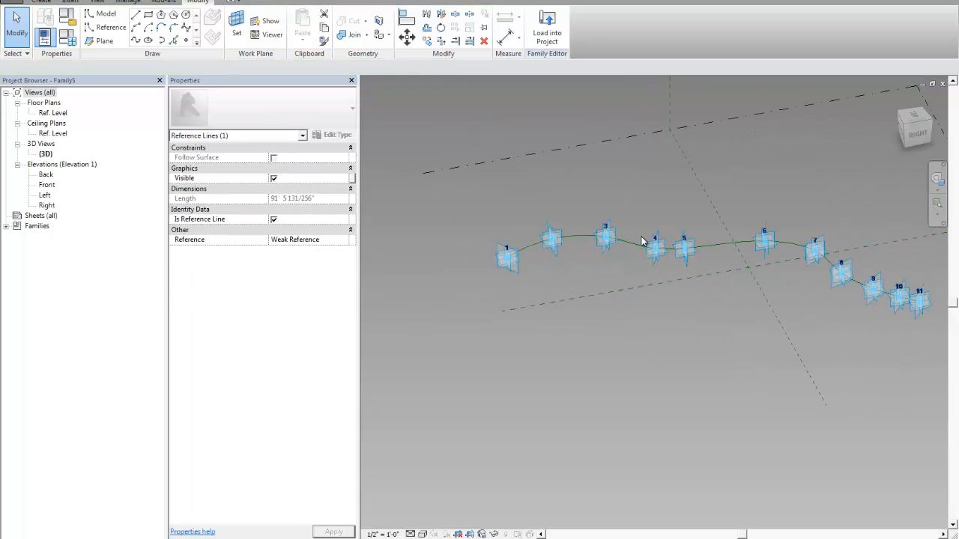
# - Place a reference point hosted on the spline between adaptive points 1 and 2
pyautogui.scroll(2, 641, 242)
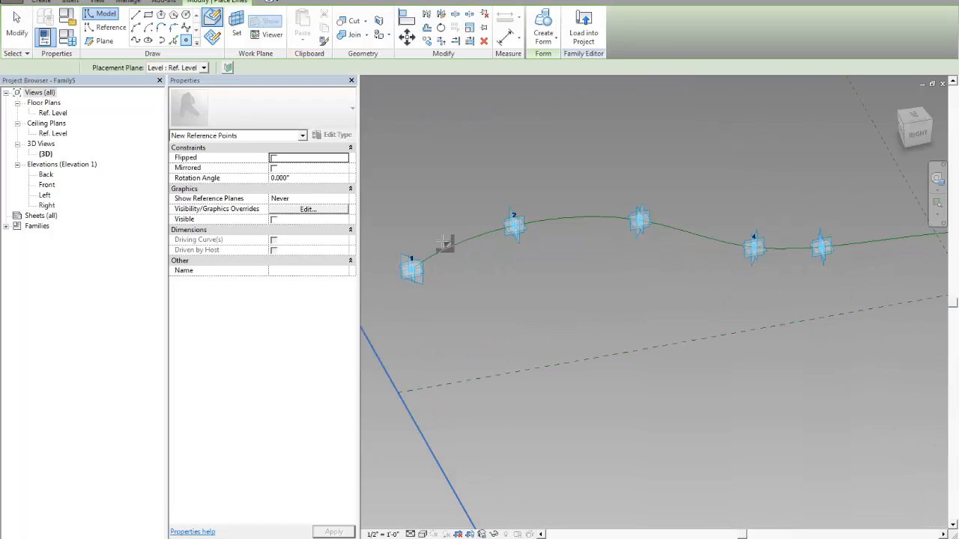
pyautogui.scroll(3, 444, 240)
pyautogui.click(466, 235)
pyautogui.press('Escape')
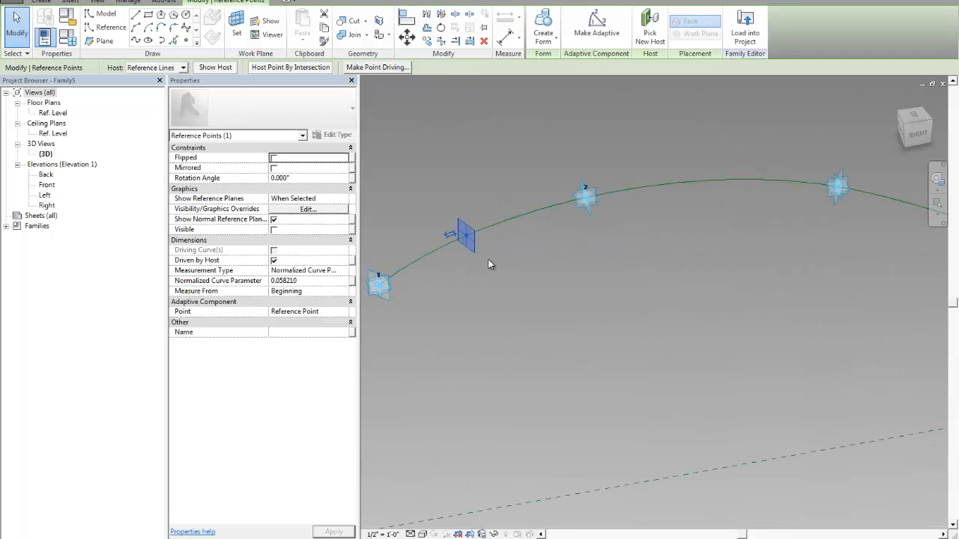
pyautogui.press('Escape')
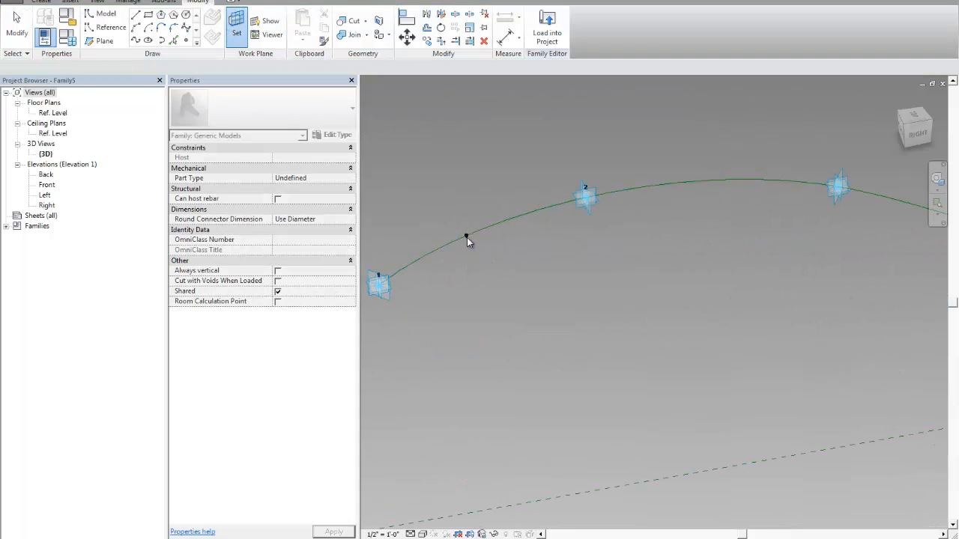
# - Draw a reference-line circle with a radius of about 1' 11" centred on the hosted point between adaptive points 1 and 2
pyautogui.click(111, 26)
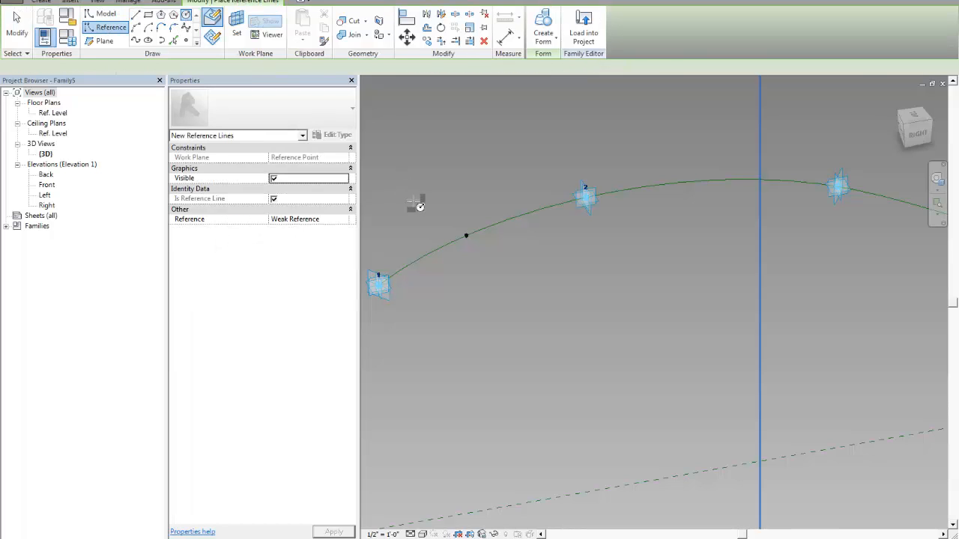
pyautogui.scroll(1, 420, 203)
pyautogui.click(484, 247)
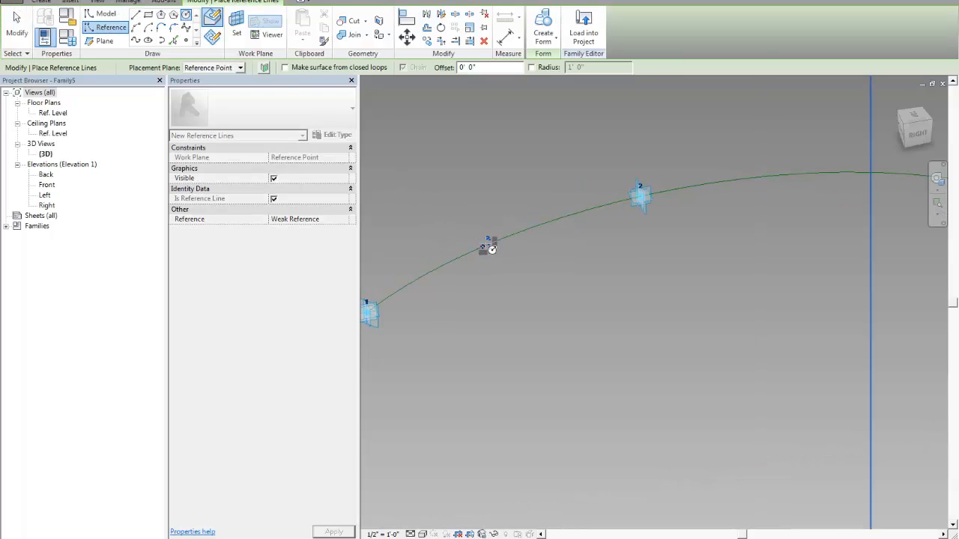
pyautogui.click(504, 210)
# - Make the circle's radius dimension permanent and label it with a new family type parameter named Tube Radius
pyautogui.click(475, 223)
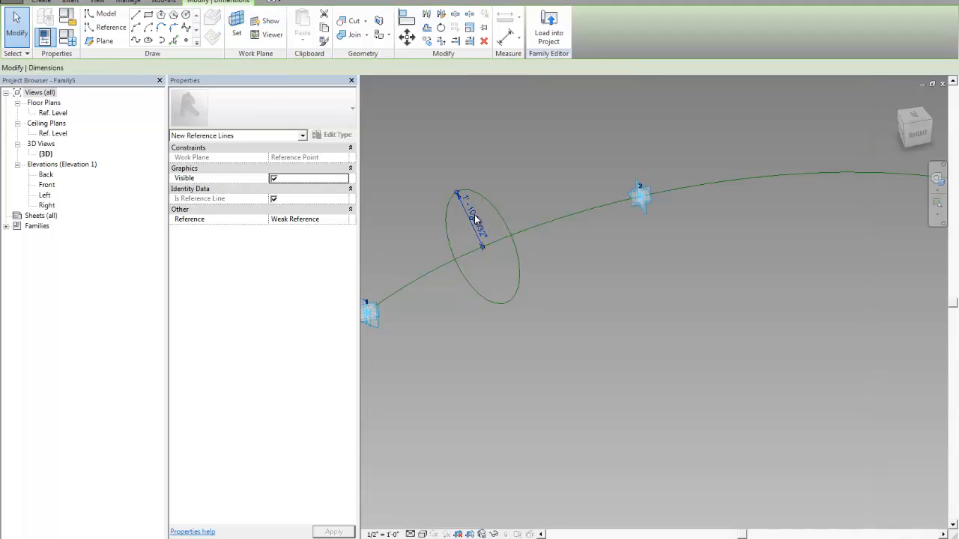
pyautogui.click(251, 68)
pyautogui.click(269, 88)
pyautogui.click(265, 67)
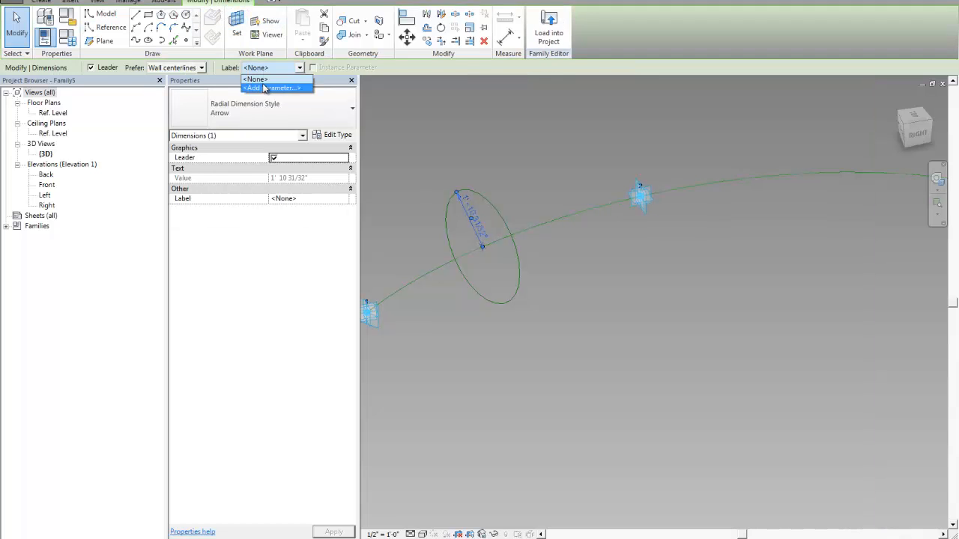
pyautogui.click(270, 87)
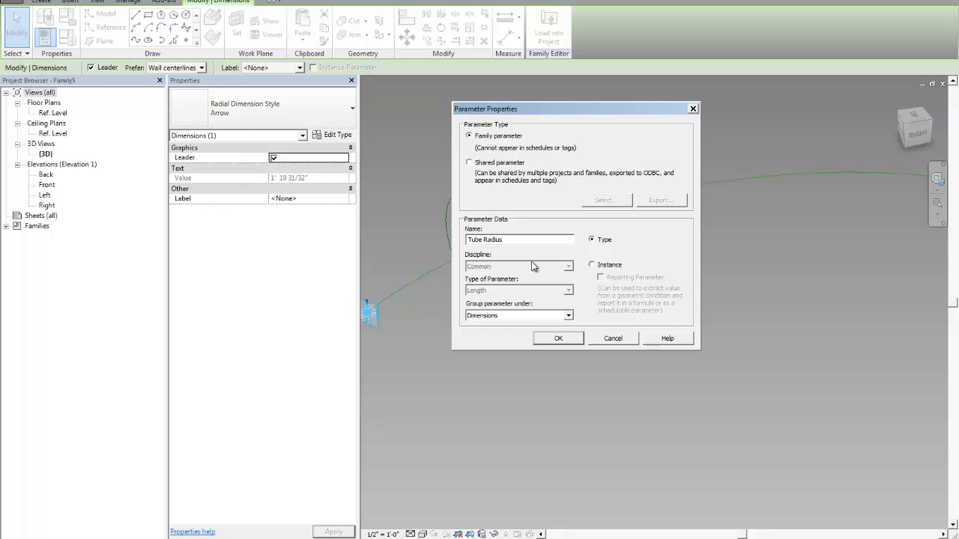
pyautogui.click(558, 339)
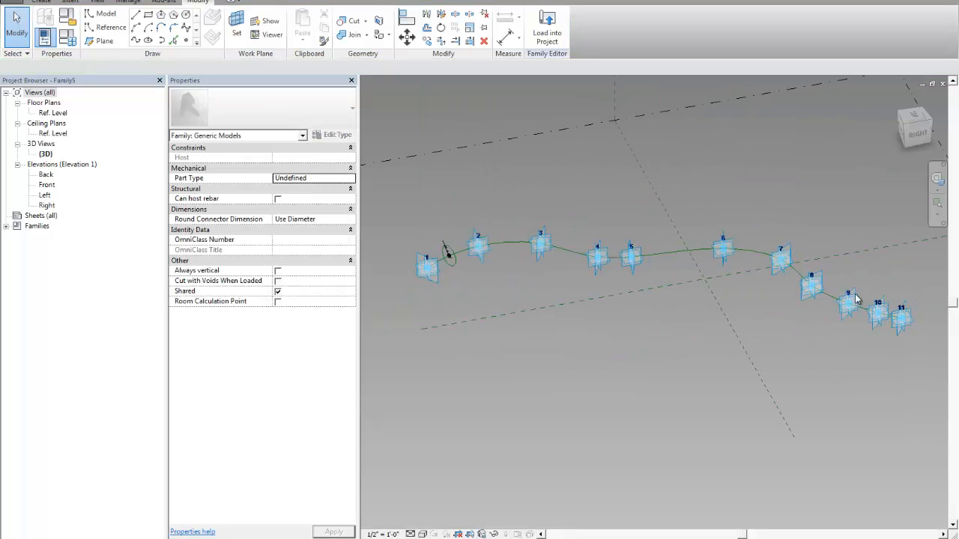
# - Place a reference point hosted on the spline between adaptive points 10 and 11
pyautogui.moveTo(865, 347); pyautogui.dragTo(629, 286, button='middle')
pyautogui.scroll(3, 629, 287)
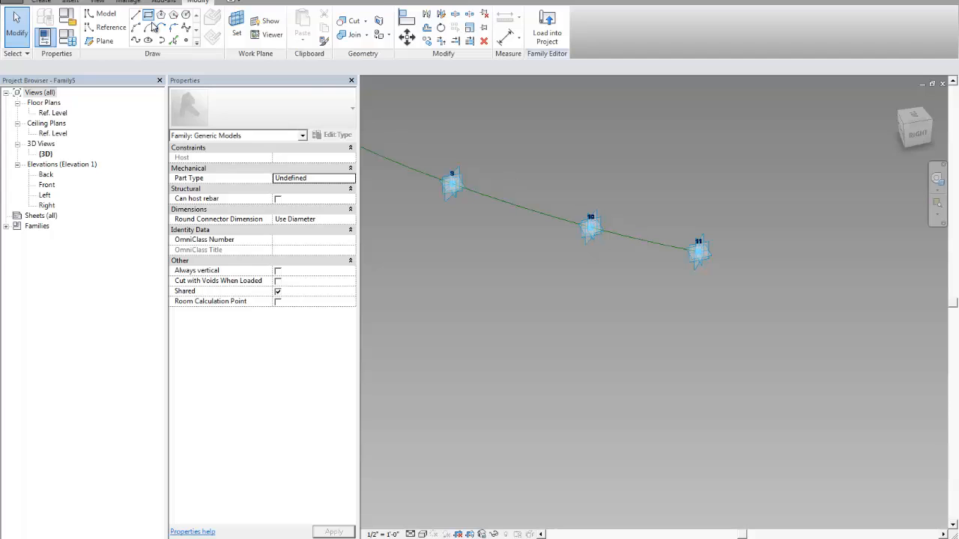
pyautogui.click(173, 40)
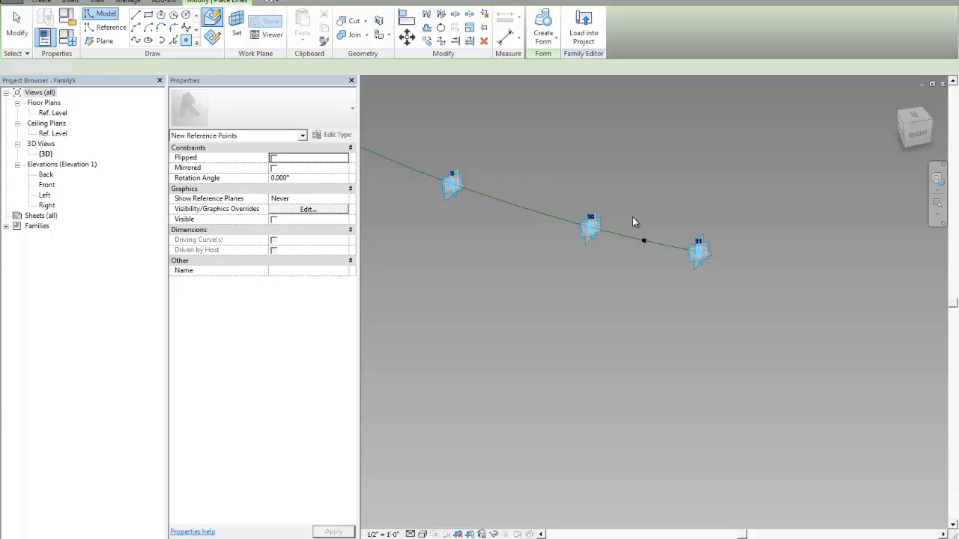
pyautogui.click(644, 241)
# - Set the new point's plane as the work plane and draw a reference-line circle with a radius of about 2' around it
pyautogui.click(236, 30)
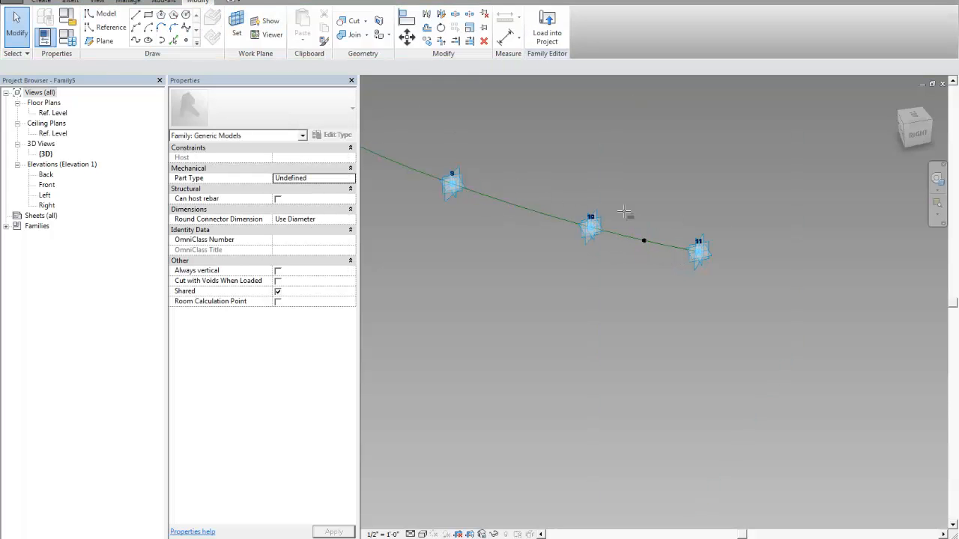
pyautogui.click(643, 241)
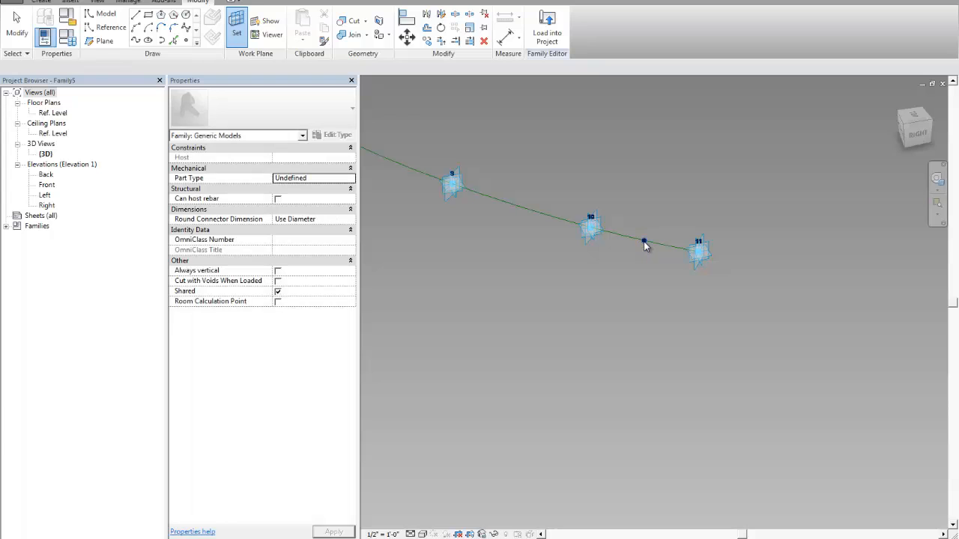
pyautogui.click(110, 28)
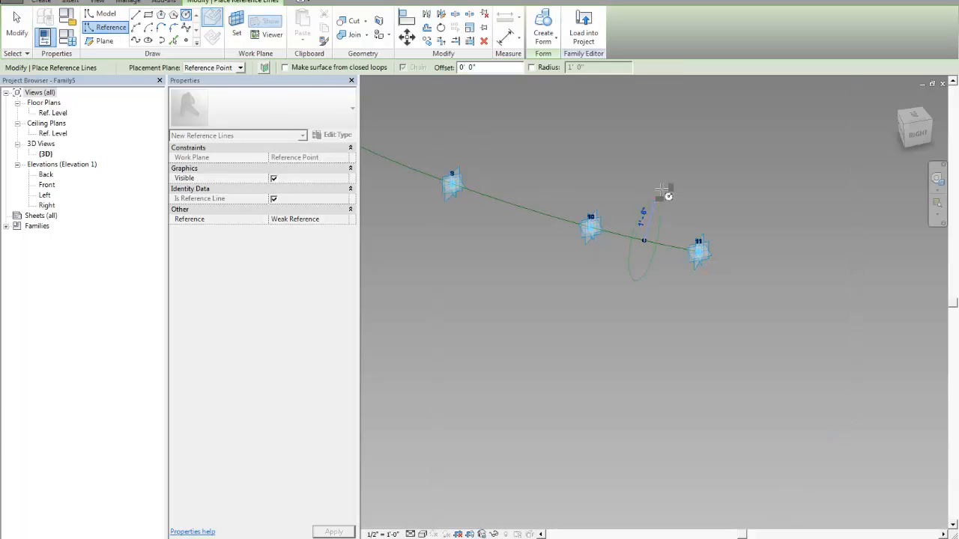
pyautogui.click(661, 188)
# - Make the second circle's radius dimension permanent and label it with the existing Tube Radius parameter
pyautogui.click(649, 222)
pyautogui.press('Escape')
pyautogui.click(648, 215)
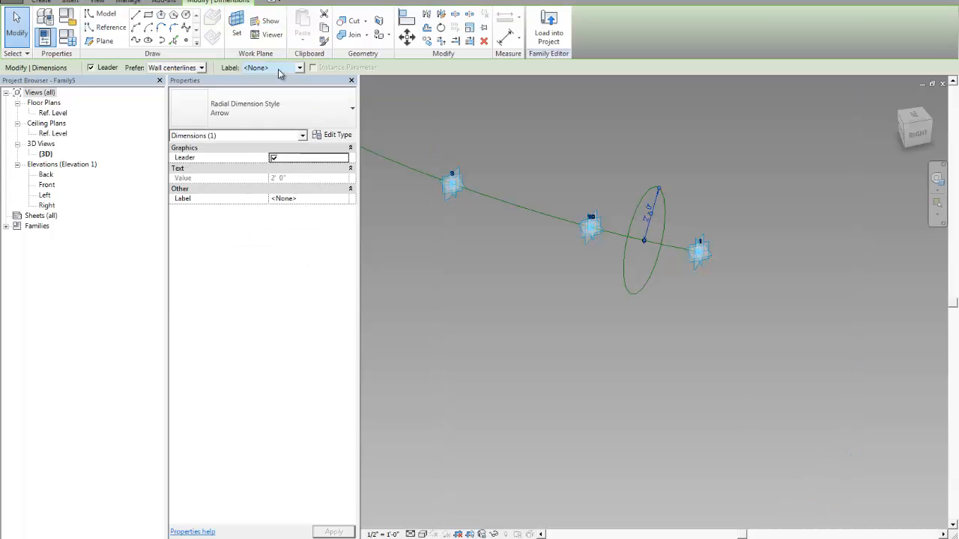
pyautogui.click(279, 69)
pyautogui.click(262, 94)
pyautogui.click(721, 176)
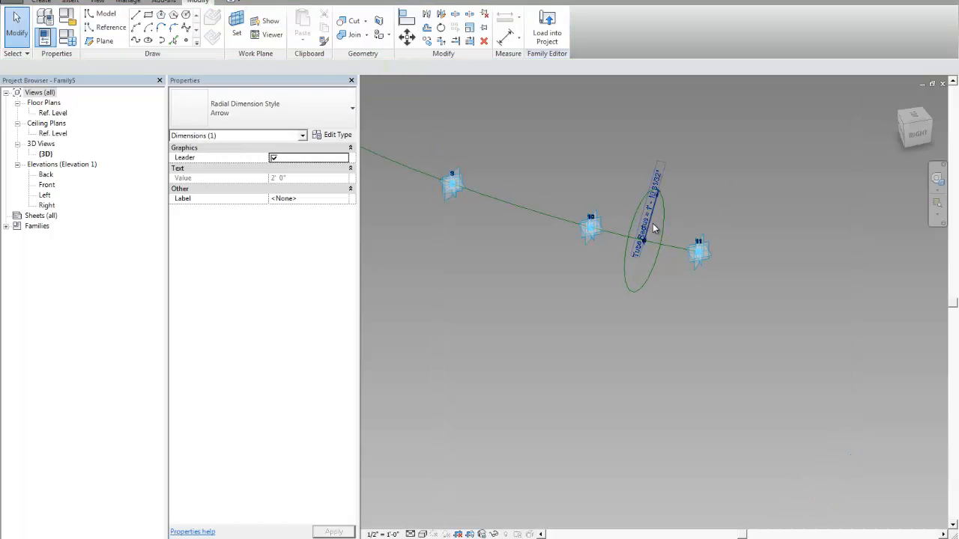
# - Select both reference circles together with the spline and create a solid form sweeping the circles along it
pyautogui.click(665, 220)
pyautogui.scroll(-4, 545, 265)
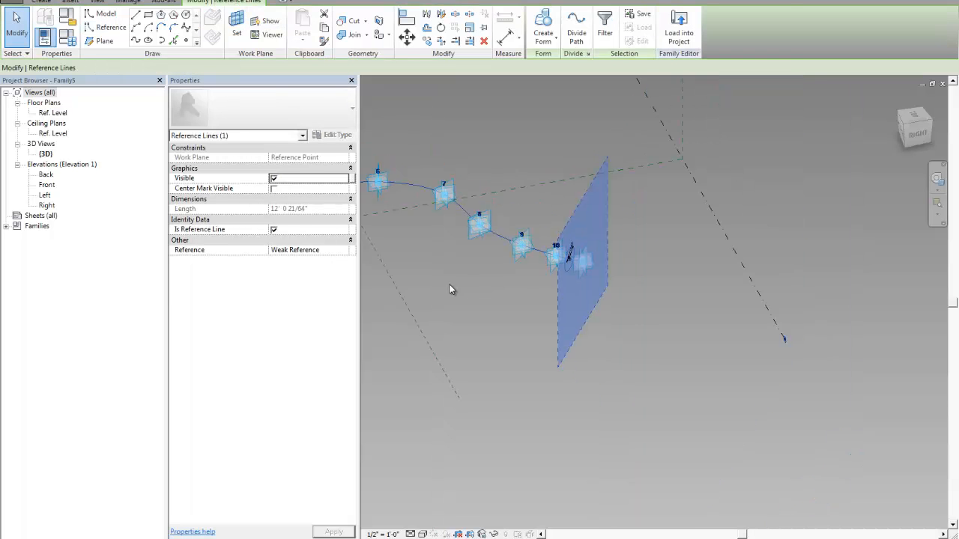
pyautogui.scroll(-2, 451, 290)
pyautogui.moveTo(451, 290); pyautogui.dragTo(739, 271, button='middle')
pyautogui.keyDown('ctrl'); pyautogui.click(487, 207); pyautogui.keyUp('ctrl')
pyautogui.moveTo(492, 209); pyautogui.dragTo(602, 228, button='middle')
pyautogui.scroll(5, 602, 229)
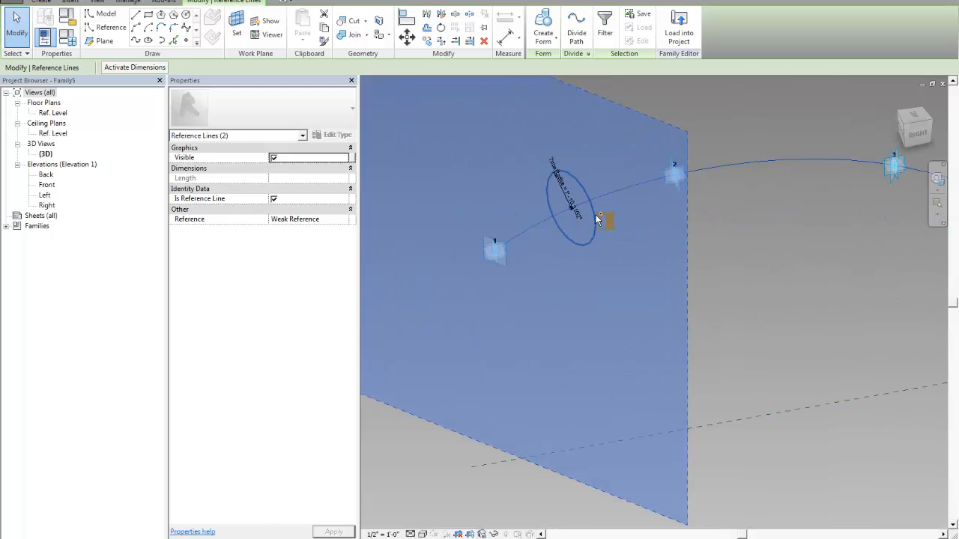
pyautogui.click(543, 41)
pyautogui.click(554, 69)
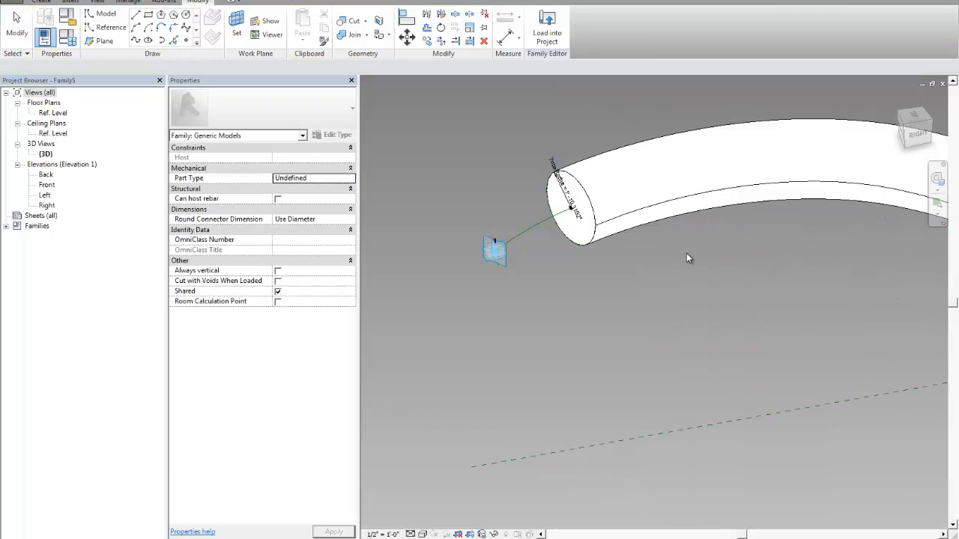
# - Set the Normalized Curve Parameter of the first circle's host point to 0 so the tube starts at adaptive point 1
pyautogui.scroll(-4, 575, 253)
pyautogui.scroll(4, 562, 247)
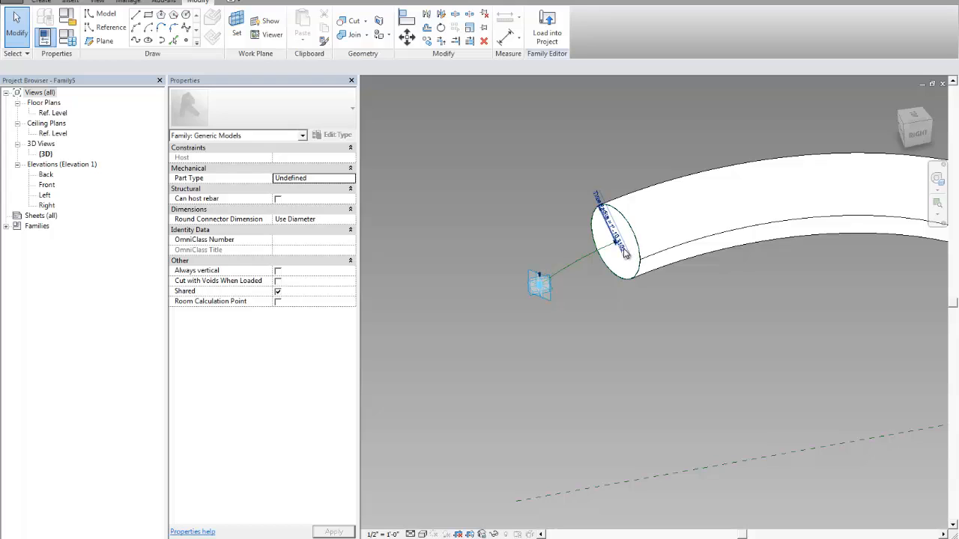
pyautogui.scroll(3, 625, 254)
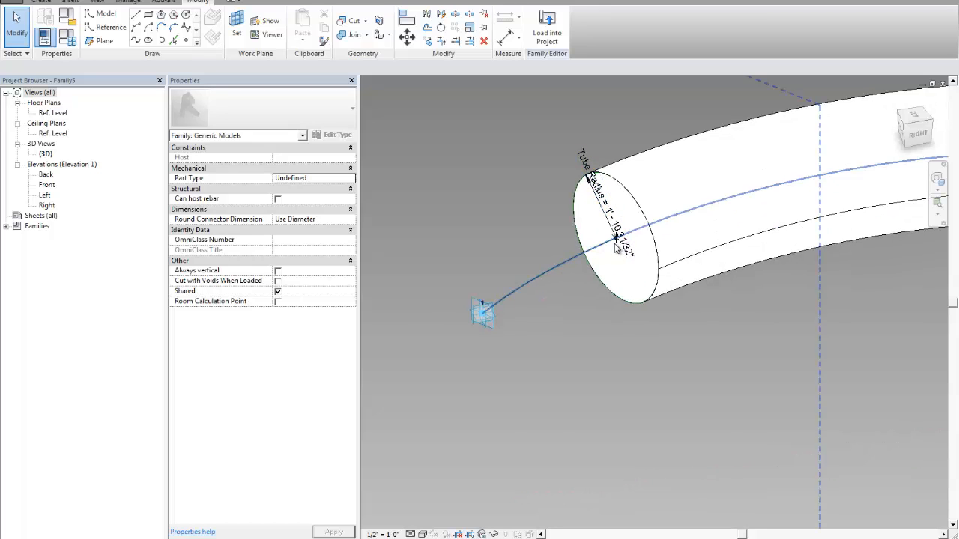
pyautogui.scroll(2, 616, 250)
pyautogui.click(615, 232)
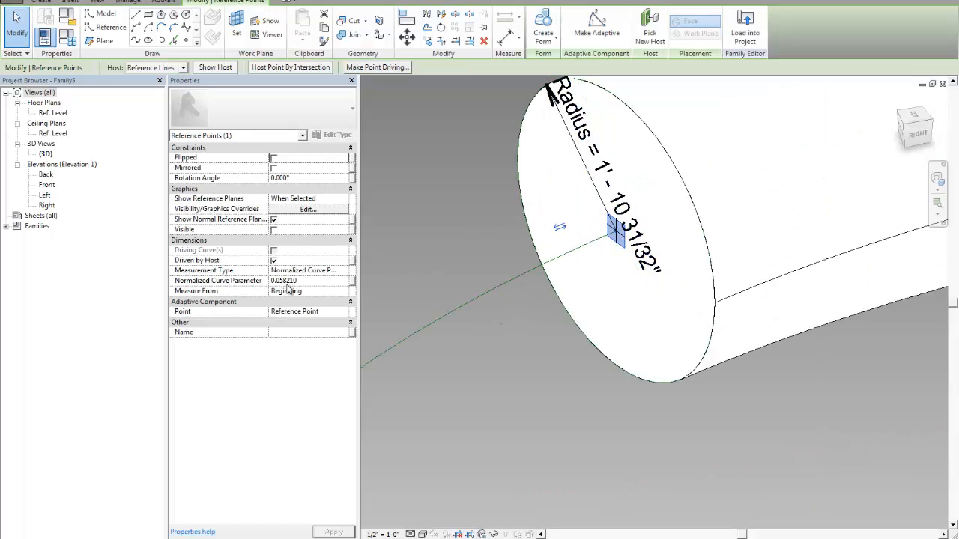
pyautogui.scroll(-6, 598, 292)
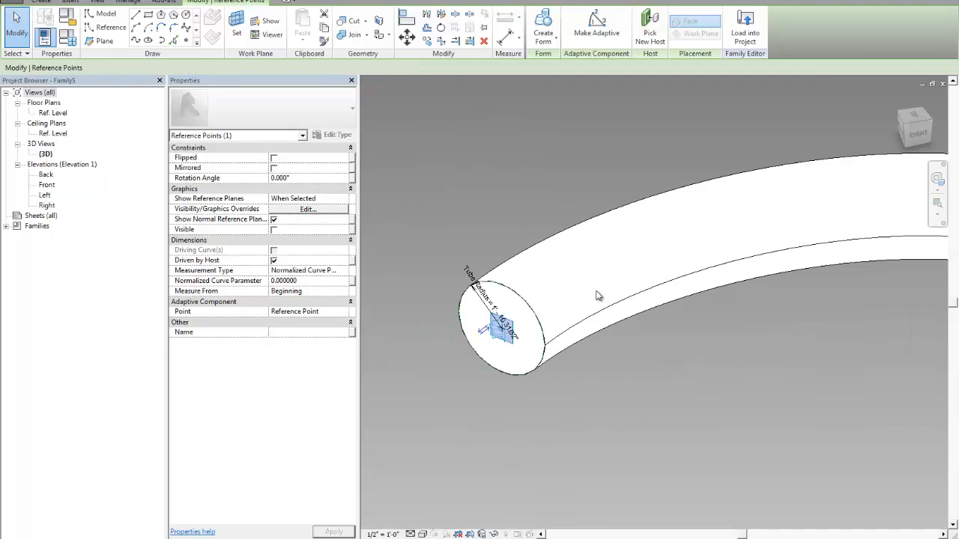
# - Set the Normalized Curve Parameter of the second circle's host point to 1 so the tube ends at adaptive point 11
pyautogui.moveTo(771, 341); pyautogui.dragTo(340, 296, button='middle')
pyautogui.moveTo(700, 318); pyautogui.dragTo(609, 304, button='middle')
pyautogui.scroll(3, 712, 297)
pyautogui.scroll(3, 712, 295)
pyautogui.click(671, 256)
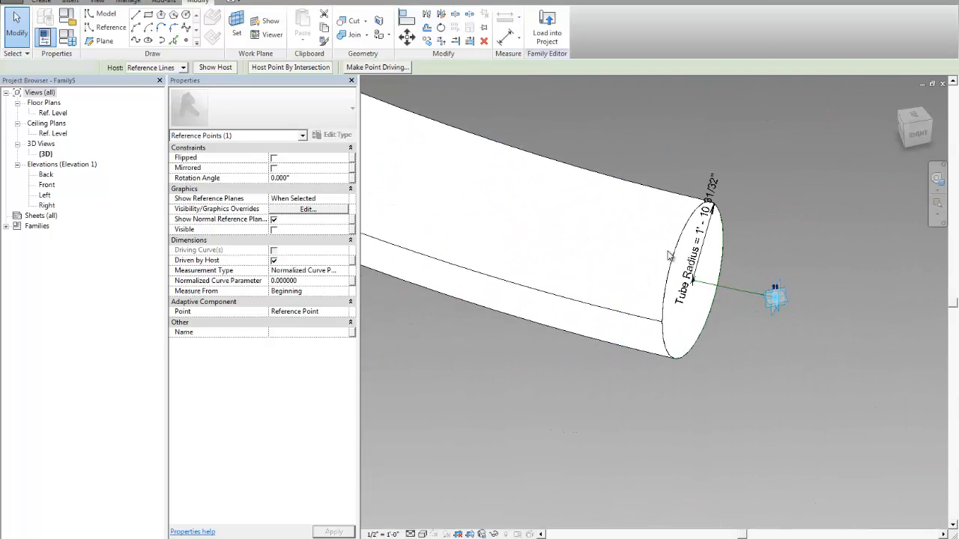
pyautogui.click(692, 280)
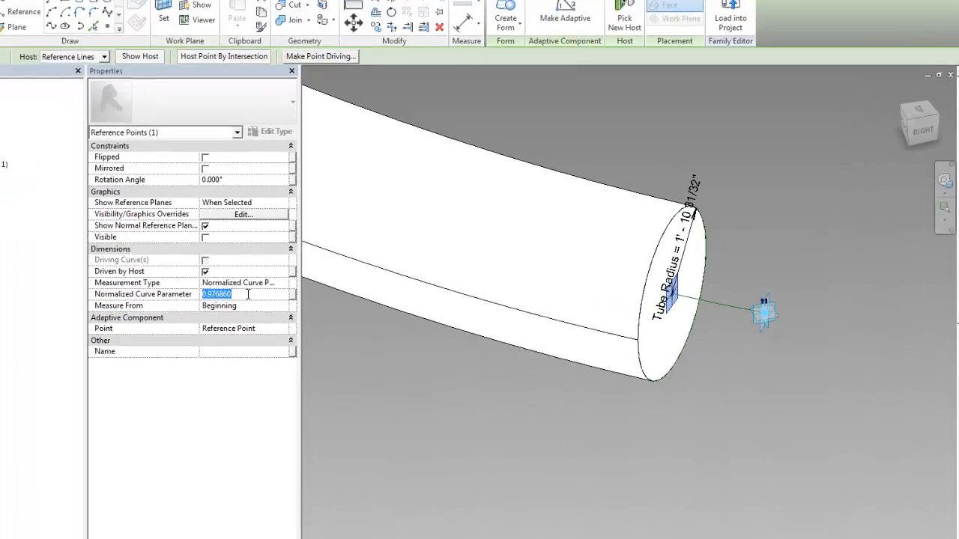
pyautogui.write('1')
pyautogui.press('Return')
pyautogui.click(779, 203)
# - Save the family to the Desktop under the file name spline
pyautogui.scroll(-4, 757, 221)
pyautogui.click(608, 299)
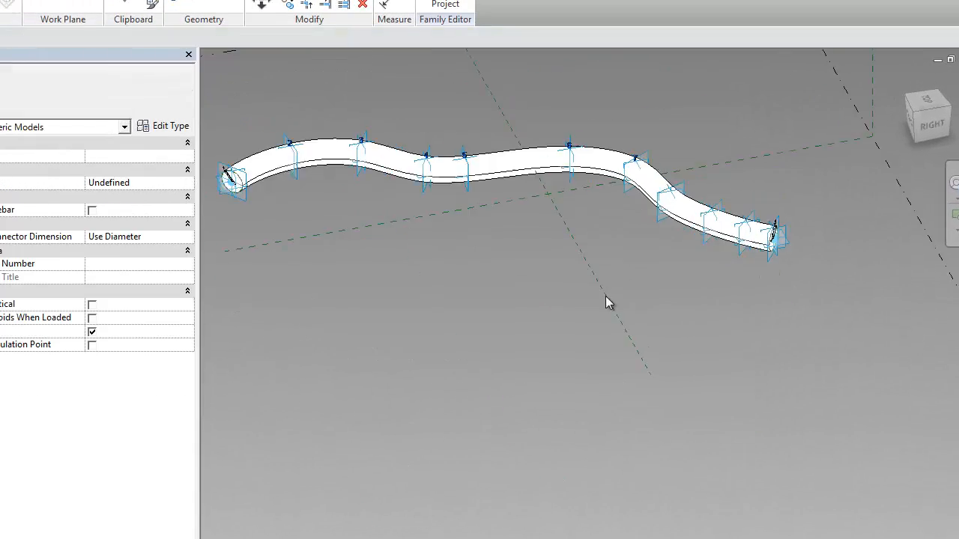
pyautogui.keyDown('shift'); pyautogui.moveTo(562, 299); pyautogui.dragTo(605, 309, button='middle'); pyautogui.keyUp('shift')
pyautogui.click(0, 0)
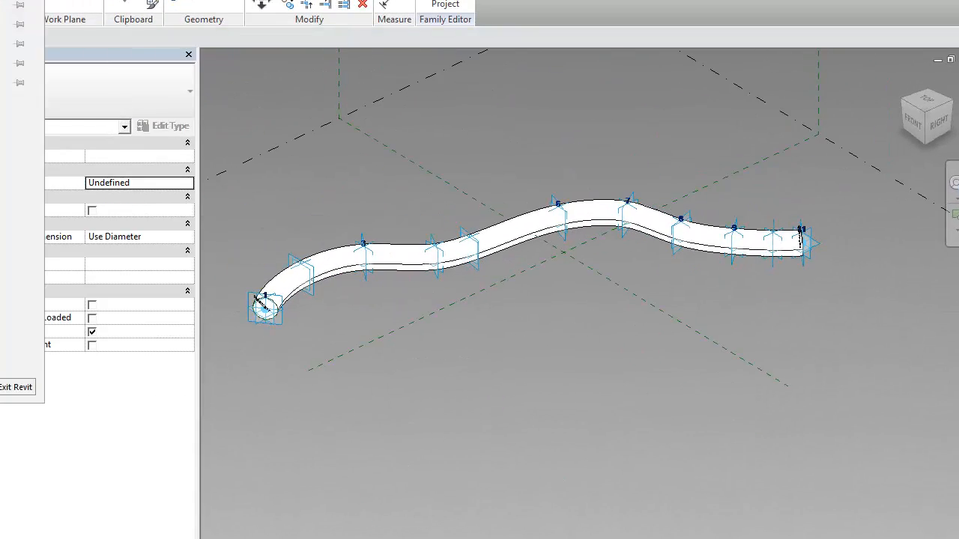
pyautogui.click(15, 94)
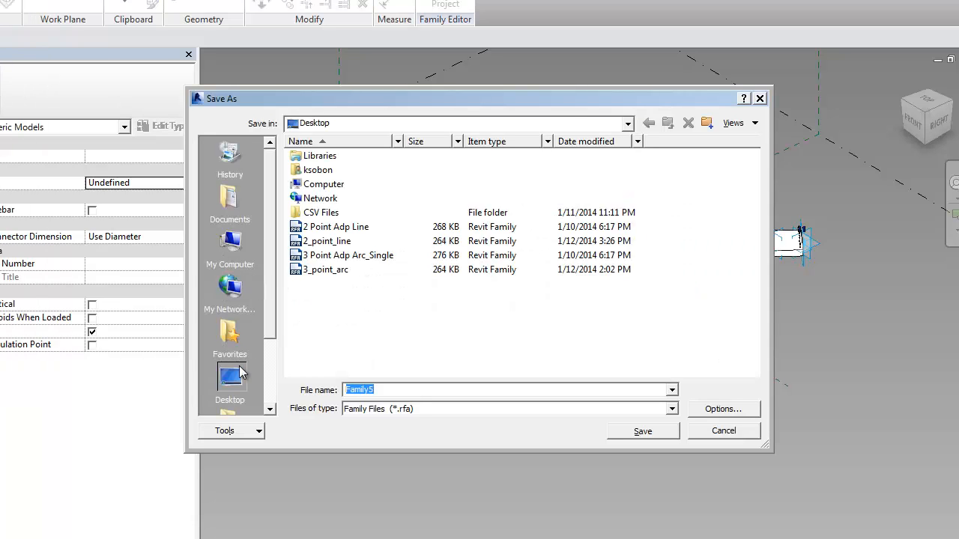
pyautogui.write('spline')
pyautogui.click(620, 433)
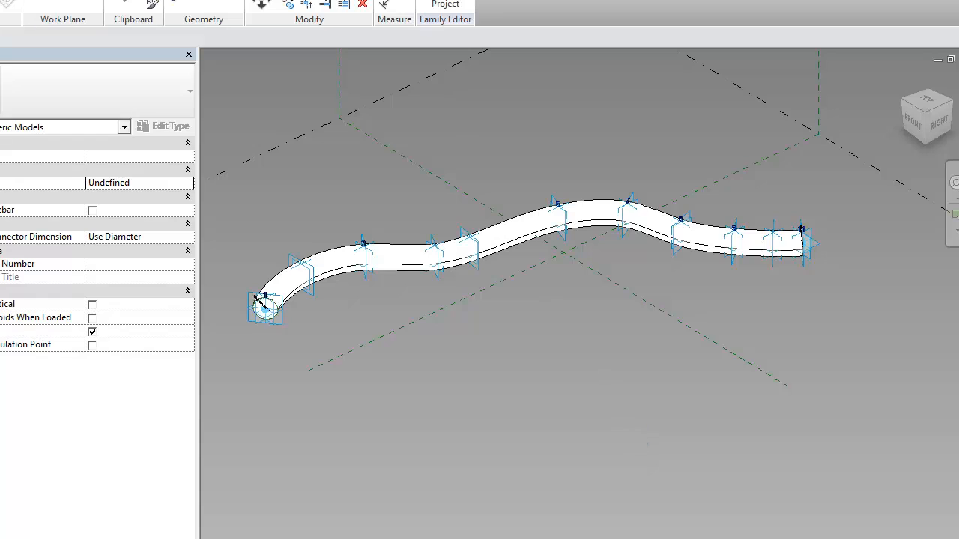
# - Load the spline family into Project1 without placing an instance by hand
pyautogui.click(447, 5)
pyautogui.click(311, 410)
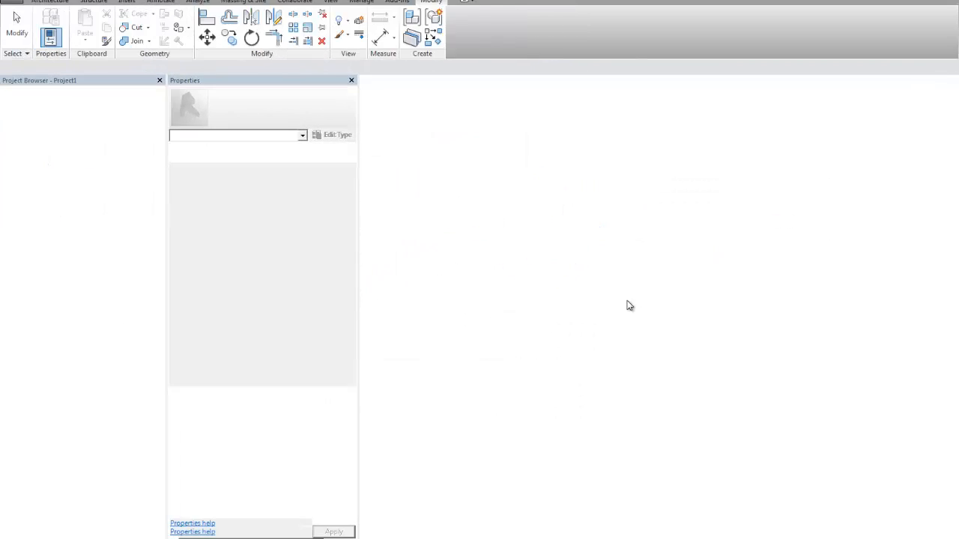
pyautogui.press('Escape')
pyautogui.press('Escape')
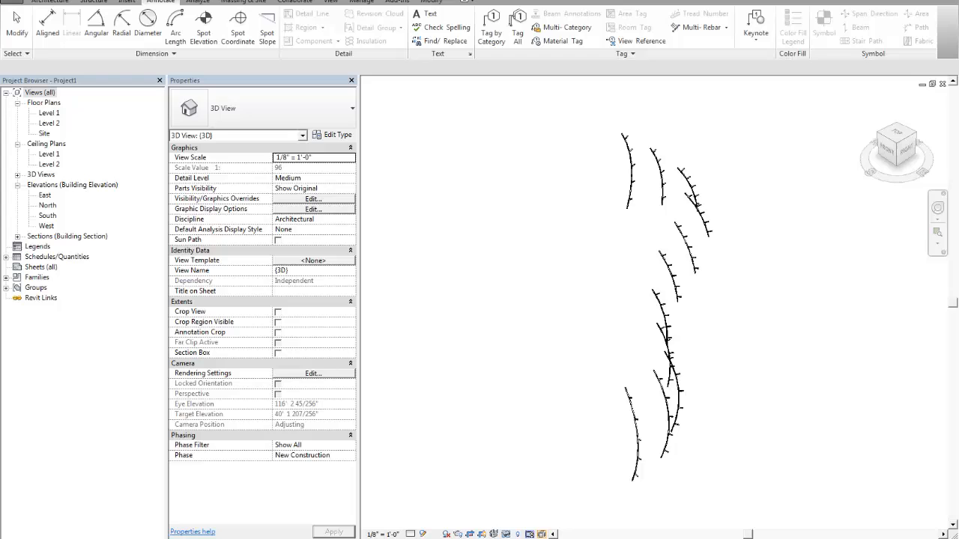
# - Examine the row of arcs already sent to the project in its 3D view
pyautogui.keyDown('shift'); pyautogui.moveTo(723, 293); pyautogui.dragTo(516, 265, button='middle'); pyautogui.keyUp('shift')
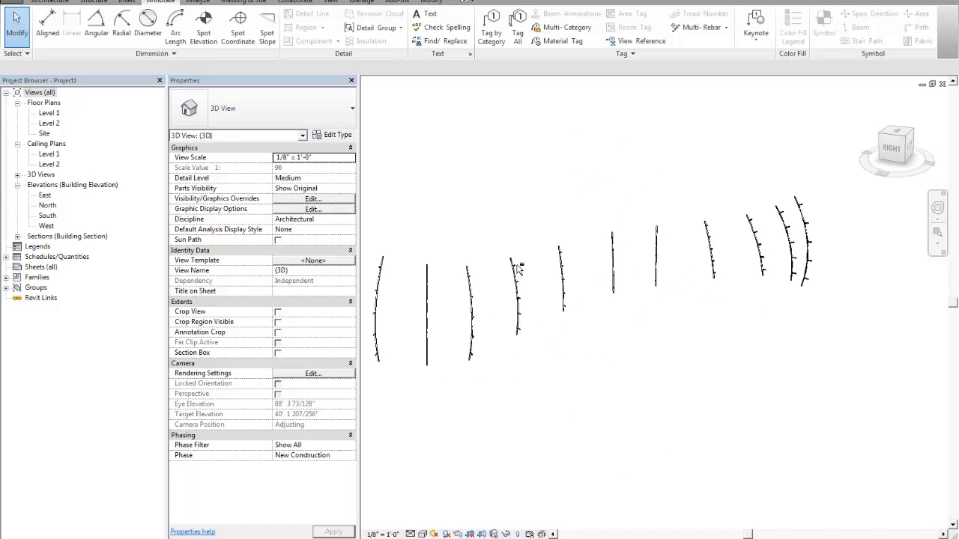
pyautogui.scroll(3, 579, 279)
pyautogui.keyDown('shift'); pyautogui.moveTo(603, 295); pyautogui.dragTo(535, 305, button='middle'); pyautogui.keyUp('shift')
pyautogui.scroll(-1, 573, 295)
pyautogui.scroll(-1, 571, 332)
pyautogui.scroll(2, 567, 310)
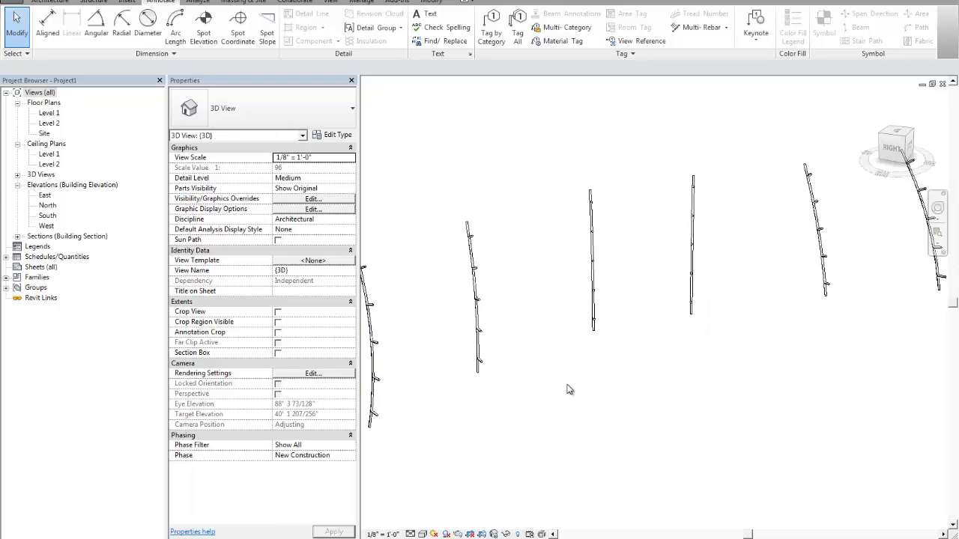
pyautogui.keyDown('shift'); pyautogui.moveTo(567, 387); pyautogui.dragTo(544, 388, button='middle'); pyautogui.keyUp('shift')
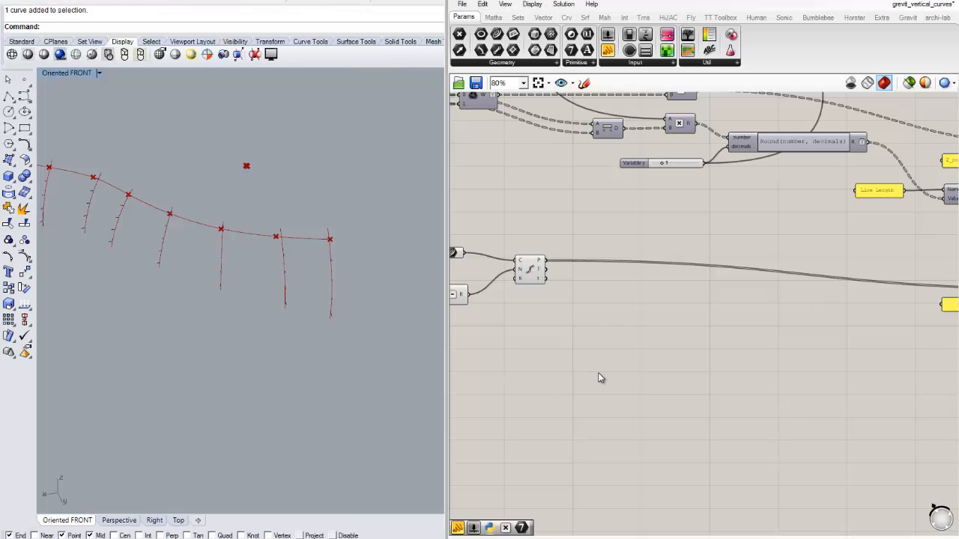
# - Switch to Grasshopper and examine how the curve's division points feed the adaptive component for the spline
pyautogui.scroll(3, 741, 315)
pyautogui.scroll(-3, 603, 318)
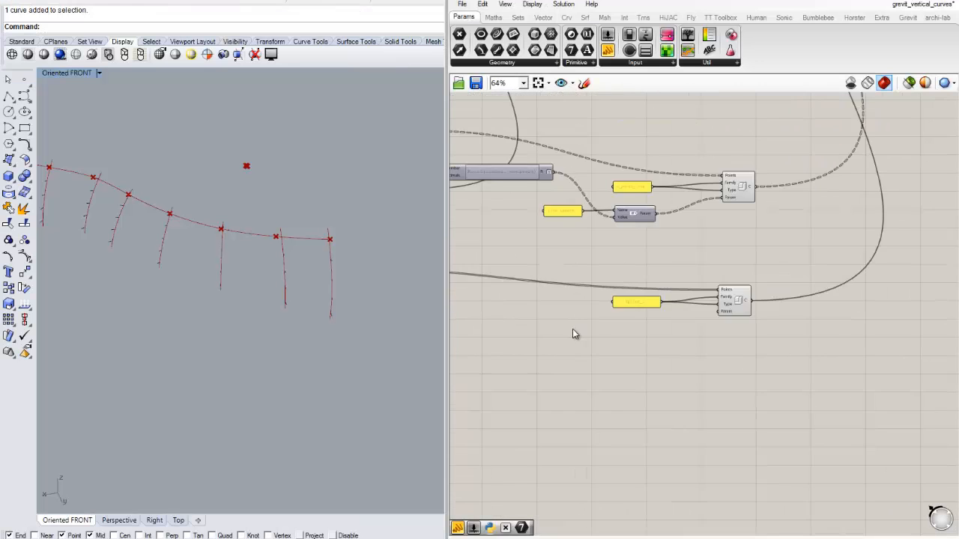
pyautogui.moveTo(572, 329); pyautogui.dragTo(819, 309, button='right')
pyautogui.scroll(3, 523, 250)
pyautogui.moveTo(546, 244)
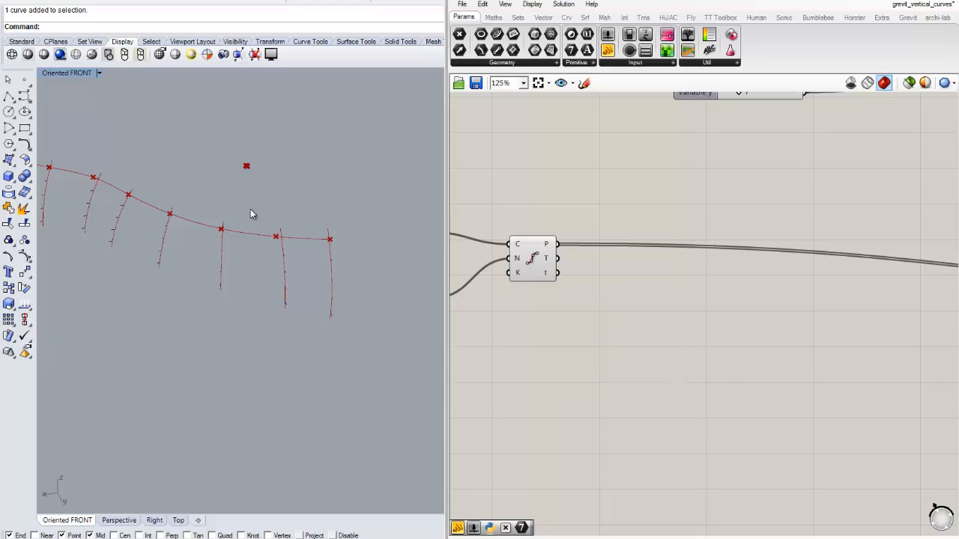
pyautogui.scroll(-3, 647, 331)
pyautogui.moveTo(846, 343); pyautogui.dragTo(639, 308, button='right')
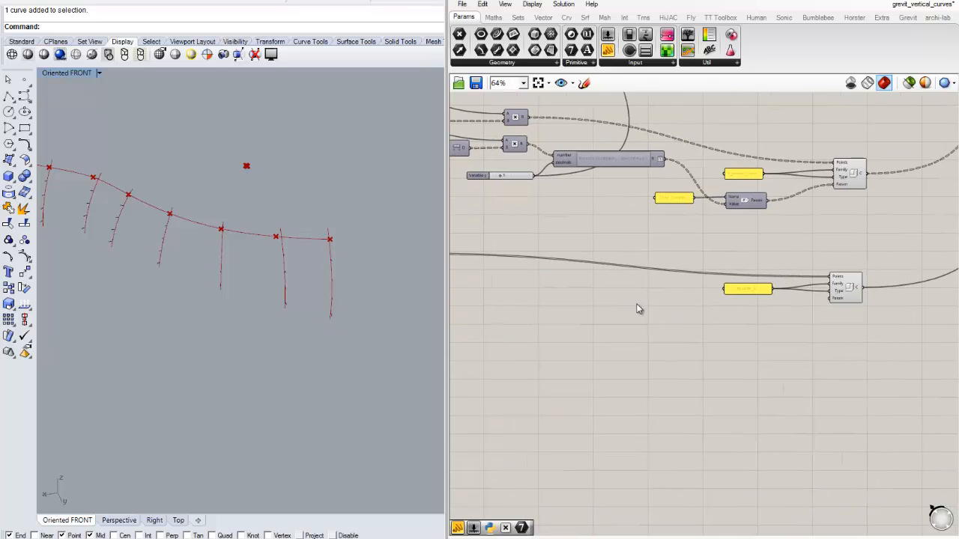
pyautogui.moveTo(761, 325); pyautogui.dragTo(577, 327, button='right')
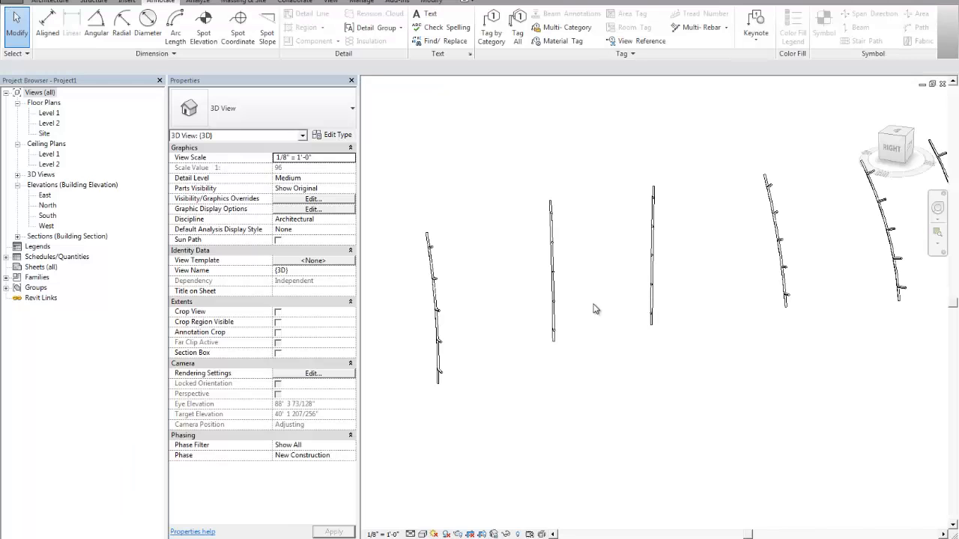
# - Delete the whole row of arcs and line elements from the project's 3D view
pyautogui.scroll(-5, 591, 201)
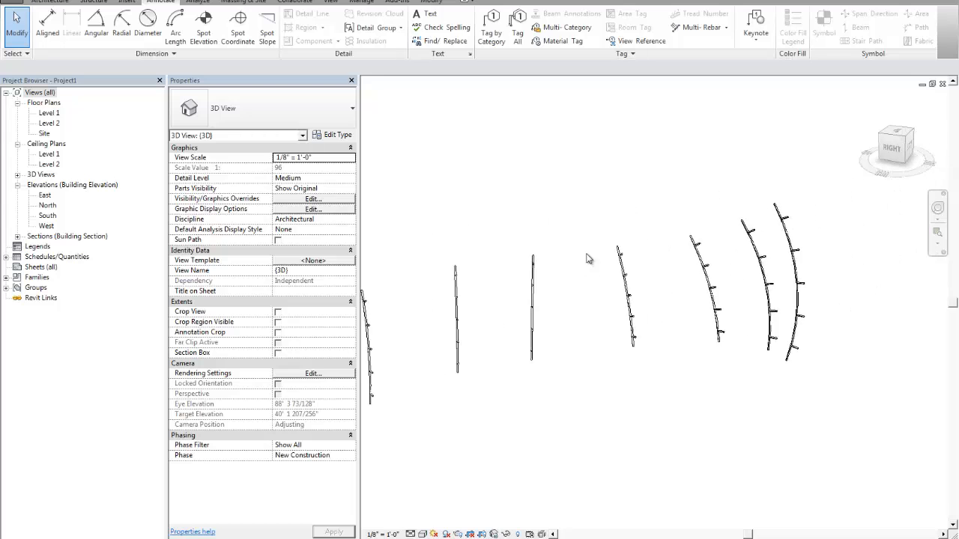
pyautogui.scroll(-2, 421, 196)
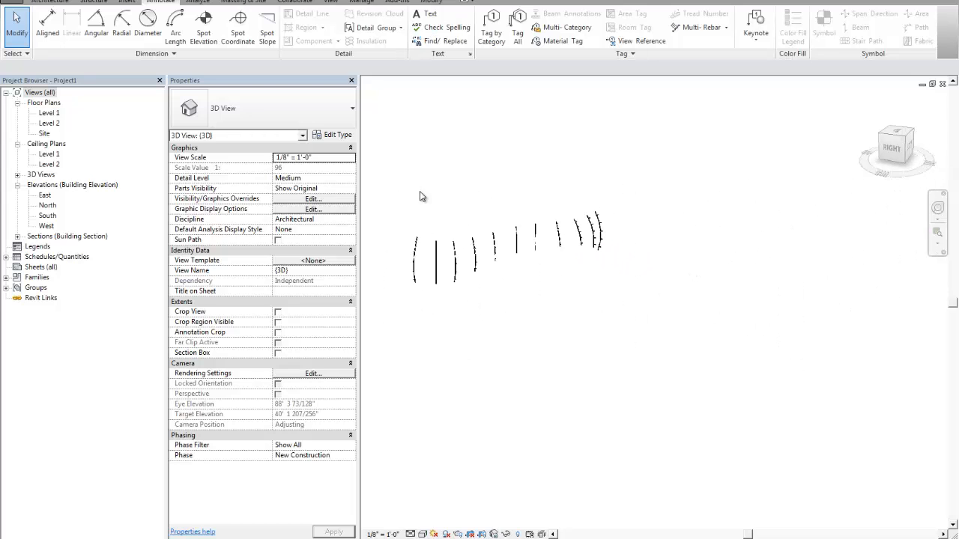
pyautogui.moveTo(417, 201); pyautogui.dragTo(690, 338)
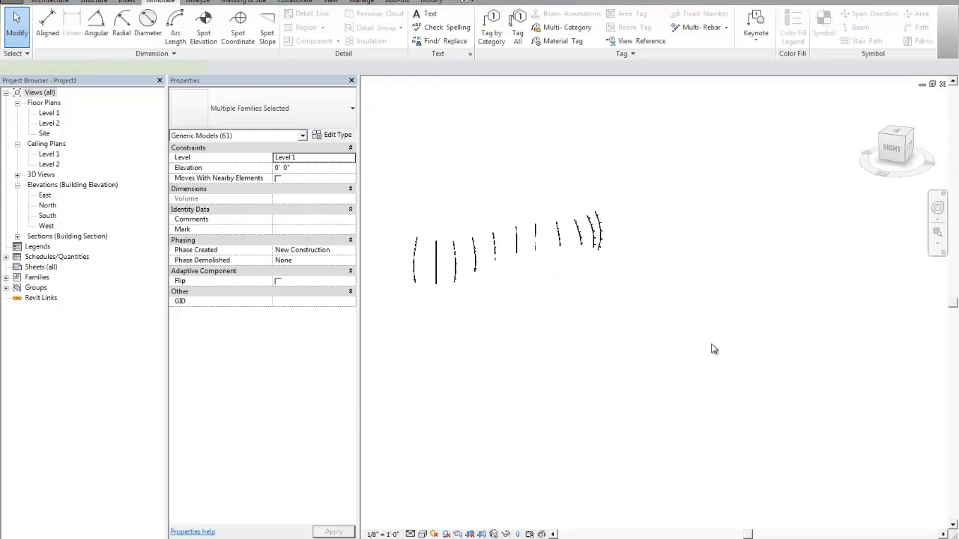
pyautogui.press('Delete')
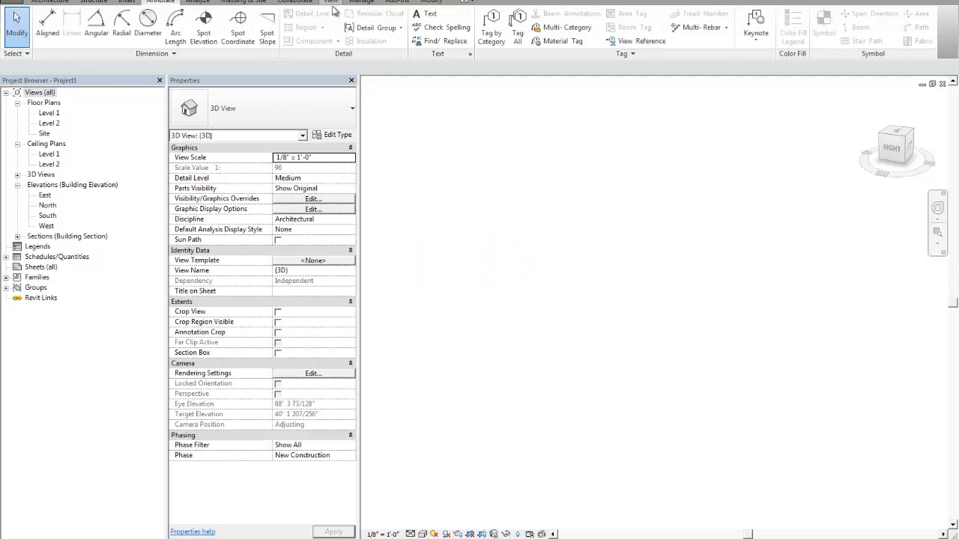
# - Start Grevit in Revit, try to send the components from Grasshopper to it, and fit the 3D view to the result
pyautogui.click(395, 3)
pyautogui.click(407, 32)
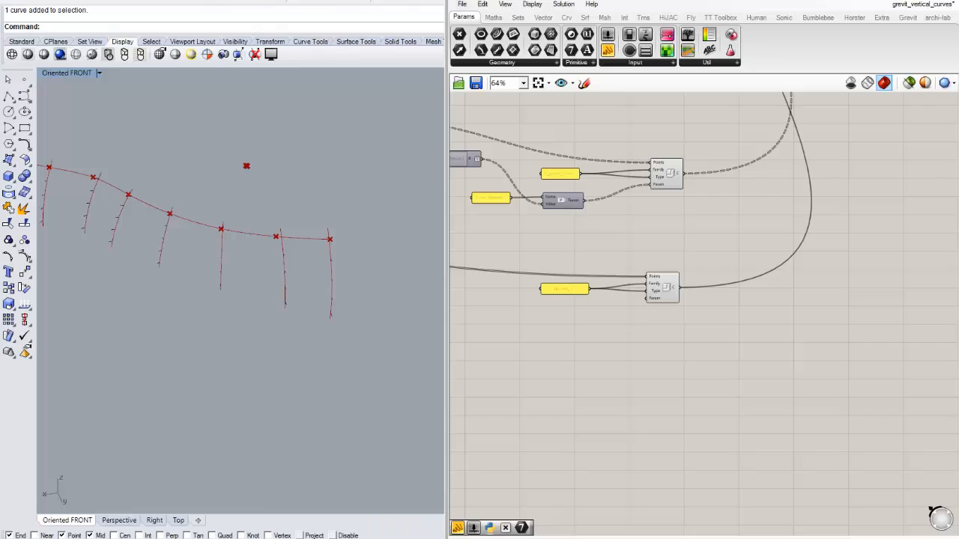
pyautogui.moveTo(745, 192); pyautogui.dragTo(833, 297, button='right')
pyautogui.moveTo(847, 171); pyautogui.dragTo(719, 302, button='right')
pyautogui.moveTo(757, 120); pyautogui.dragTo(723, 293, button='right')
pyautogui.scroll(4, 725, 286)
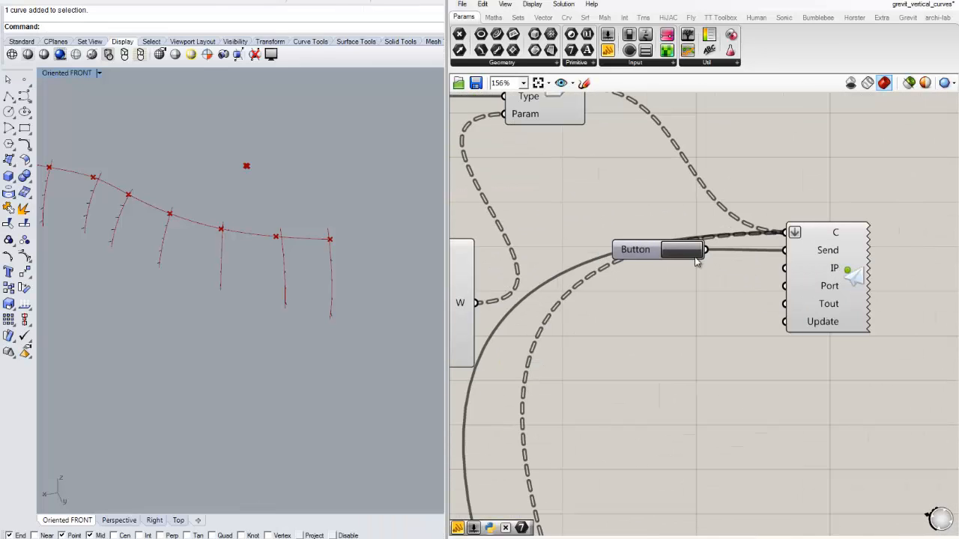
pyautogui.click(689, 257)
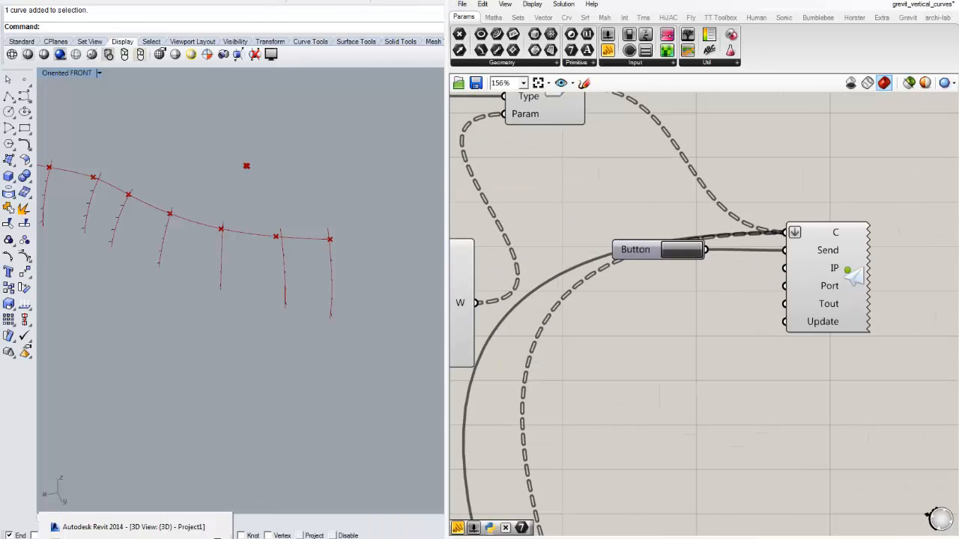
pyautogui.click(127, 524)
pyautogui.click(537, 337)
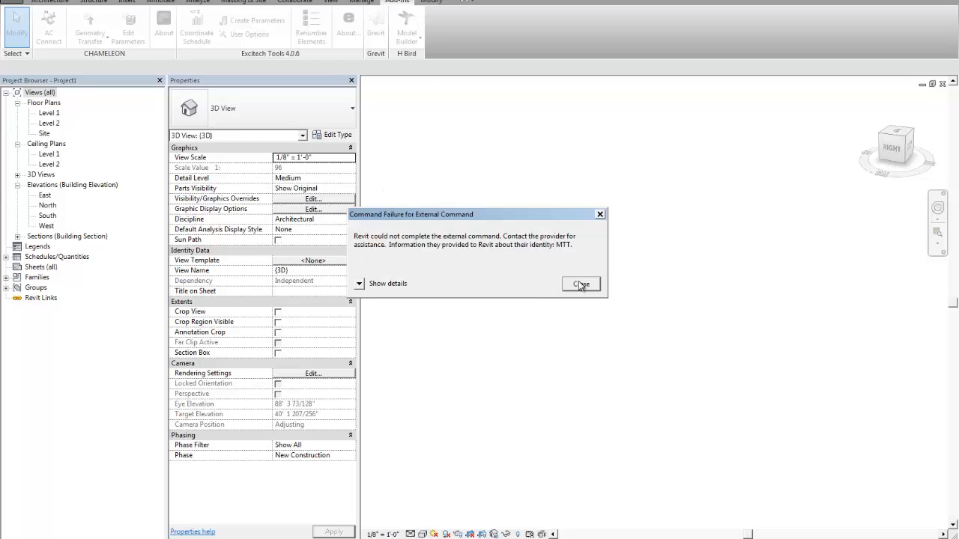
pyautogui.click(581, 284)
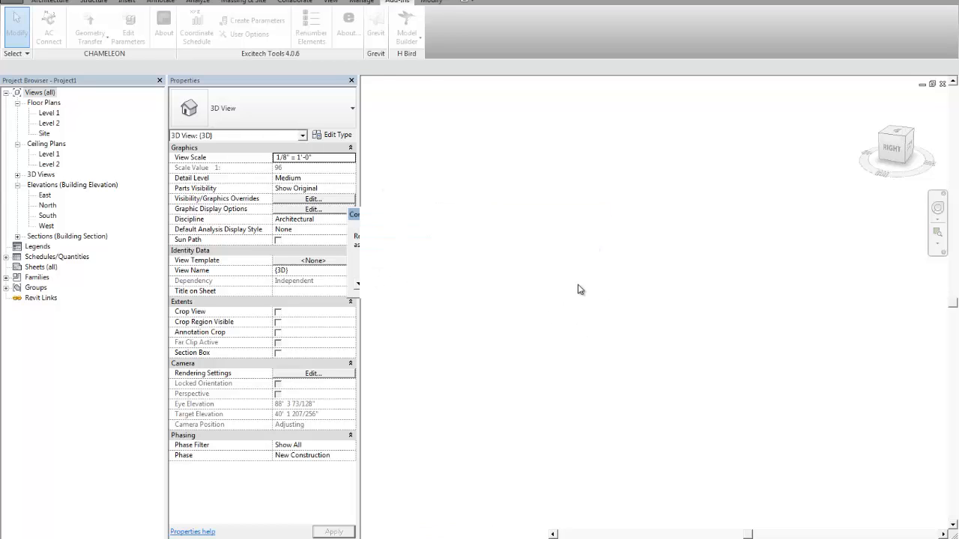
pyautogui.click(578, 313)
pyautogui.rightClick(581, 290)
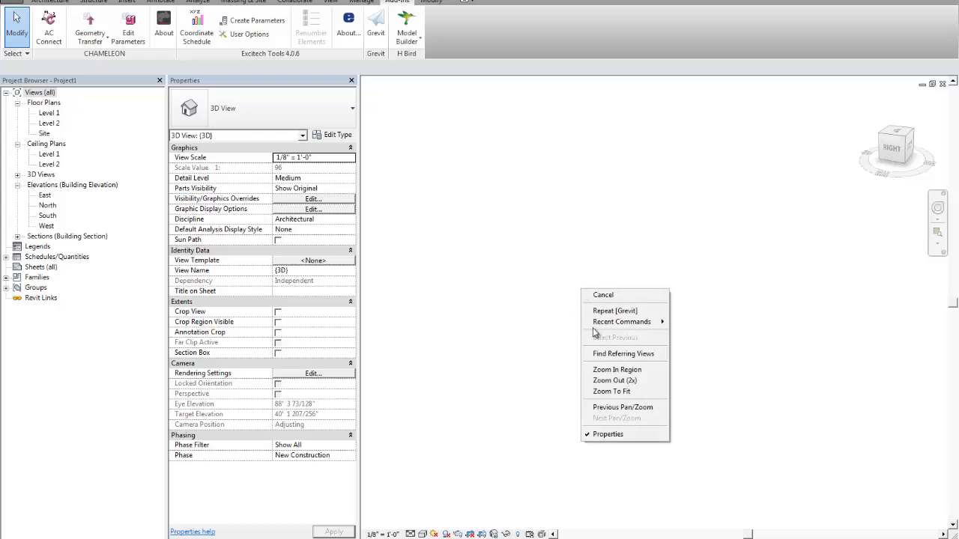
pyautogui.click(607, 391)
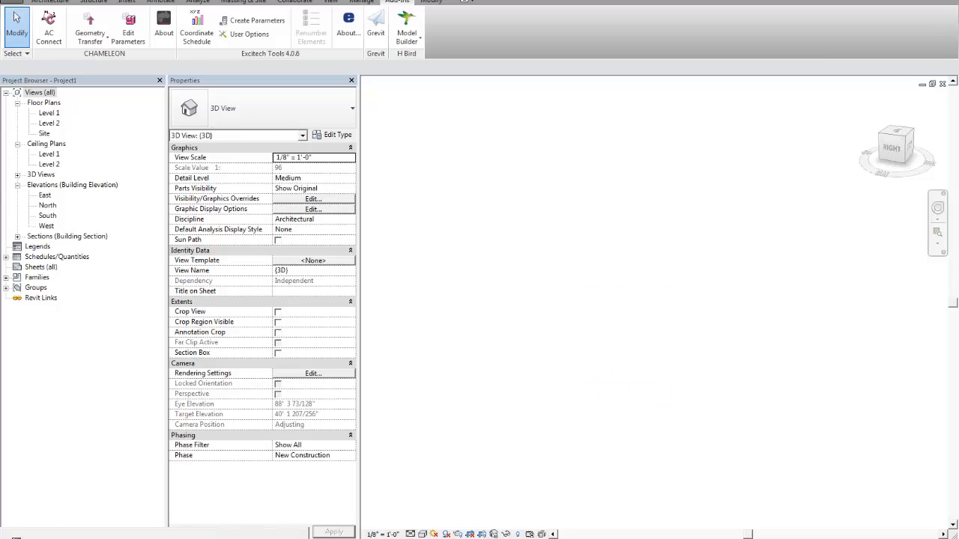
# - Switch to Grasshopper and change the panel feeding the adaptive component's family and type to spline
pyautogui.click(225, 538)
pyautogui.scroll(-8, 824, 217)
pyautogui.moveTo(744, 459); pyautogui.dragTo(730, 279, button='right')
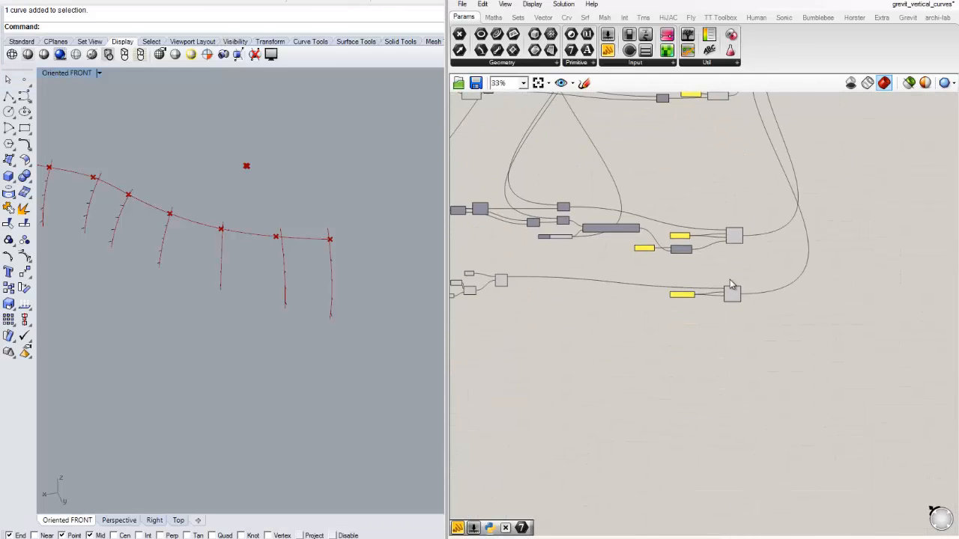
pyautogui.scroll(6, 732, 285)
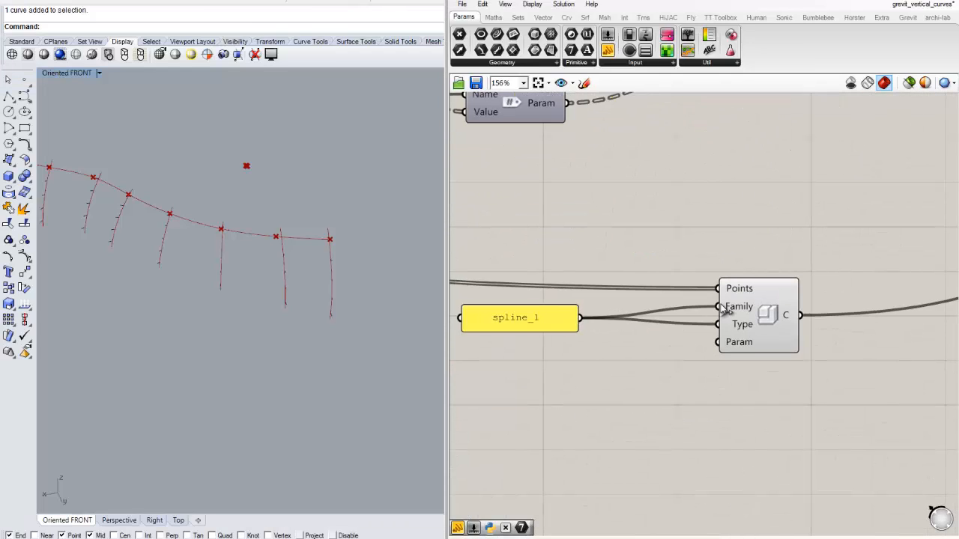
pyautogui.click(532, 318)
pyautogui.doubleClick(532, 317)
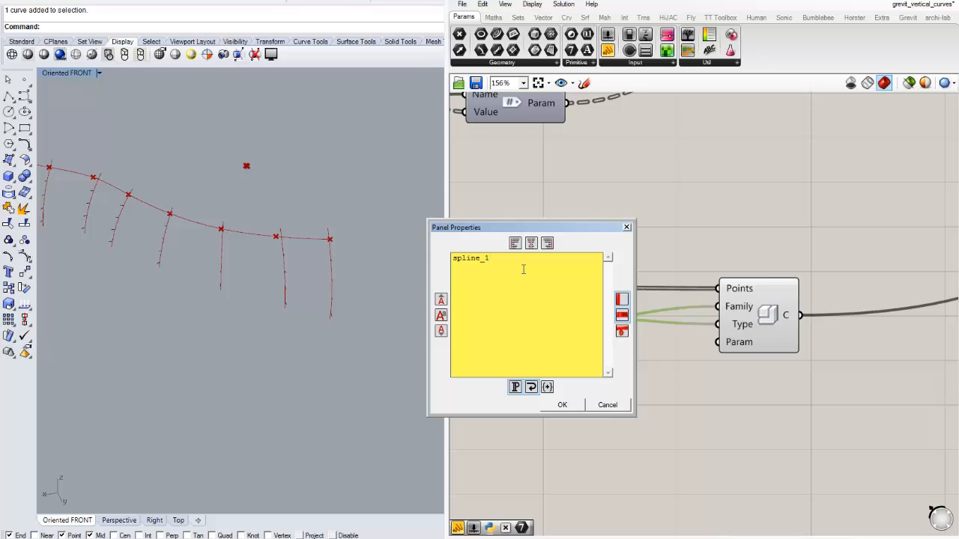
pyautogui.click(573, 409)
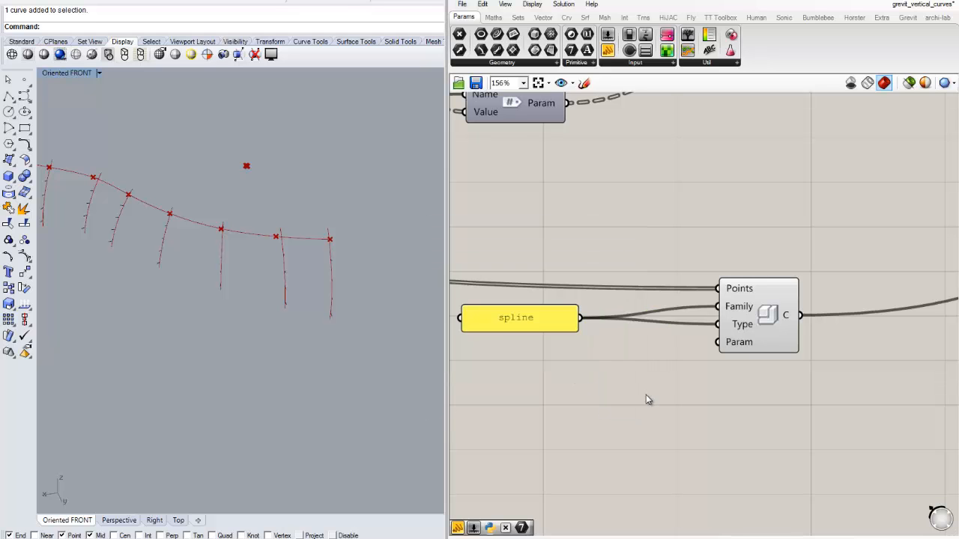
# - Restart Grevit in Revit, resend the components from Grasshopper, accept them in Revit and fit the 3D view to the result
pyautogui.scroll(-4, 674, 314)
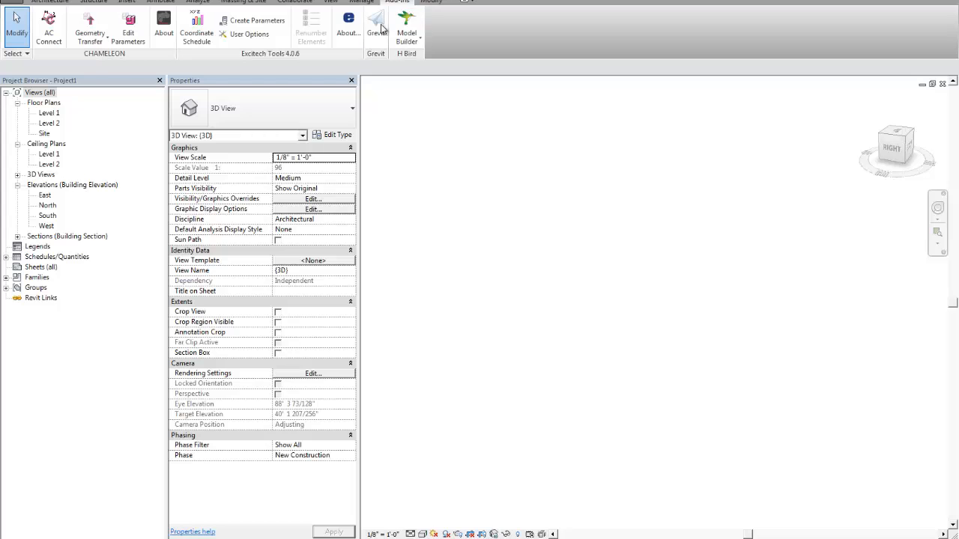
pyautogui.click(379, 28)
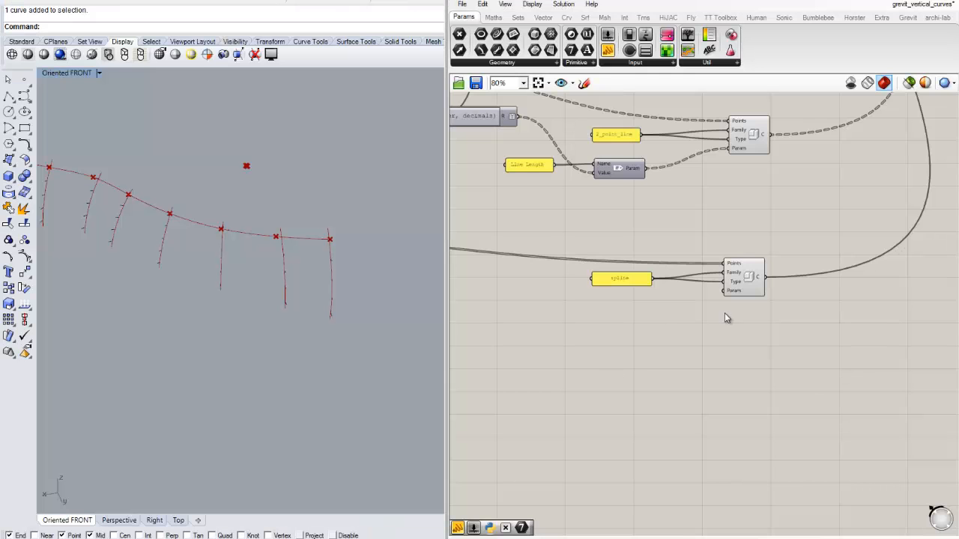
pyautogui.scroll(4, 725, 313)
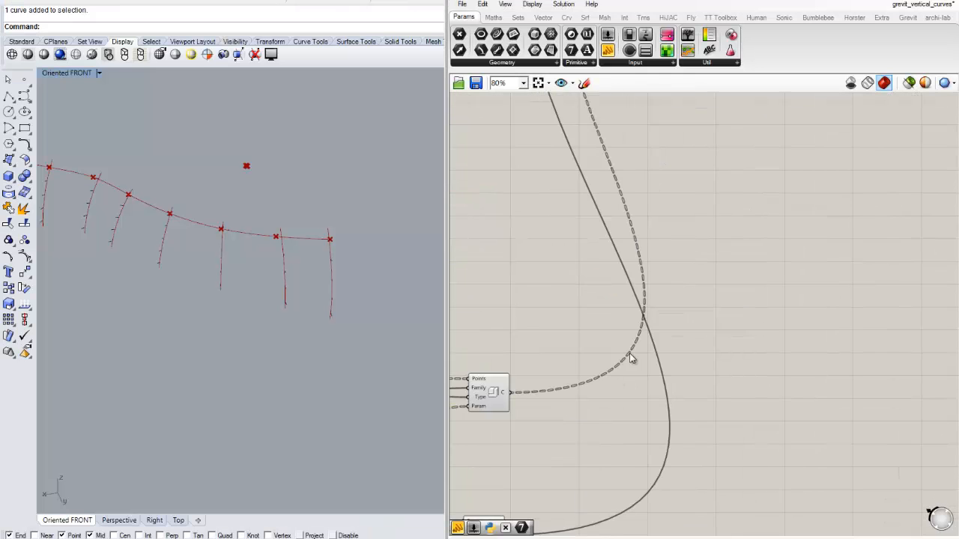
pyautogui.scroll(-6, 629, 353)
pyautogui.scroll(4, 657, 262)
pyautogui.scroll(4, 618, 362)
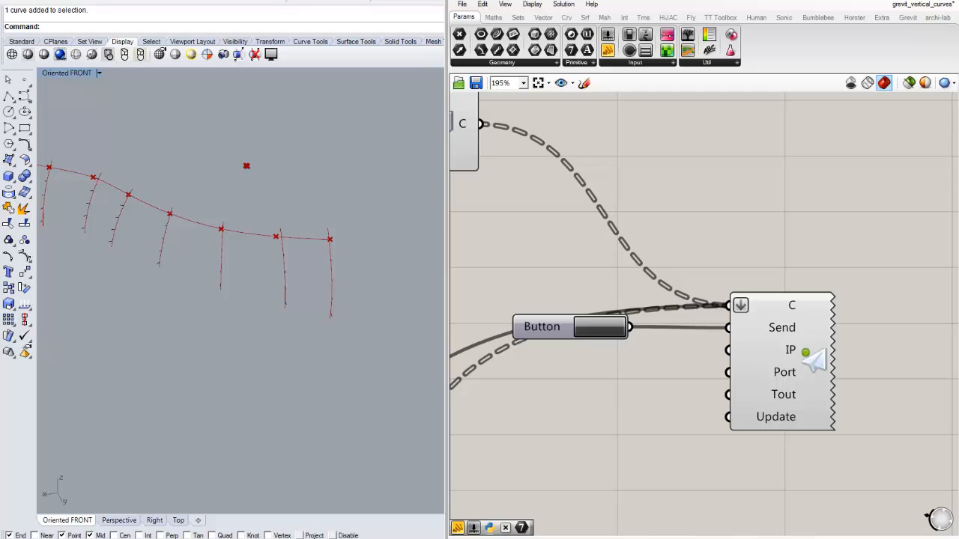
pyautogui.click(136, 537)
pyautogui.click(543, 330)
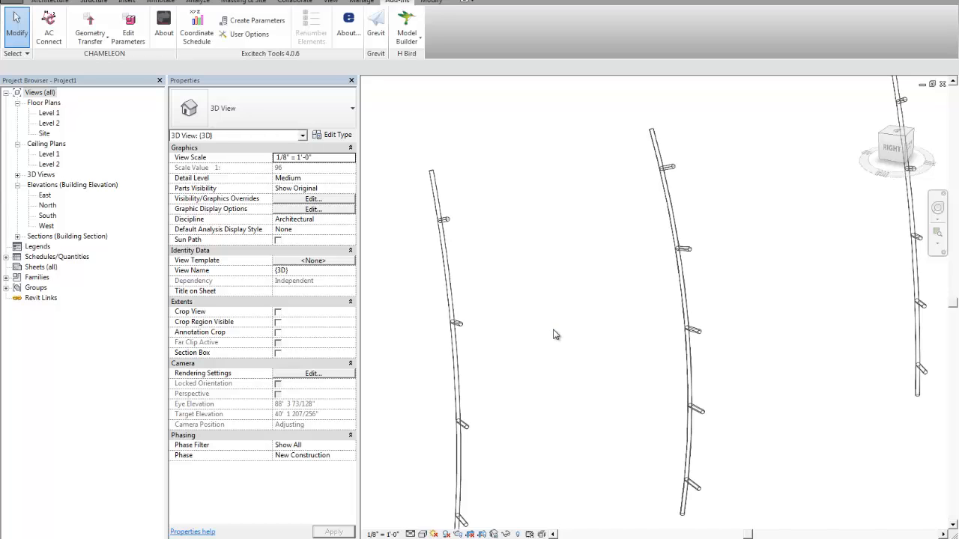
pyautogui.rightClick(553, 330)
pyautogui.click(592, 434)
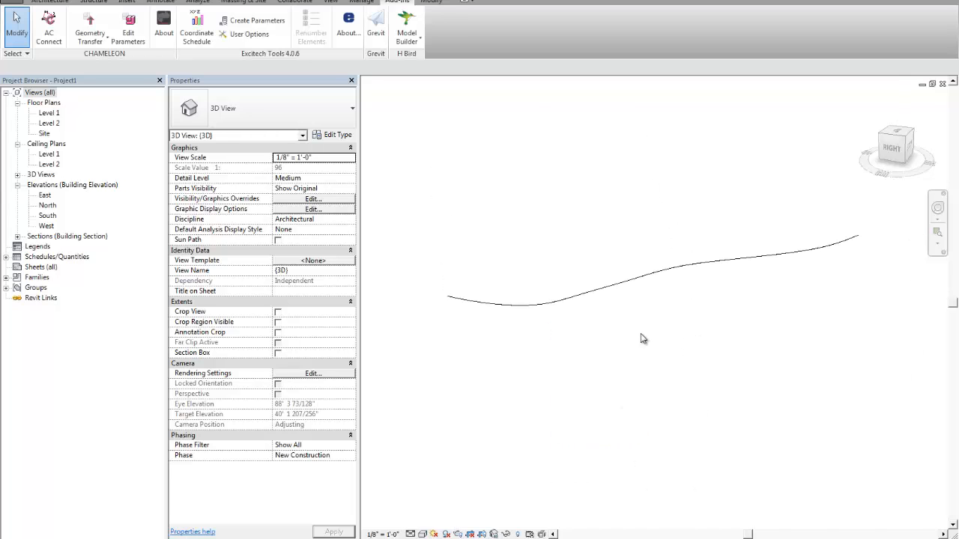
# - Select the received spline instance, inspect its adaptive points, and delete it from the 3D view
pyautogui.click(597, 275)
pyautogui.moveTo(585, 330); pyautogui.dragTo(743, 296, button='middle')
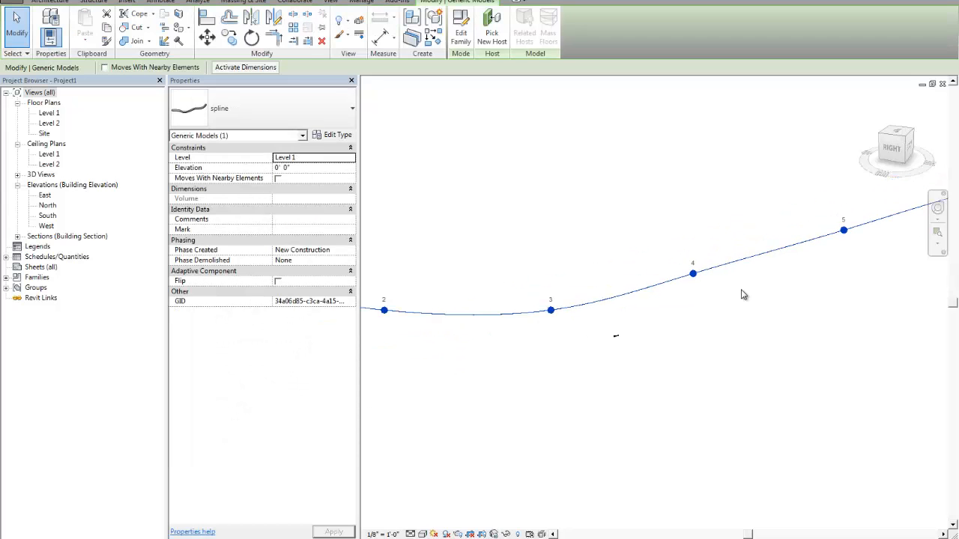
pyautogui.scroll(3, 726, 278)
pyautogui.click(726, 278)
pyautogui.click(699, 260)
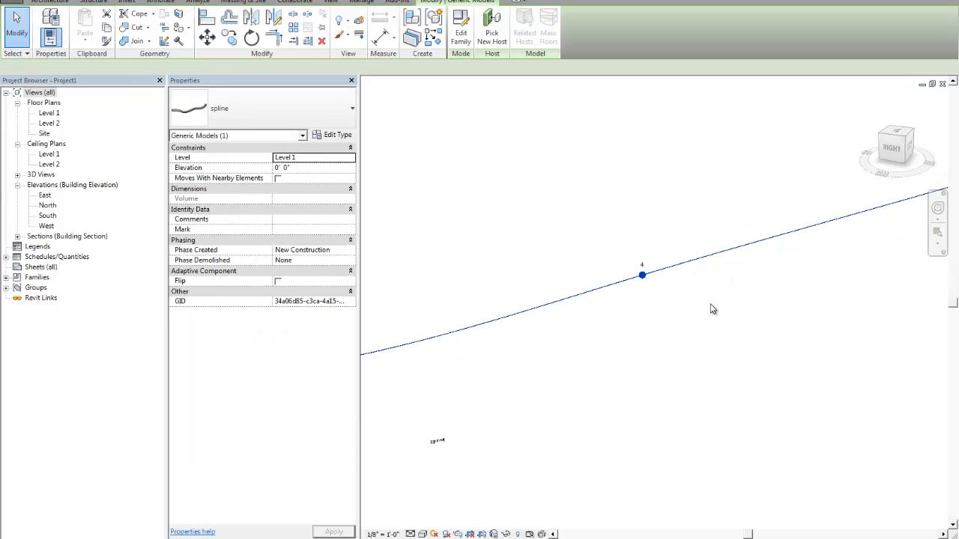
pyautogui.press('Delete')
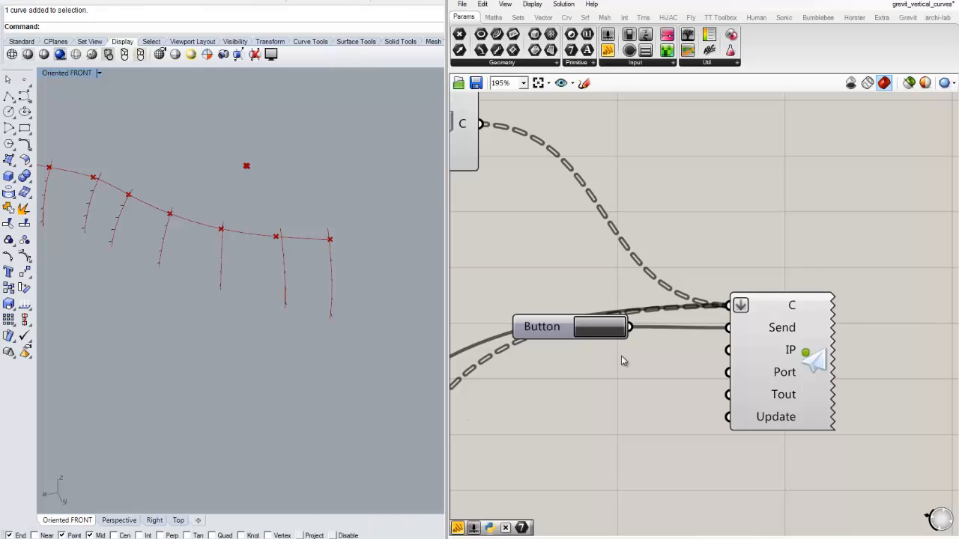
# - In Grasshopper, place a copy of the scaling Multiplication component beside Divide Curve and feed the division points into its B input
pyautogui.scroll(-3, 621, 358)
pyautogui.scroll(3, 652, 302)
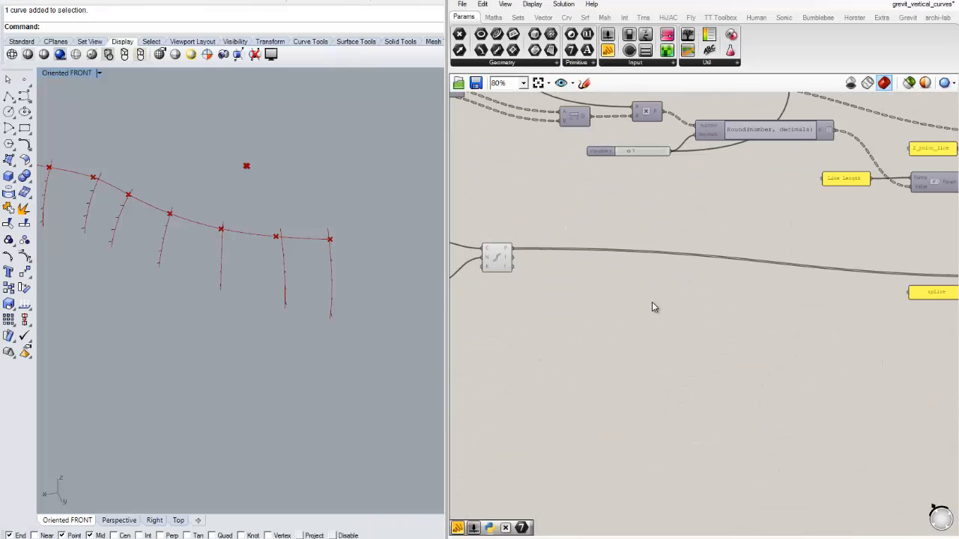
pyautogui.doubleClick(604, 211)
pyautogui.moveTo(597, 191); pyautogui.dragTo(651, 278, button='right')
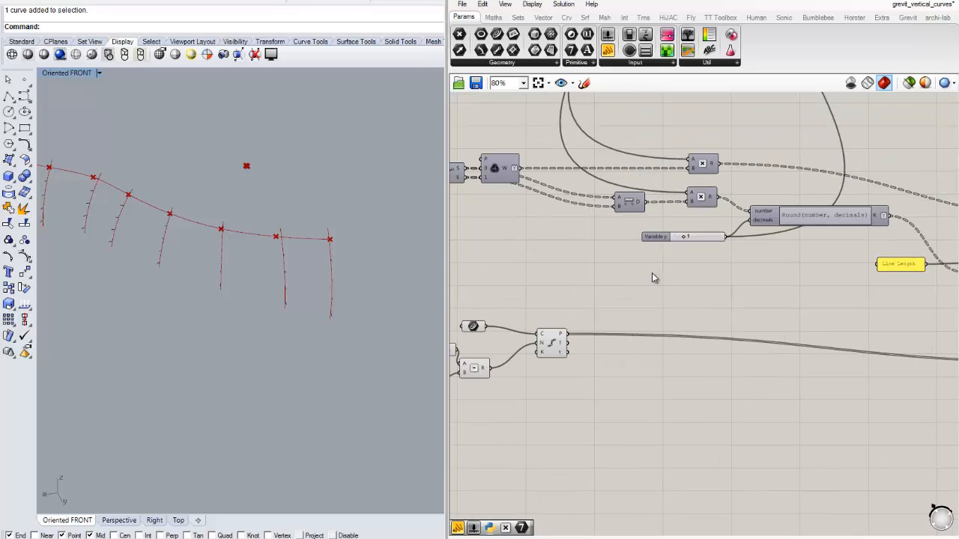
pyautogui.keyDown('alt'); pyautogui.moveTo(707, 201); pyautogui.dragTo(691, 320); pyautogui.keyUp('alt')
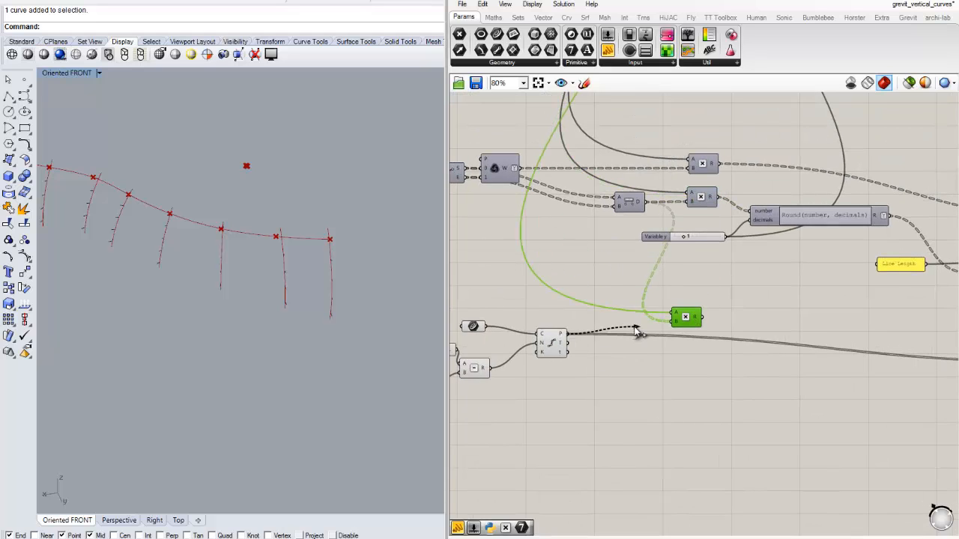
pyautogui.moveTo(745, 384); pyautogui.dragTo(578, 347, button='right')
pyautogui.moveTo(526, 283); pyautogui.dragTo(535, 339)
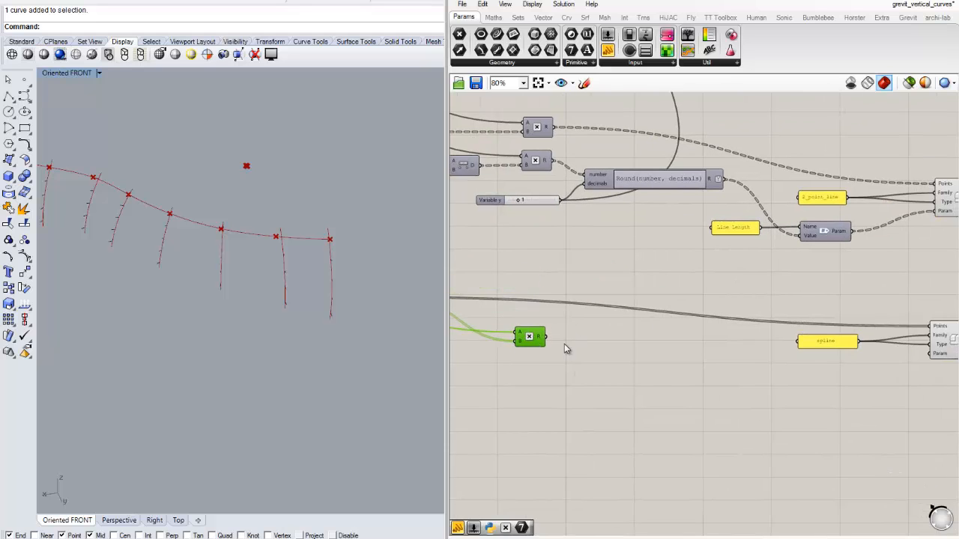
# - Add a panel near the spline's adaptive component and connect the new Multiplication's result to it
pyautogui.moveTo(645, 359); pyautogui.dragTo(566, 337, button='right')
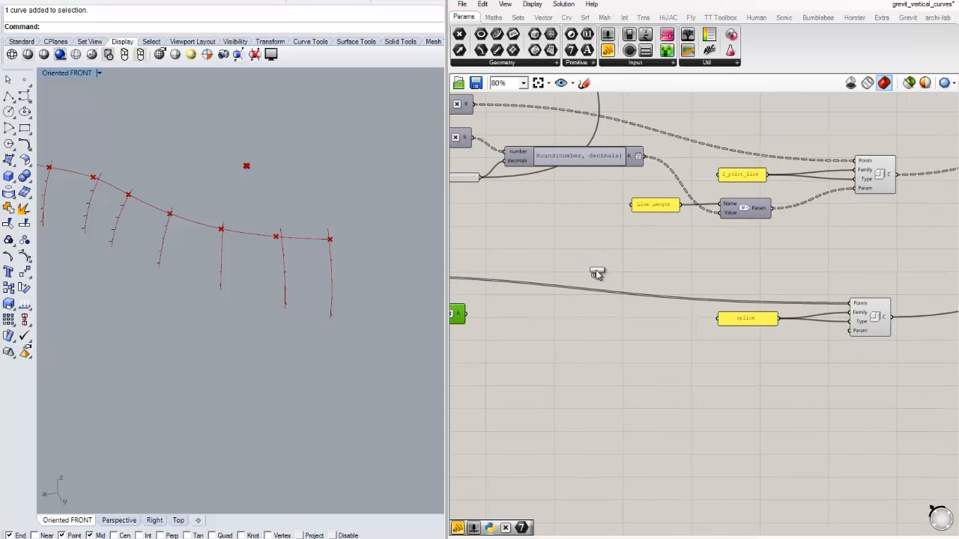
pyautogui.moveTo(597, 274); pyautogui.dragTo(597, 275)
pyautogui.scroll(3, 612, 285)
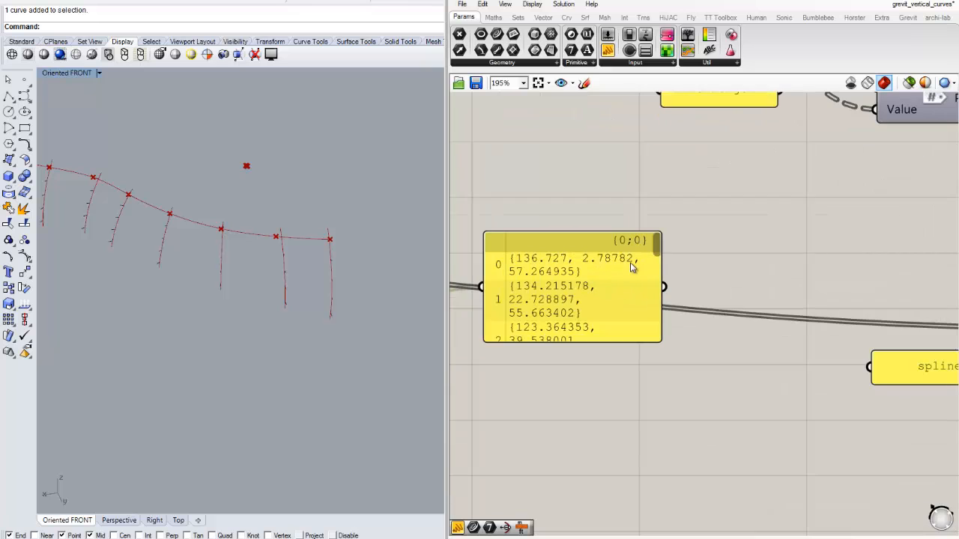
pyautogui.scroll(-4, 584, 283)
pyautogui.moveTo(592, 285); pyautogui.dragTo(761, 252, button='right')
pyautogui.scroll(2, 612, 291)
# - Simplify the new Multiplication's R output and enlarge the connected panel to show more of the point list
pyautogui.rightClick(615, 274)
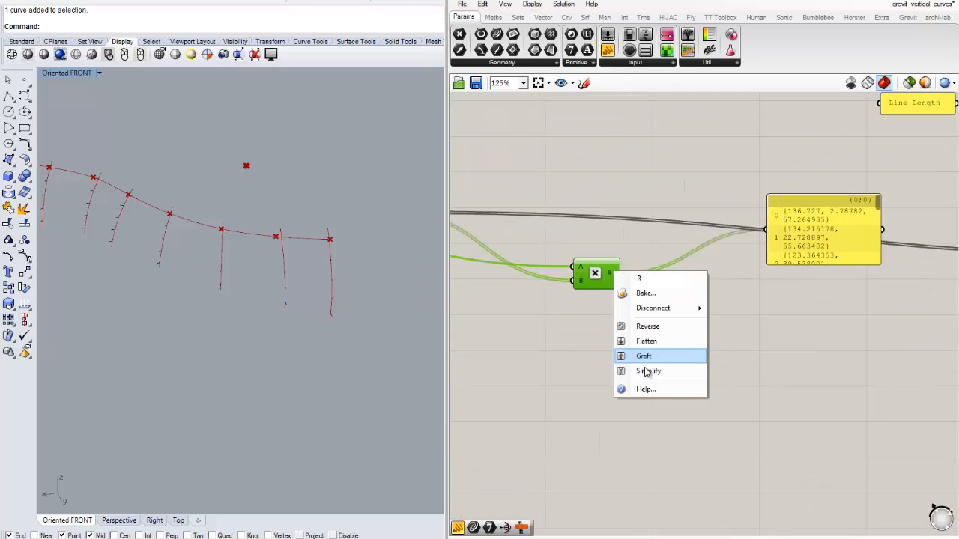
pyautogui.click(645, 355)
pyautogui.moveTo(813, 347); pyautogui.dragTo(694, 340, button='right')
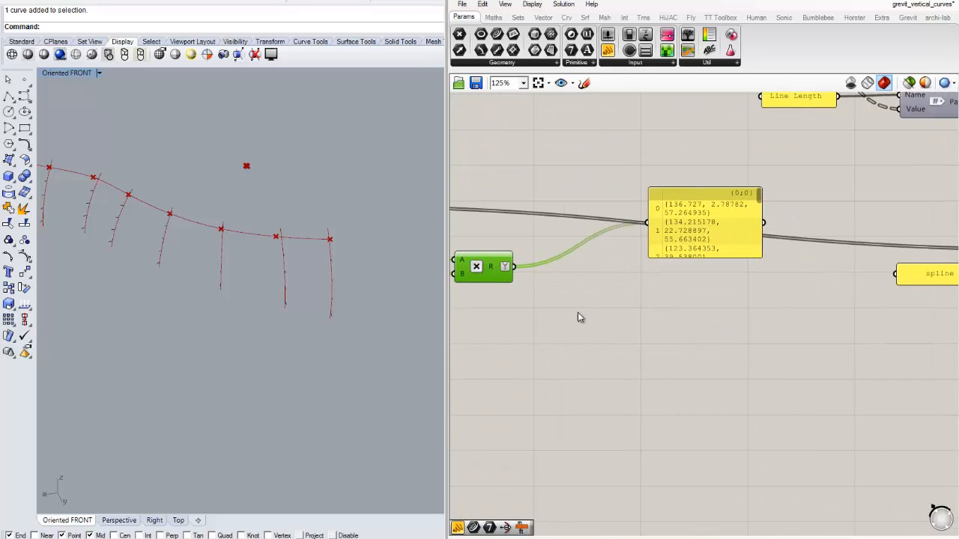
pyautogui.moveTo(742, 258); pyautogui.dragTo(743, 394)
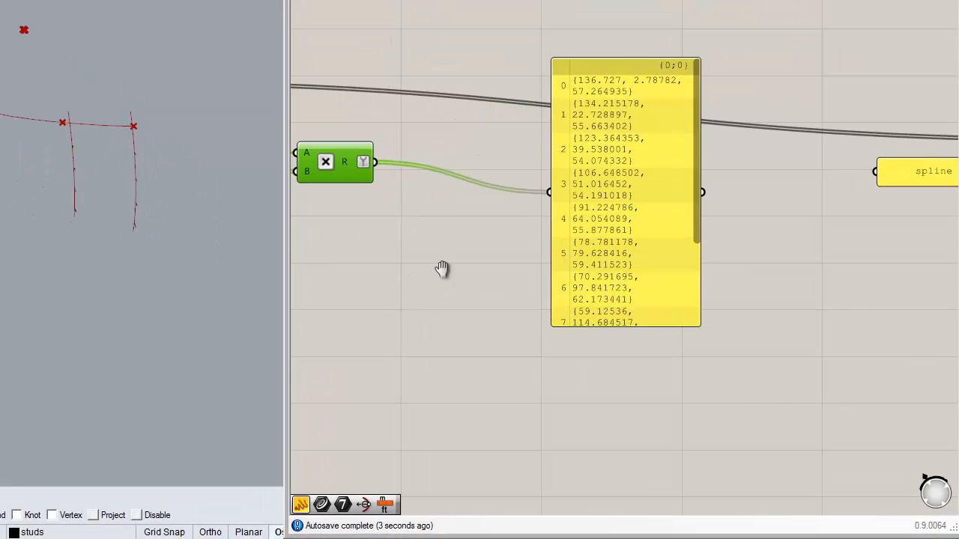
# - Simplify the Divide Curve component's P output
pyautogui.moveTo(442, 269); pyautogui.dragTo(723, 265, button='right')
pyautogui.rightClick(378, 84)
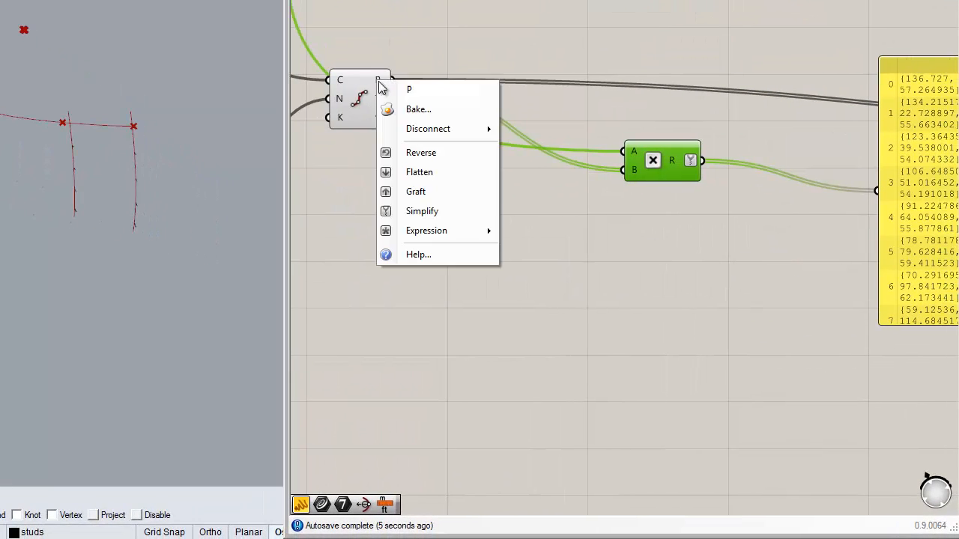
pyautogui.click(420, 192)
pyautogui.moveTo(646, 243); pyautogui.dragTo(737, 222, button='right')
pyautogui.moveTo(459, 86); pyautogui.dragTo(418, 78)
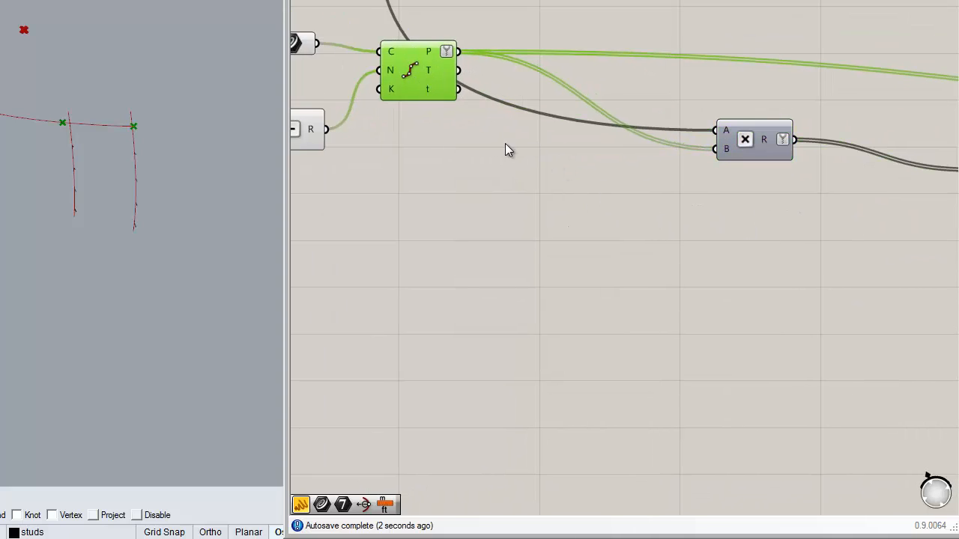
# - Flatten the R output of the new Multiplication component that scales the division points
pyautogui.rightClick(441, 52)
pyautogui.moveTo(784, 203); pyautogui.dragTo(563, 198, button='right')
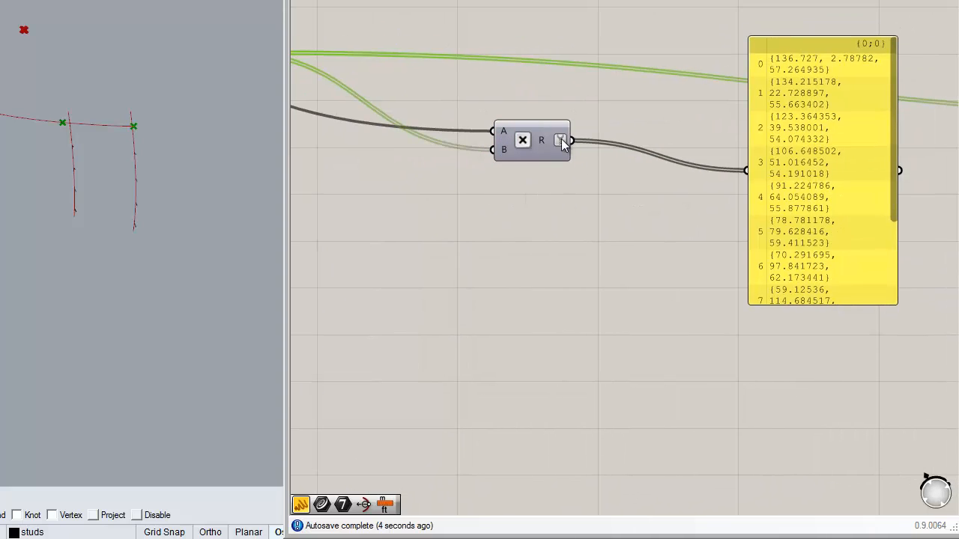
pyautogui.rightClick(562, 141)
pyautogui.click(616, 248)
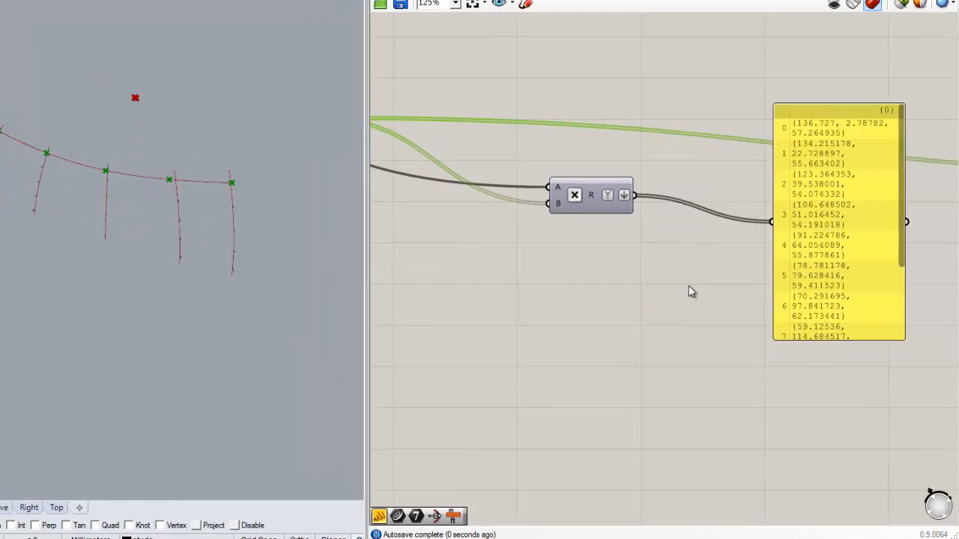
pyautogui.click(688, 285)
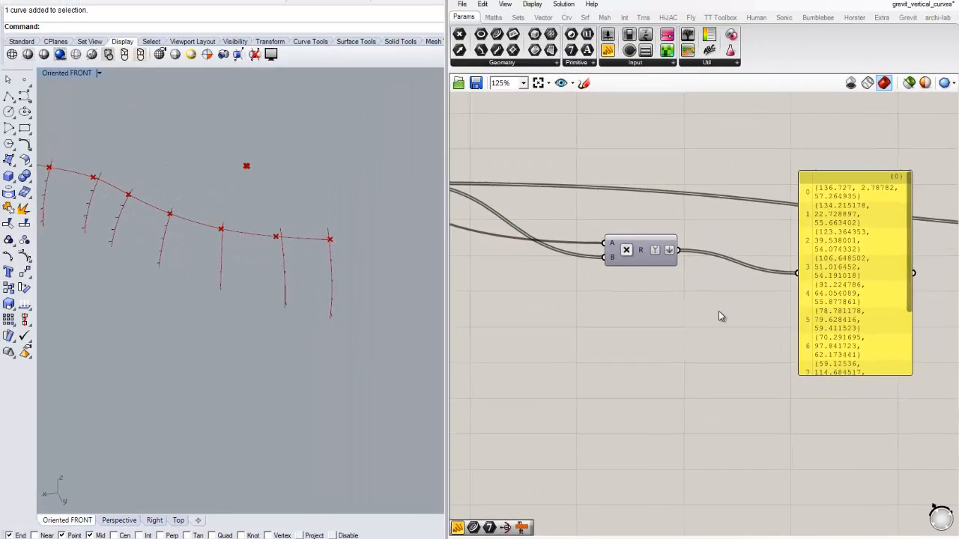
# - Delete the point-list panel and connect the new Multiplication's result to the Points input of the spline's adaptive component, replacing the unscaled points
pyautogui.scroll(-2, 680, 267)
pyautogui.scroll(1, 741, 232)
pyautogui.moveTo(741, 232); pyautogui.dragTo(496, 224, button='right')
pyautogui.moveTo(543, 221); pyautogui.dragTo(561, 238)
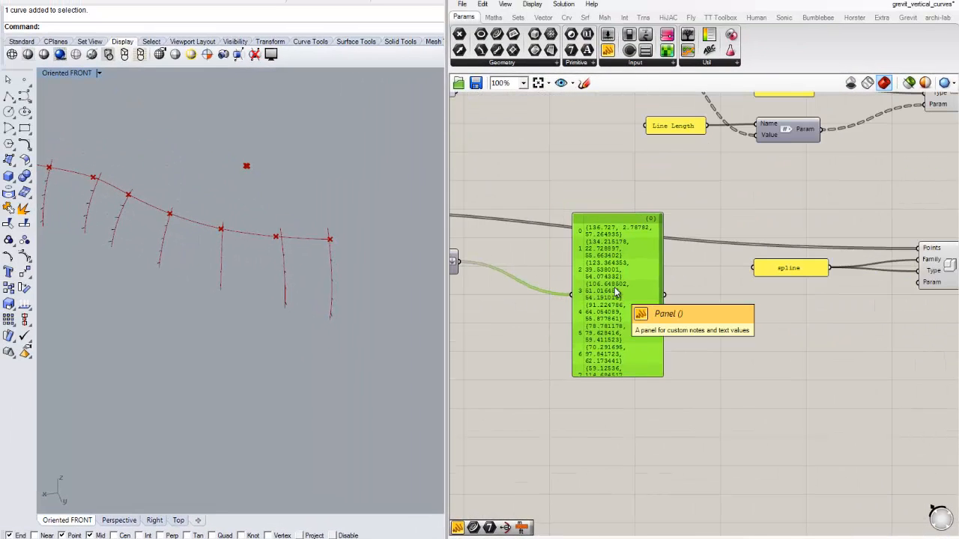
pyautogui.press('Delete')
pyautogui.scroll(-2, 607, 291)
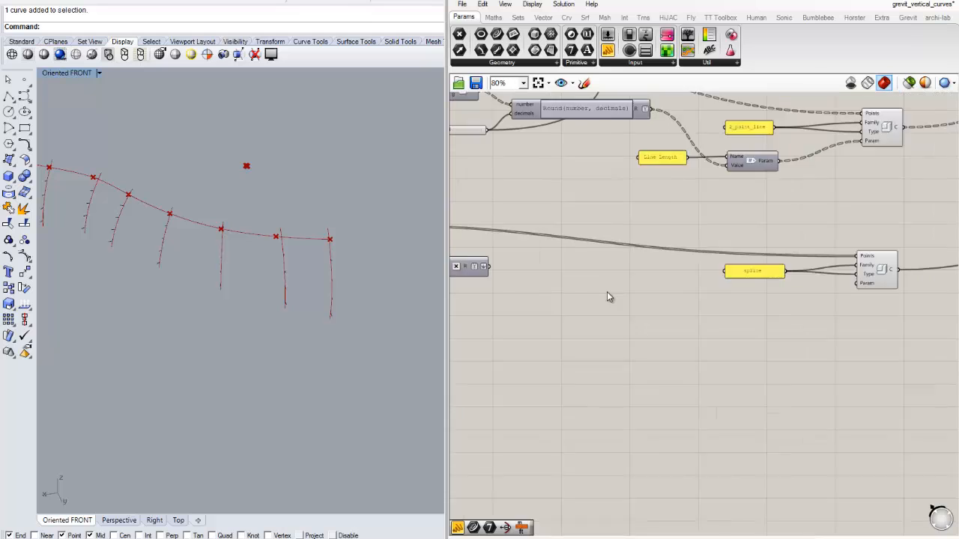
pyautogui.moveTo(555, 260); pyautogui.dragTo(849, 250)
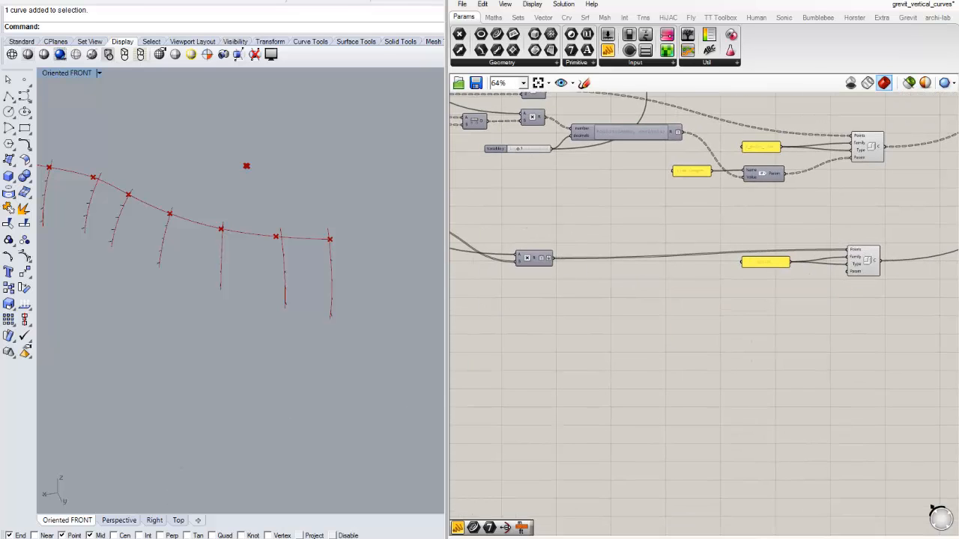
# - Switch to Revit, fit the 3D view to the model and delete all existing generic model components
pyautogui.hotkey('alt', 'Tab')
pyautogui.rightClick(570, 305)
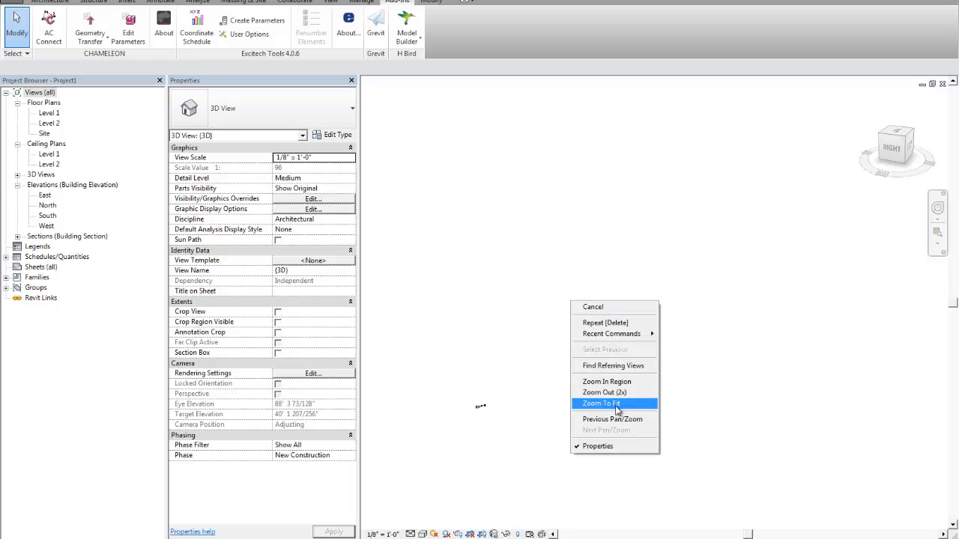
pyautogui.click(607, 408)
pyautogui.moveTo(443, 218); pyautogui.dragTo(894, 439)
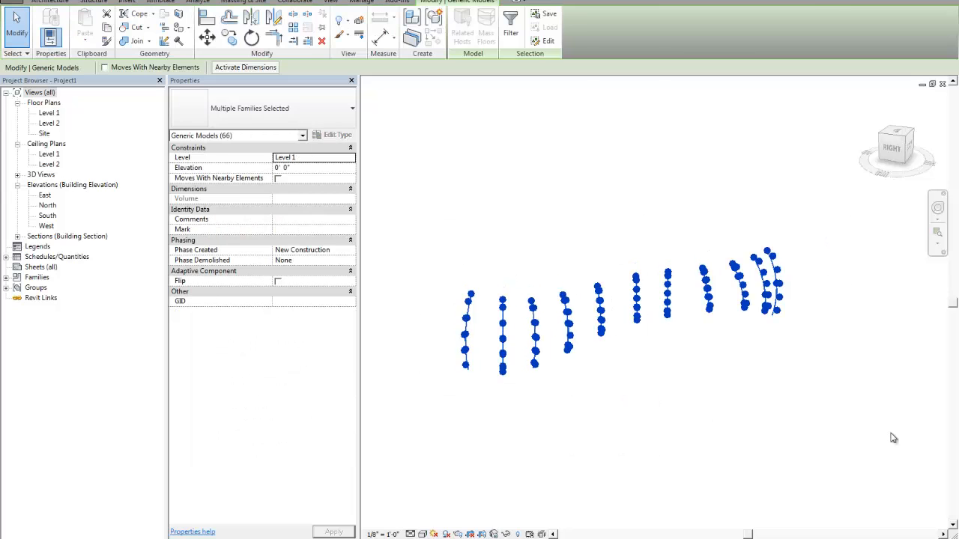
pyautogui.press('Delete')
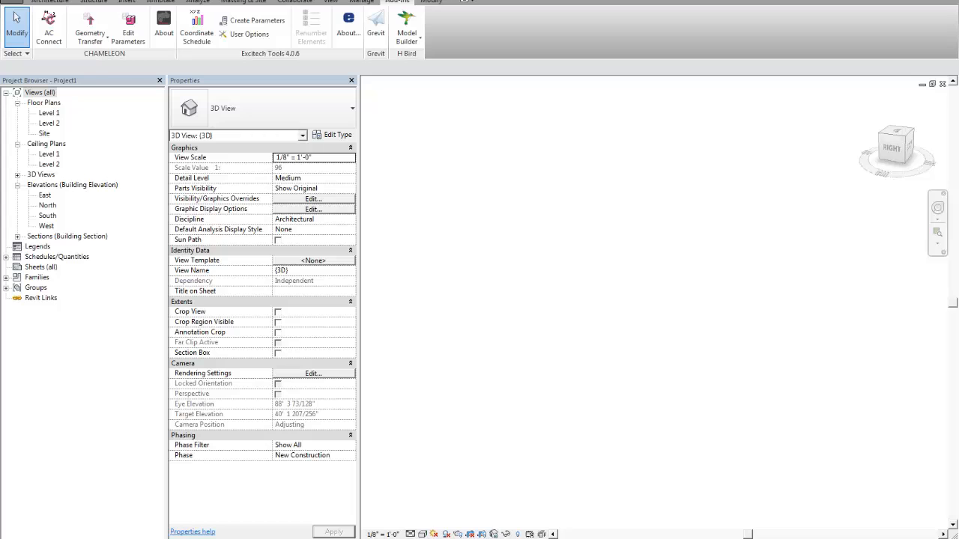
# - Start the Grevit client, send the Grasshopper components to it, and accept the received data back in Revit
pyautogui.click(370, 36)
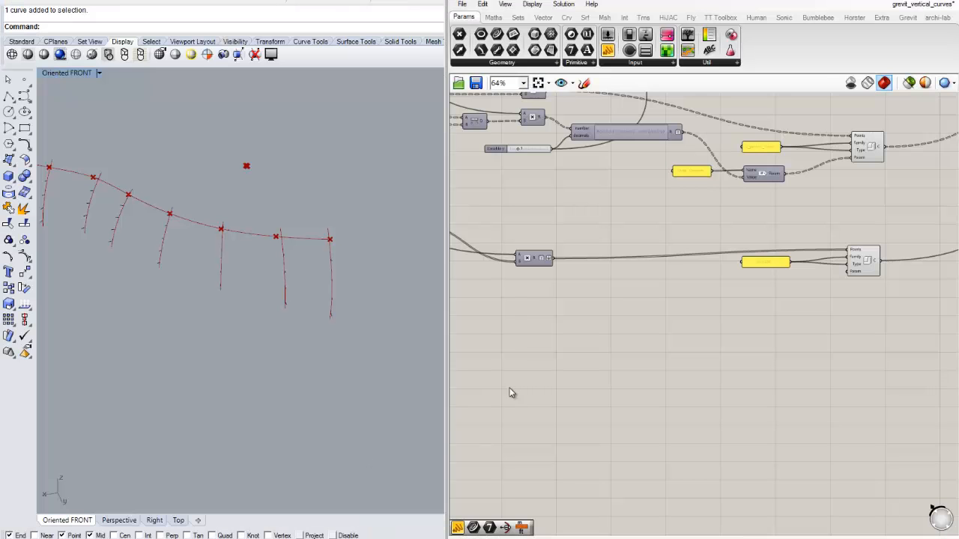
pyautogui.scroll(-5, 713, 338)
pyautogui.scroll(5, 743, 241)
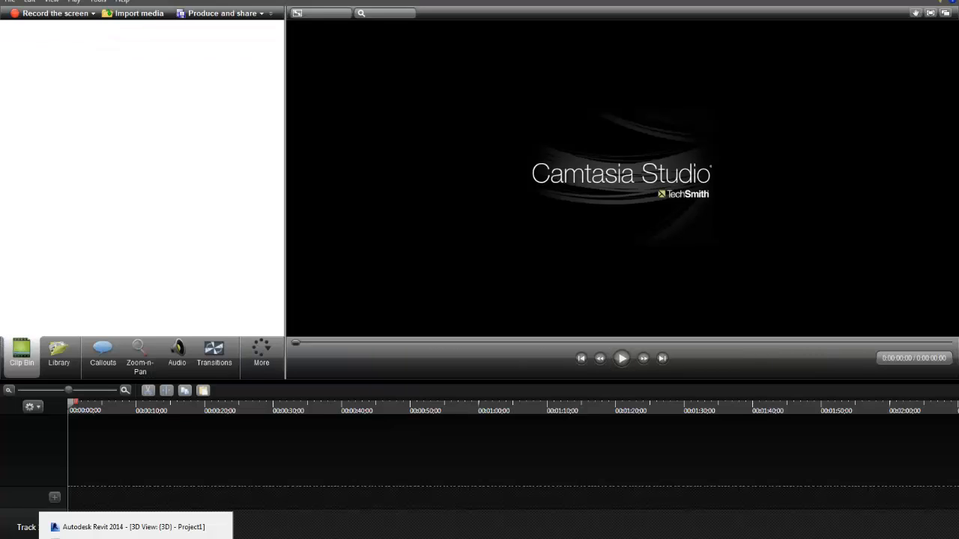
pyautogui.click(137, 529)
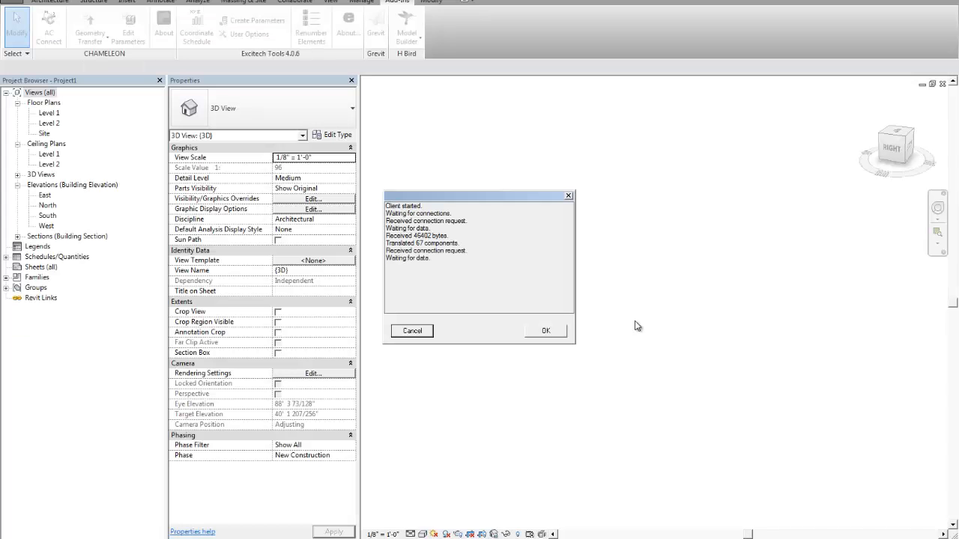
pyautogui.click(542, 331)
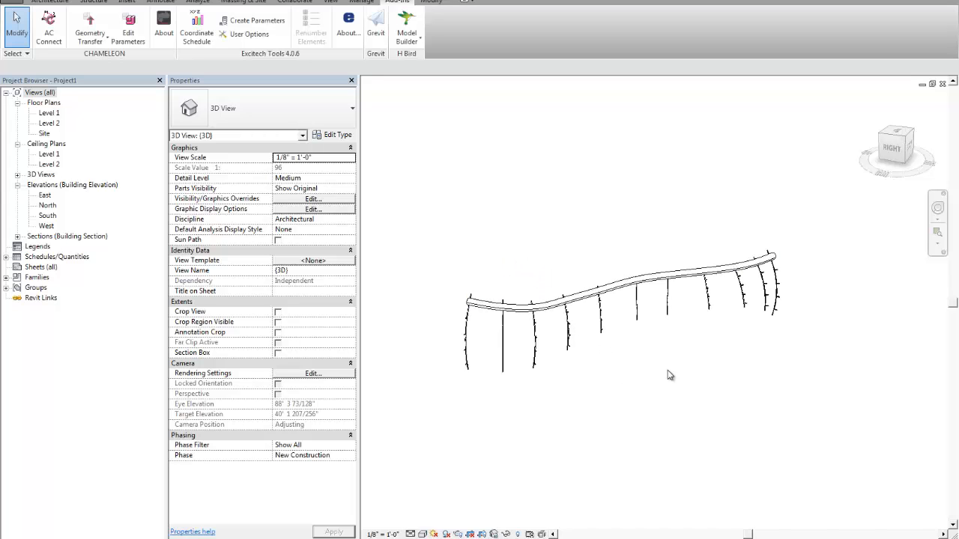
# - Set the Tube Radius type parameter of the imported spline family to 2"
pyautogui.click(661, 285)
pyautogui.scroll(3, 642, 278)
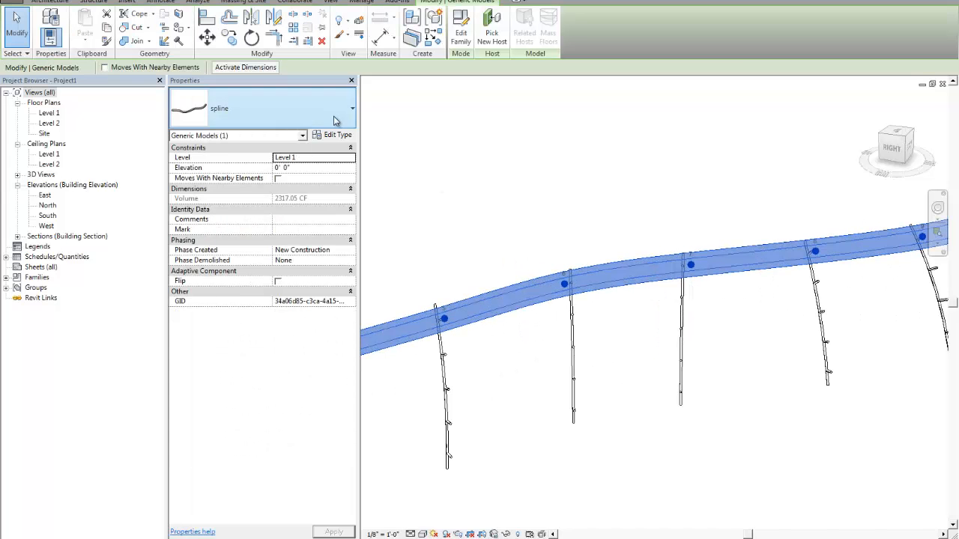
pyautogui.click(337, 135)
pyautogui.click(390, 208)
pyautogui.write('2')
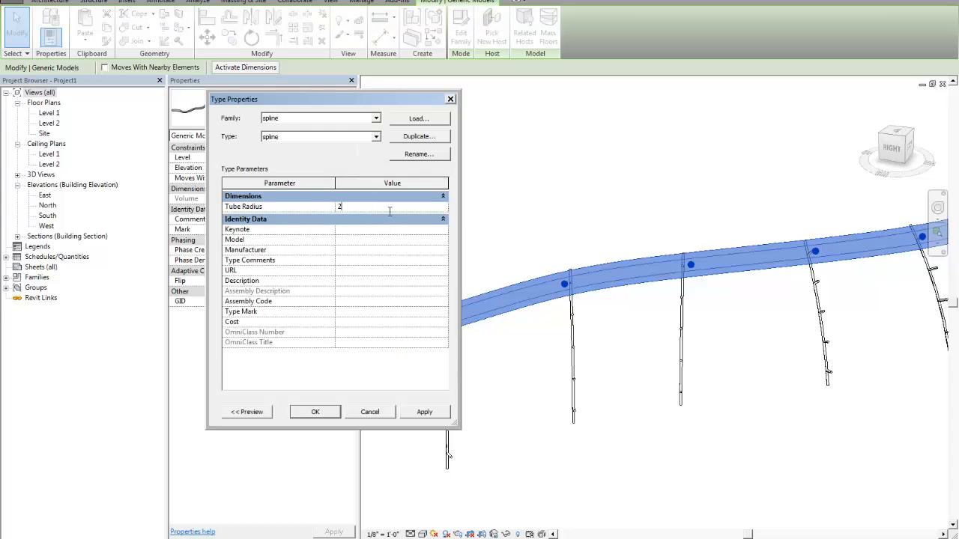
pyautogui.press('Return')
pyautogui.click(330, 413)
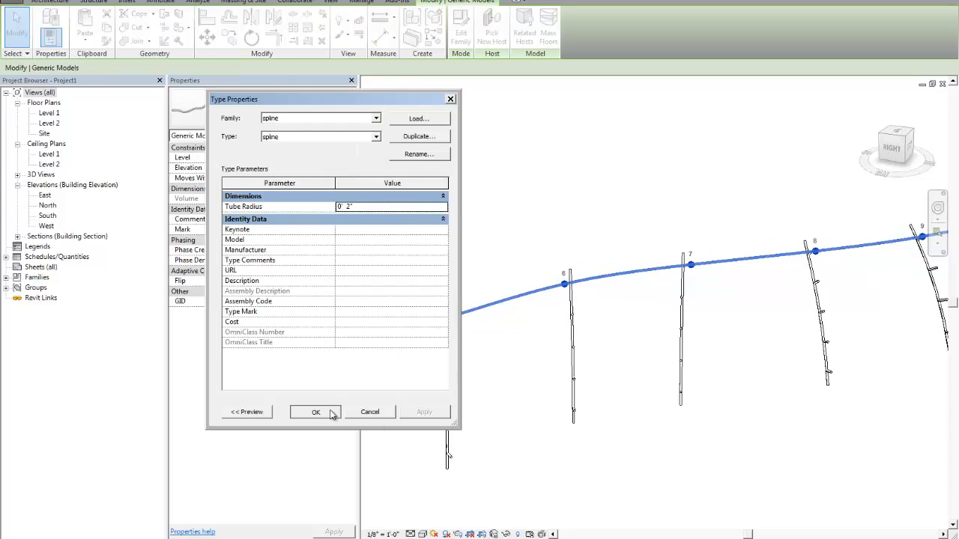
# - Examine from several angles how the spline tube passes through its points and meets the vertical arcs along its length
pyautogui.click(651, 321)
pyautogui.keyDown('shift'); pyautogui.moveTo(651, 321); pyautogui.dragTo(554, 295, button='middle'); pyautogui.keyUp('shift')
pyautogui.scroll(5, 592, 342)
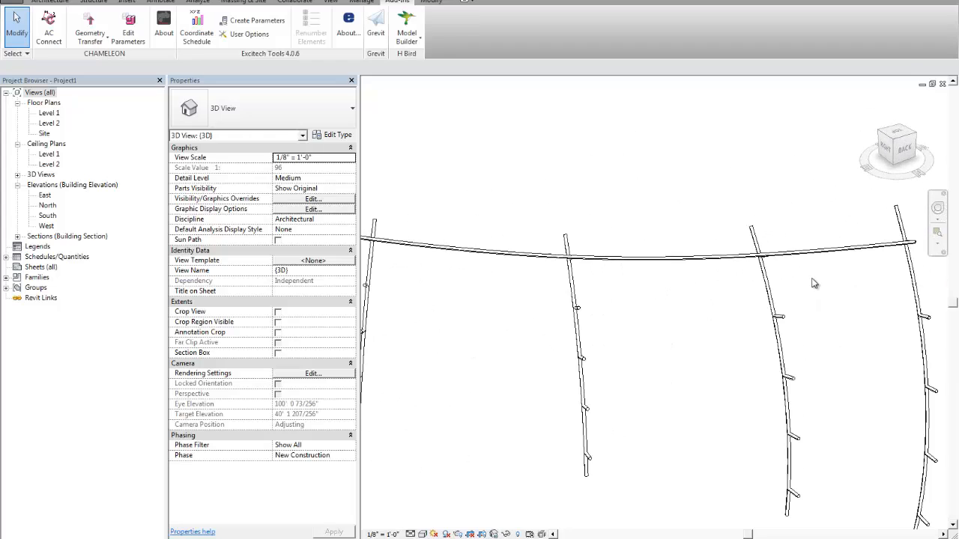
pyautogui.click(794, 257)
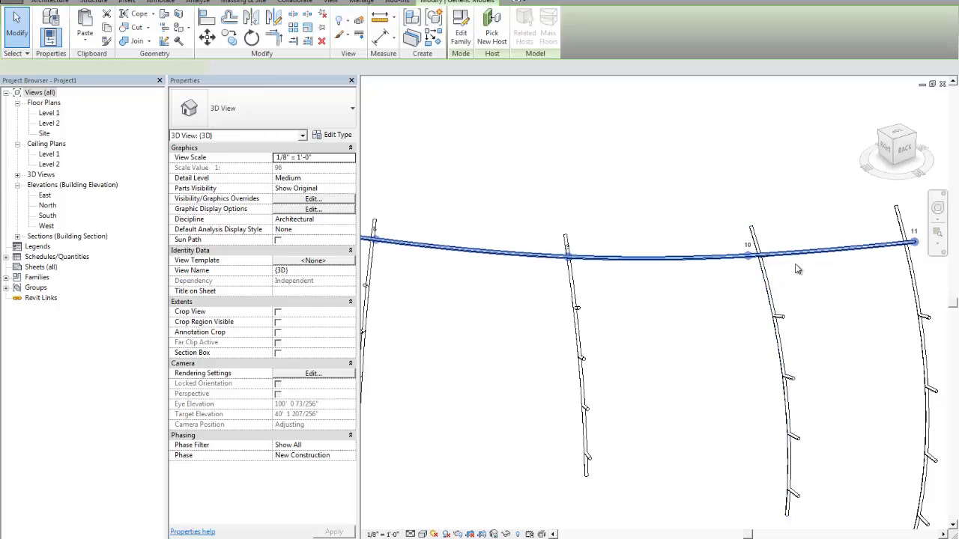
pyautogui.keyDown('shift'); pyautogui.moveTo(795, 257); pyautogui.dragTo(573, 253, button='middle'); pyautogui.keyUp('shift')
pyautogui.scroll(4, 472, 282)
pyautogui.click(473, 283)
pyautogui.scroll(-1, 514, 275)
pyautogui.scroll(-3, 662, 319)
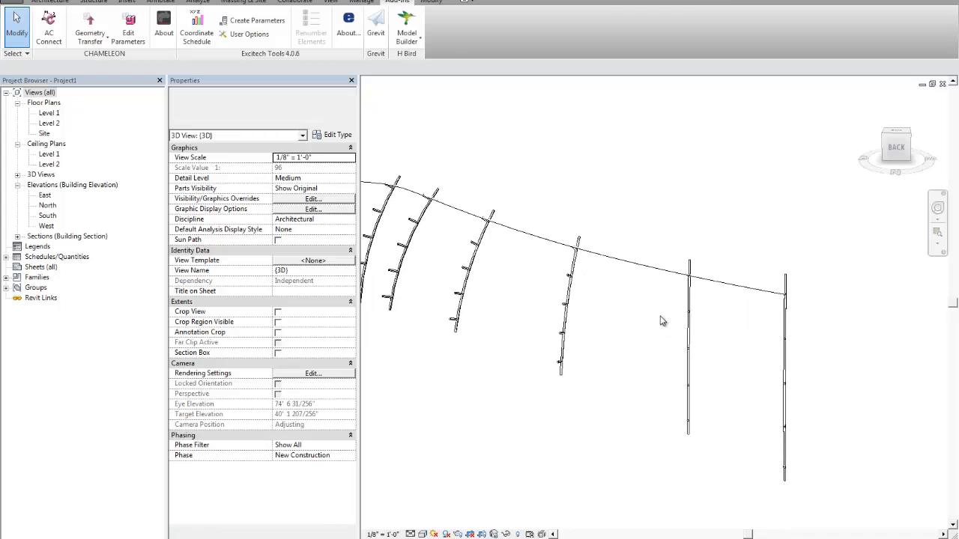
pyautogui.scroll(4, 631, 291)
pyautogui.scroll(-2, 649, 278)
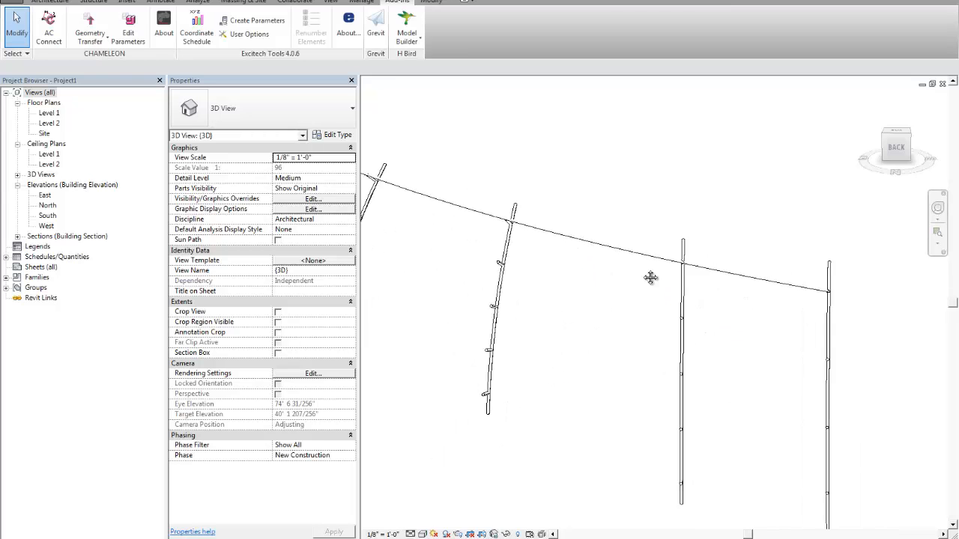
pyautogui.keyDown('shift'); pyautogui.moveTo(650, 277); pyautogui.dragTo(483, 248, button='middle'); pyautogui.keyUp('shift')
pyautogui.moveTo(483, 248); pyautogui.dragTo(683, 287, button='middle')
pyautogui.scroll(5, 687, 231)
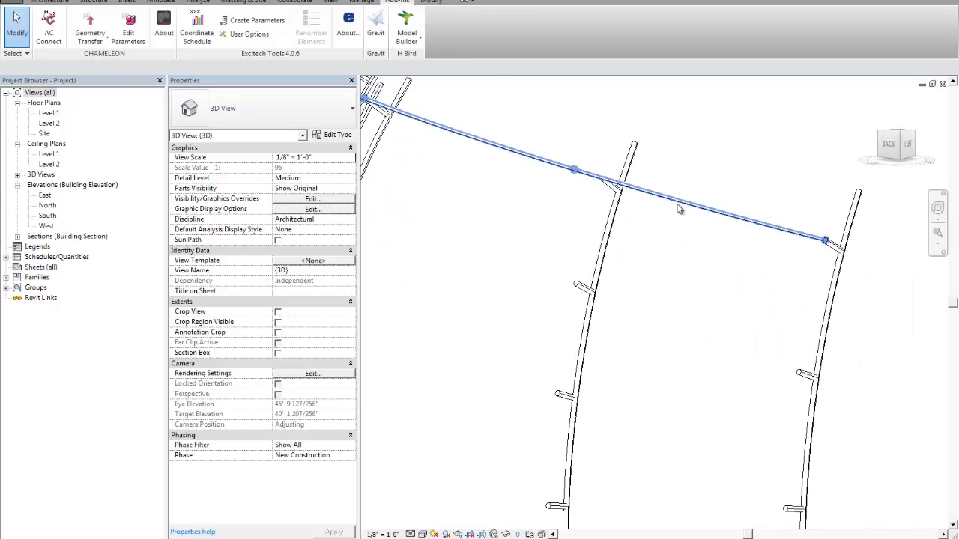
pyautogui.click(682, 207)
pyautogui.scroll(3, 862, 244)
pyautogui.click(775, 252)
pyautogui.scroll(-2, 780, 253)
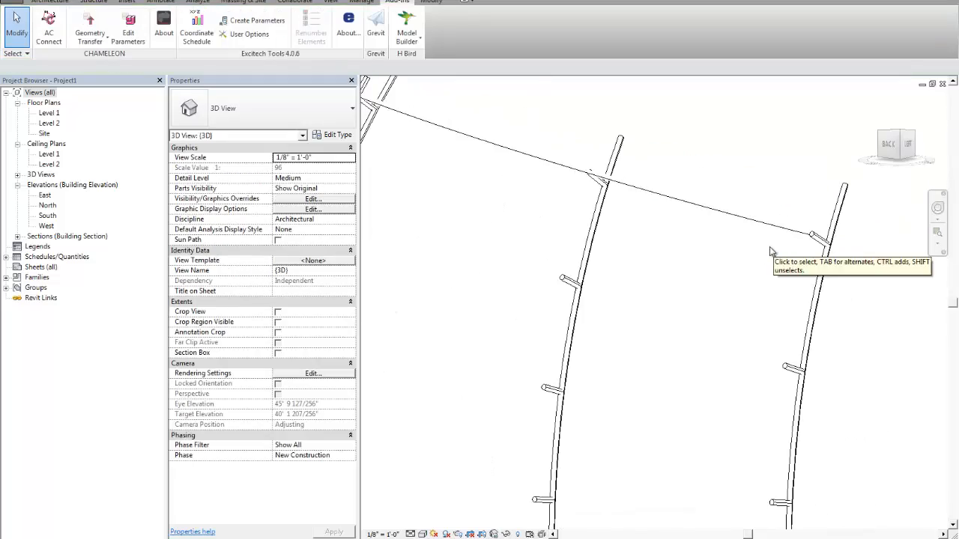
pyautogui.scroll(-3, 684, 278)
pyautogui.keyDown('shift'); pyautogui.moveTo(692, 274); pyautogui.dragTo(773, 332, button='middle'); pyautogui.keyUp('shift')
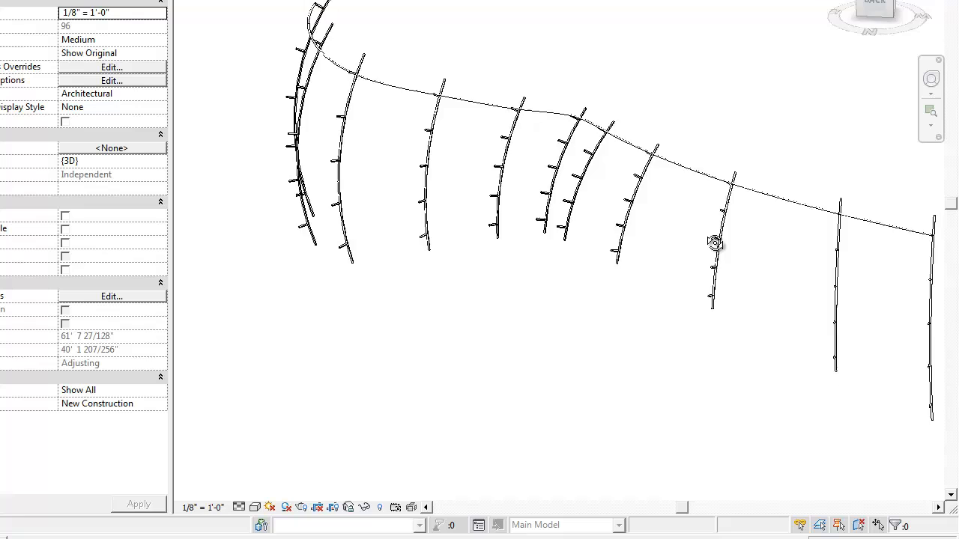
pyautogui.keyDown('shift'); pyautogui.moveTo(715, 242); pyautogui.dragTo(681, 208, button='middle'); pyautogui.keyUp('shift')
pyautogui.scroll(3, 434, 185)
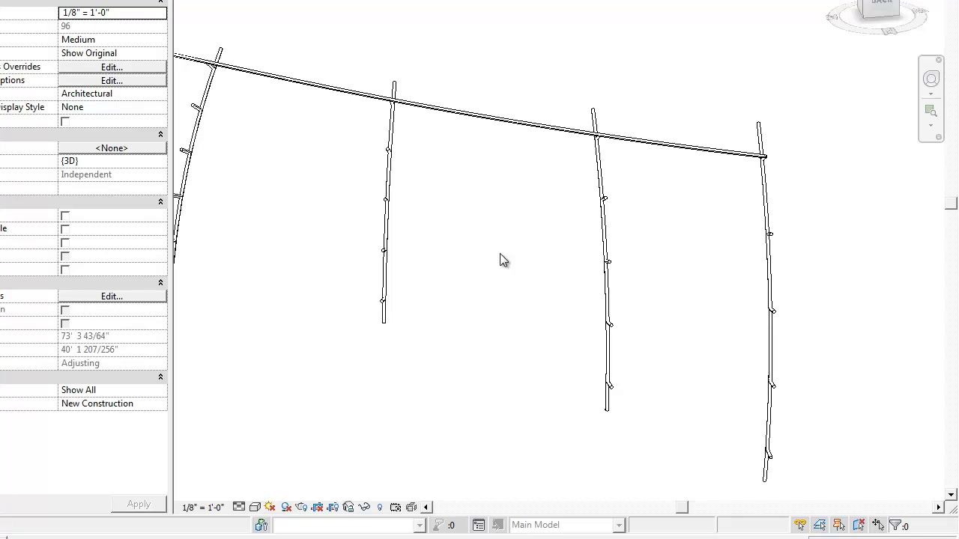
pyautogui.moveTo(500, 259); pyautogui.dragTo(484, 212, button='middle')
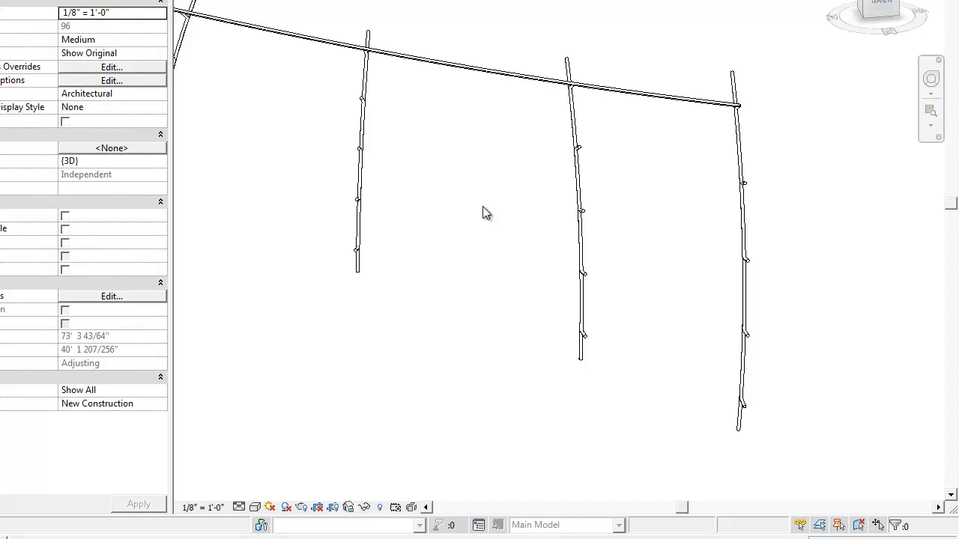